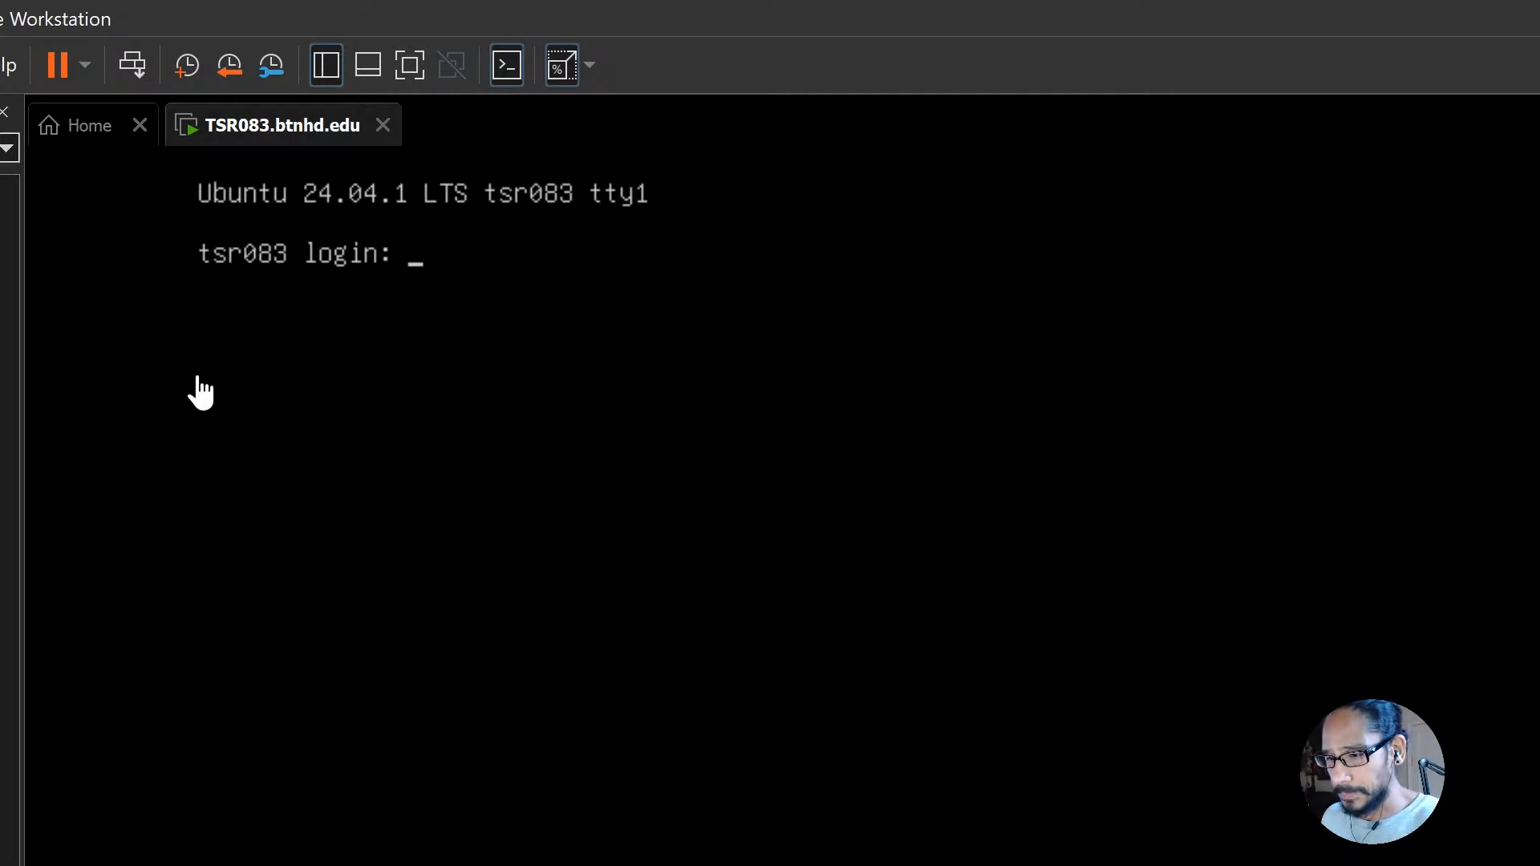
# Step: Log in to the tsr083 server console as btnhd with the account password
pyautogui.click(802, 281)
pyautogui.write('btnhd')
pyautogui.press('Return')
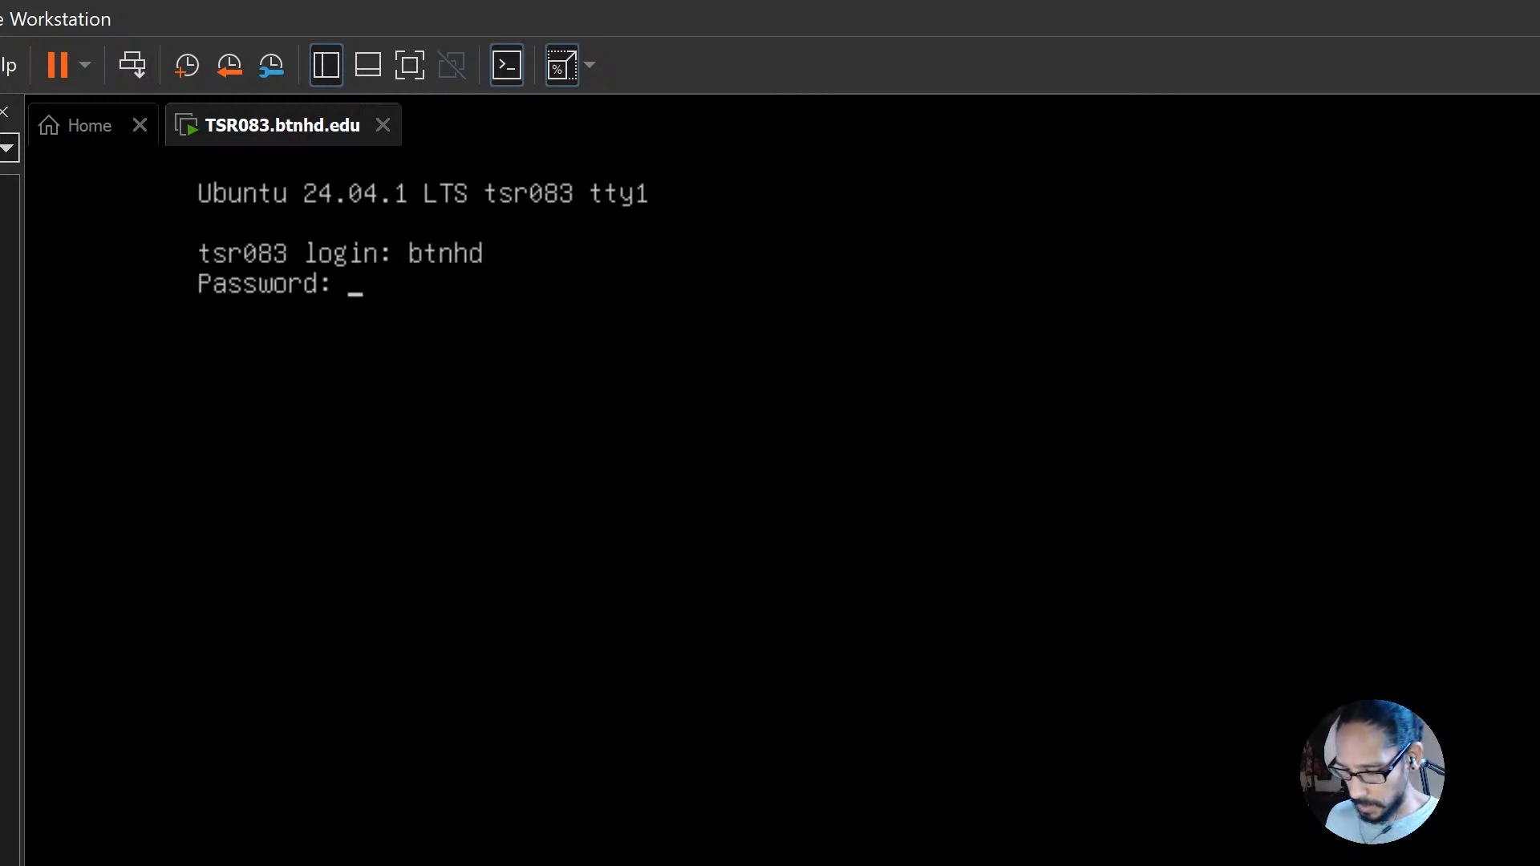
pyautogui.press('Return')
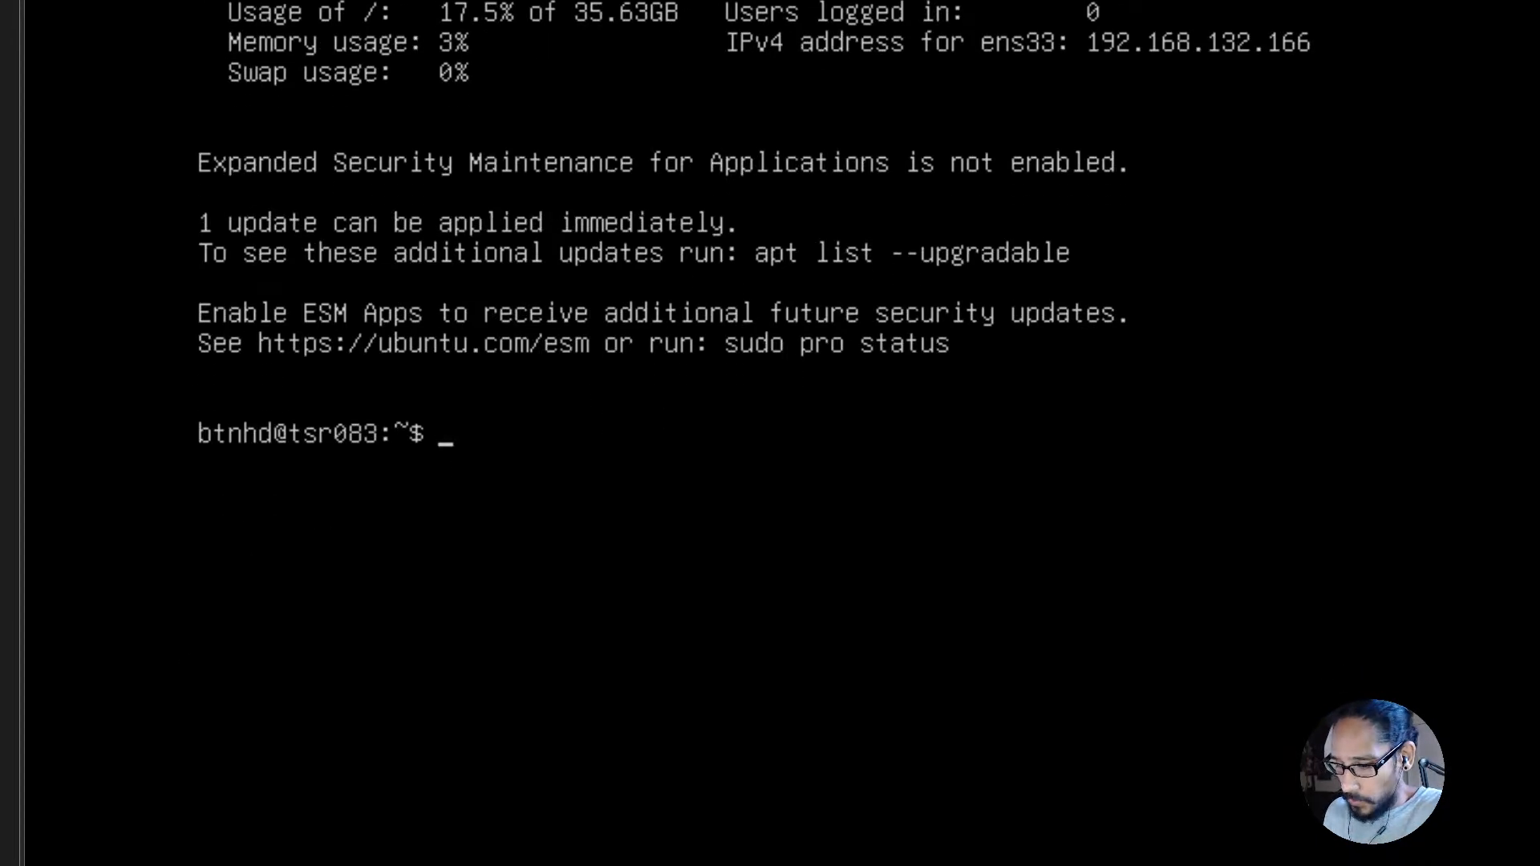
# Step: Display the full Ubuntu release information with lsb_release -a
pyautogui.write('lab')
pyautogui.press('BackSpace')
pyautogui.press('BackSpace')
pyautogui.write('sb_release -a')
pyautogui.press('Return')
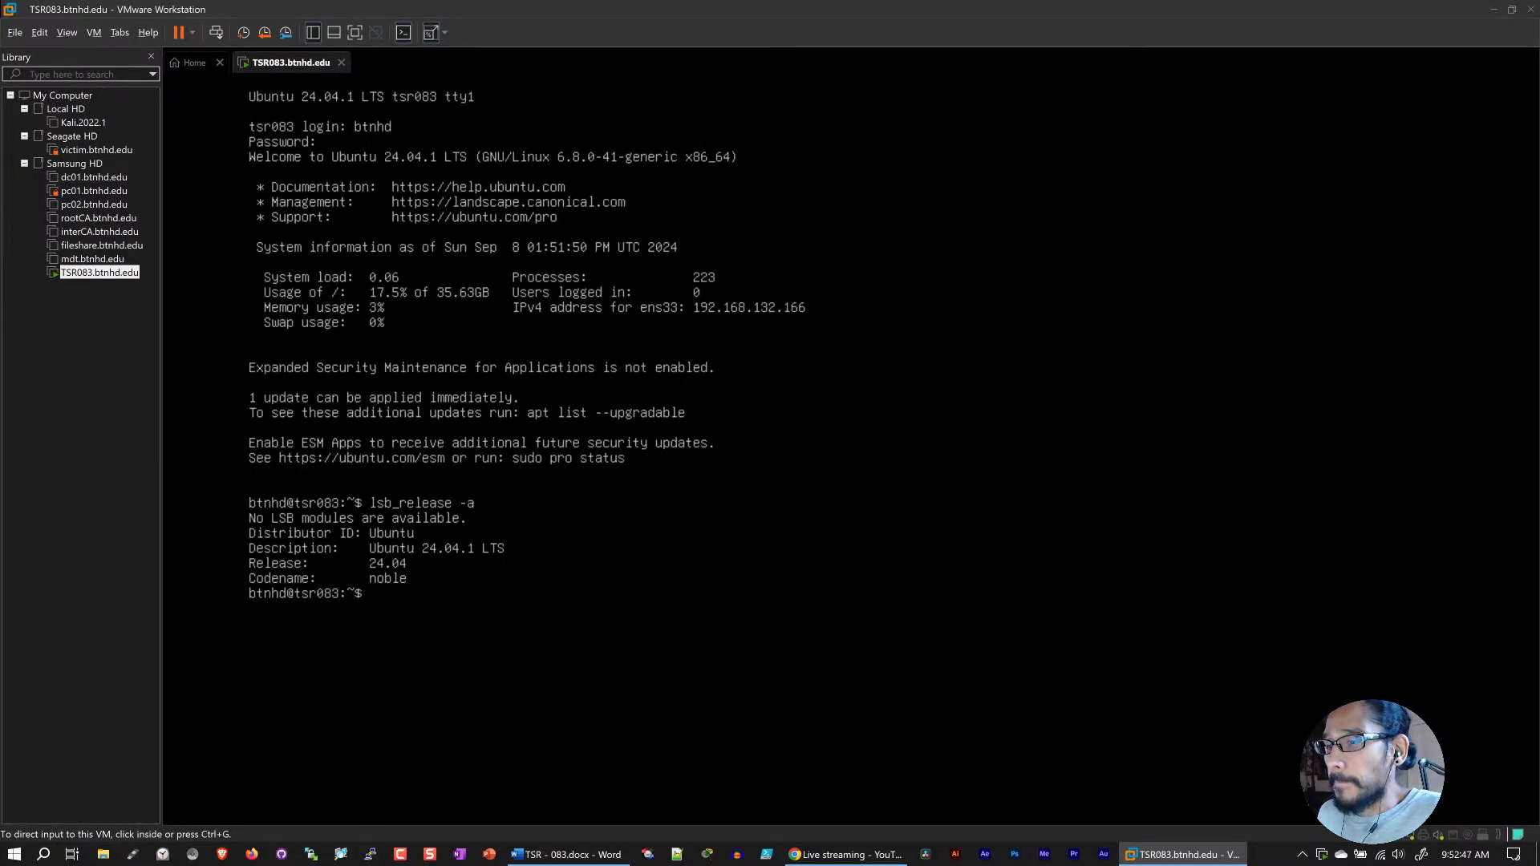
pyautogui.click(716, 190)
pyautogui.hotkey('ctrl', 'alt')
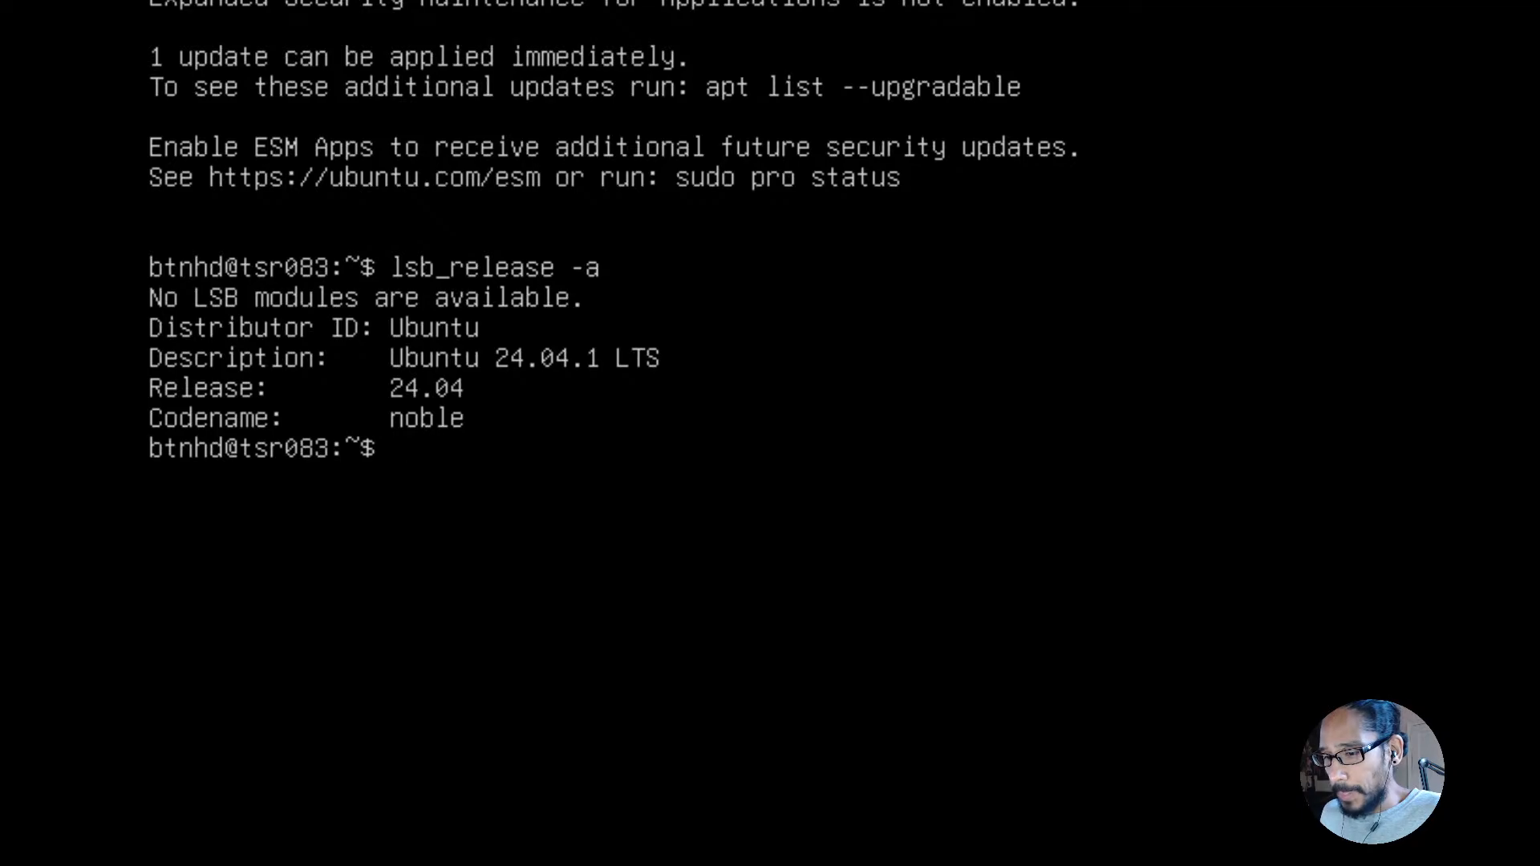
# Step: Update the package lists and upgrade all packages with sudo apt update && sudo apt upgrade -y, entering the sudo password
pyautogui.write('s')
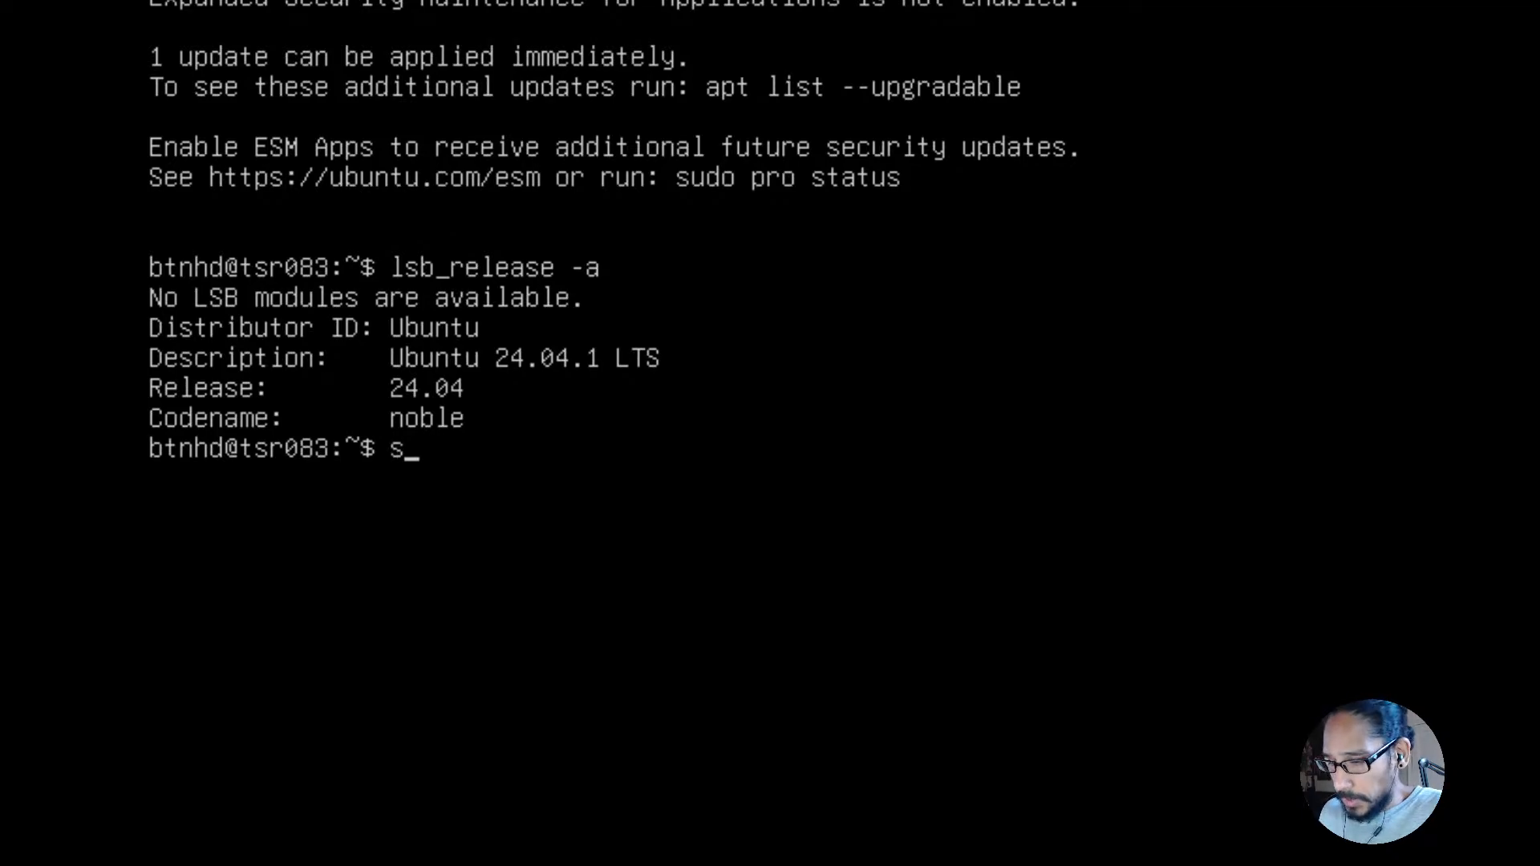
pyautogui.write('udo apt')
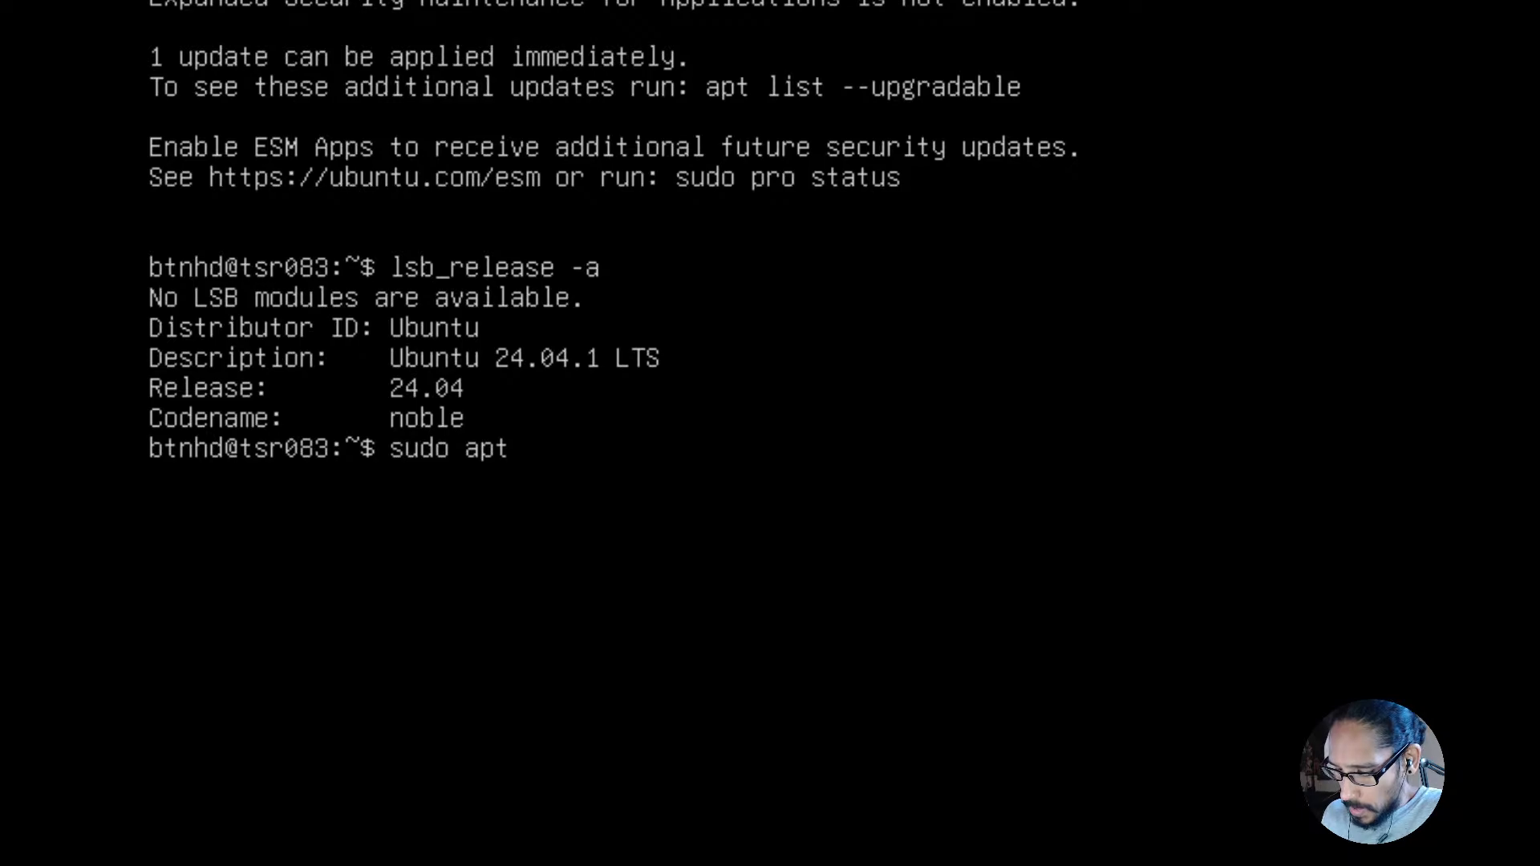
pyautogui.write(' update &')
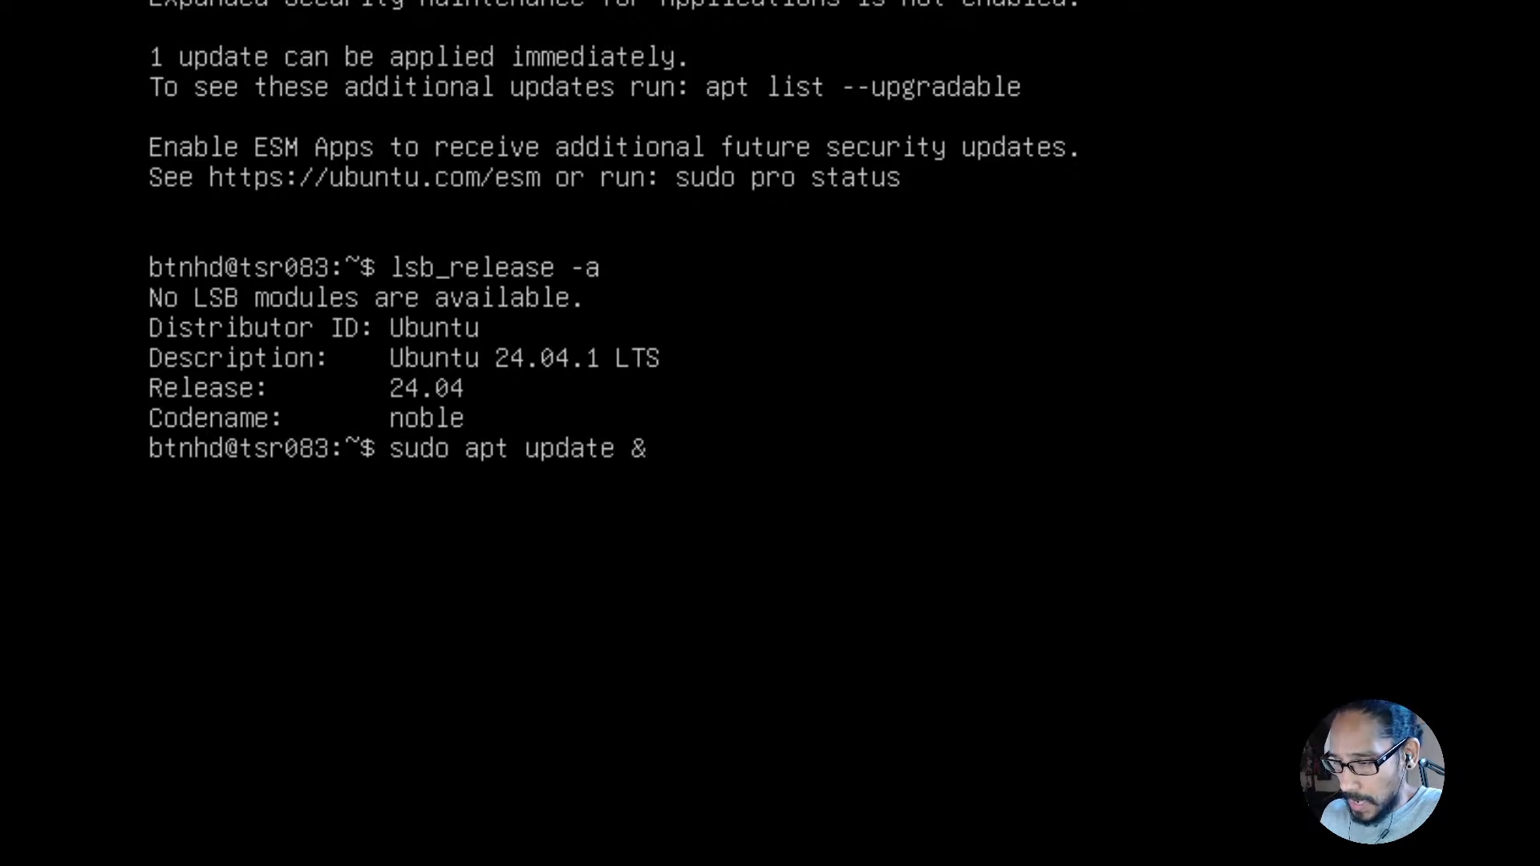
pyautogui.write('& sudo apt')
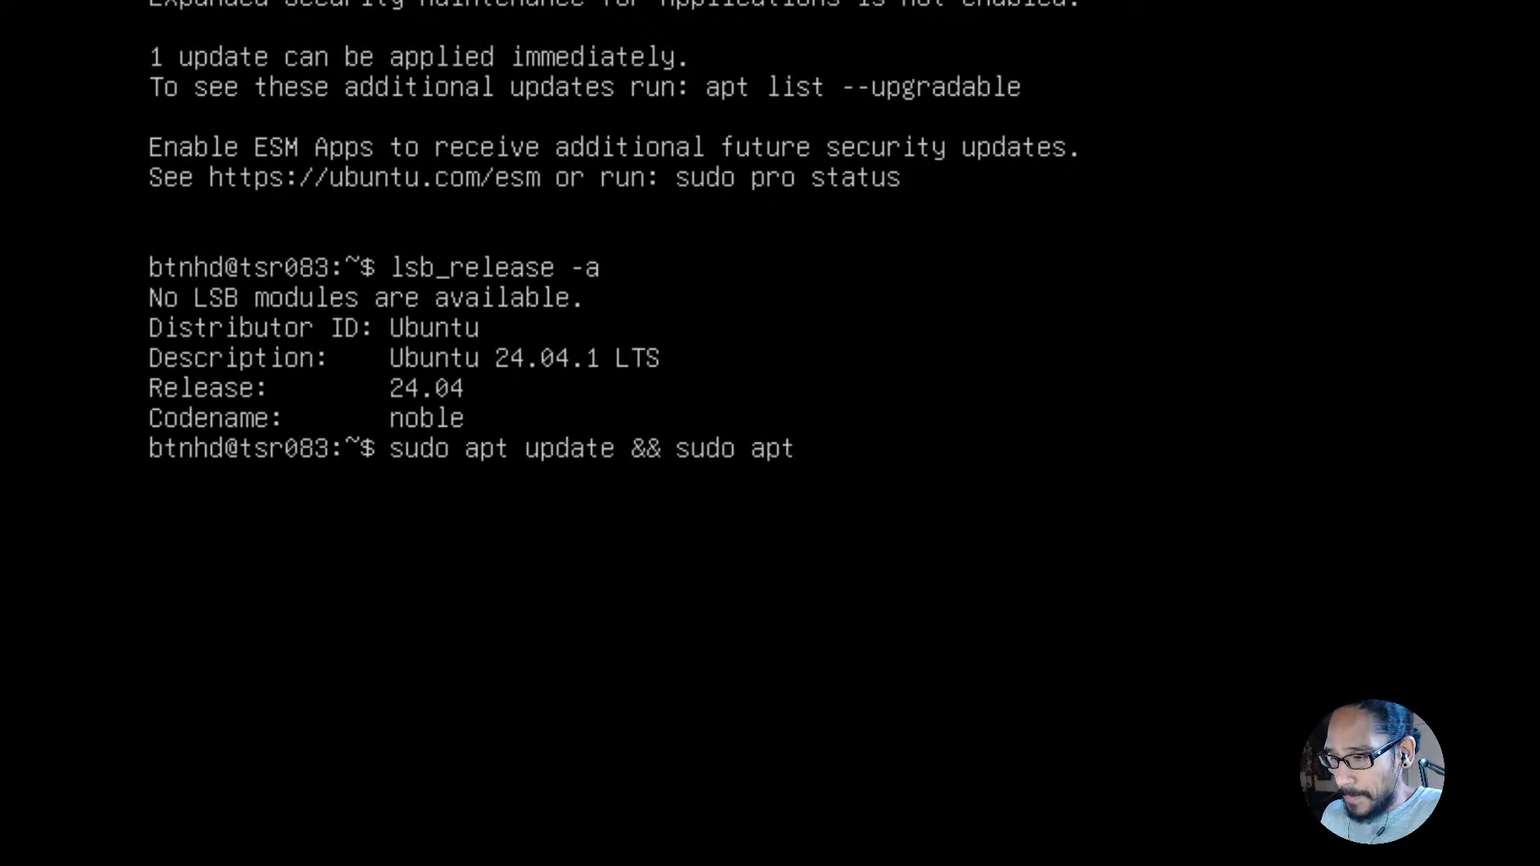
pyautogui.write(' upgrade -y')
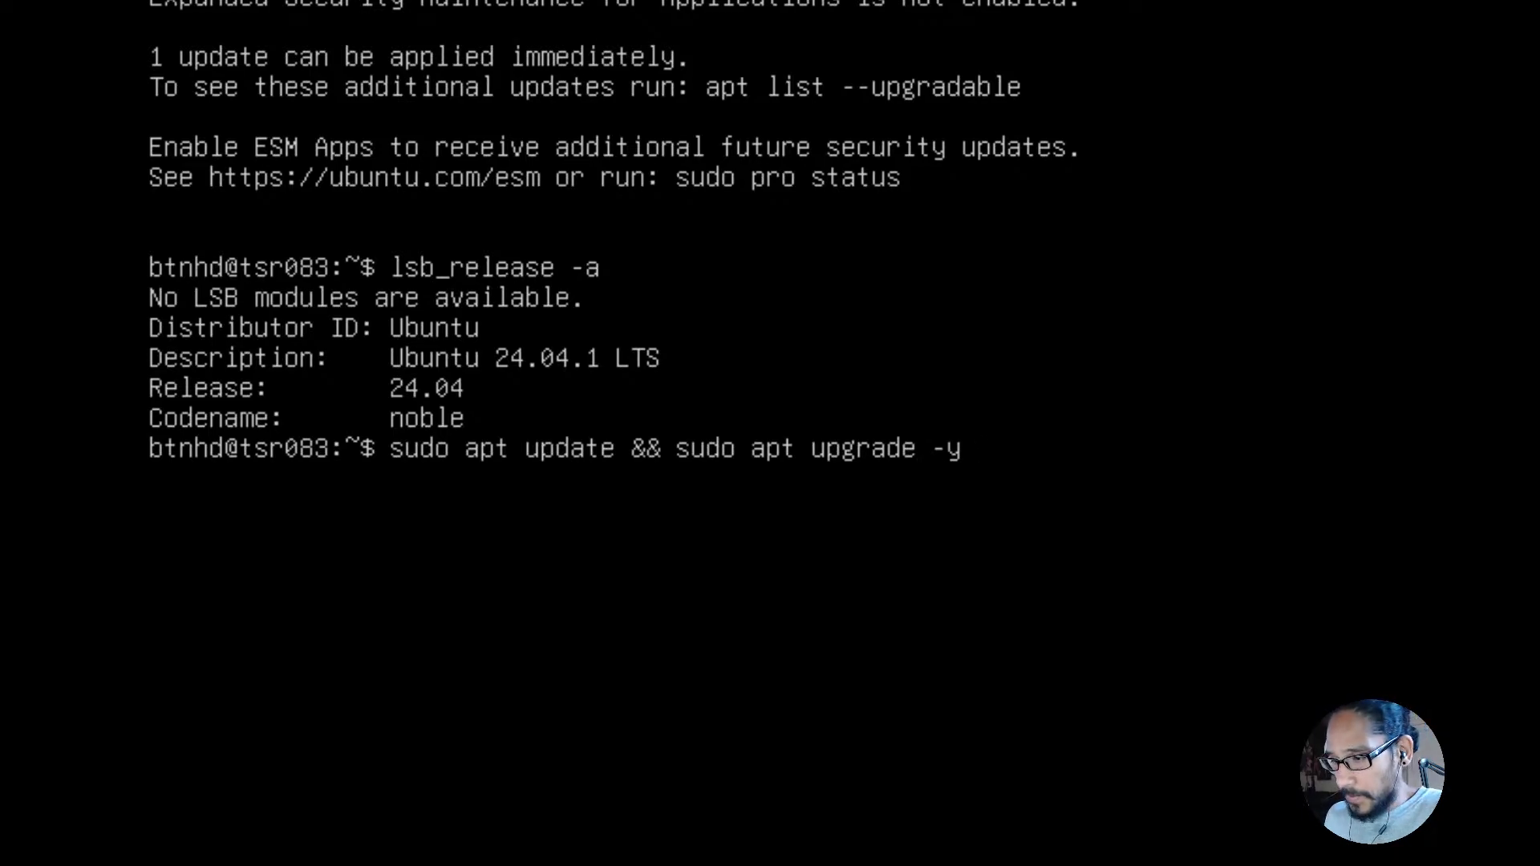
pyautogui.press('Return')
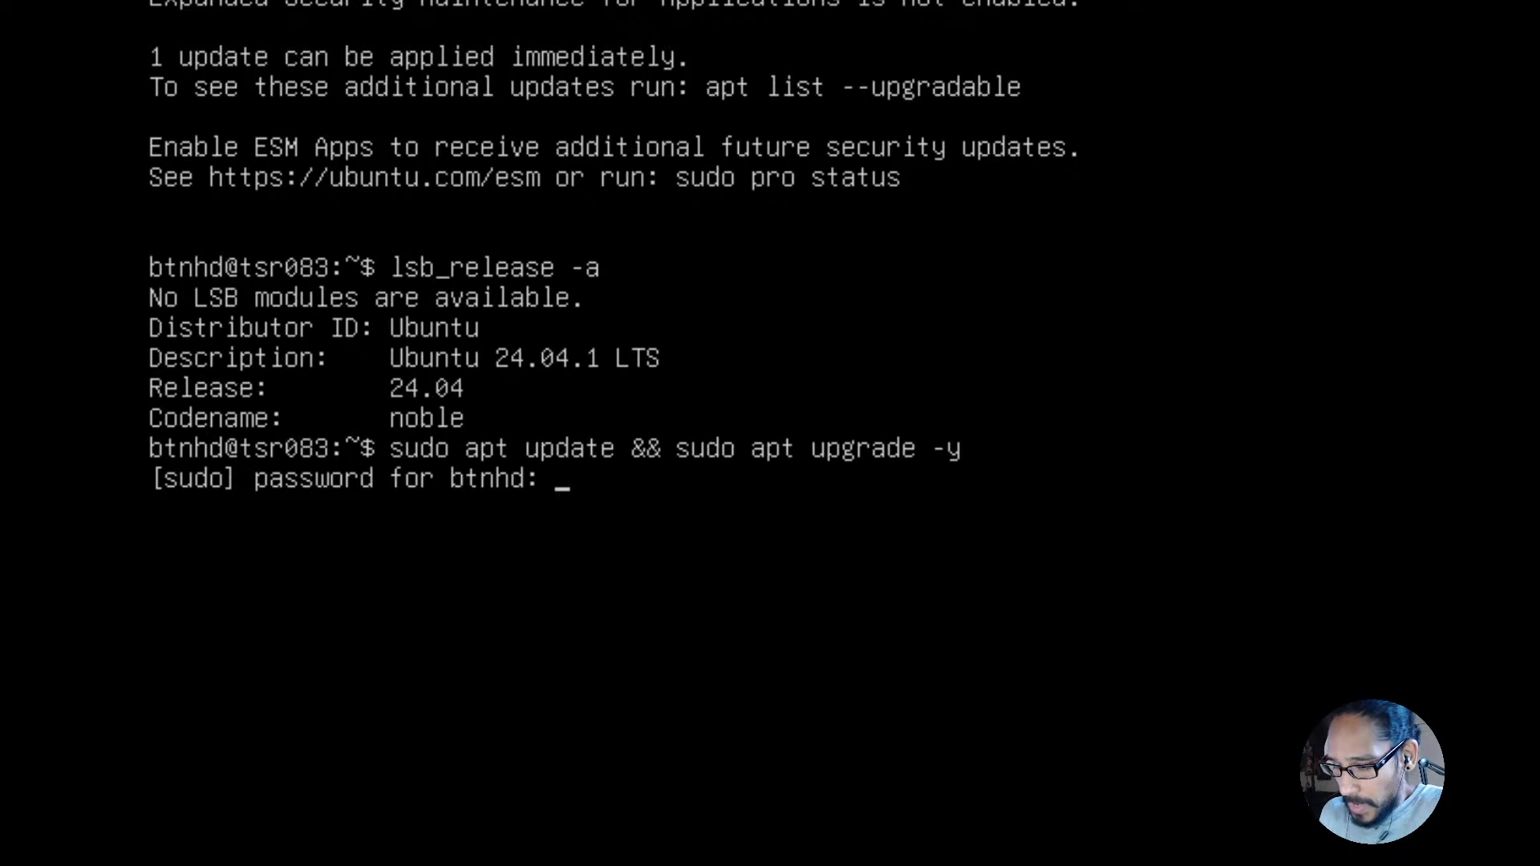
pyautogui.press('Return')
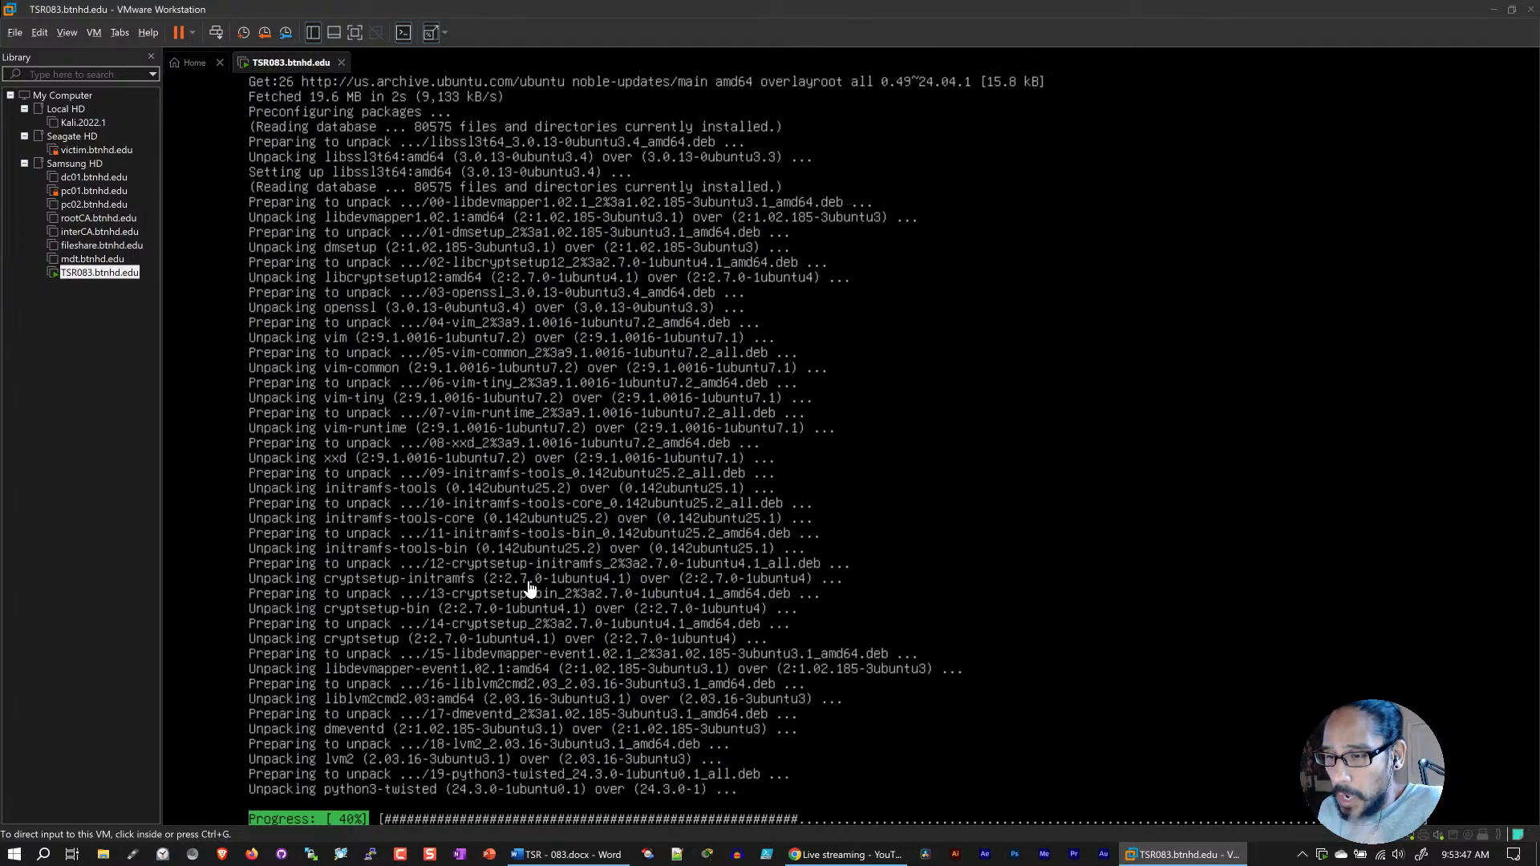
# Step: Review the memory and processor allocation in the TSR083.btnhd.edu virtual machine settings, then close them
pyautogui.rightClick(295, 64)
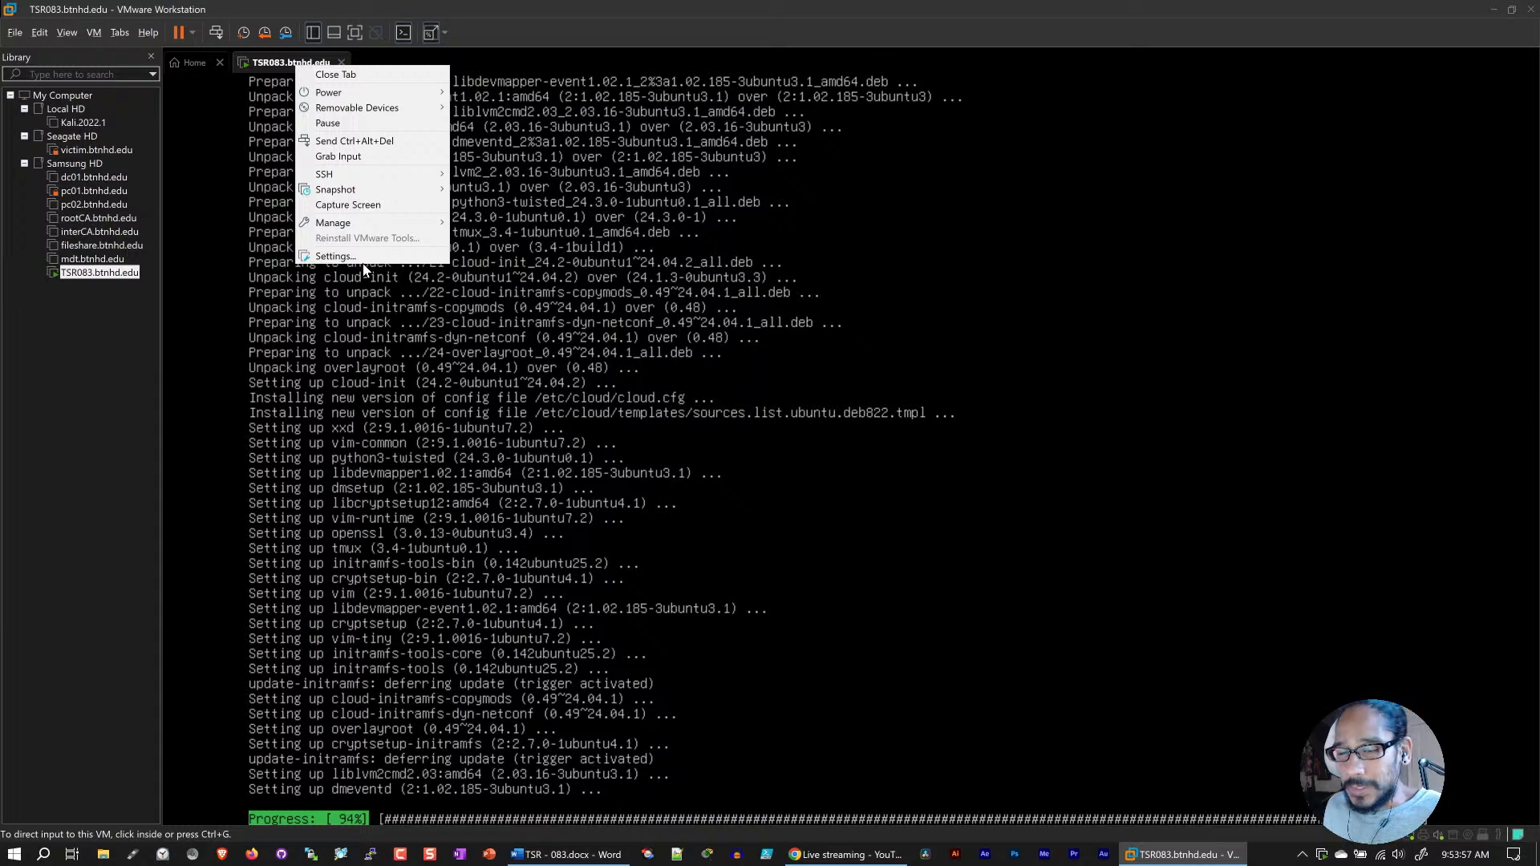
pyautogui.click(363, 256)
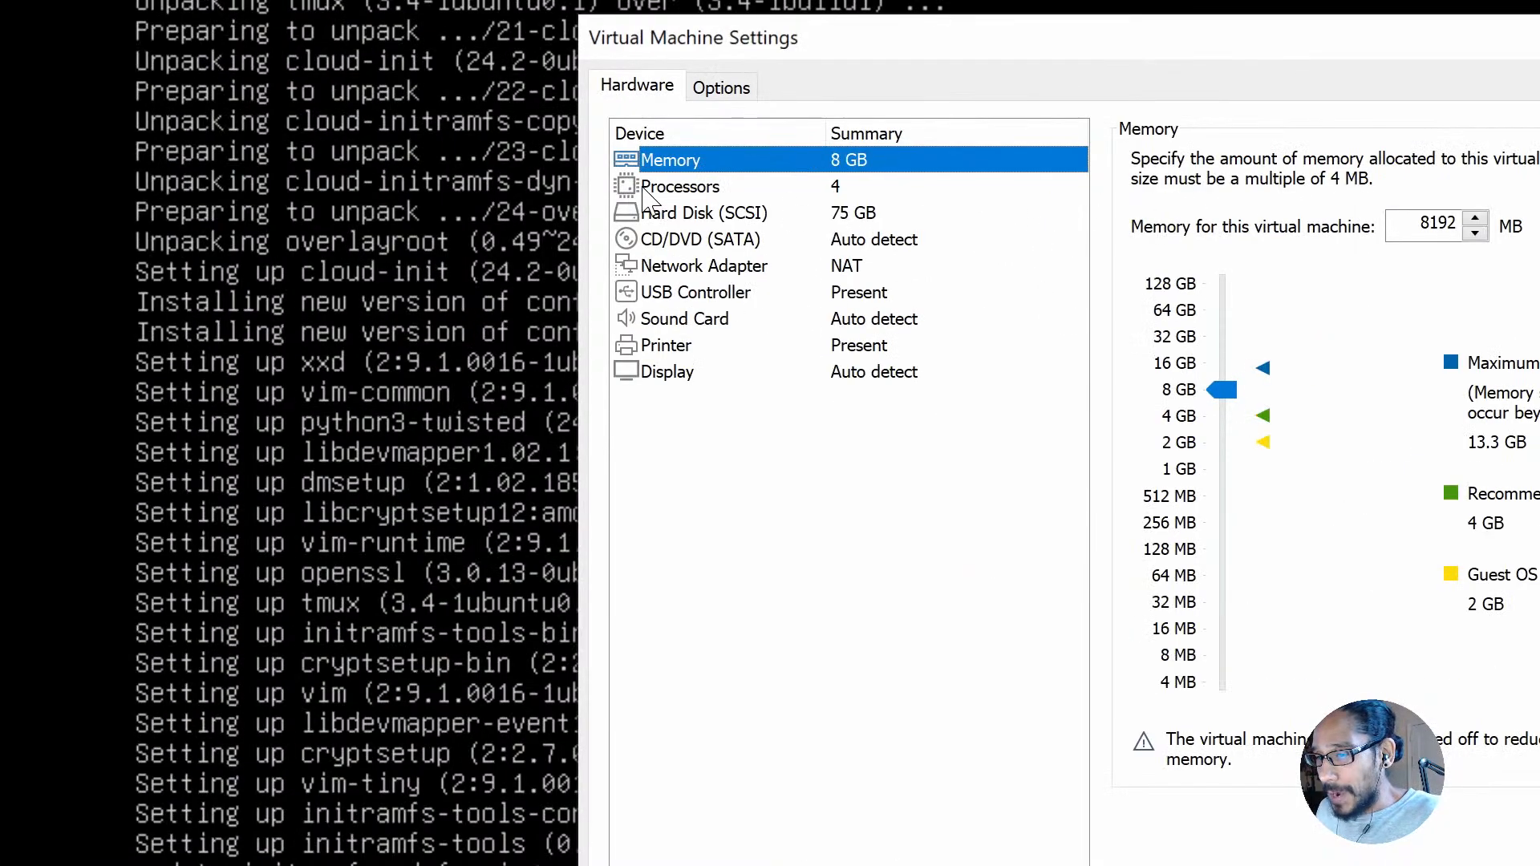
pyautogui.click(646, 188)
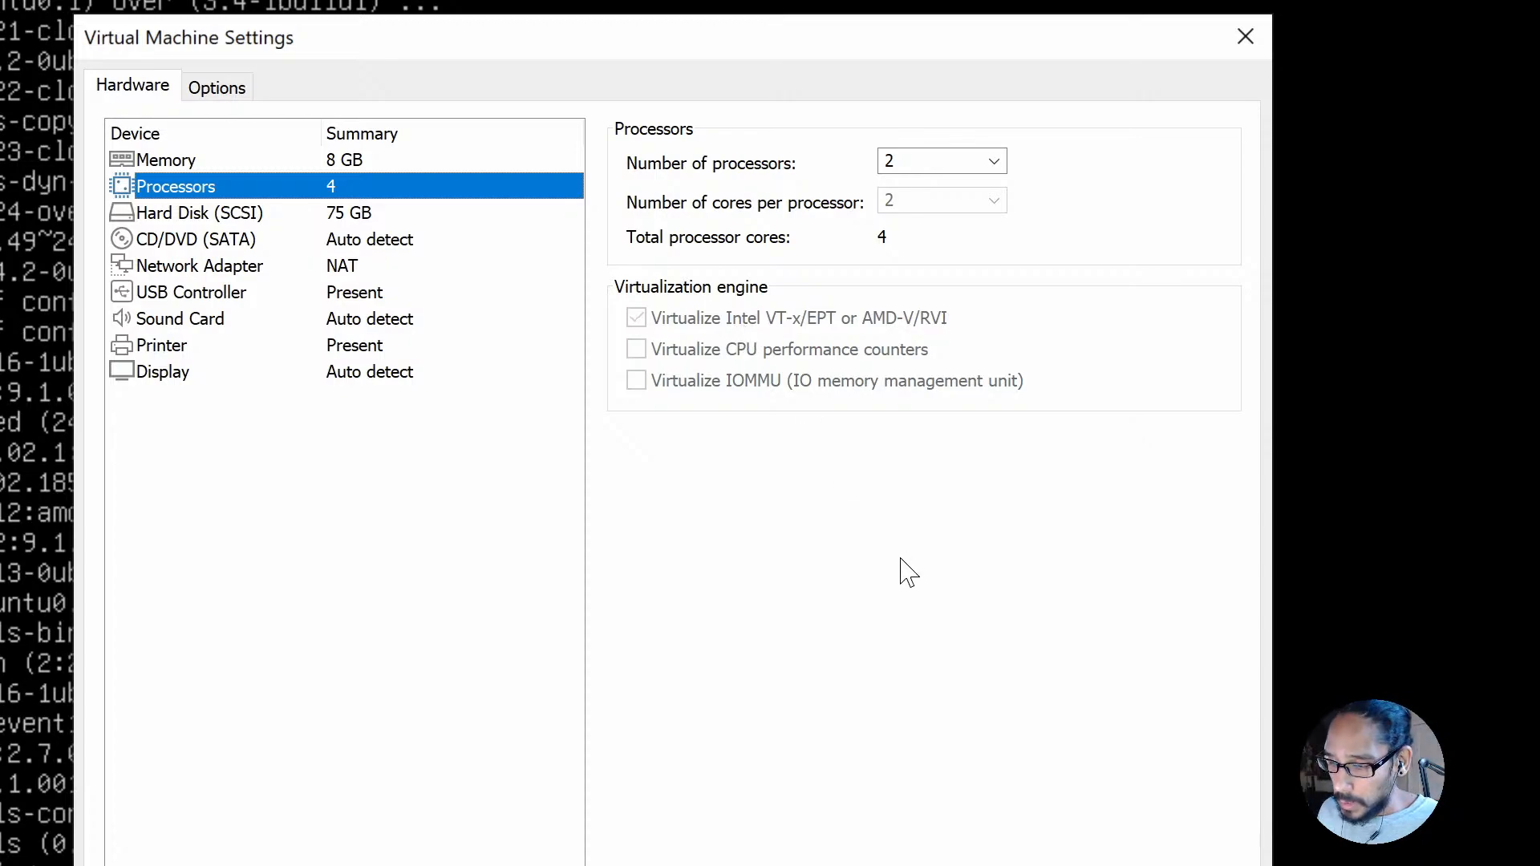
pyautogui.click(930, 721)
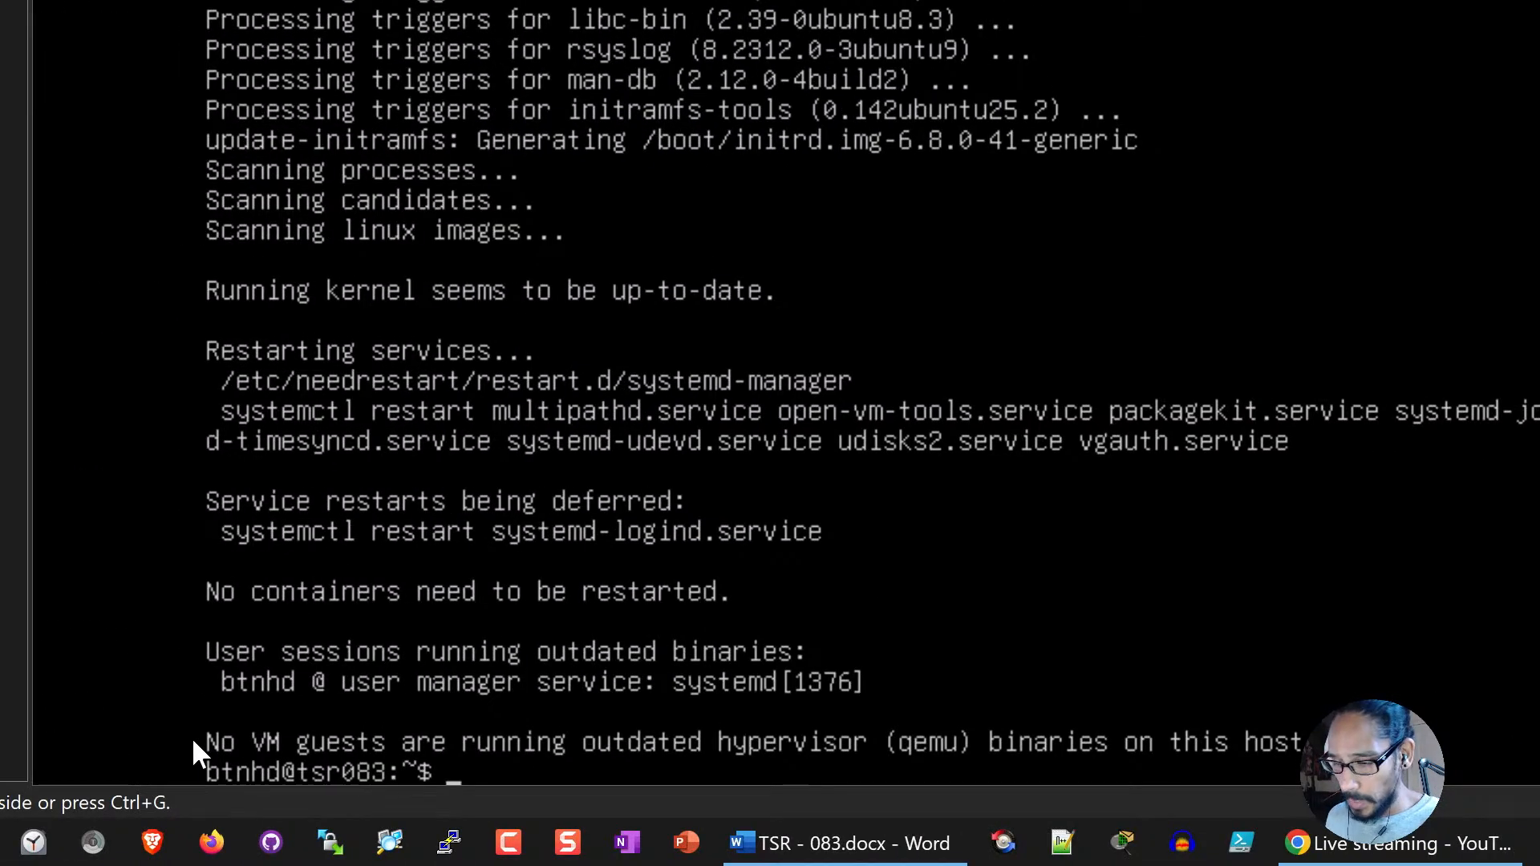
pyautogui.click(689, 742)
pyautogui.write('sudo ')
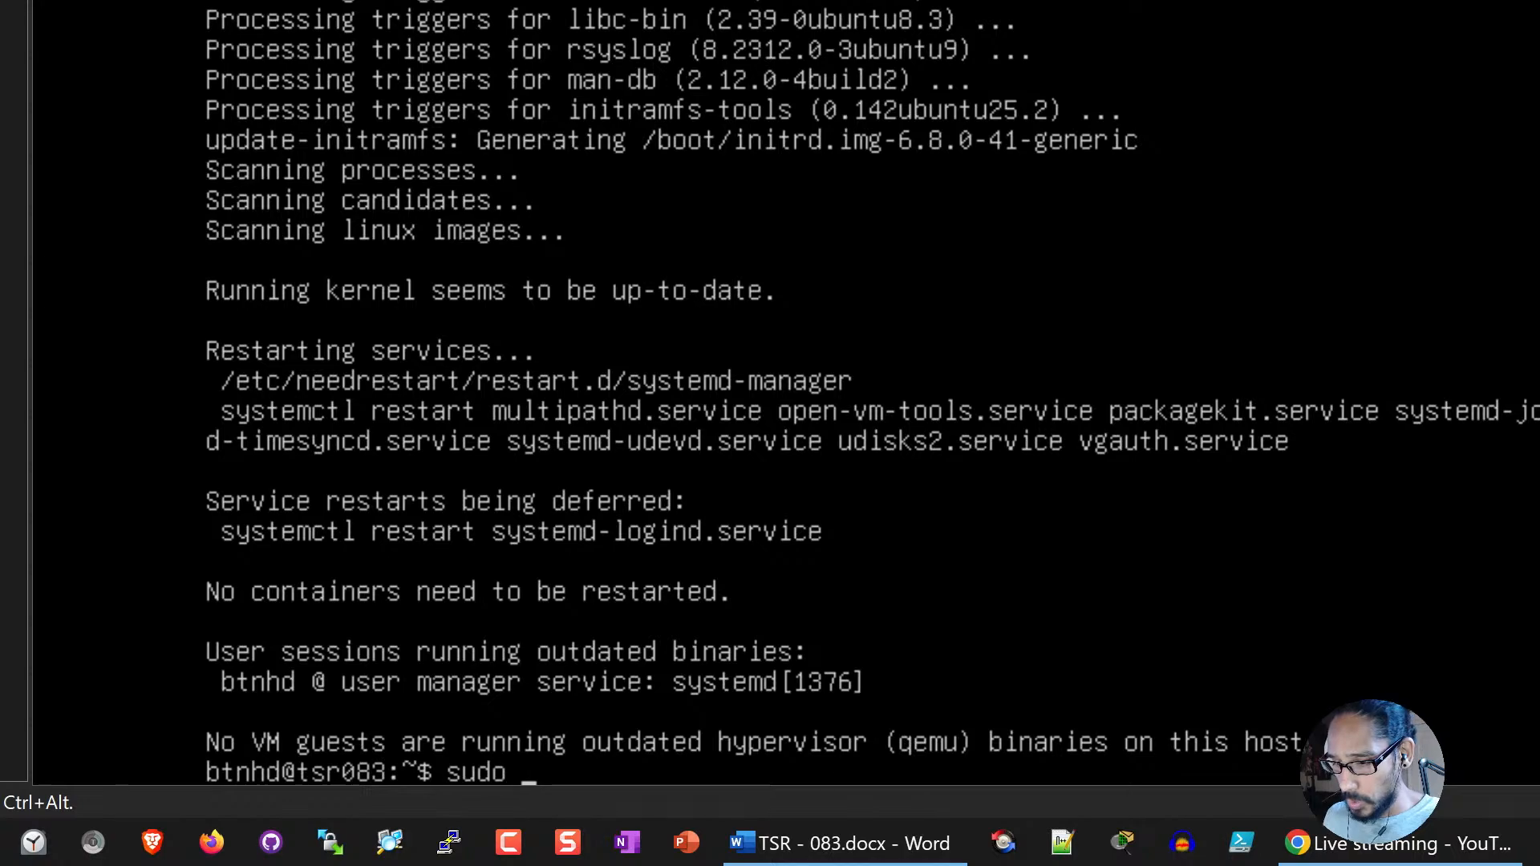
pyautogui.write('reboot')
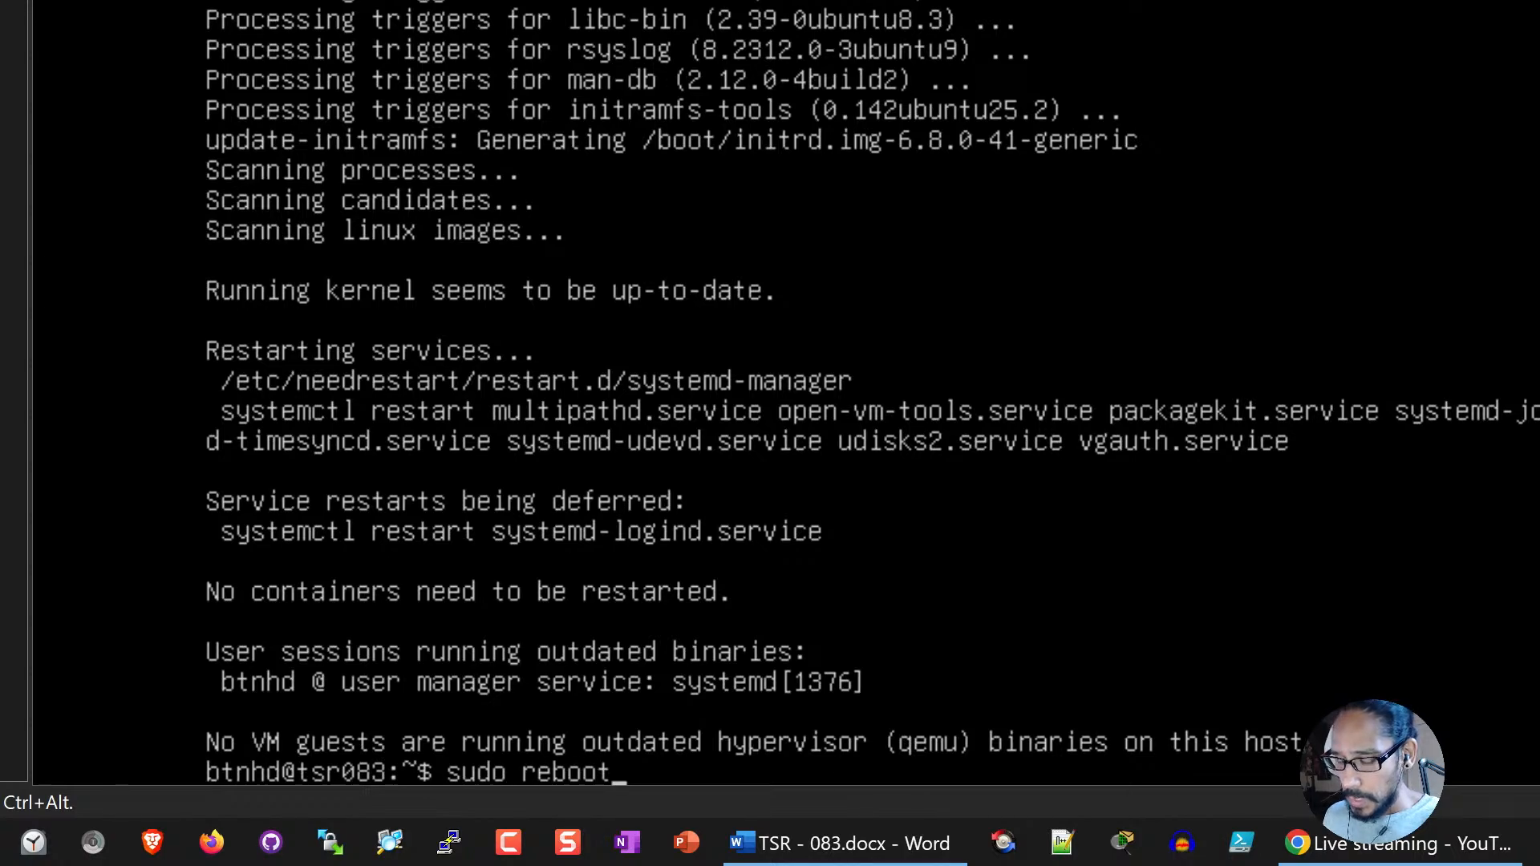
pyautogui.press('BackSpace')
pyautogui.press('BackSpace')
pyautogui.press('BackSpace')
pyautogui.press('BackSpace')
pyautogui.press('BackSpace')
pyautogui.press('BackSpace')
pyautogui.press('BackSpace')
pyautogui.press('BackSpace')
pyautogui.press('BackSpace')
pyautogui.press('BackSpace')
pyautogui.press('BackSpace')
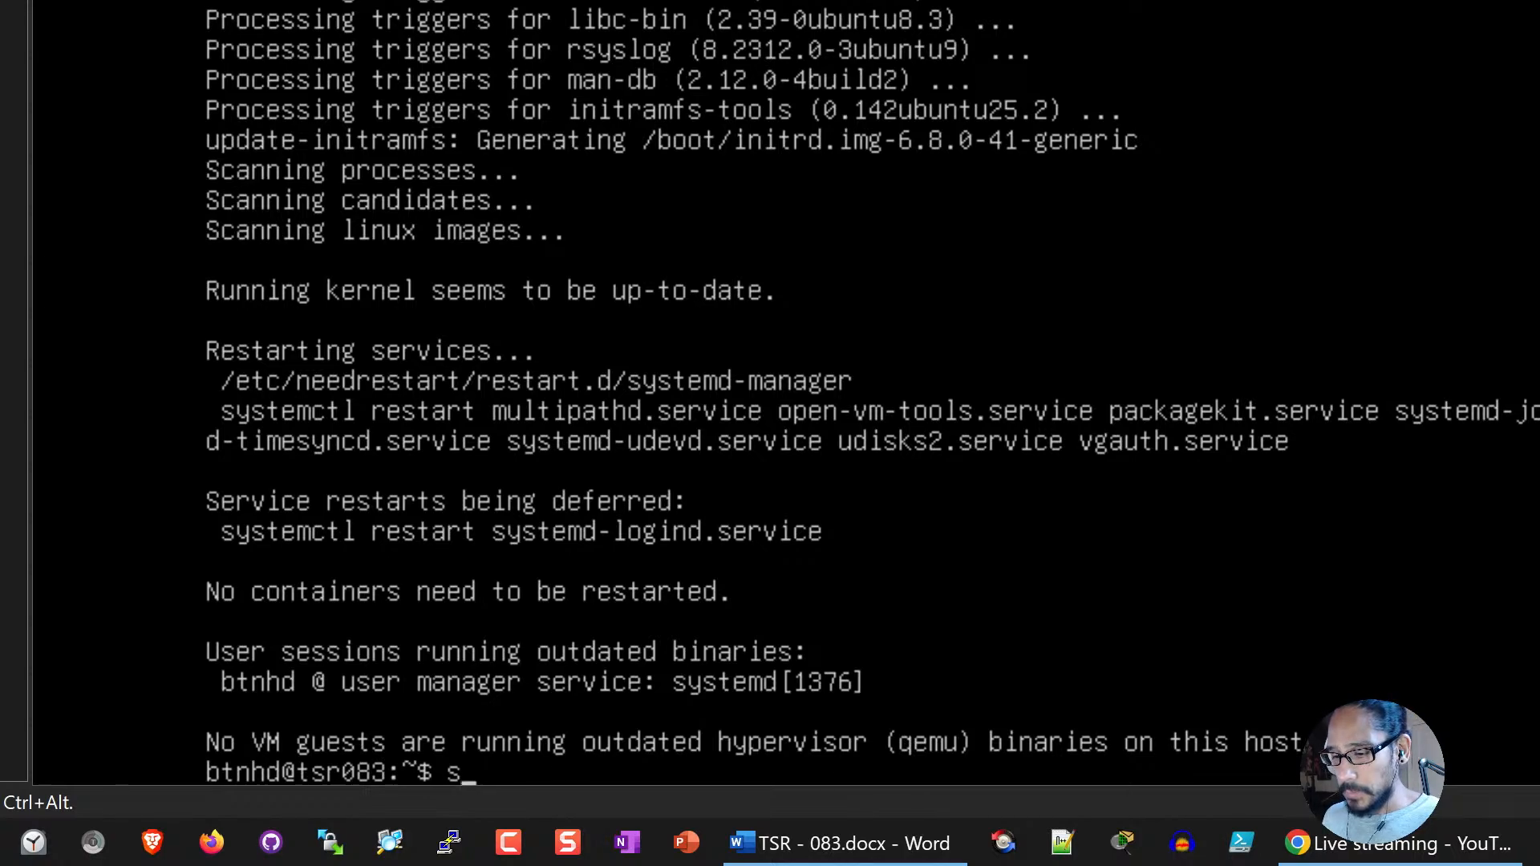
# Step: Clear the terminal and install the openssh-server package with sudo apt install, answering Y to continue
pyautogui.write('clear')
pyautogui.press('Return')
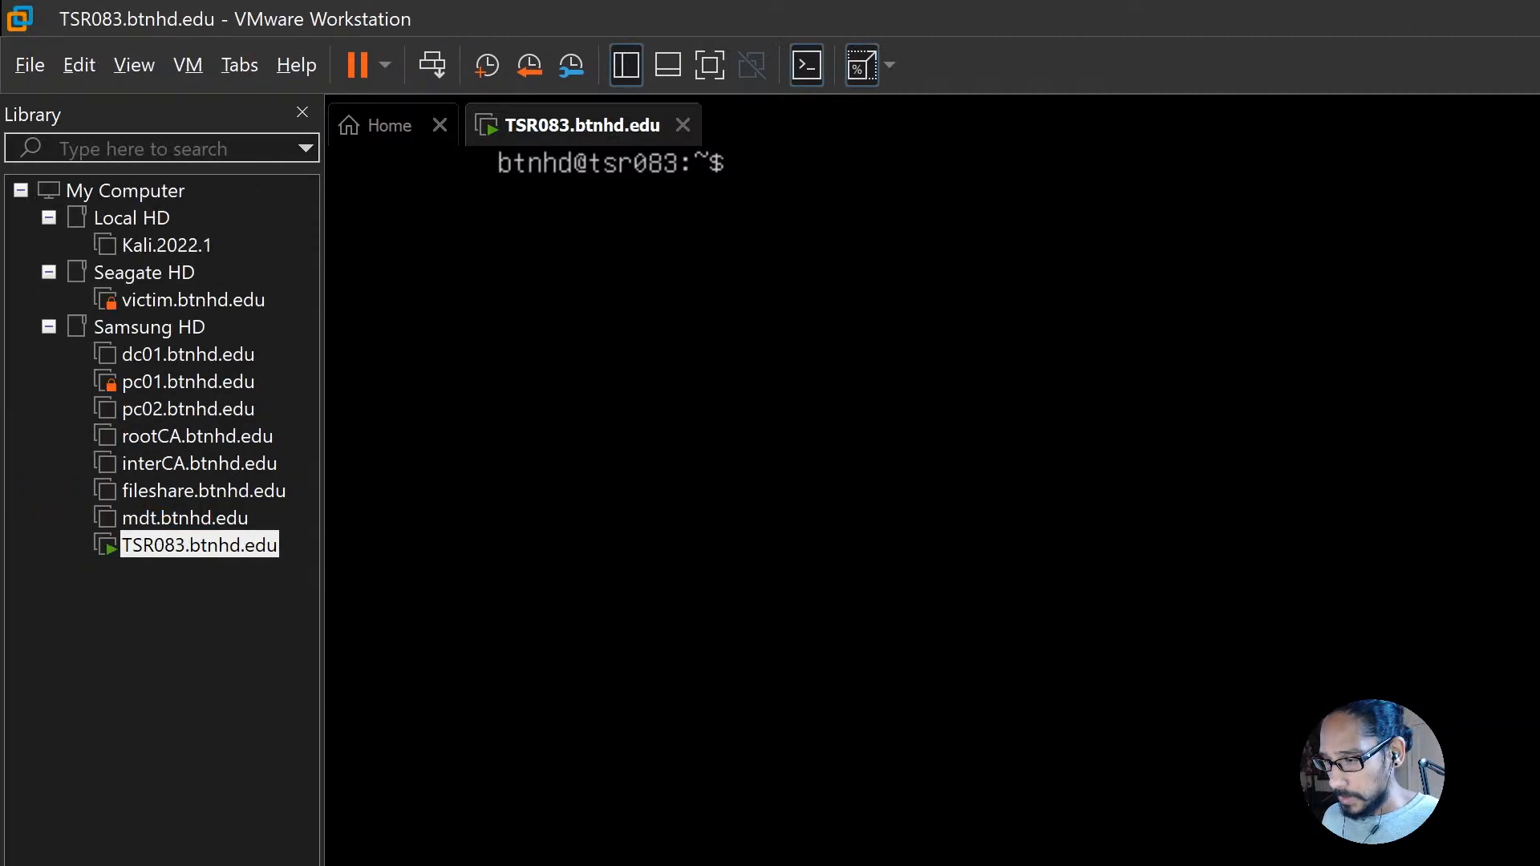
pyautogui.write('4')
pyautogui.press('BackSpace')
pyautogui.write('sudo ')
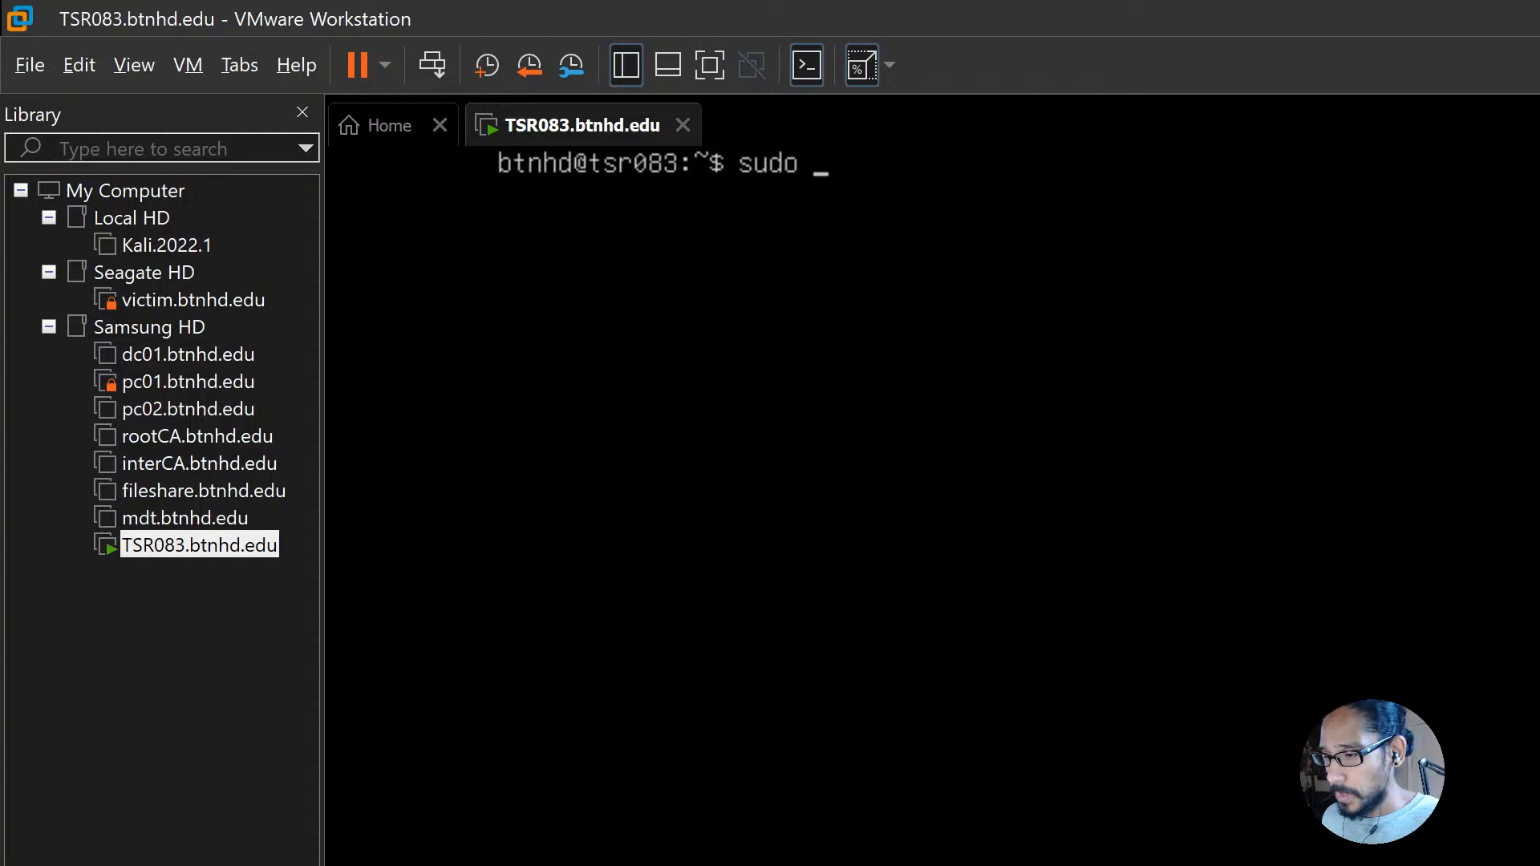
pyautogui.write('apt instla')
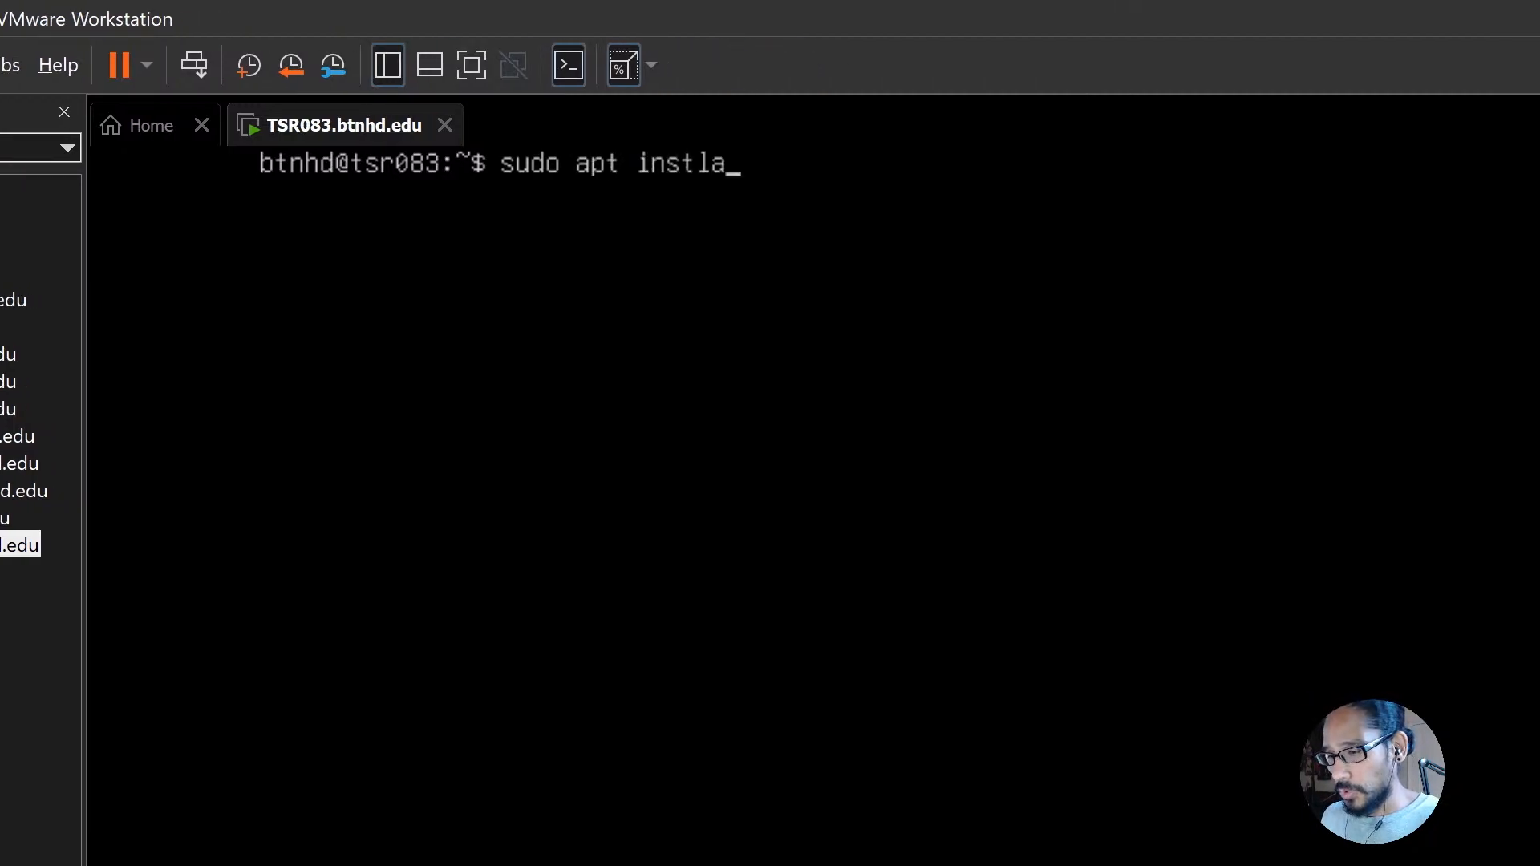
pyautogui.press('BackSpace')
pyautogui.press('BackSpace')
pyautogui.press('BackSpace')
pyautogui.write('tall open')
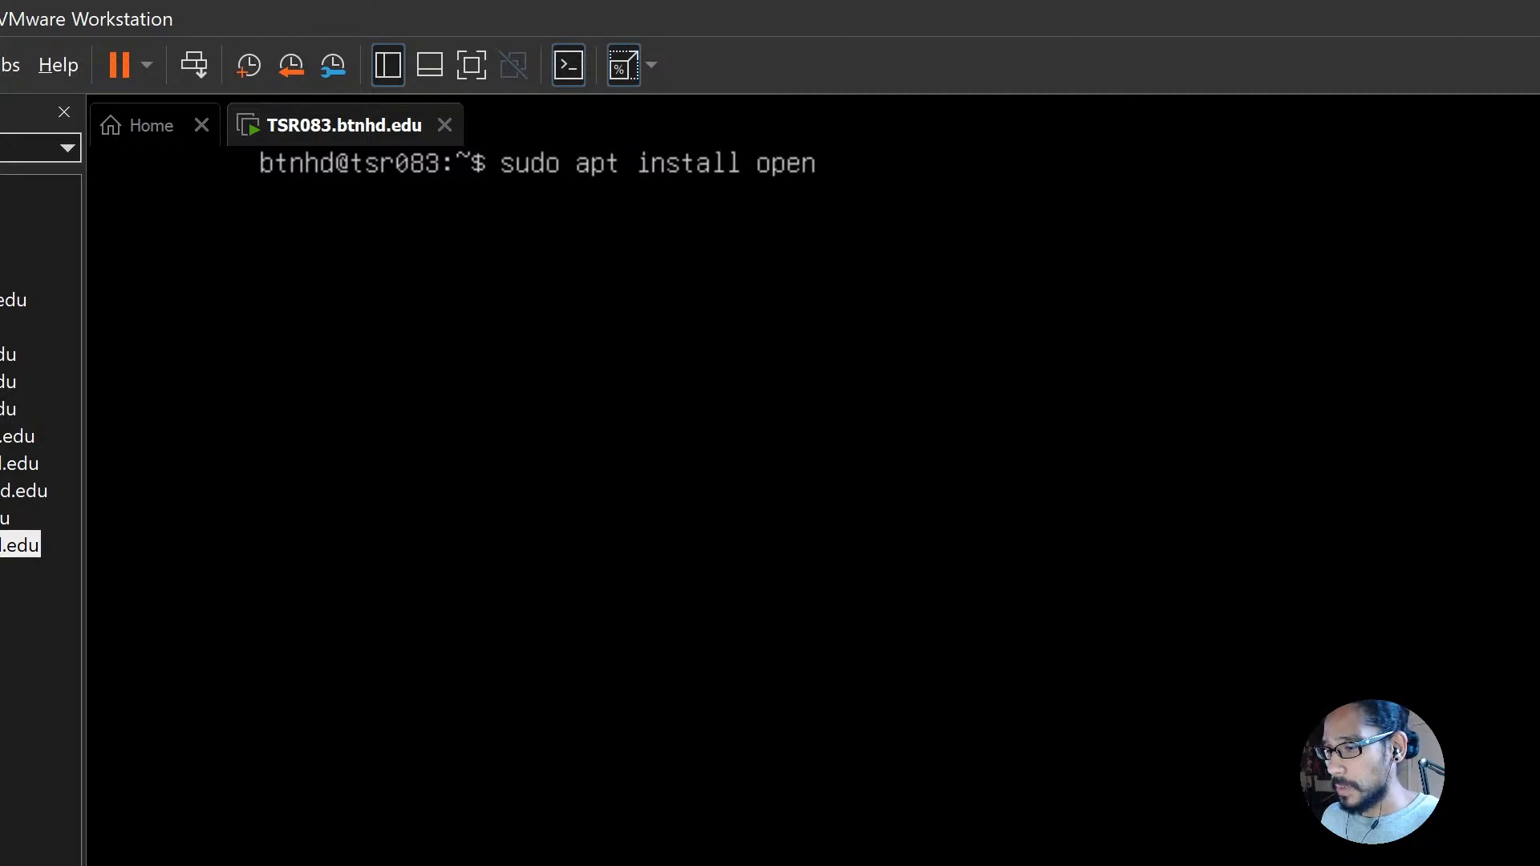
pyautogui.write('ssh-server')
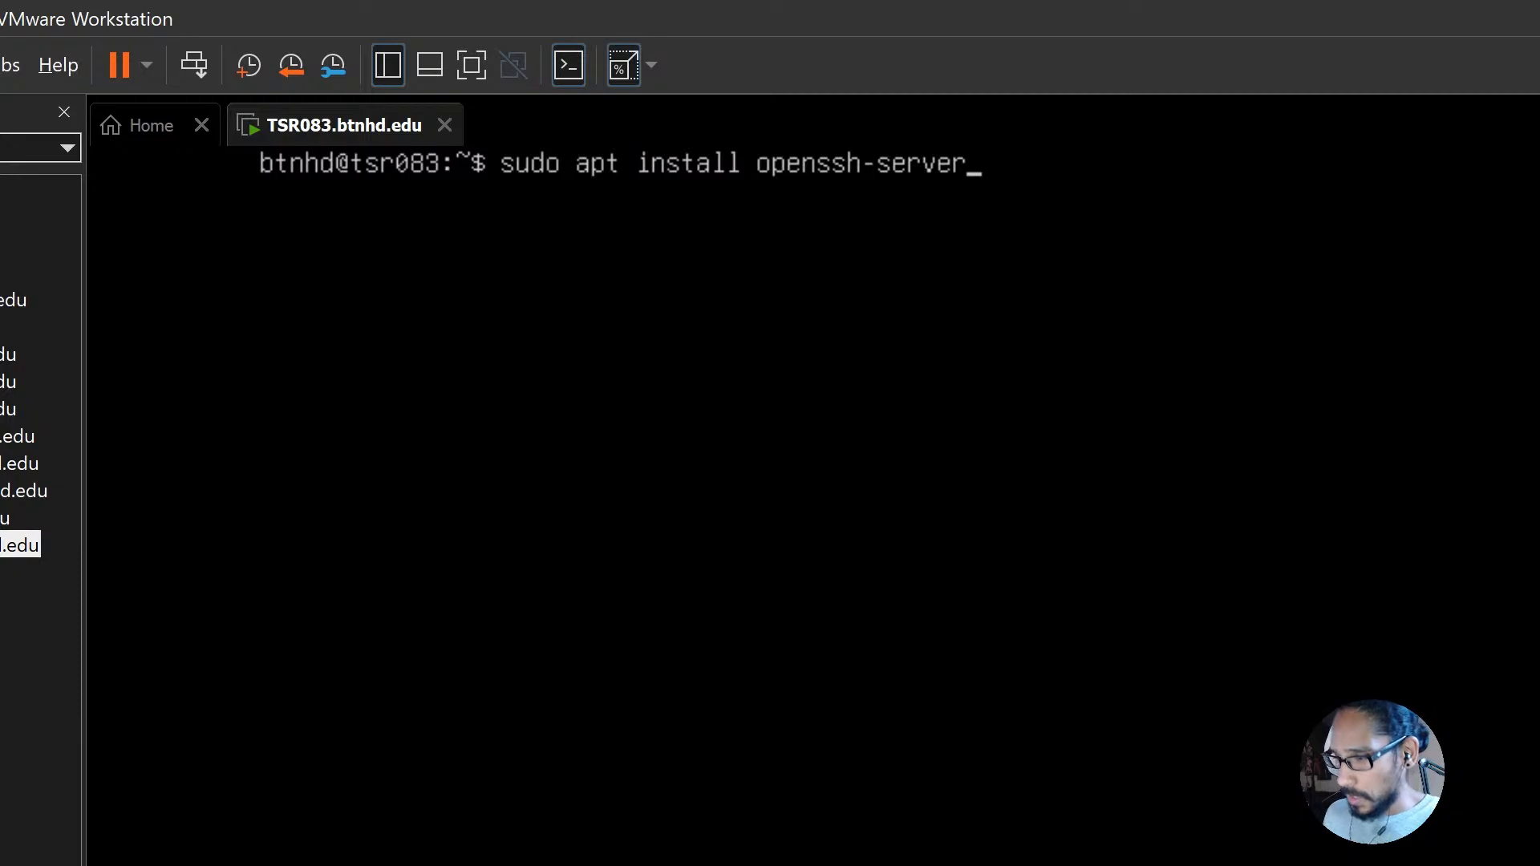
pyautogui.press('Return')
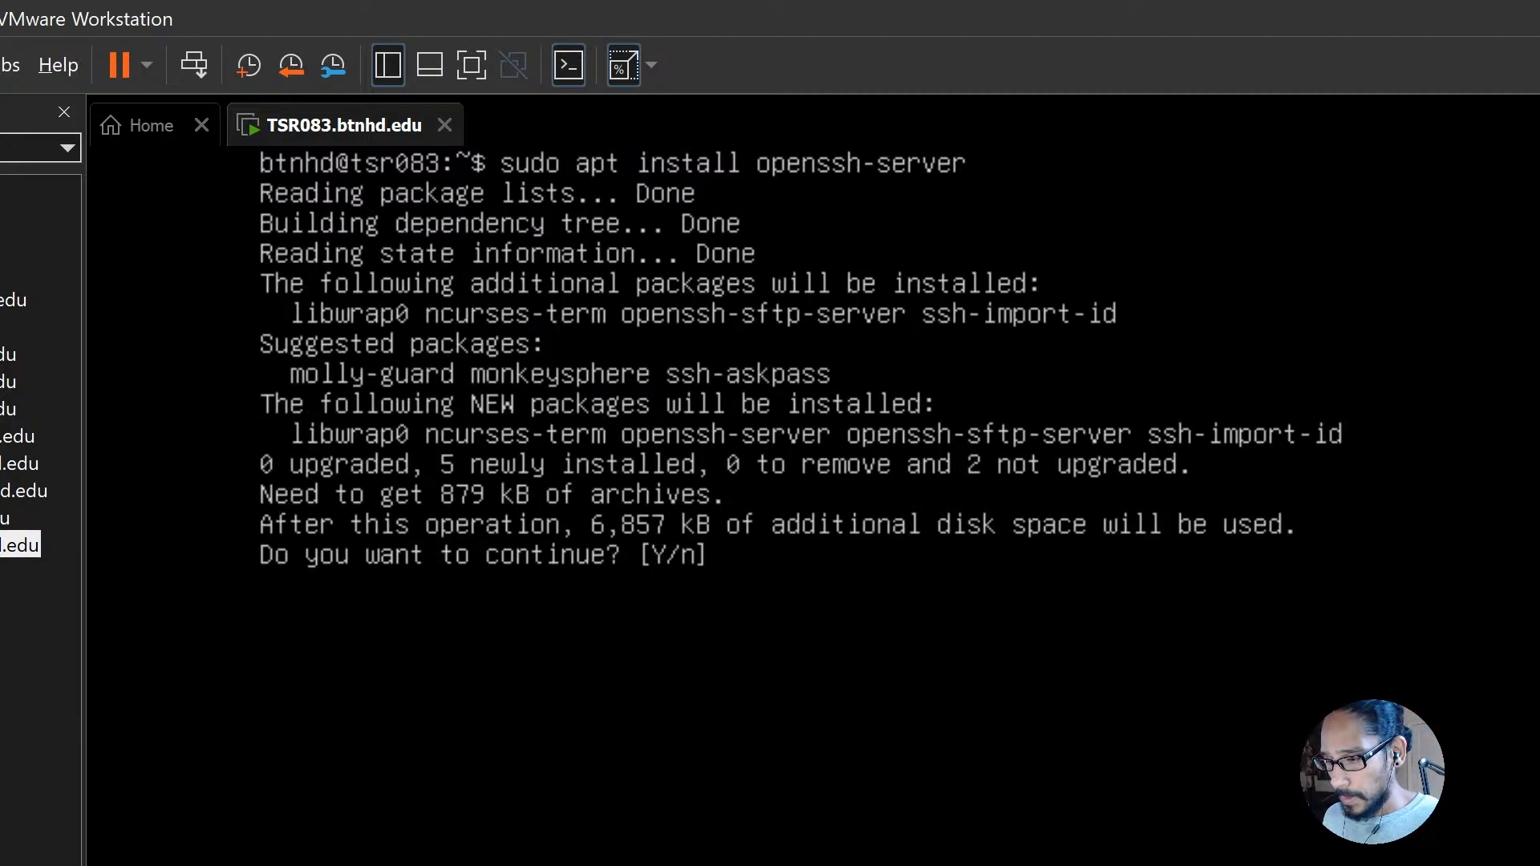
pyautogui.write('Y')
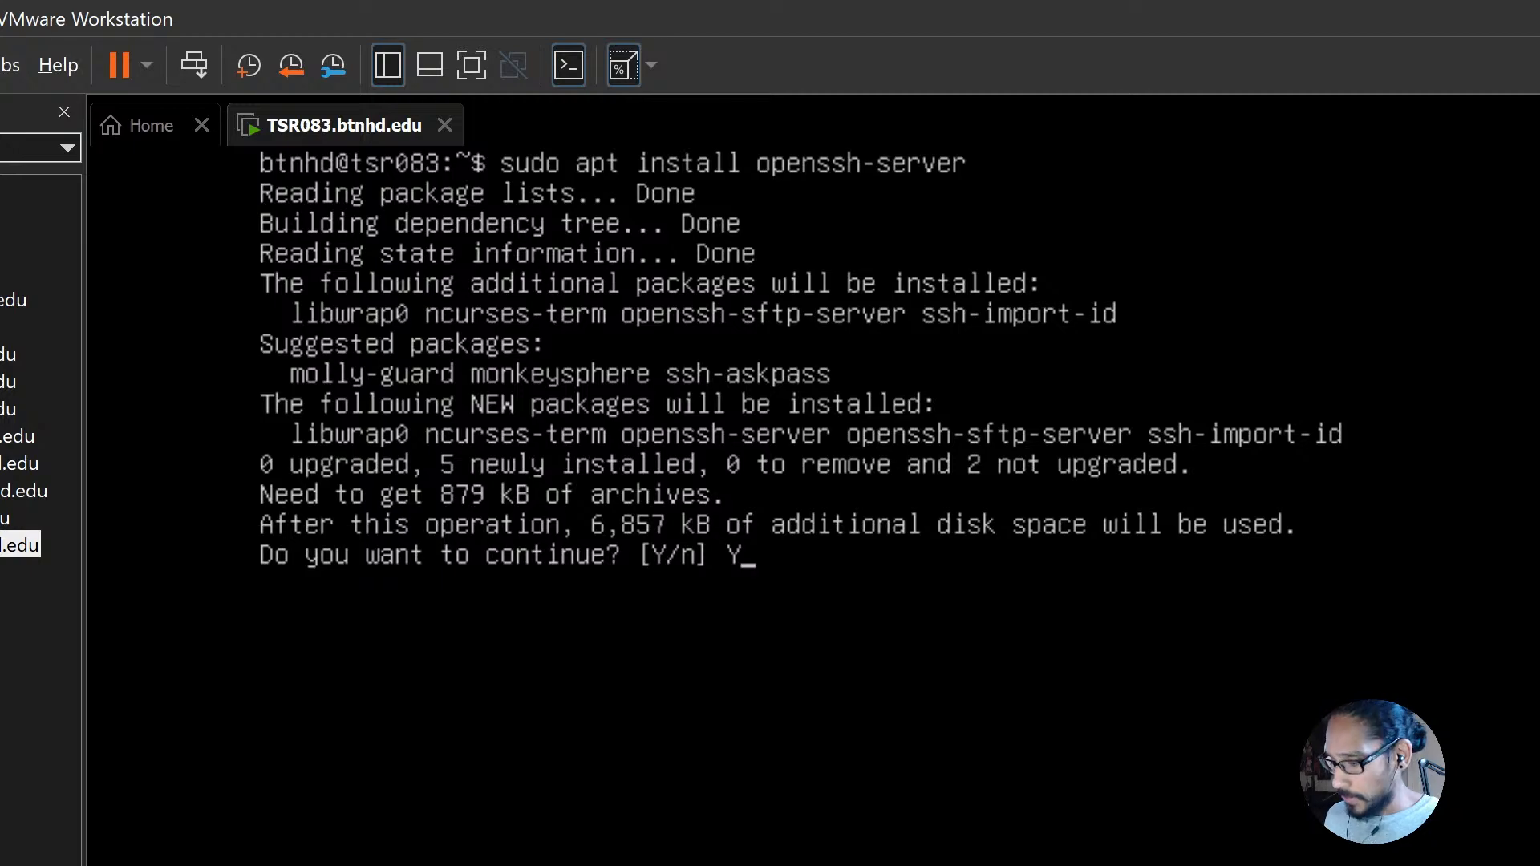
pyautogui.press('Return')
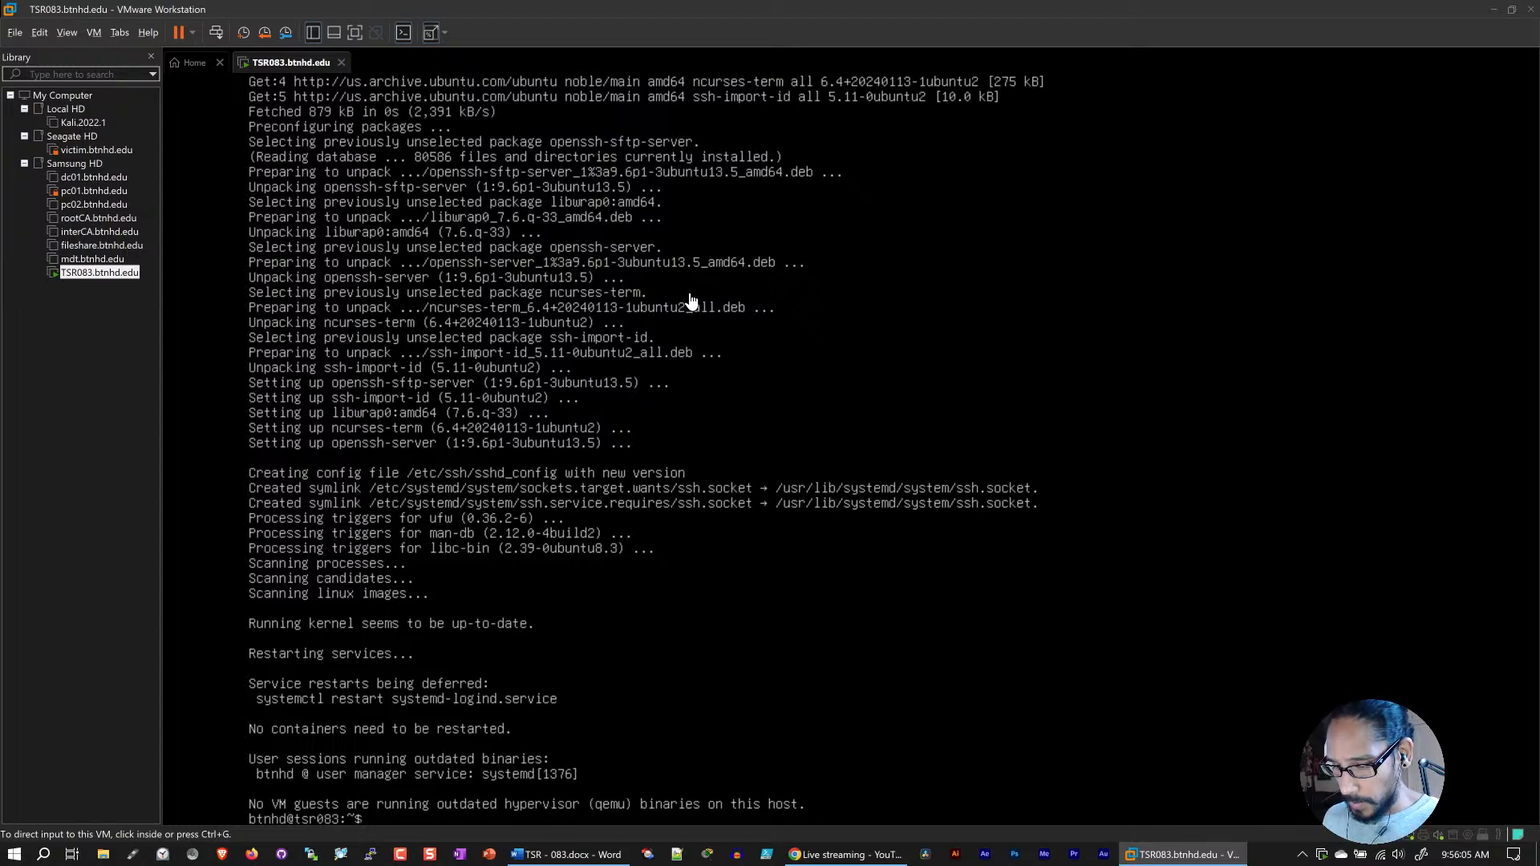
# Step: Clear the package installation output from the server's terminal
pyautogui.click(696, 314)
pyautogui.write('clear')
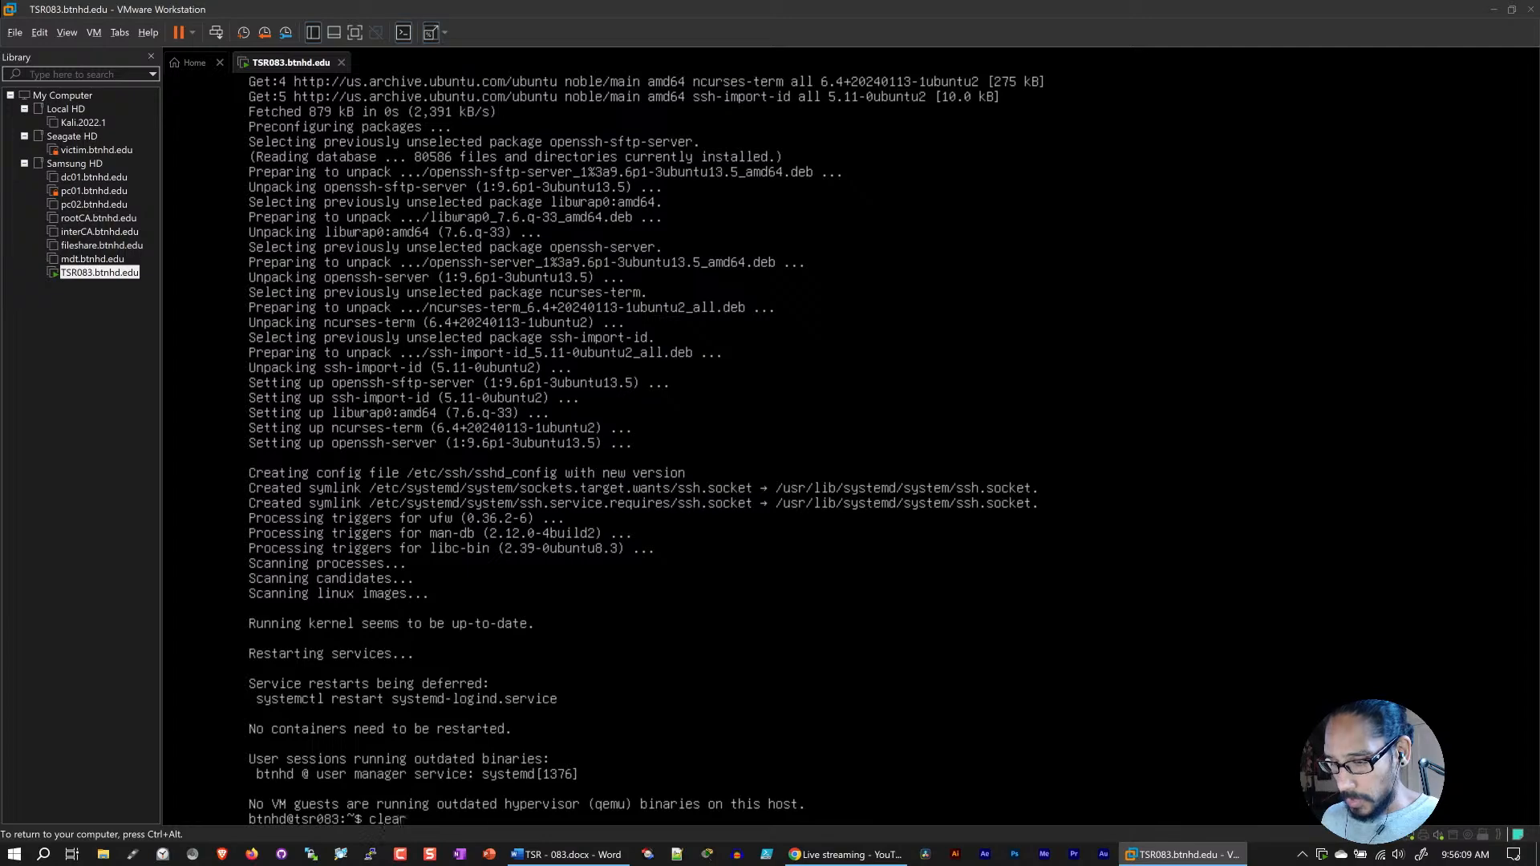
pyautogui.press('Return')
pyautogui.hotkey('ctrl', 'alt')
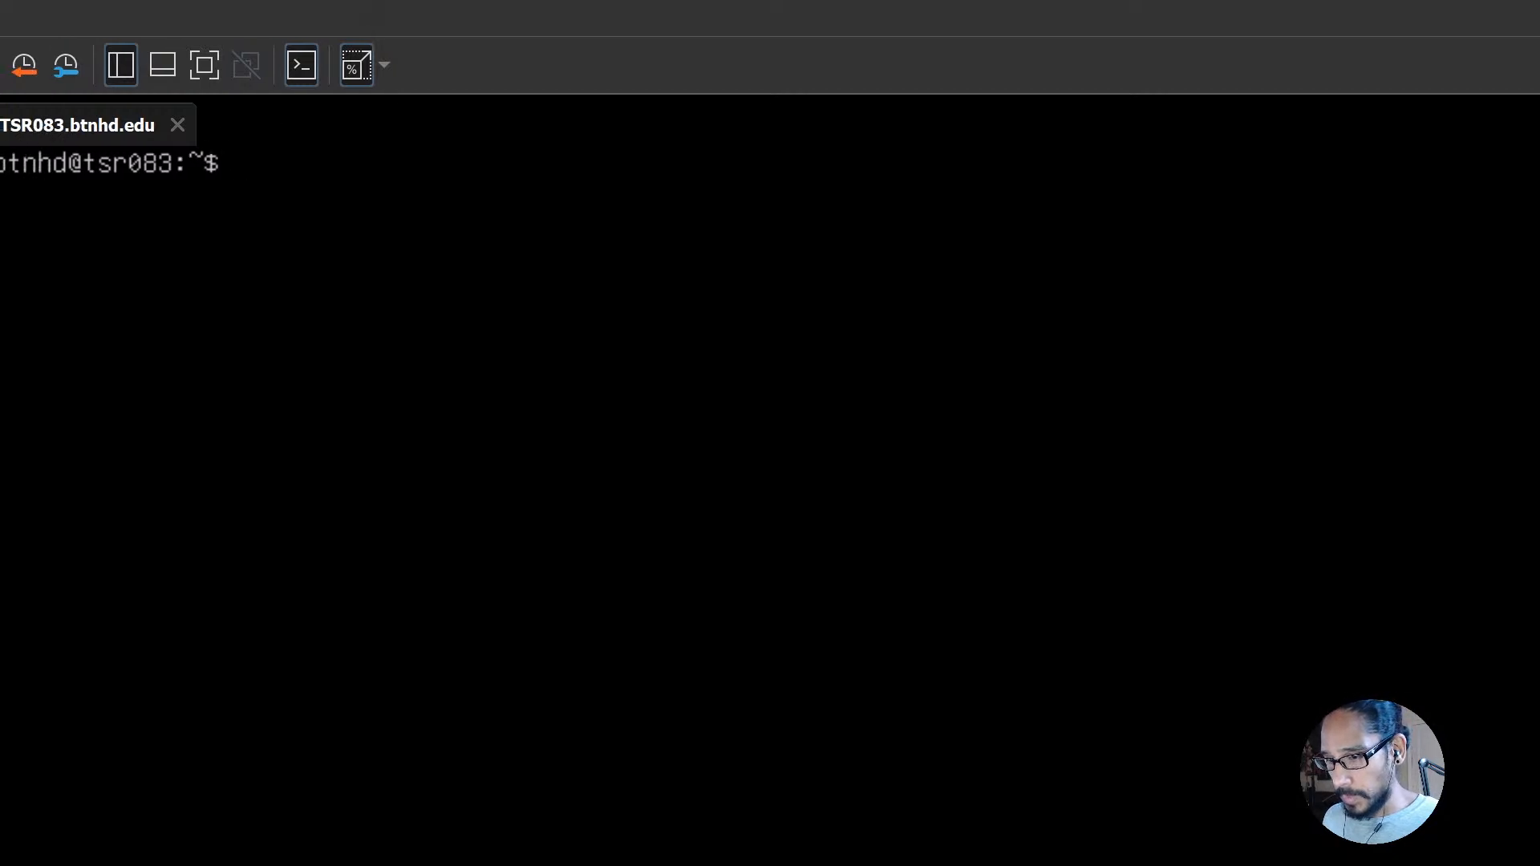
# Step: Check the state of the SSH service with sudo systemctl status ssh
pyautogui.write('sudo sys')
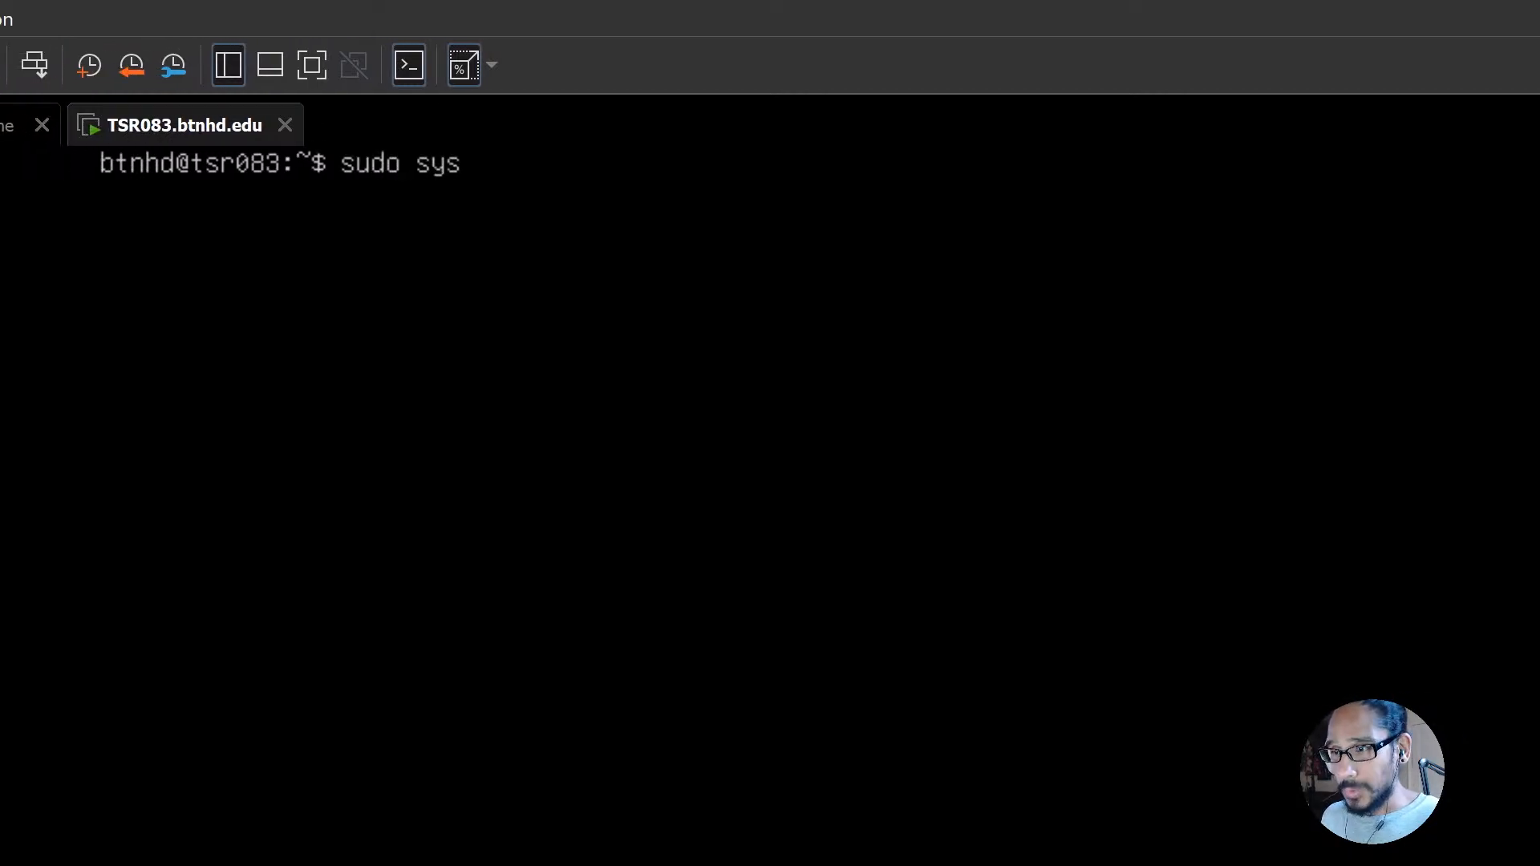
pyautogui.write('temc')
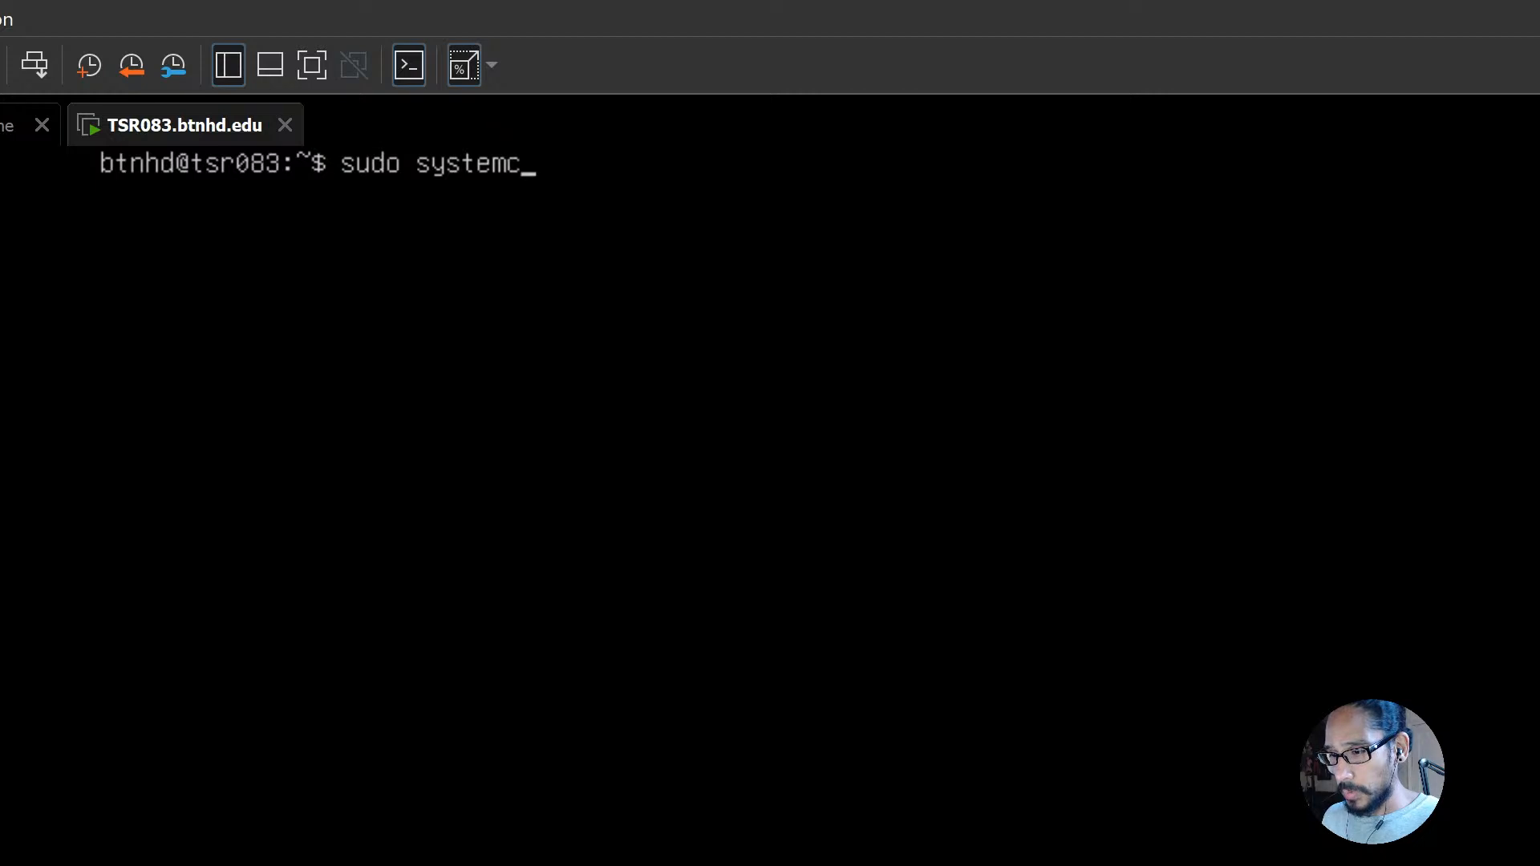
pyautogui.write('tl status ssh')
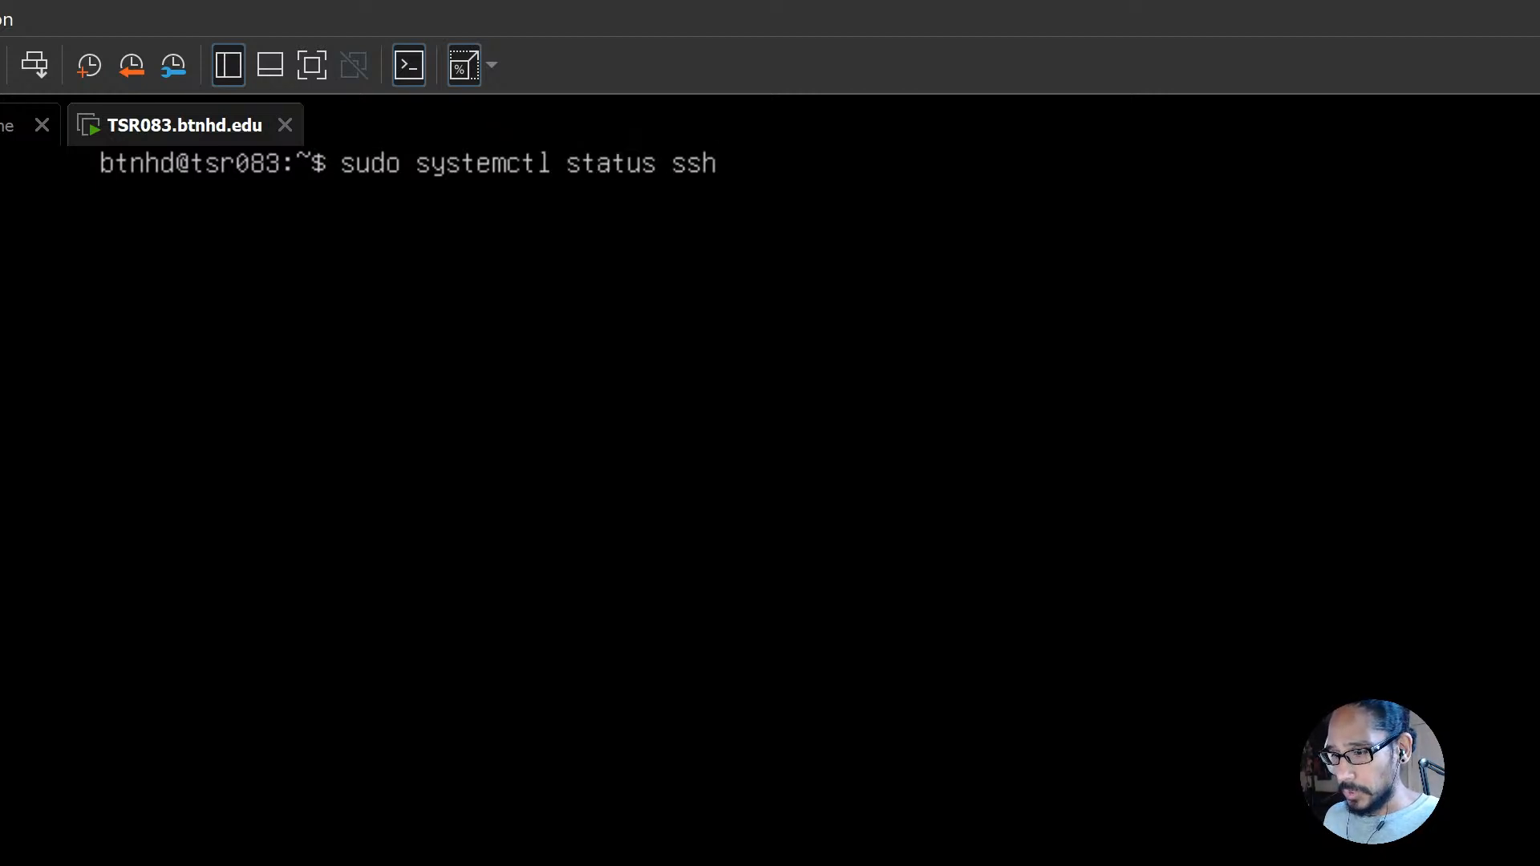
pyautogui.press('Return')
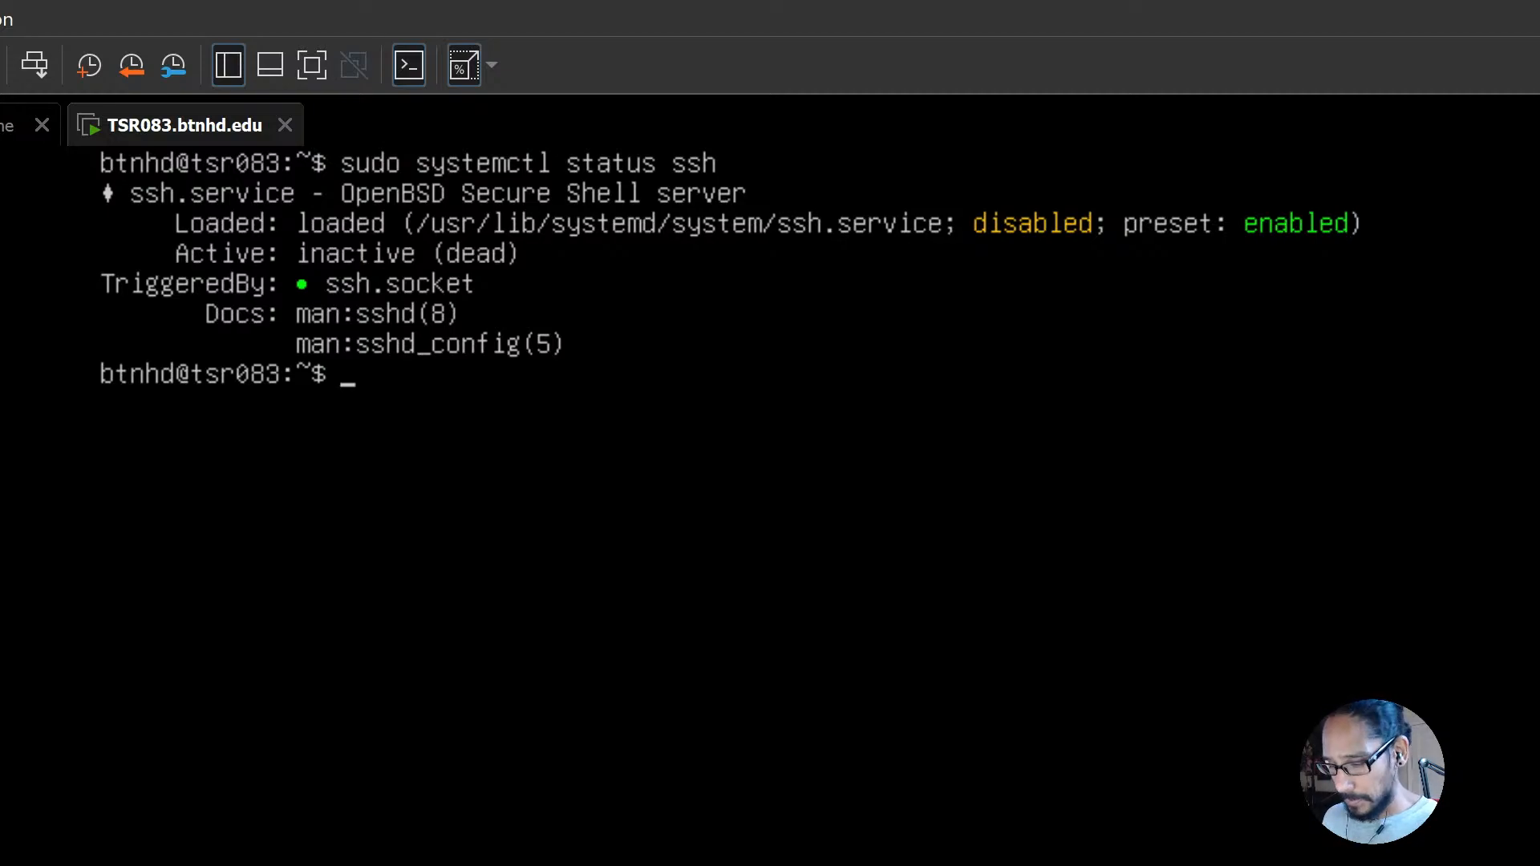
# Step: Allow SSH through the firewall with sudo ufw allow ssh, and restart the server with sudo reboot
pyautogui.write('sudo ')
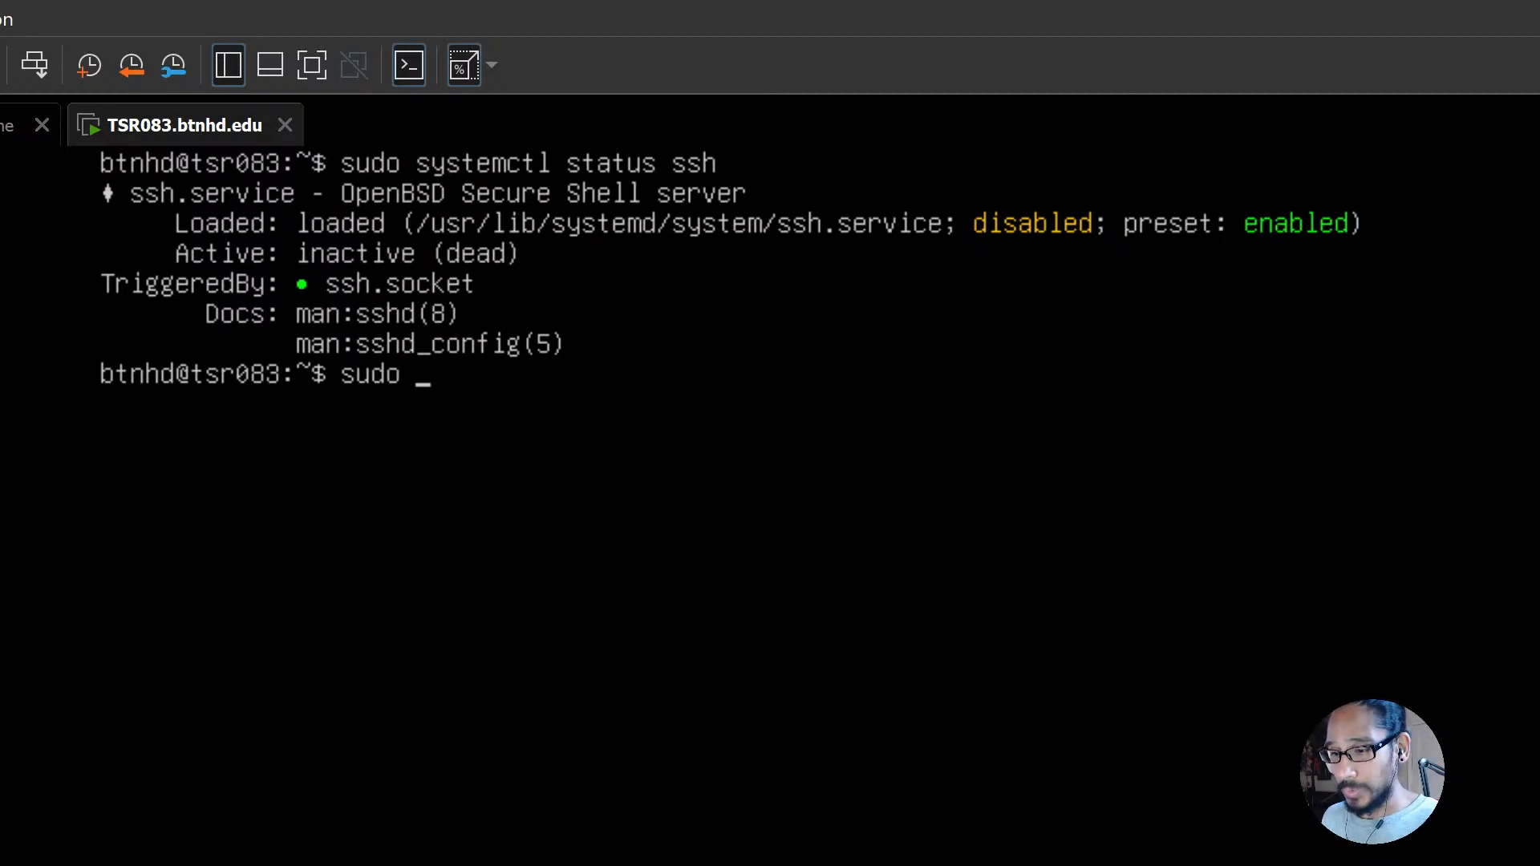
pyautogui.write('ufw')
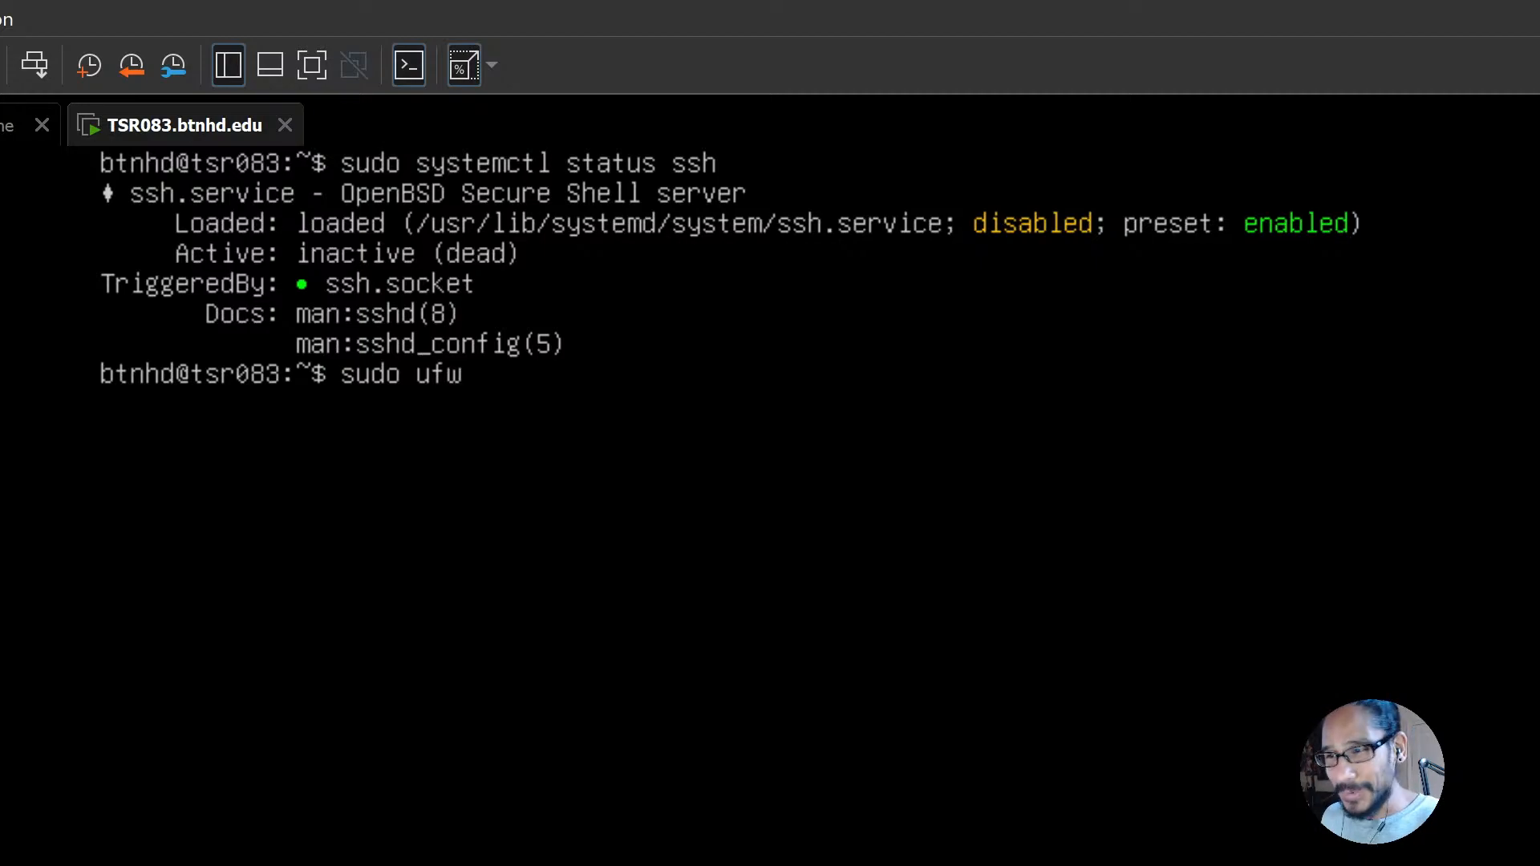
pyautogui.write('allow ssh')
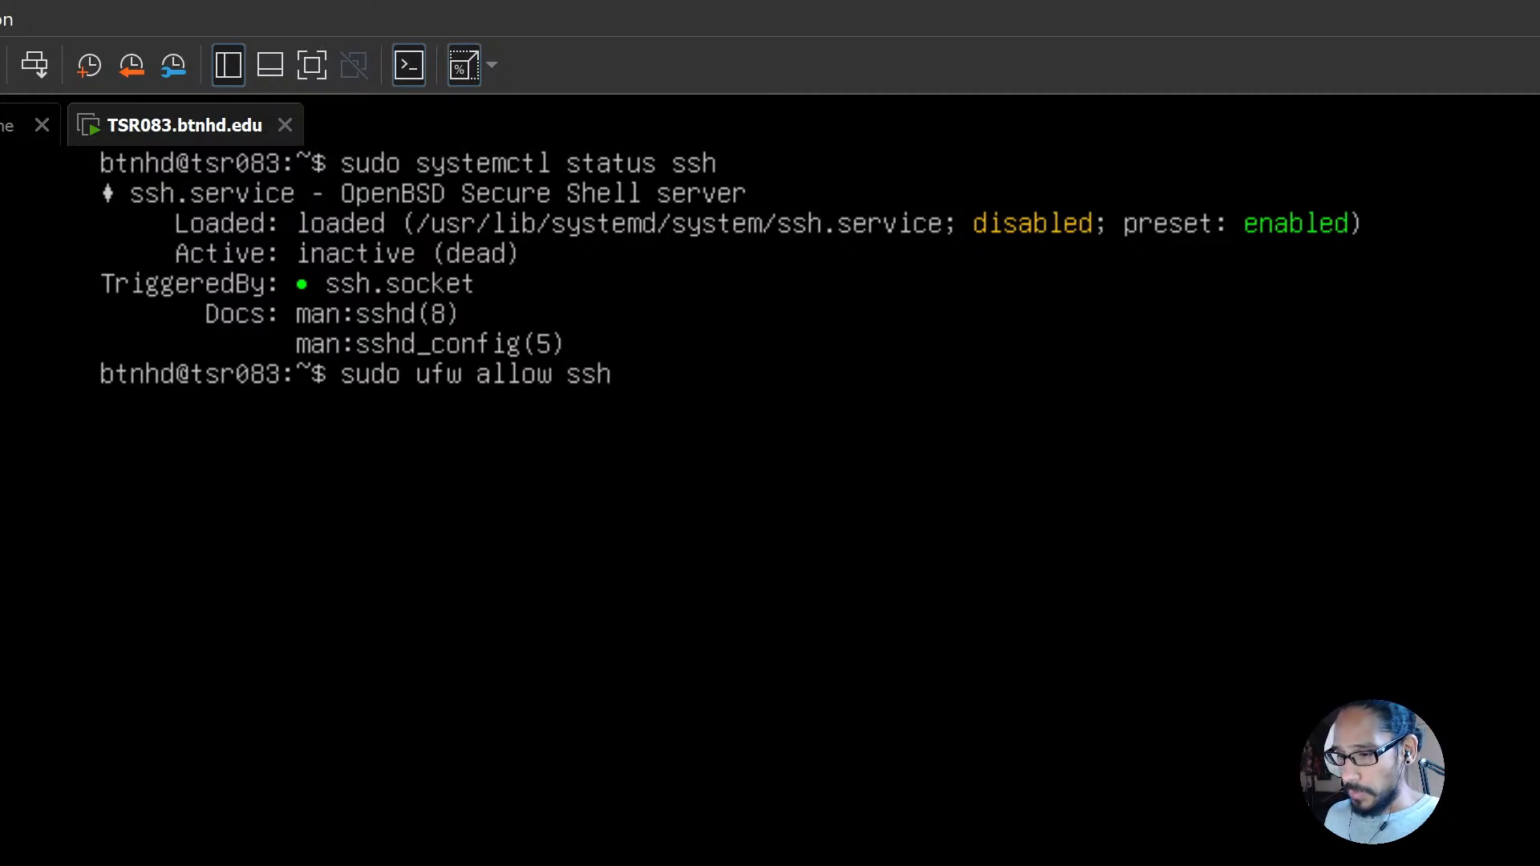
pyautogui.press('Return')
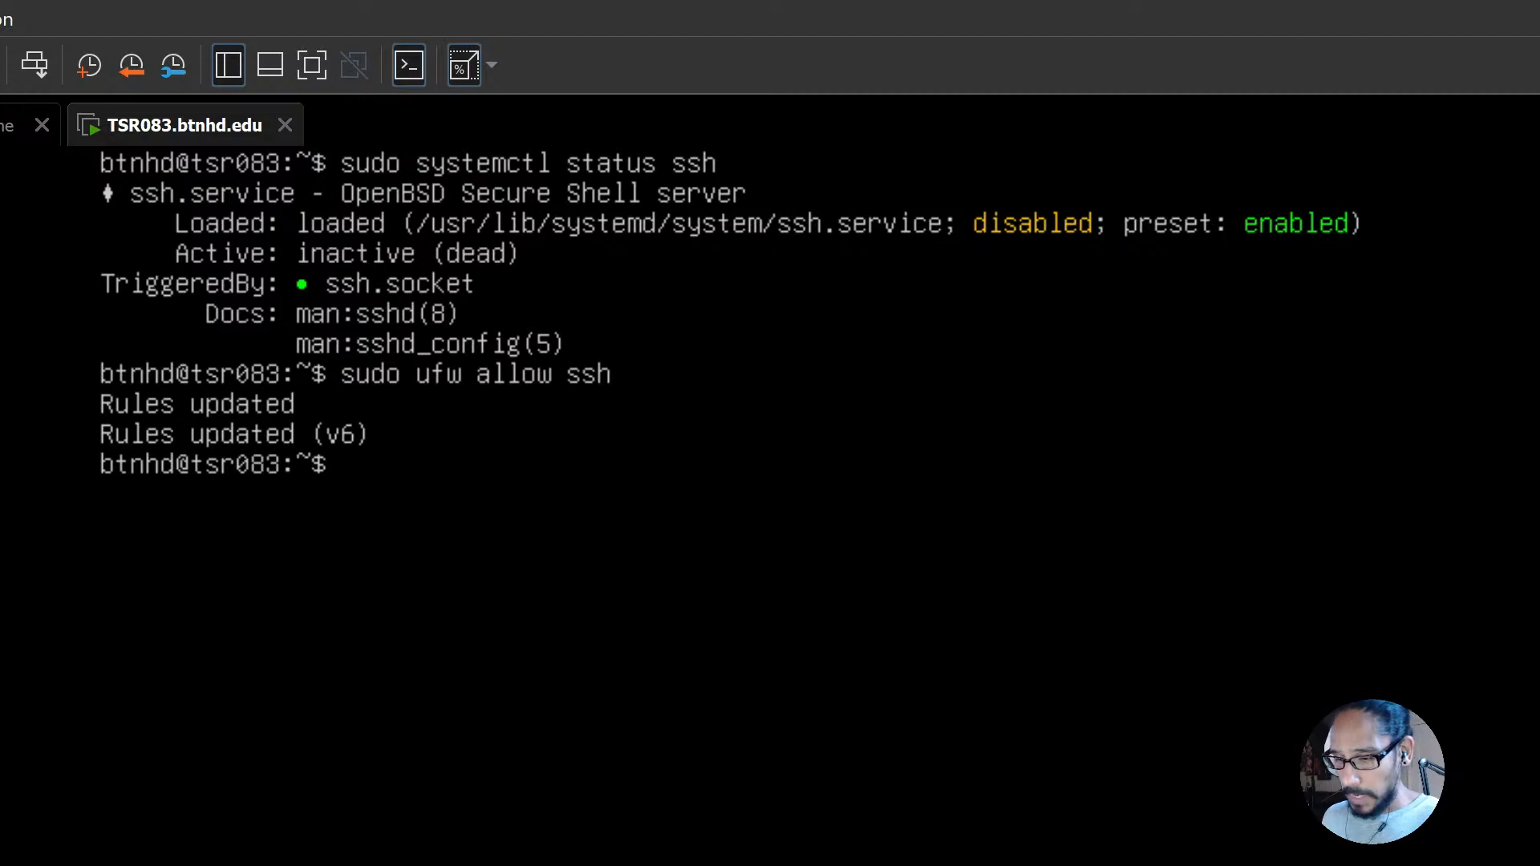
pyautogui.write('sudo reboot')
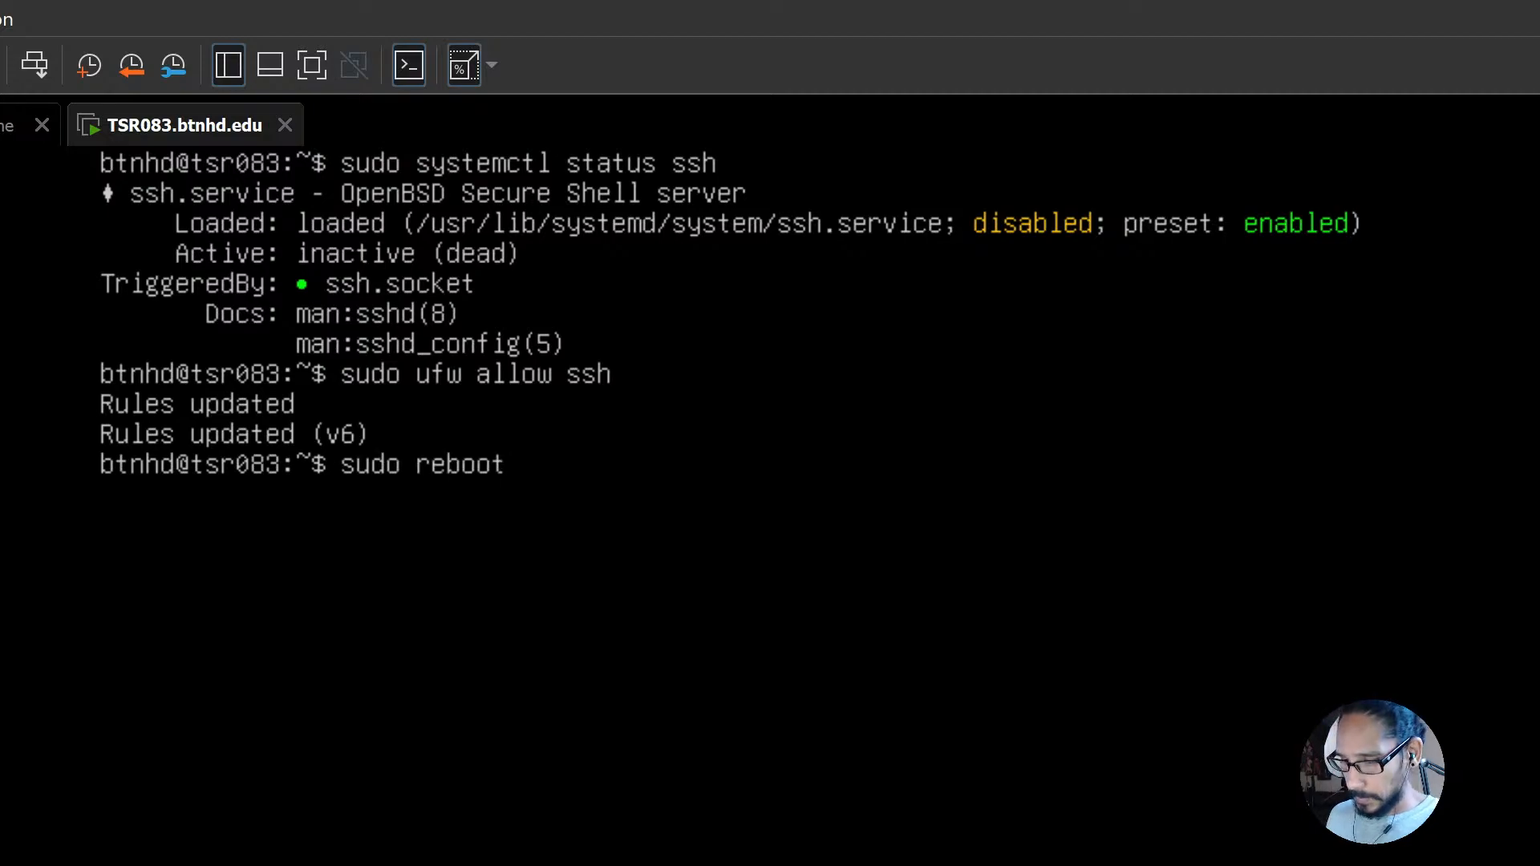
pyautogui.press('Return')
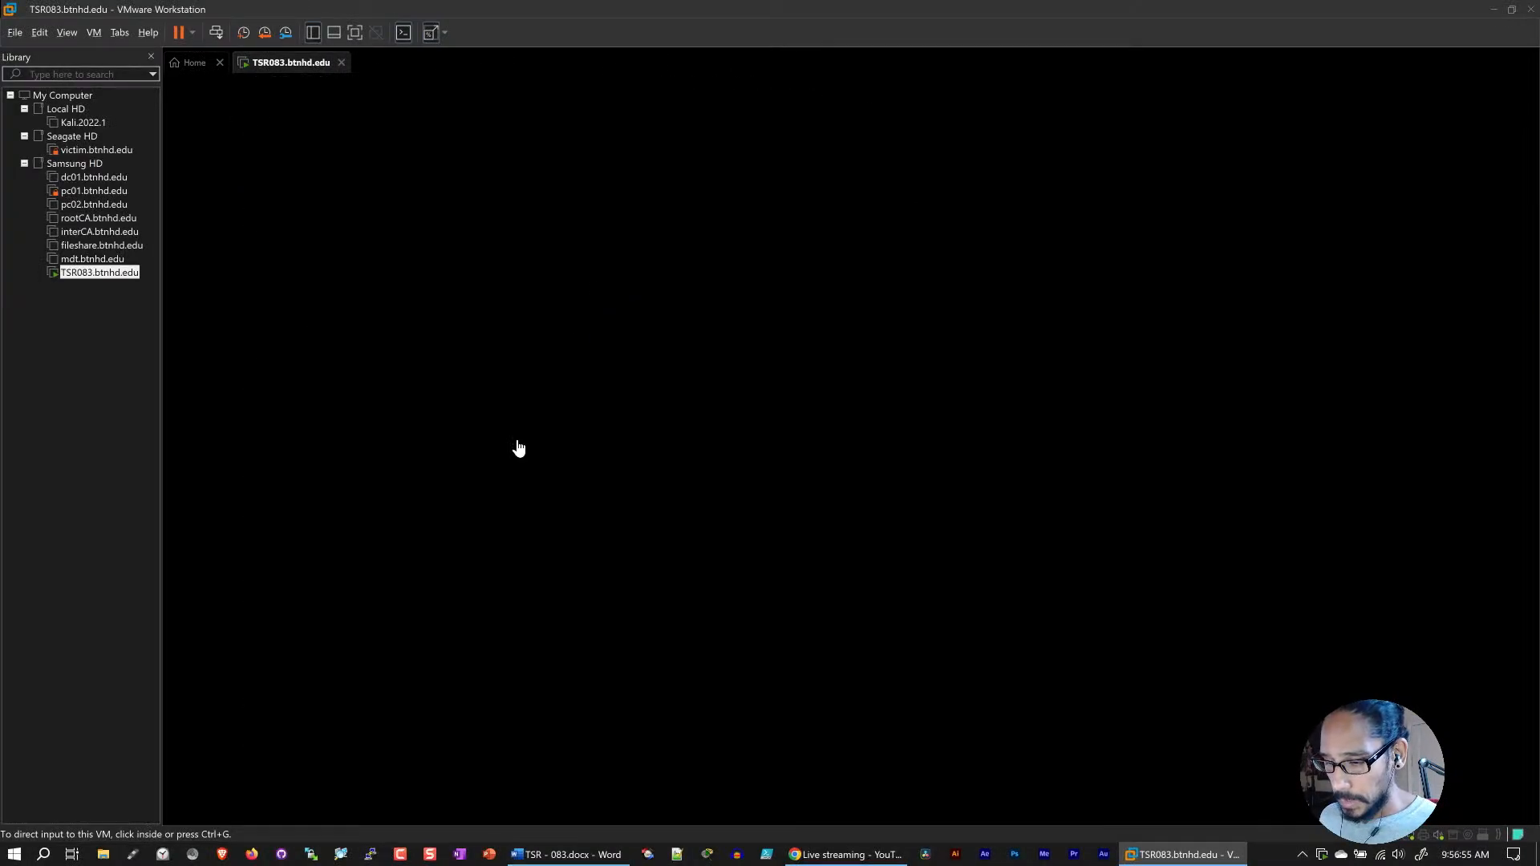
# Step: Open PuTTY and enter 192.168.132.166 as the host for the SSH connection
pyautogui.click(372, 855)
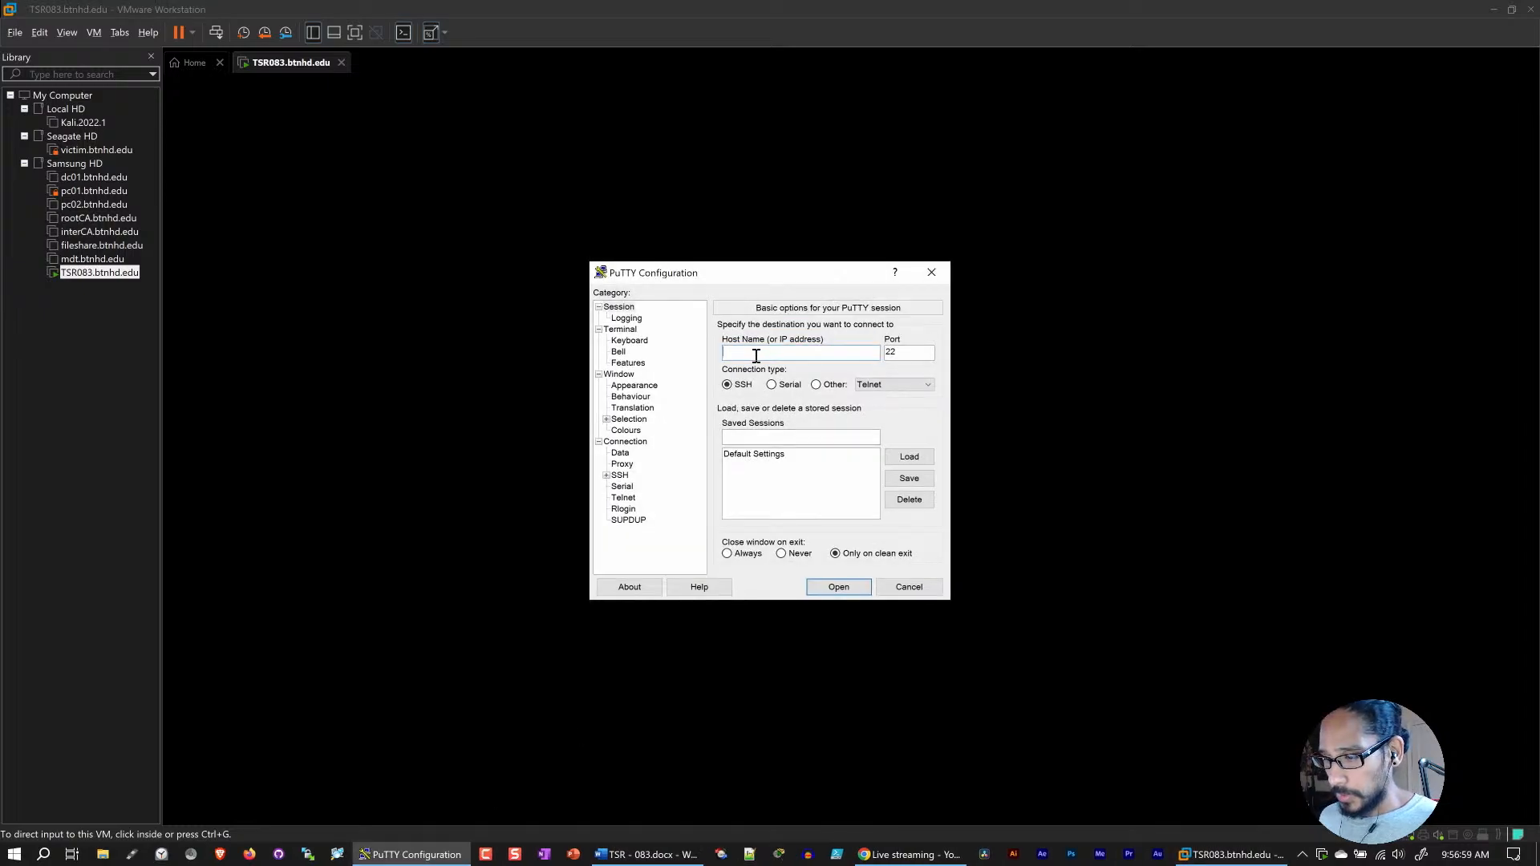
pyautogui.write('192.168.1')
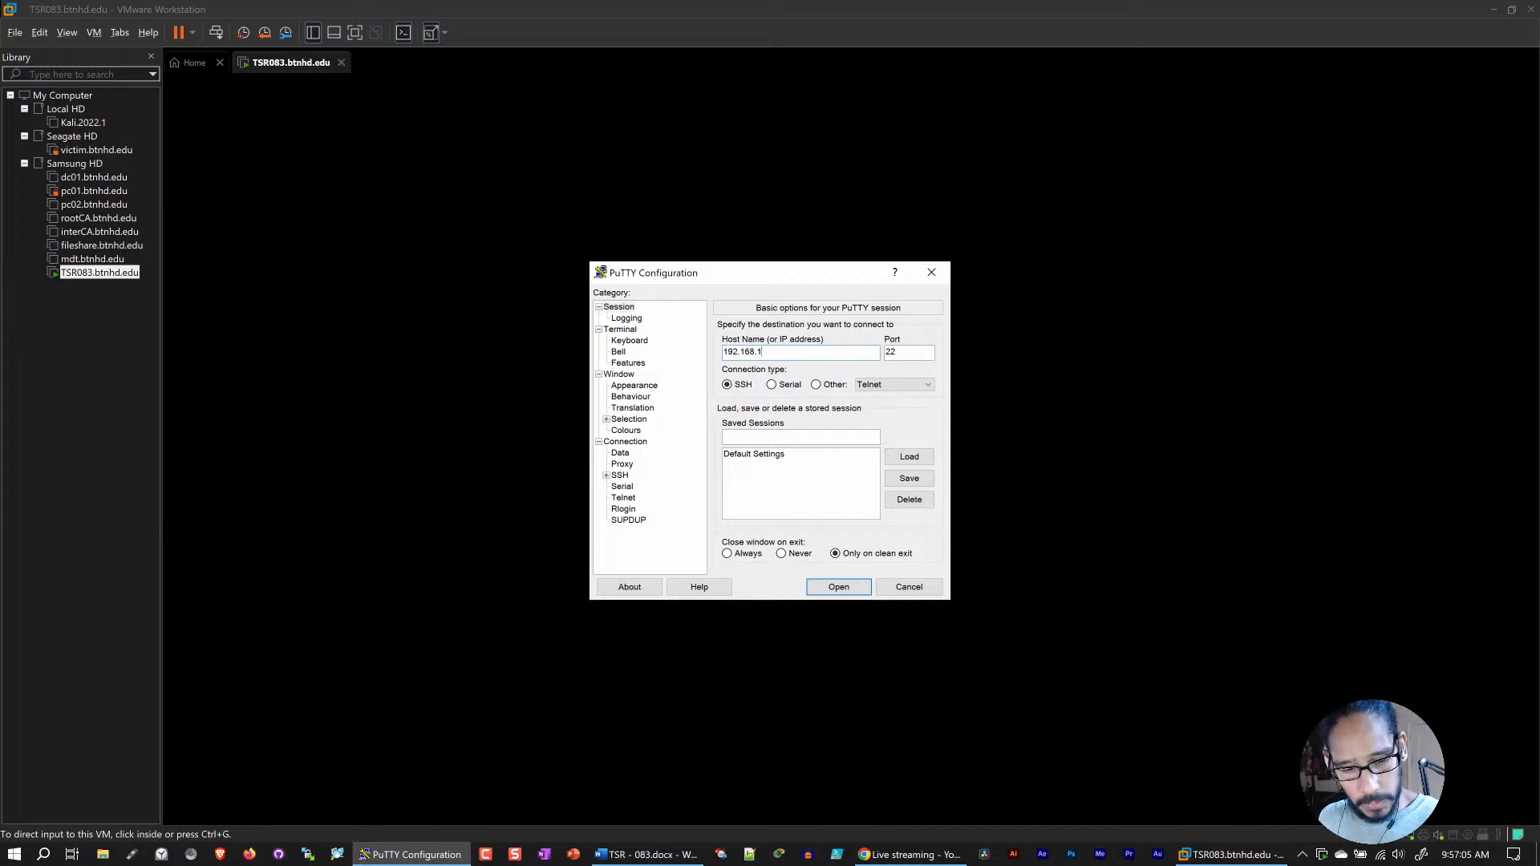
pyautogui.write('32.166')
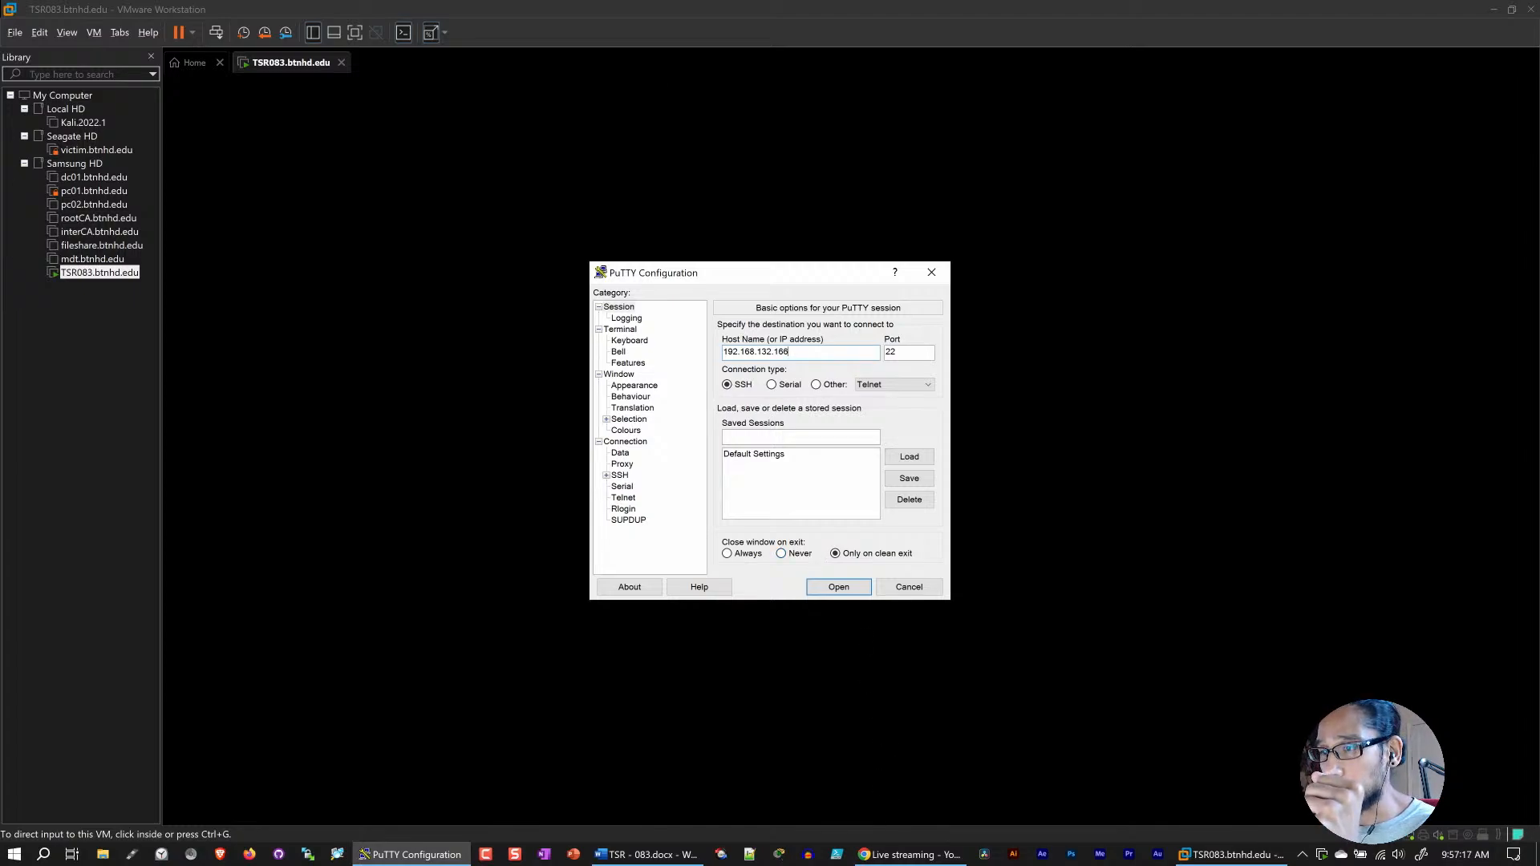
pyautogui.hotkey('alt', 'Tab')
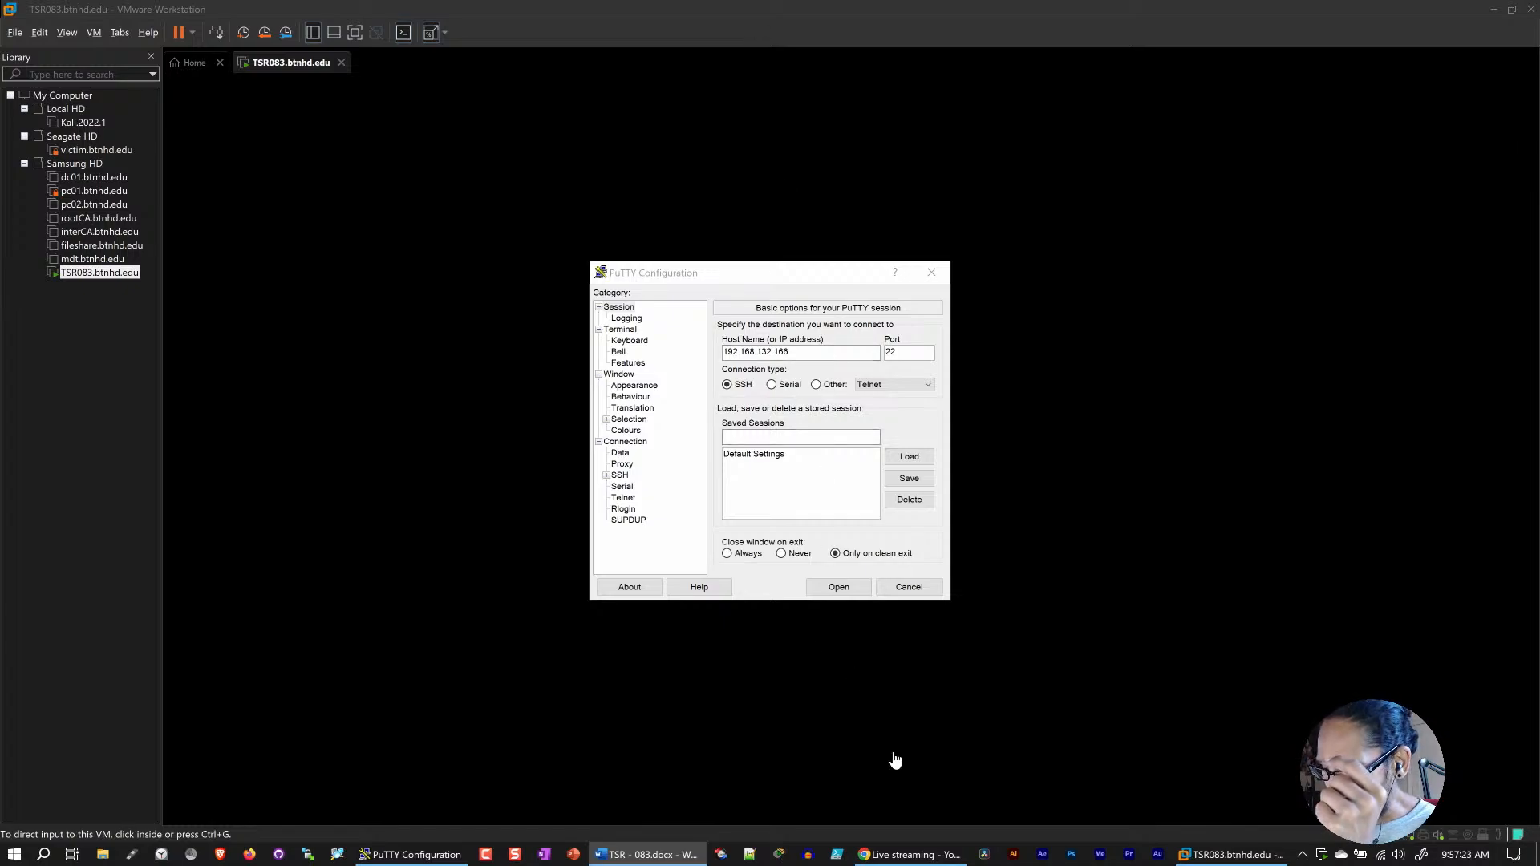
pyautogui.click(910, 857)
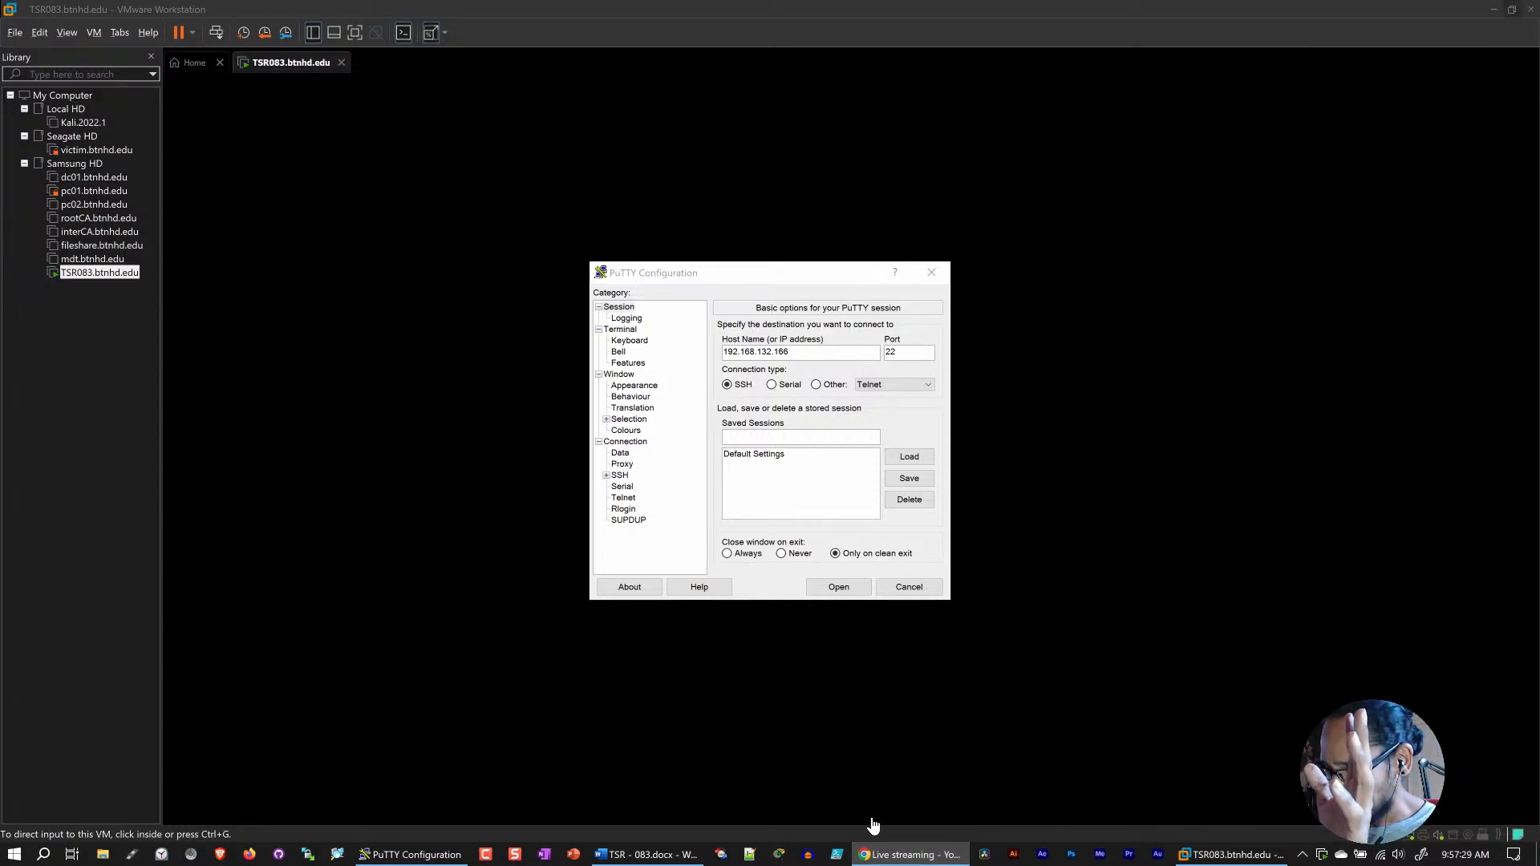
pyautogui.click(646, 855)
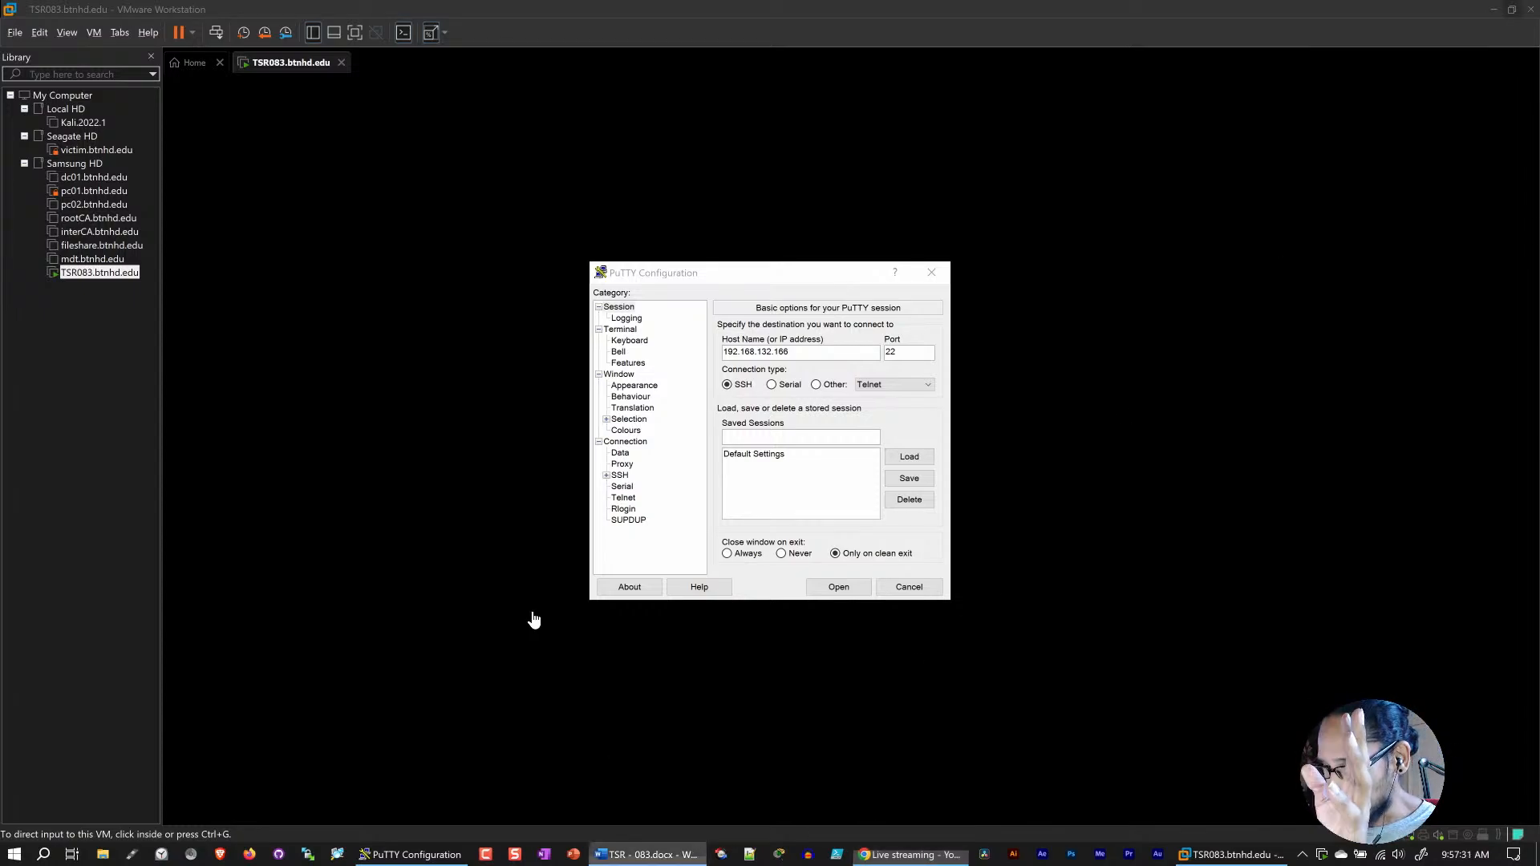
pyautogui.click(459, 189)
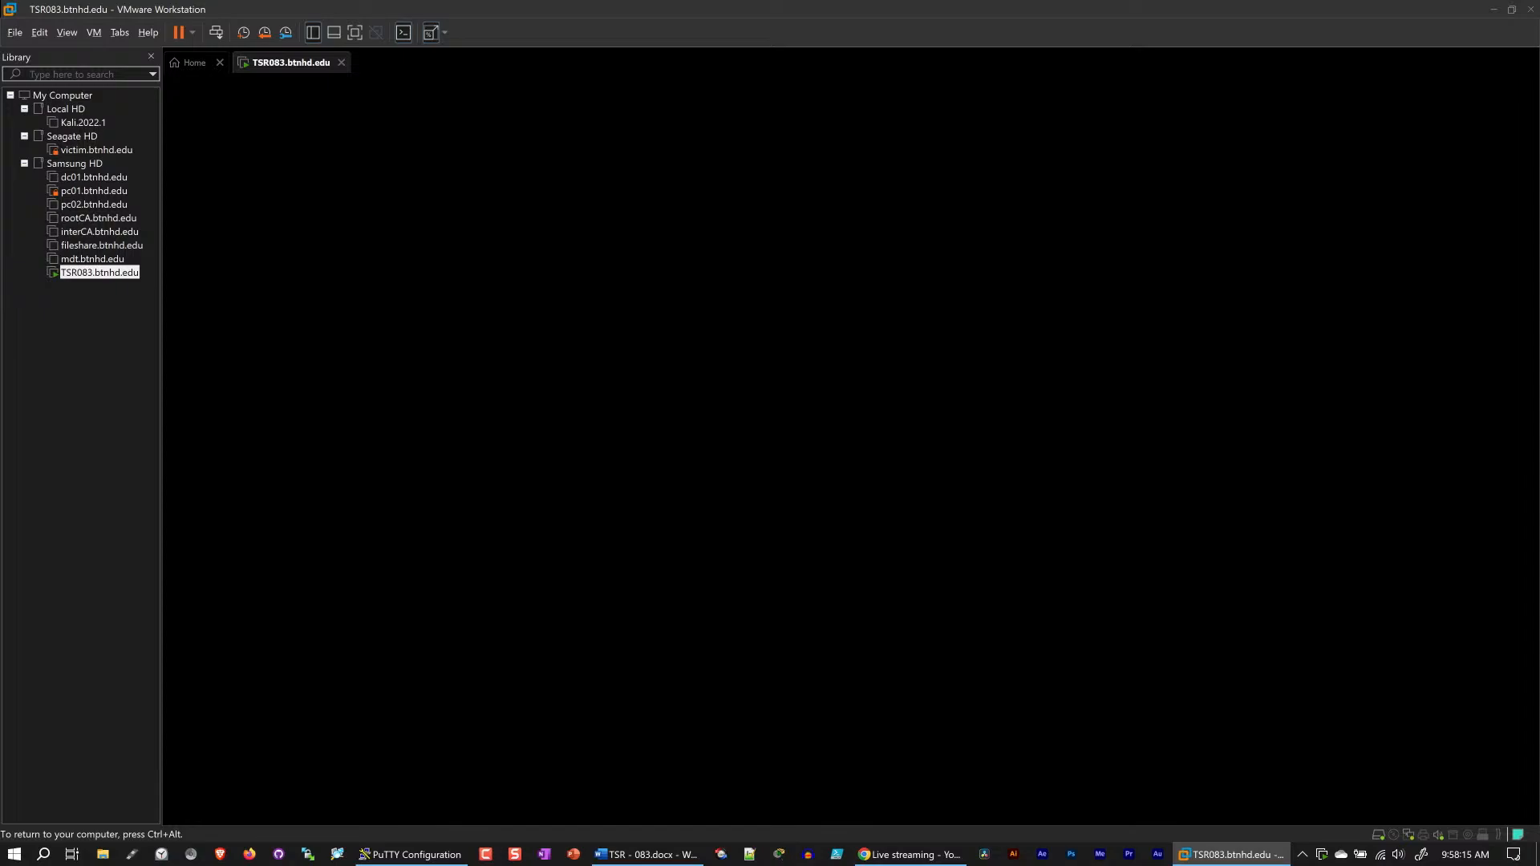
pyautogui.click(914, 854)
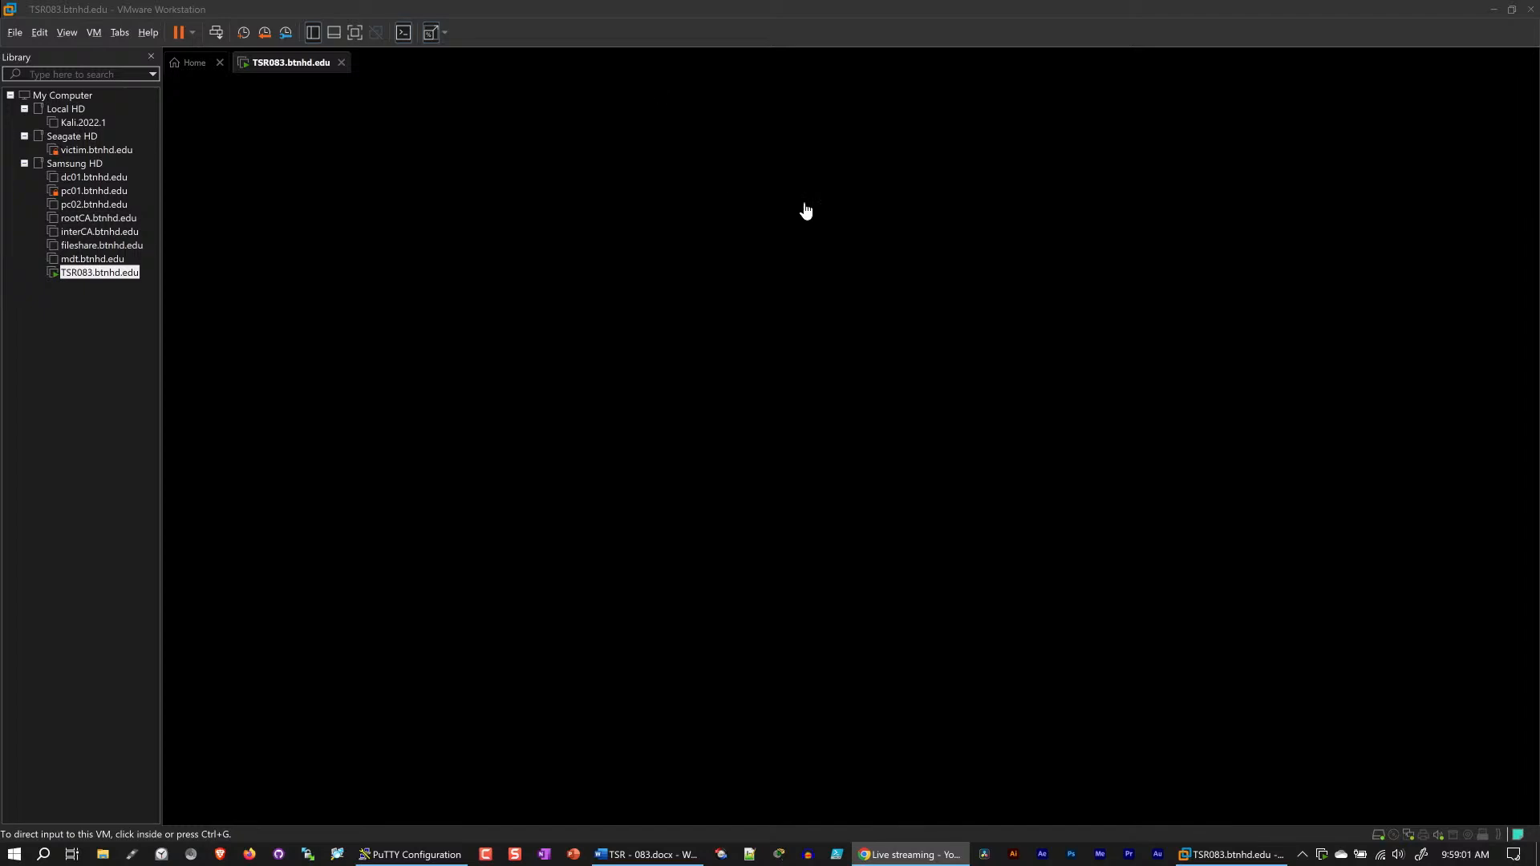
pyautogui.click(678, 253)
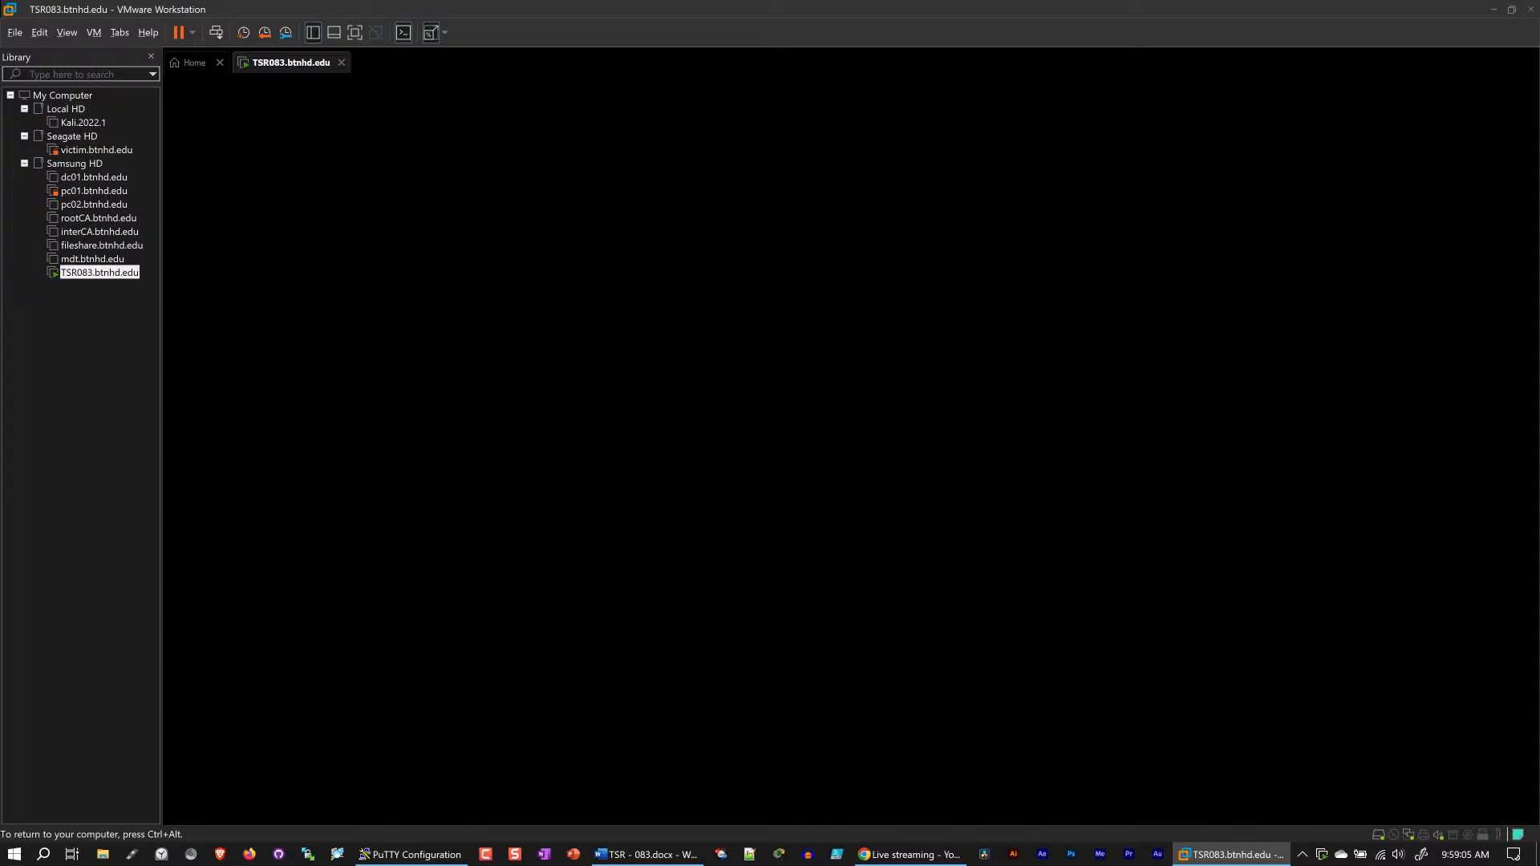
pyautogui.hotkey('ctrl', 'alt')
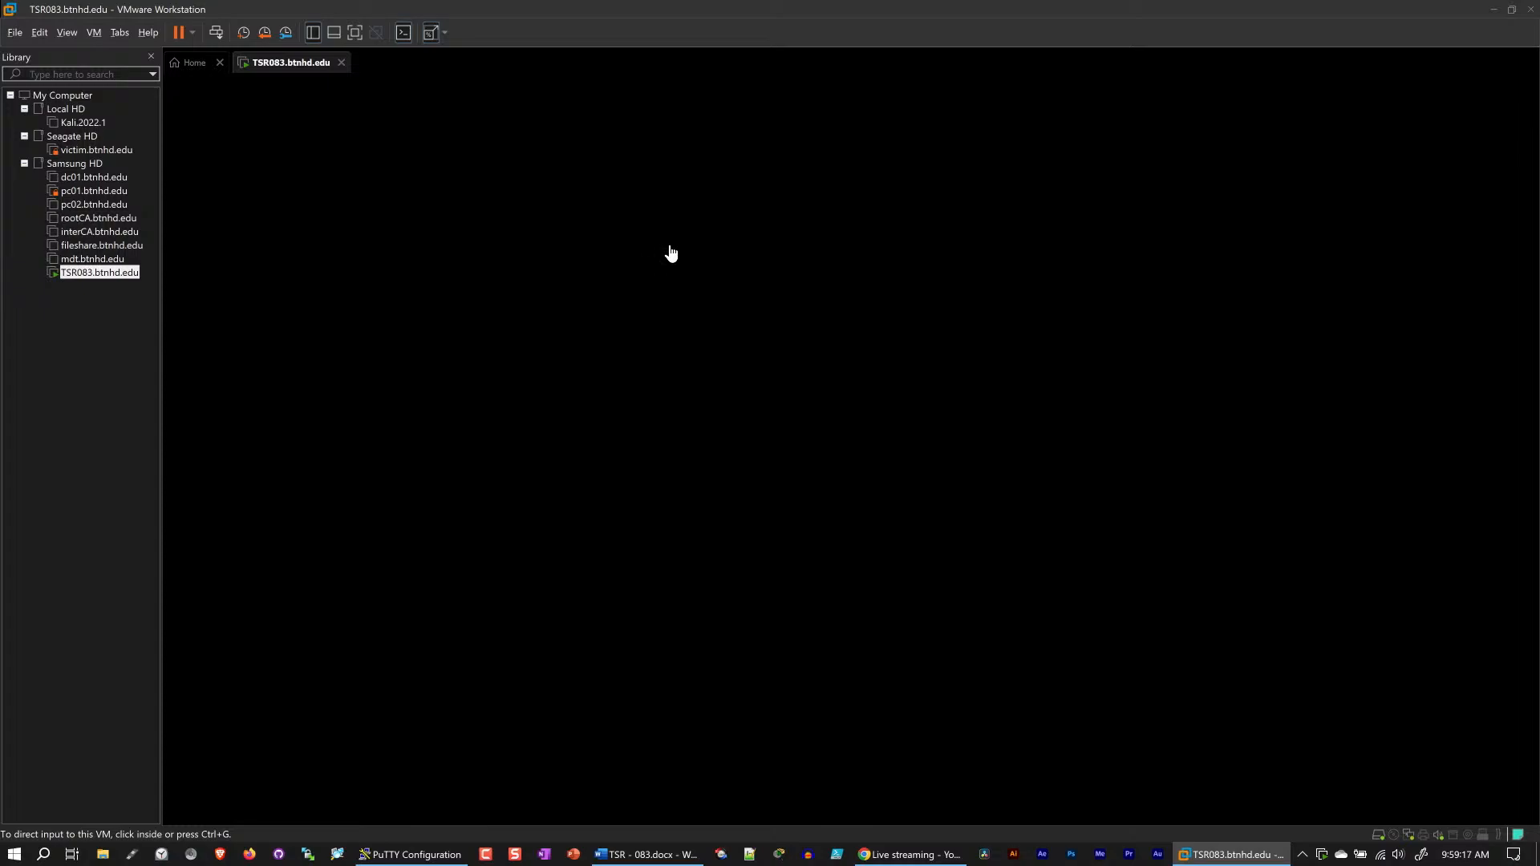
pyautogui.click(616, 326)
pyautogui.hotkey('ctrl', 'alt')
pyautogui.hotkey('ctrl', 'g')
pyautogui.hotkey('ctrl', 'alt')
pyautogui.hotkey('ctrl', 'g')
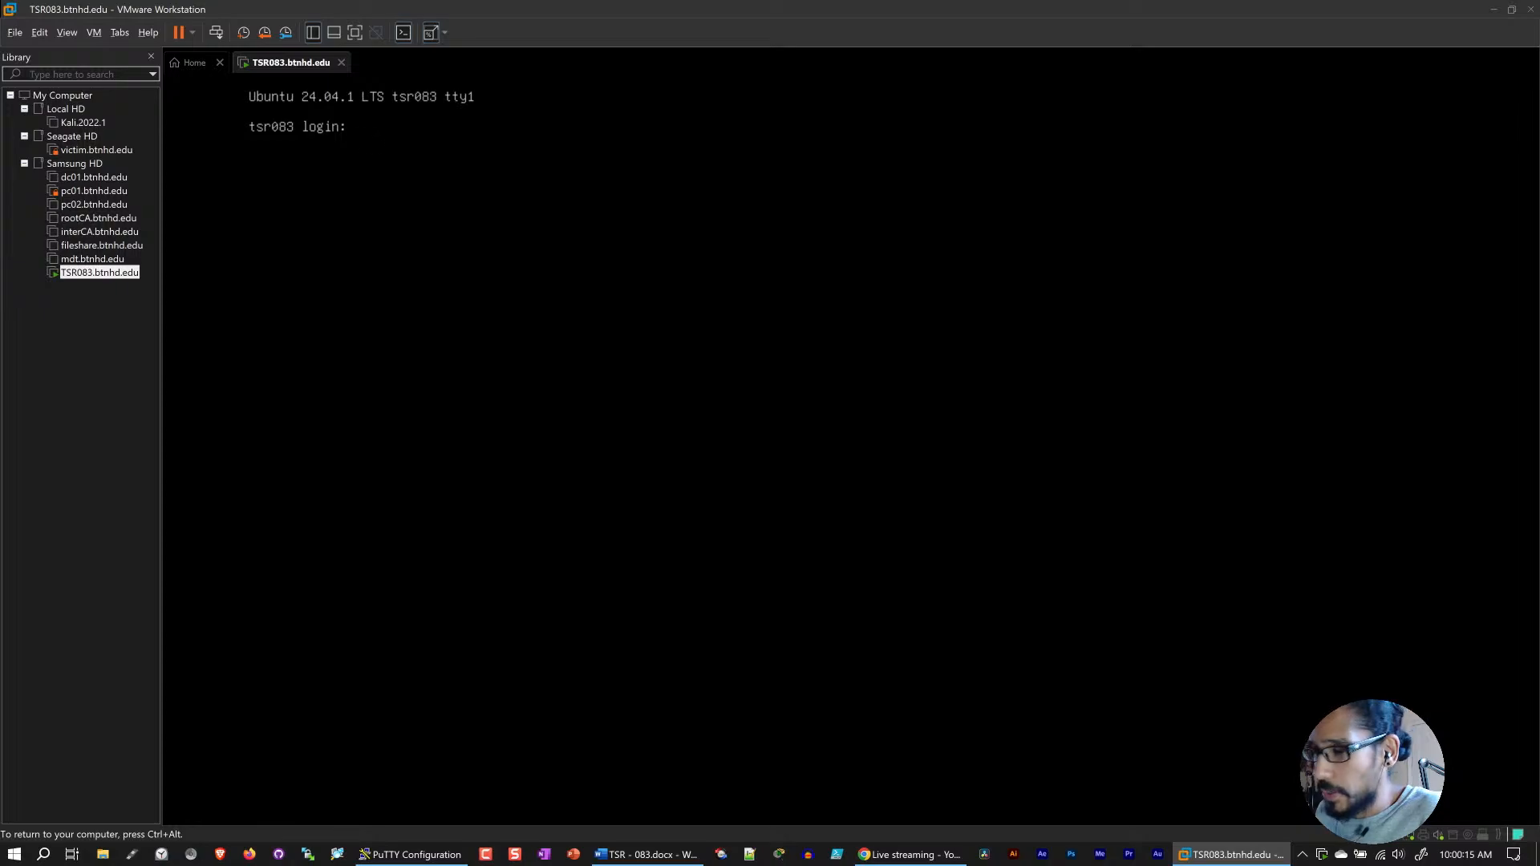
pyautogui.hotkey('ctrl', 'alt')
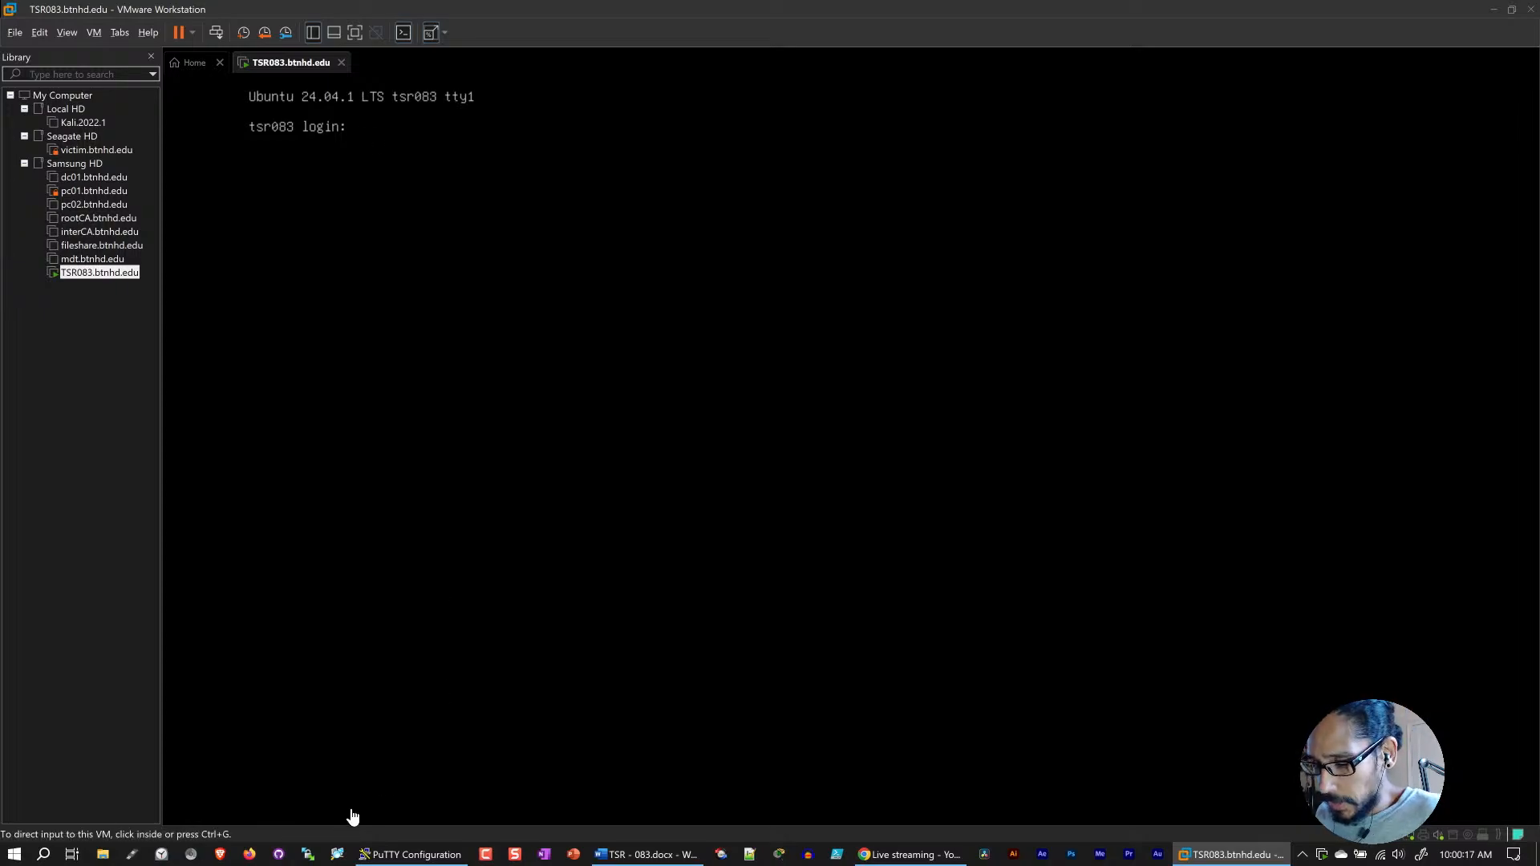
pyautogui.click(649, 855)
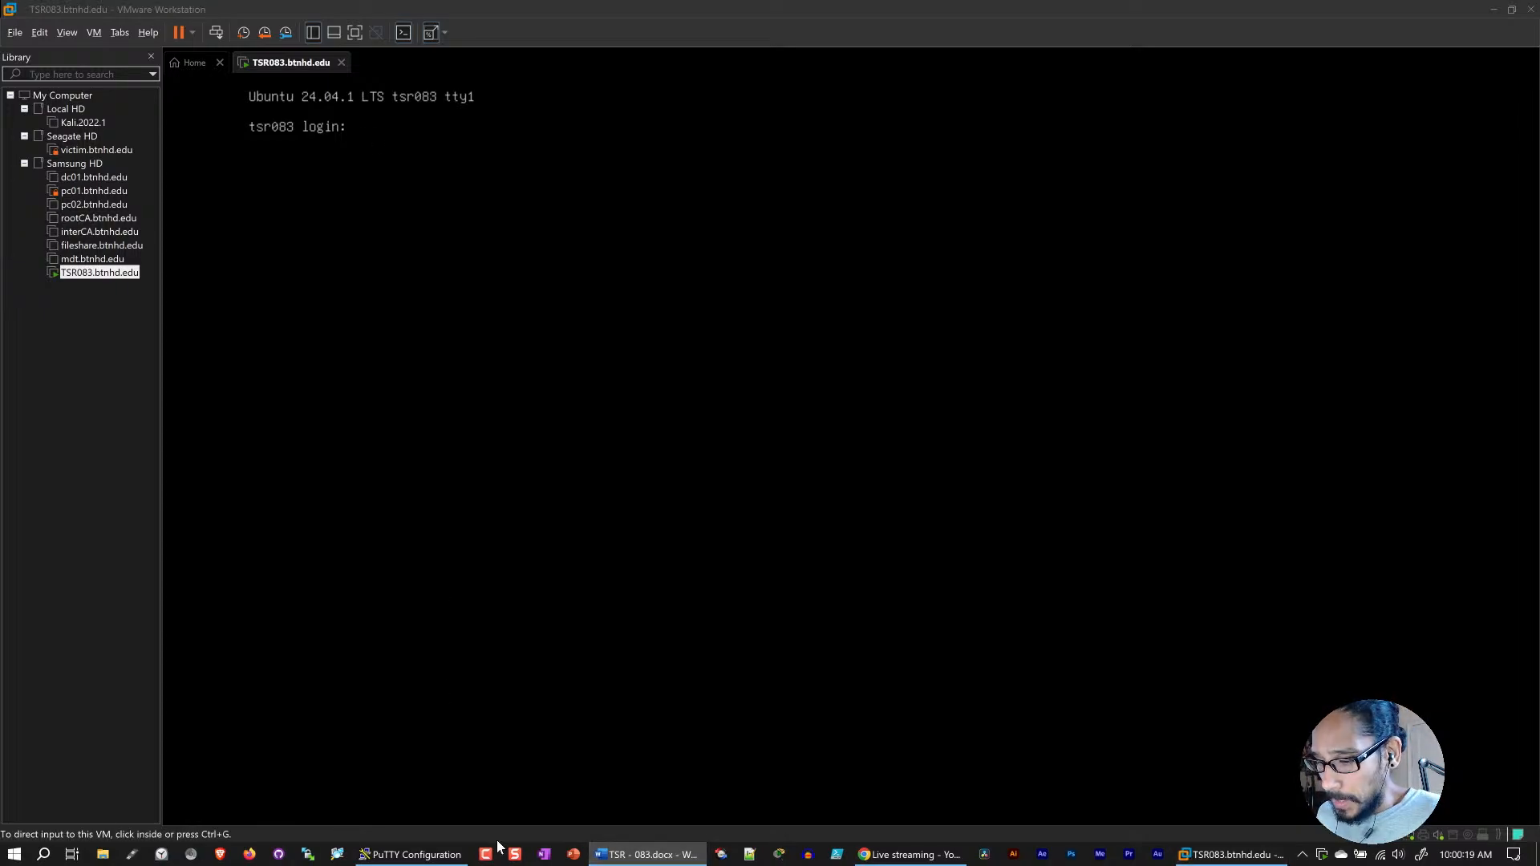
# Step: Switch to PuTTY, open the SSH session to 192.168.132.166 and log in as btnhd with the account password
pyautogui.click(409, 855)
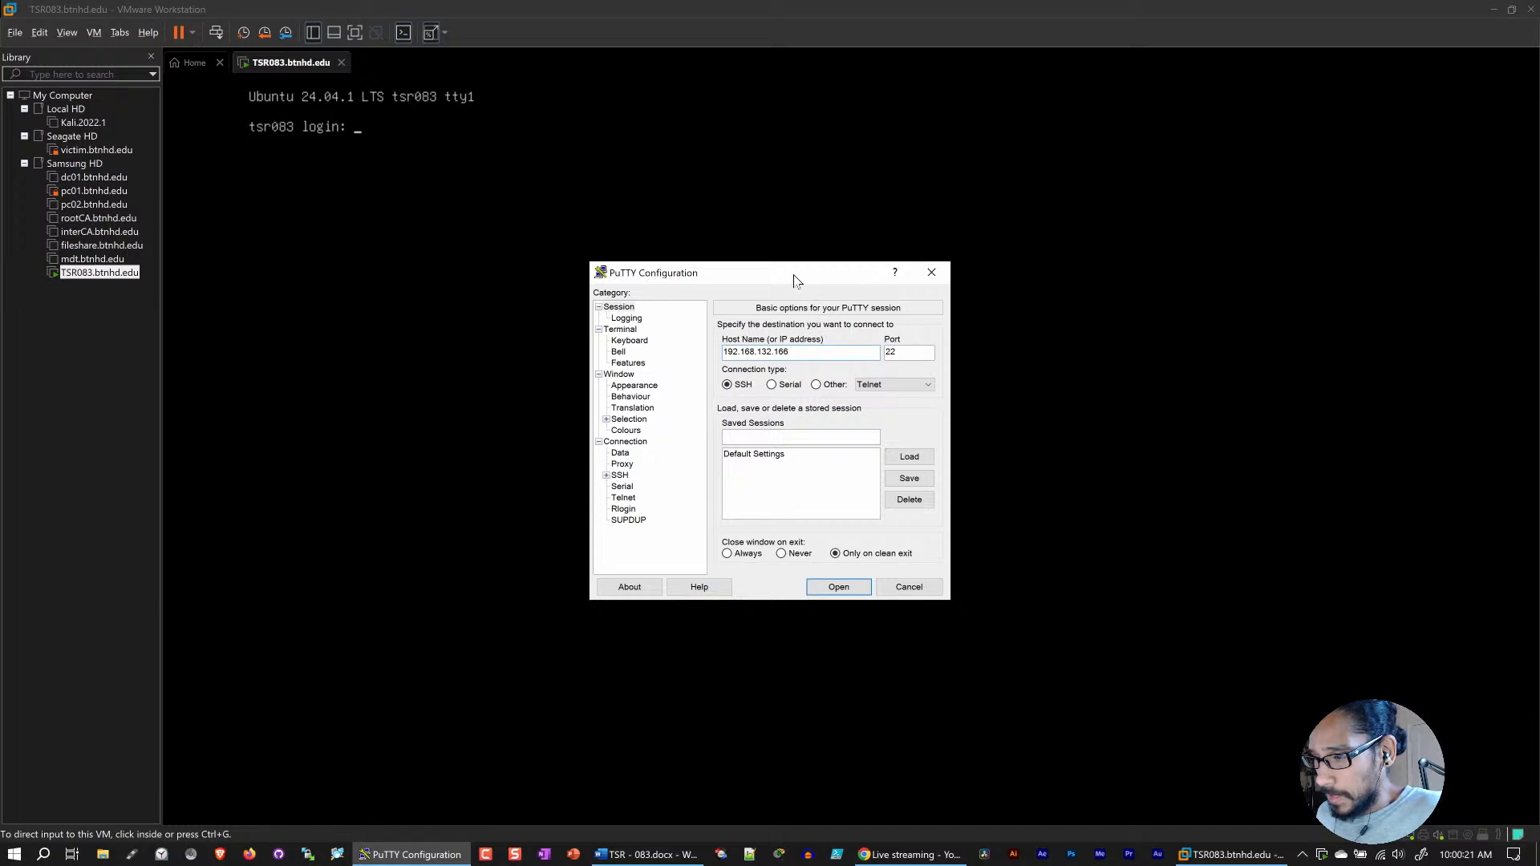
pyautogui.moveTo(797, 276); pyautogui.dragTo(804, 263)
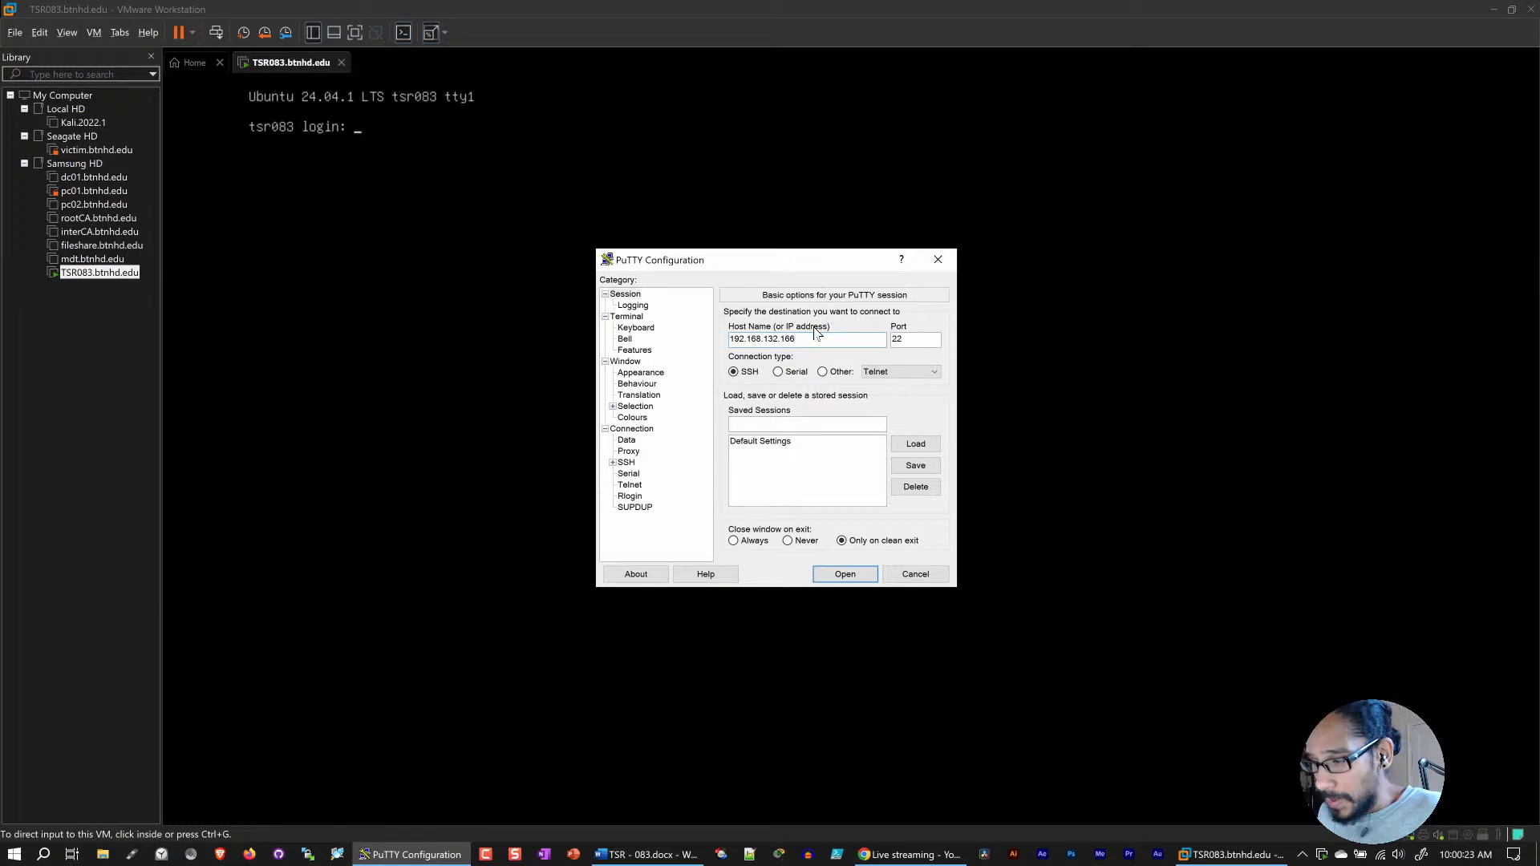
pyautogui.click(845, 575)
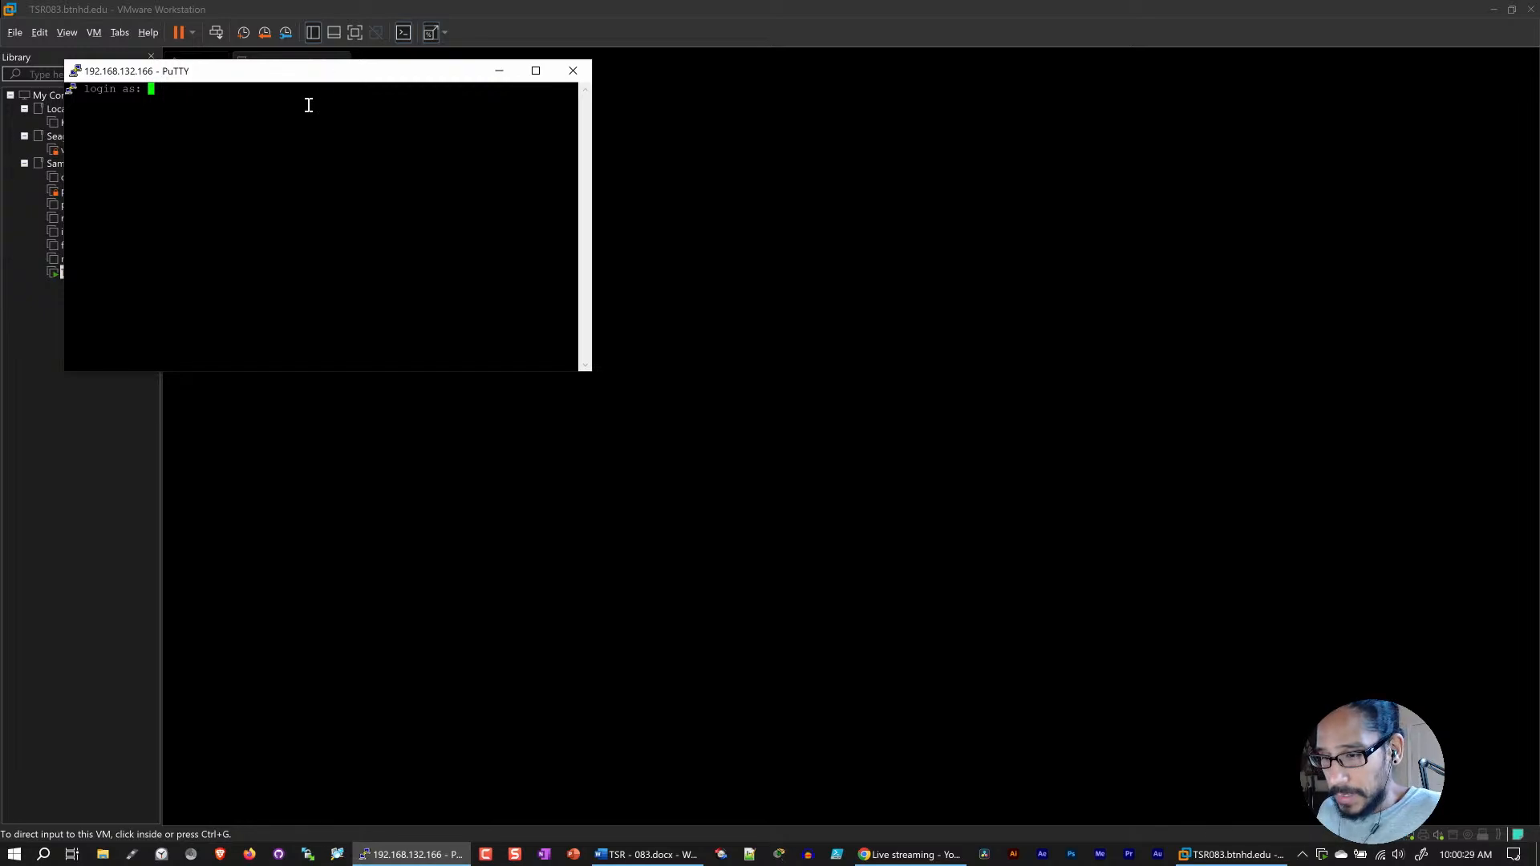
pyautogui.write('btnhd')
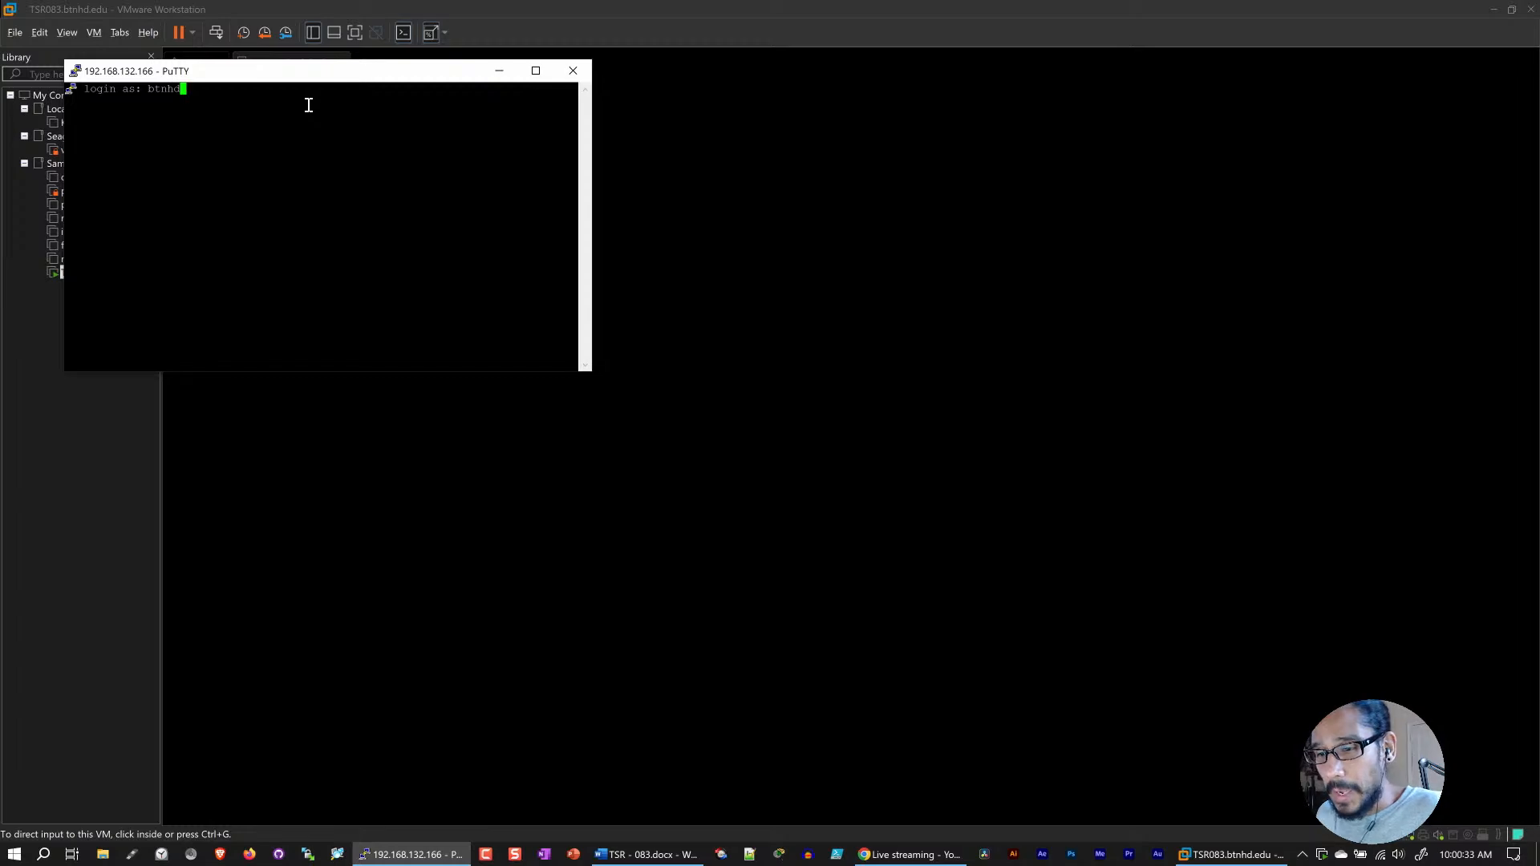
pyautogui.press('Return')
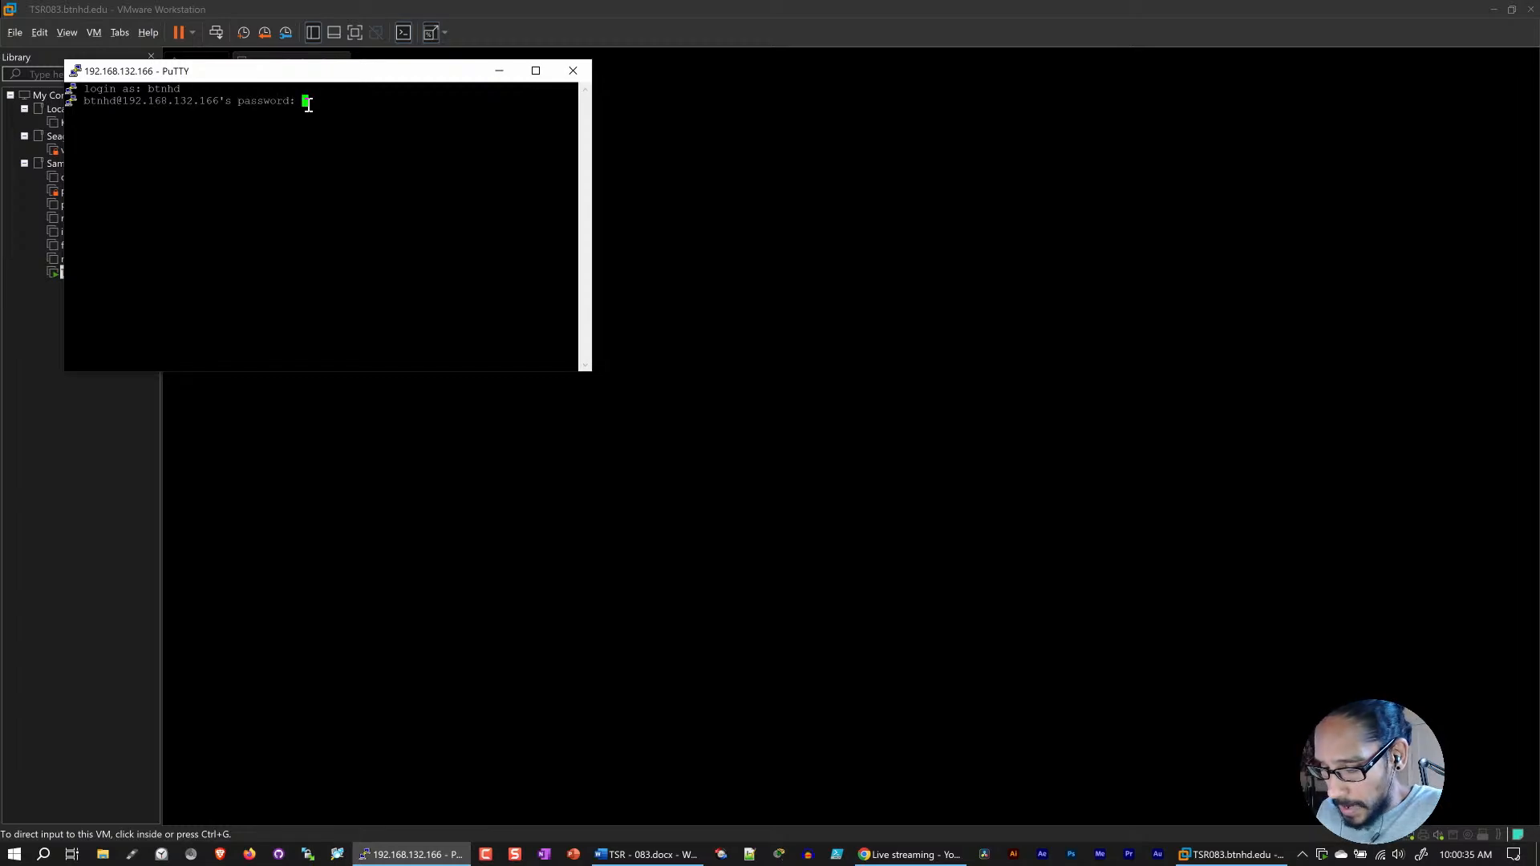
pyautogui.press('Return')
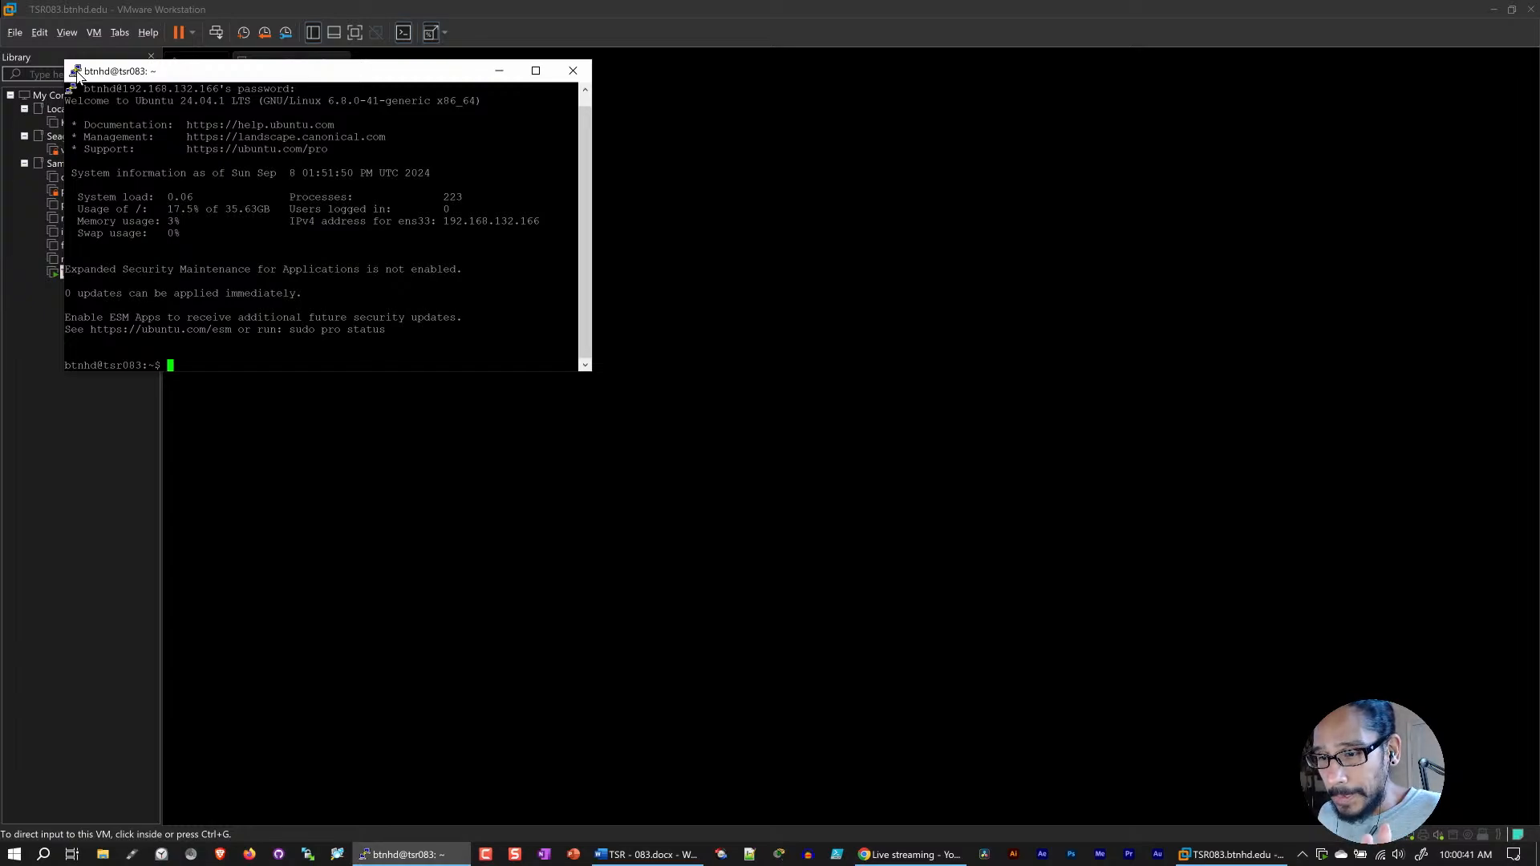
# Step: Maximize the PuTTY session window and set its Courier New terminal font to size 16
pyautogui.doubleClick(249, 70)
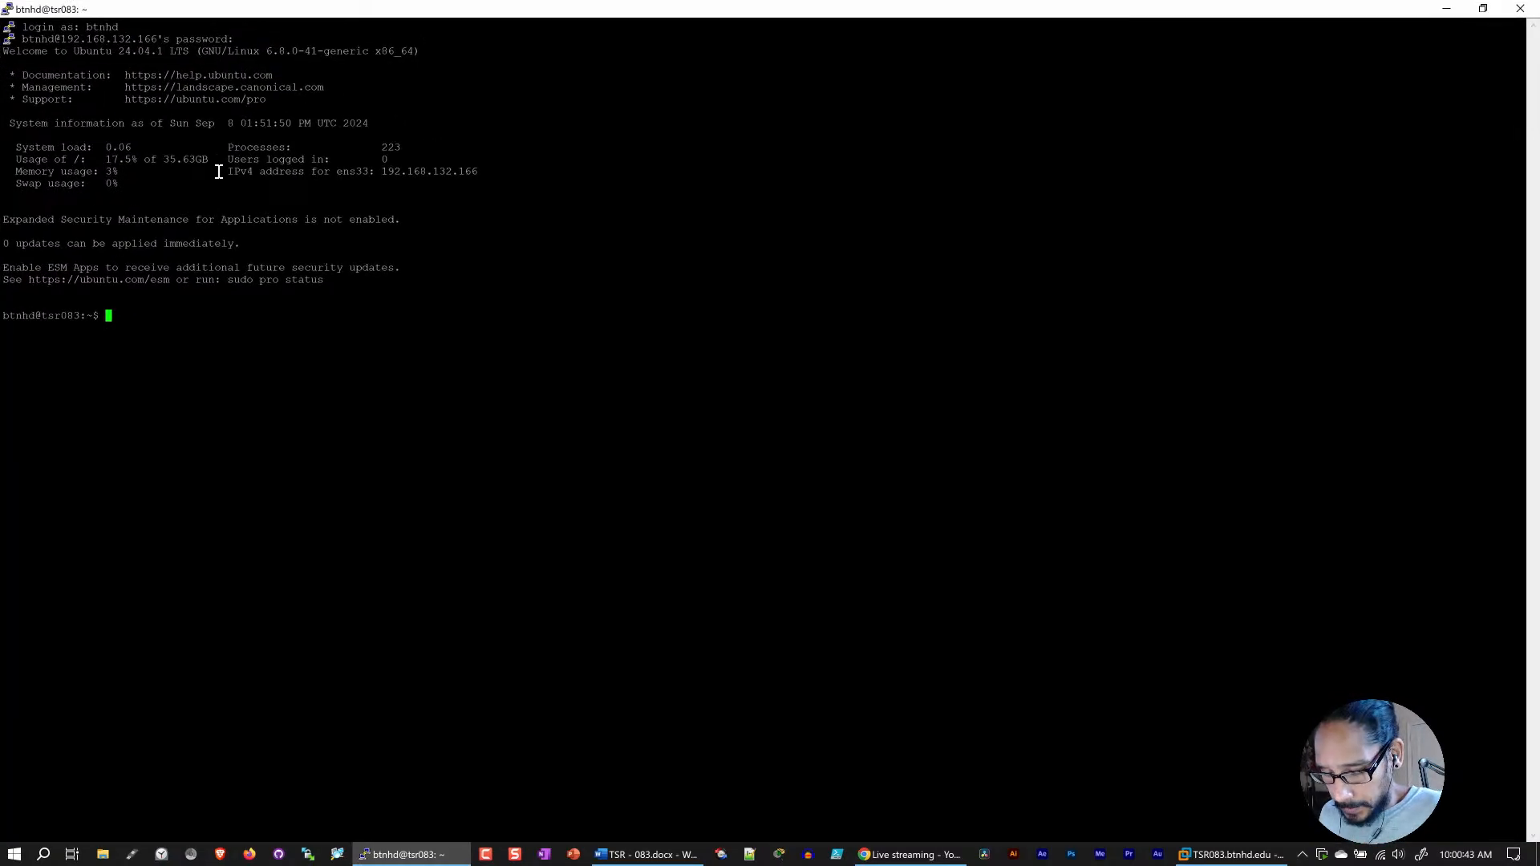
pyautogui.click(7, 8)
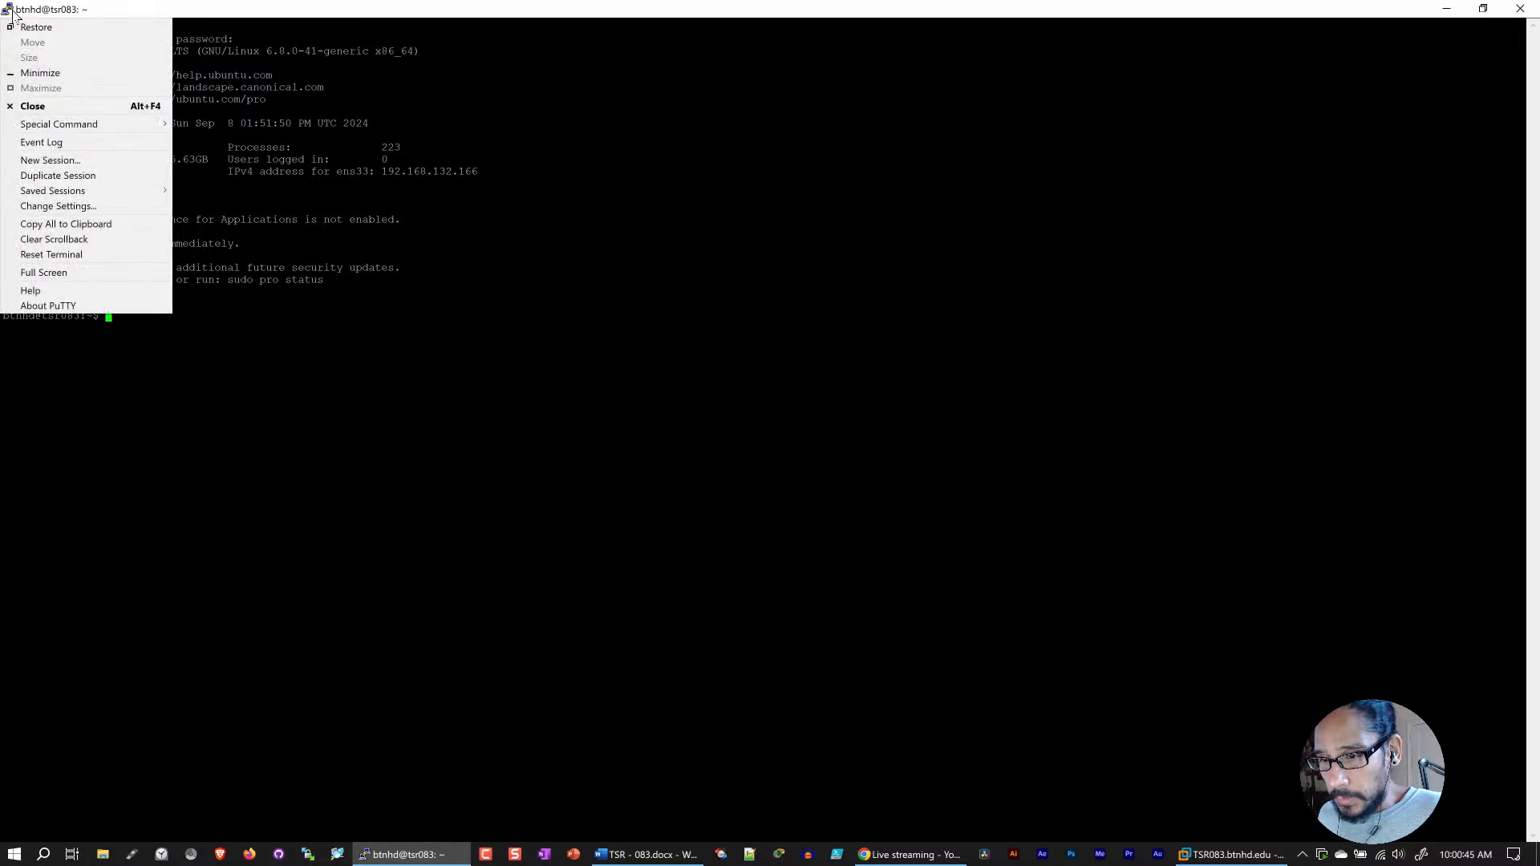
pyautogui.click(84, 210)
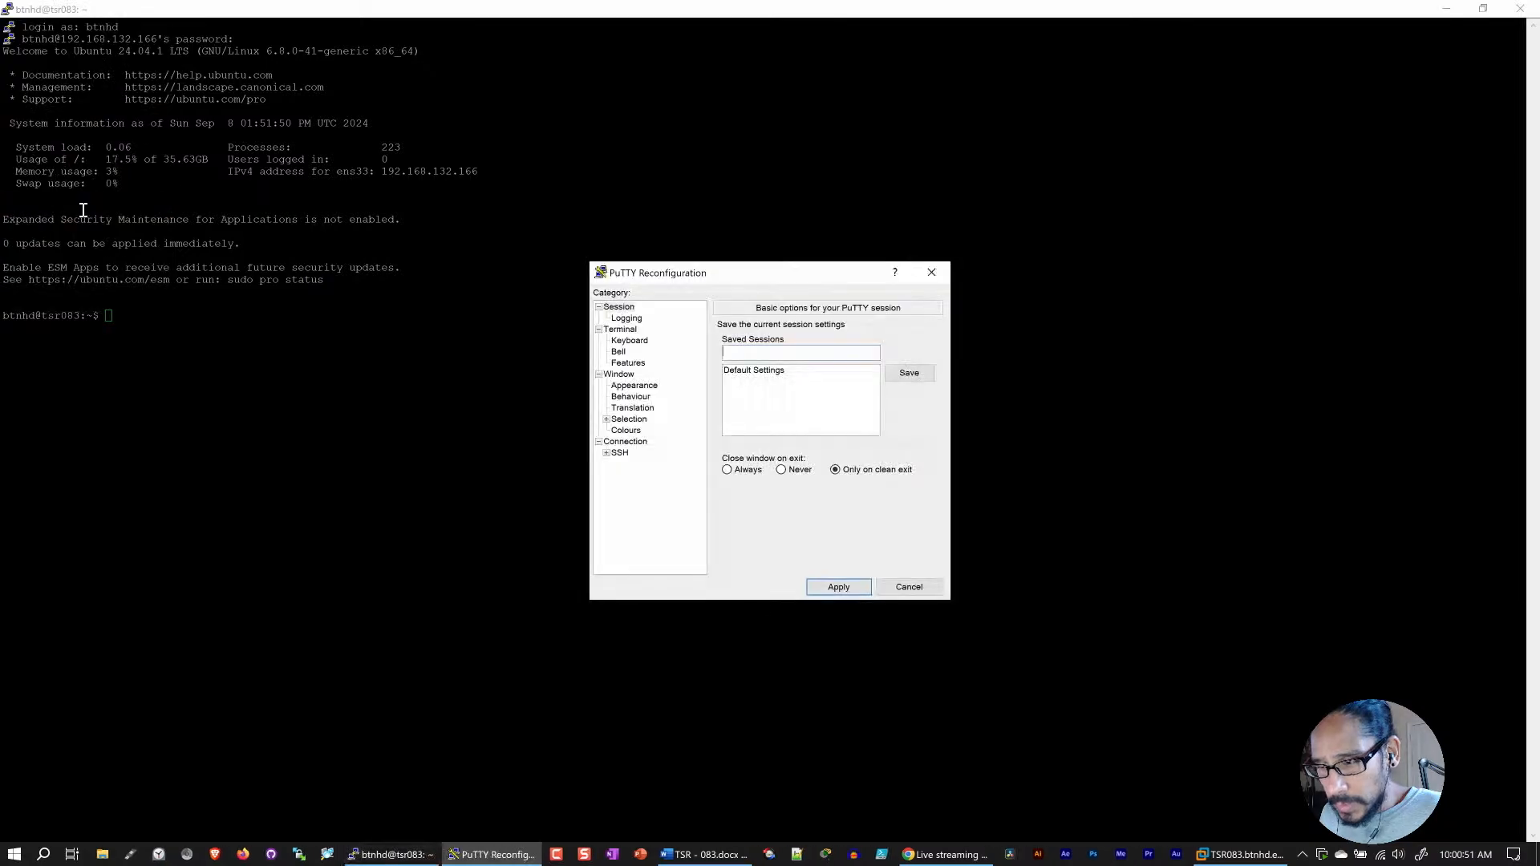
pyautogui.click(633, 386)
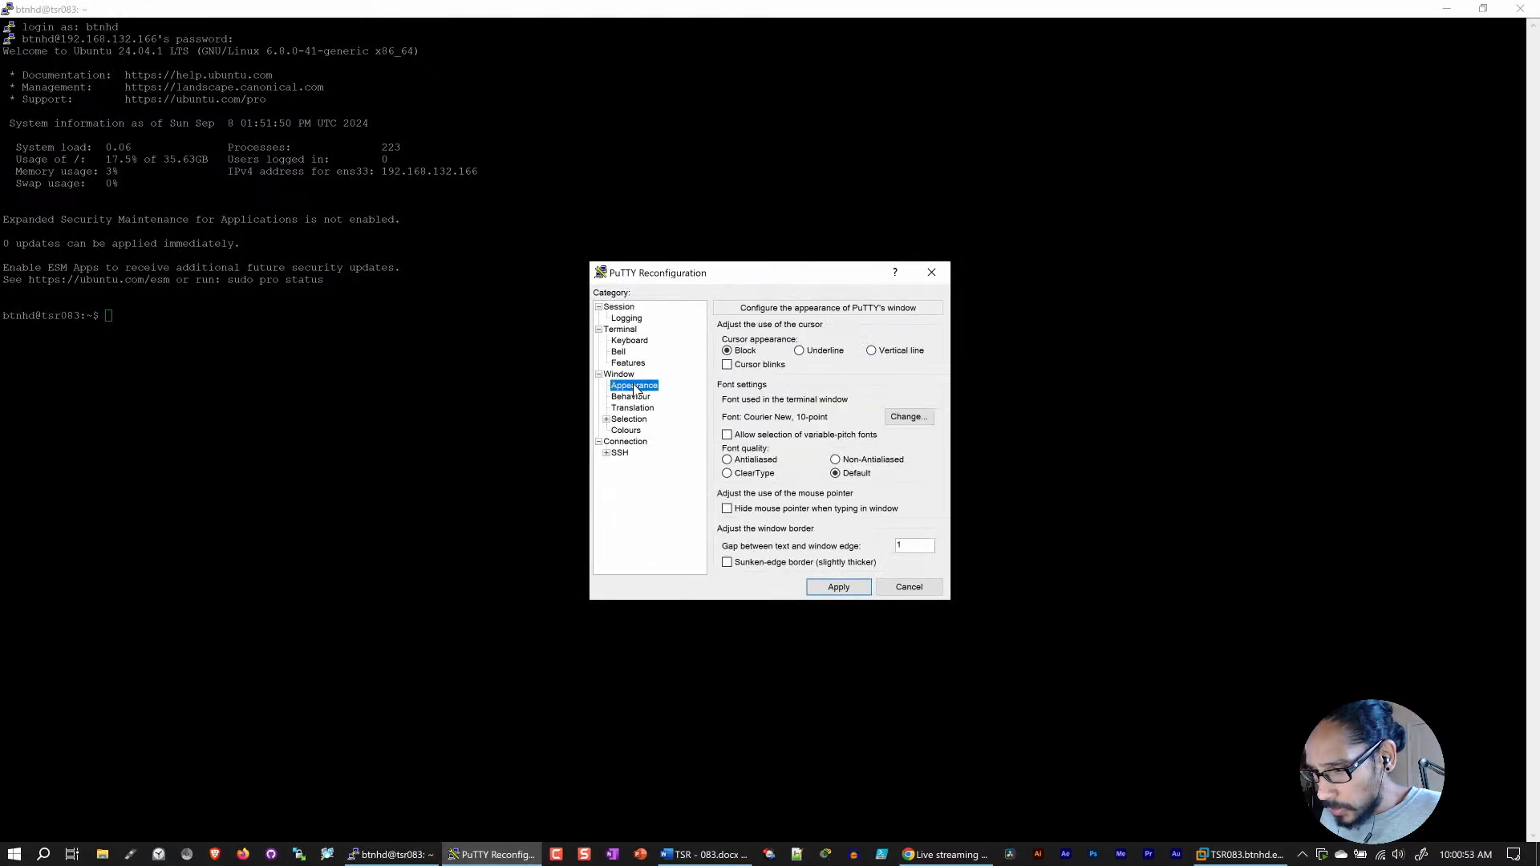
pyautogui.click(896, 420)
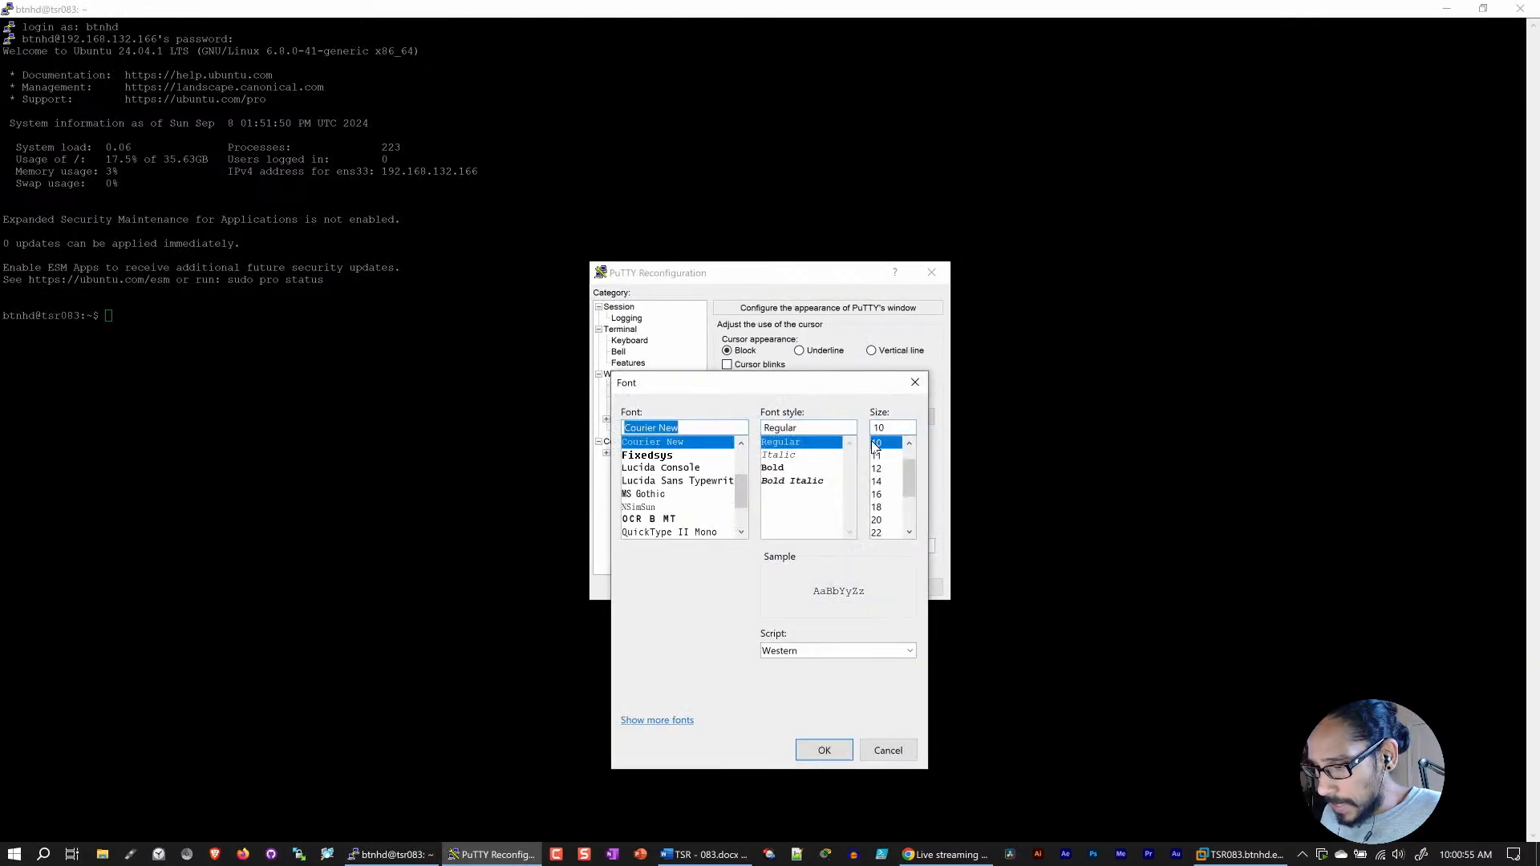
pyautogui.click(885, 495)
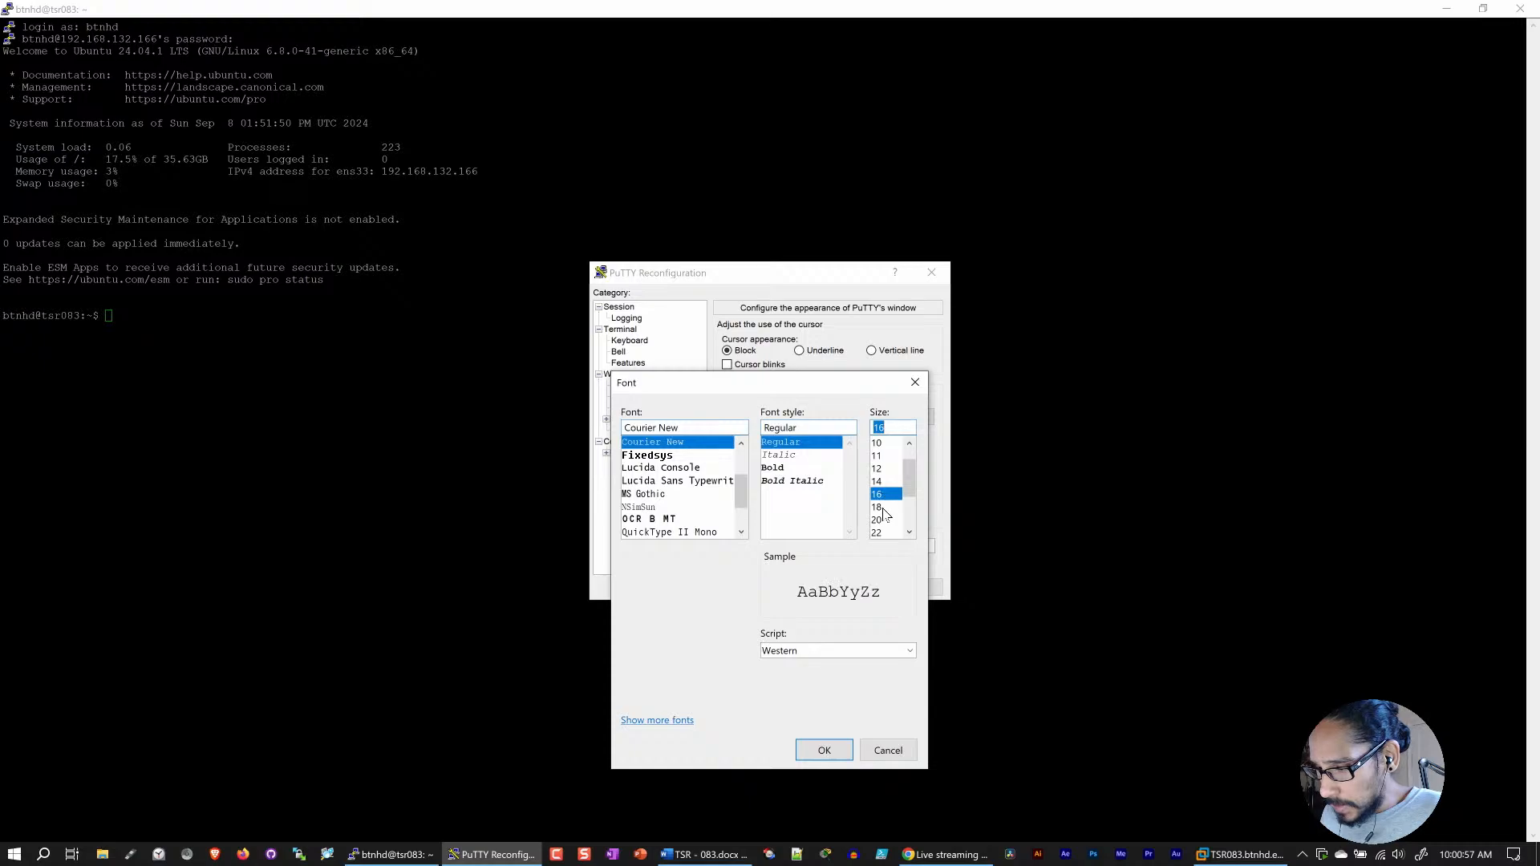
pyautogui.click(824, 750)
pyautogui.click(836, 586)
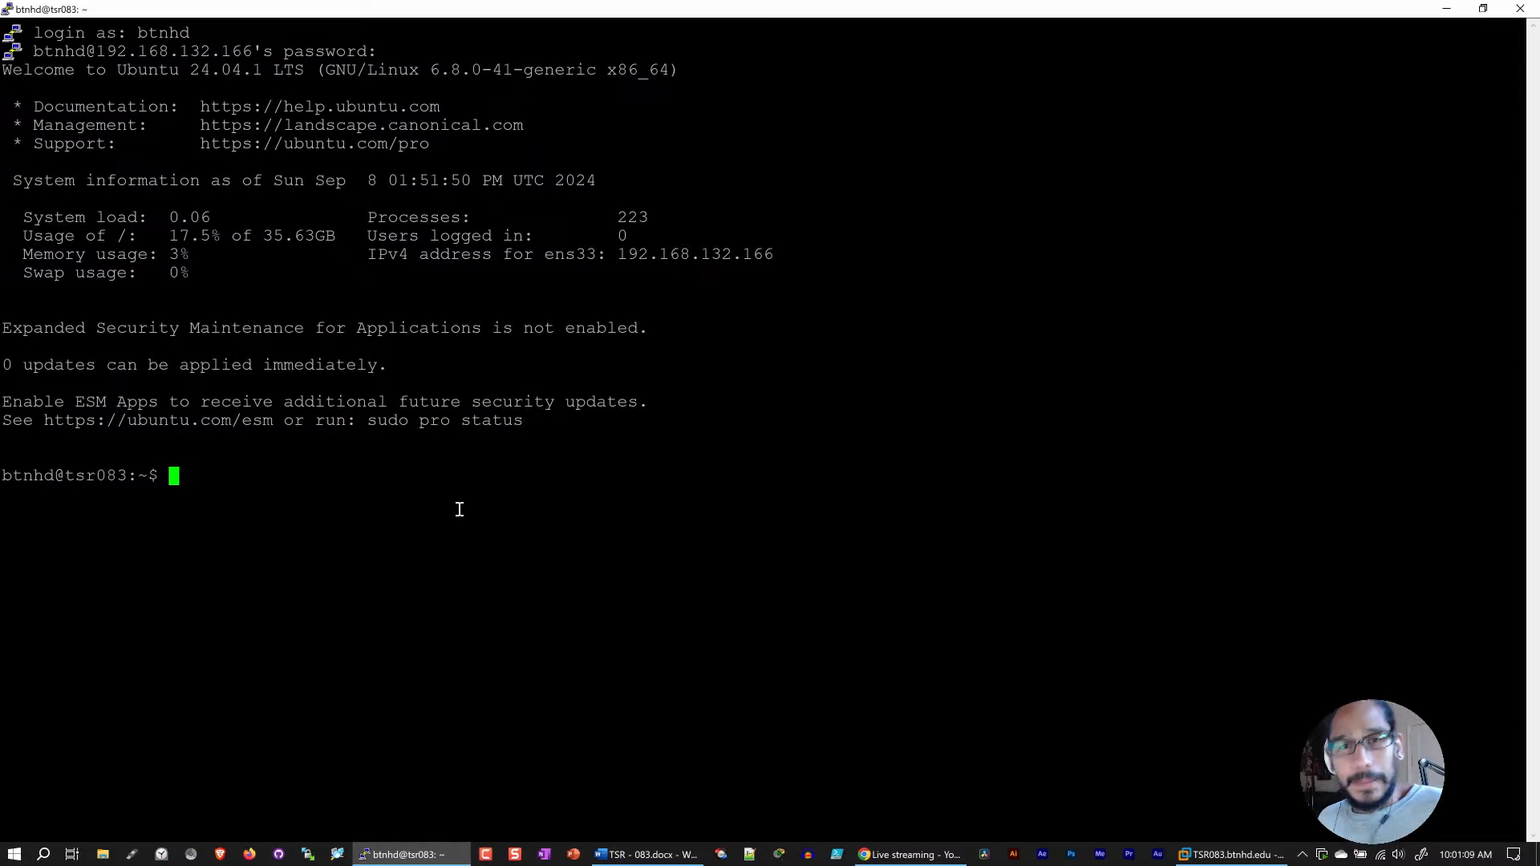
# Step: Begin a sudo command at the prompt, and examine the processor virtualization settings of the TSR083.btnhd.edu VM in VMware Workstation
pyautogui.write('sudo')
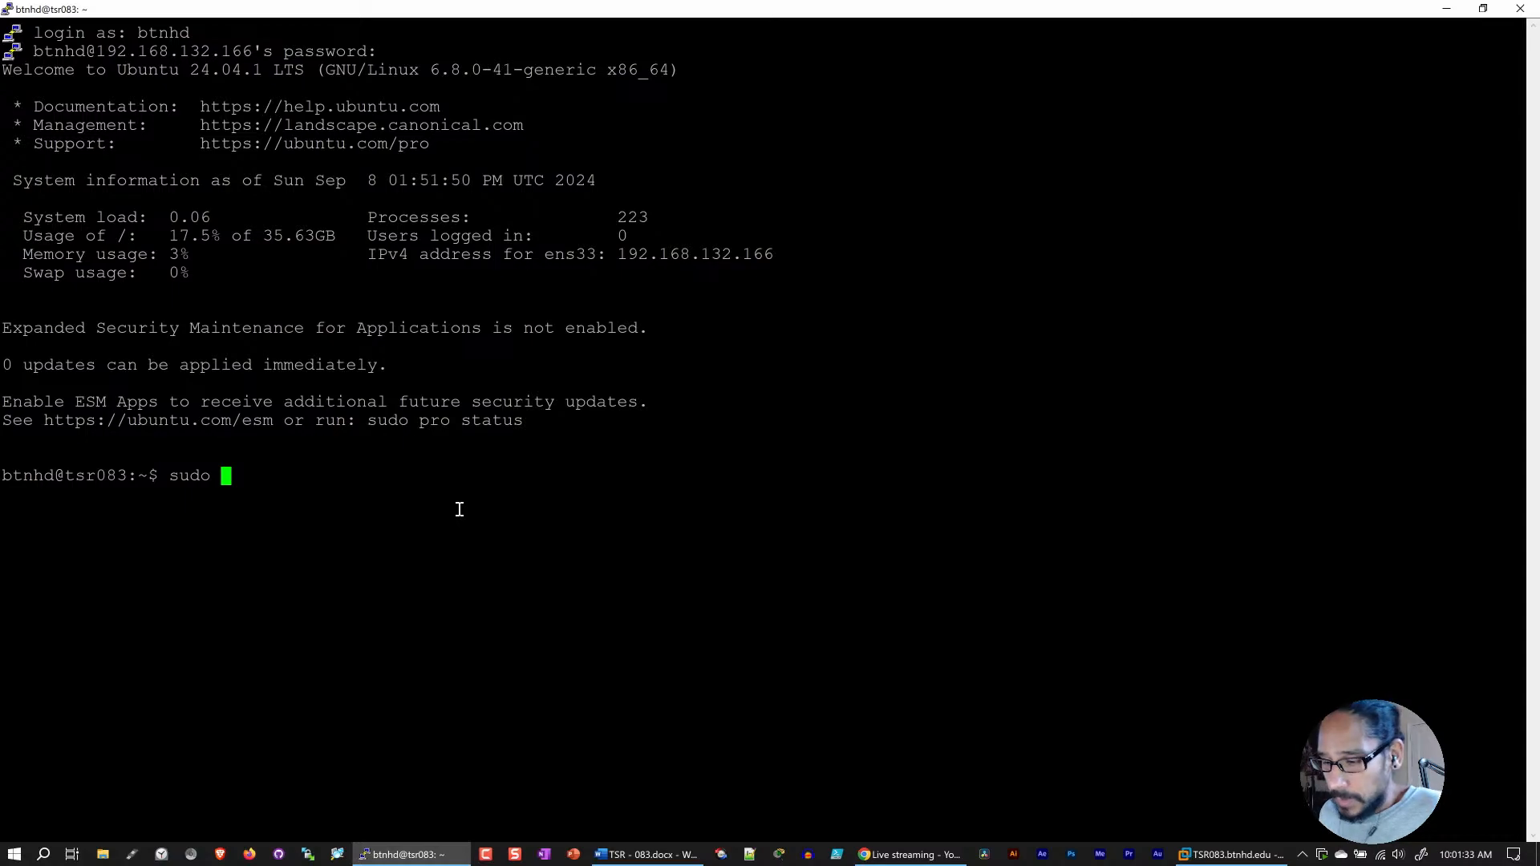
pyautogui.click(1231, 856)
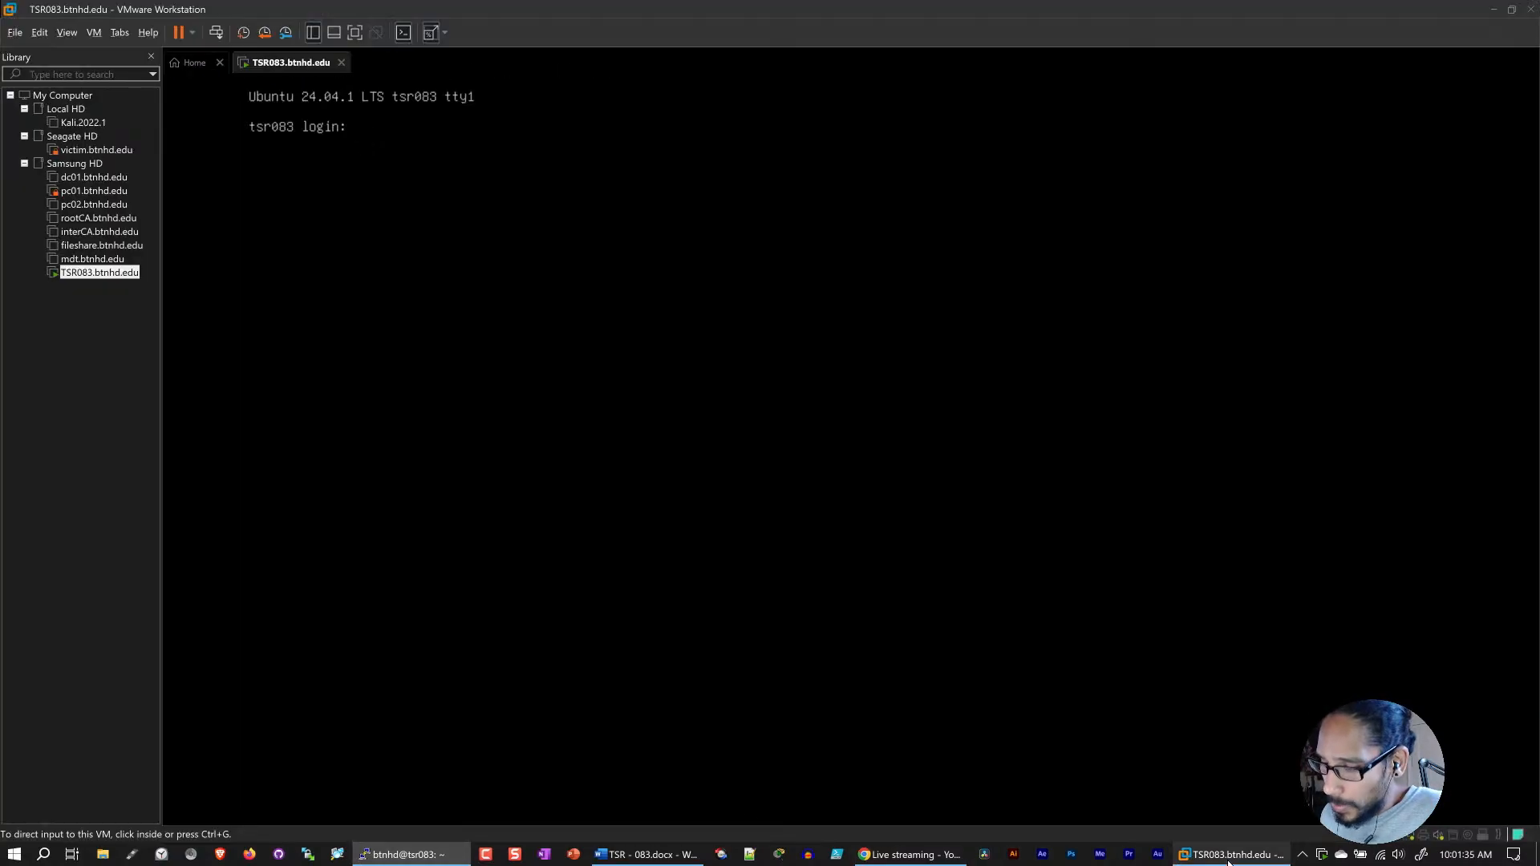
pyautogui.rightClick(278, 64)
pyautogui.click(336, 257)
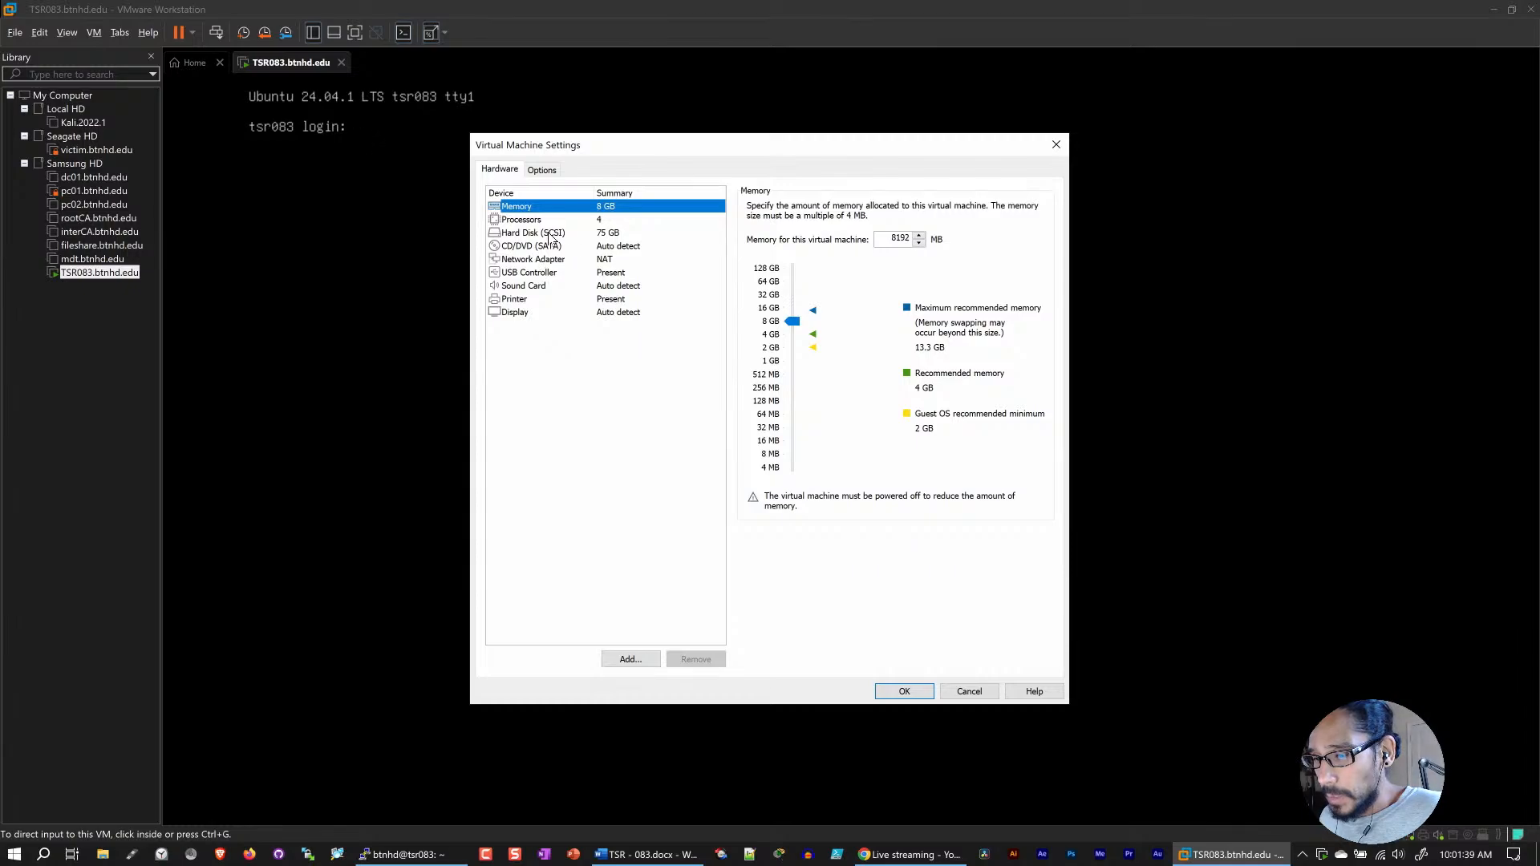
pyautogui.click(535, 221)
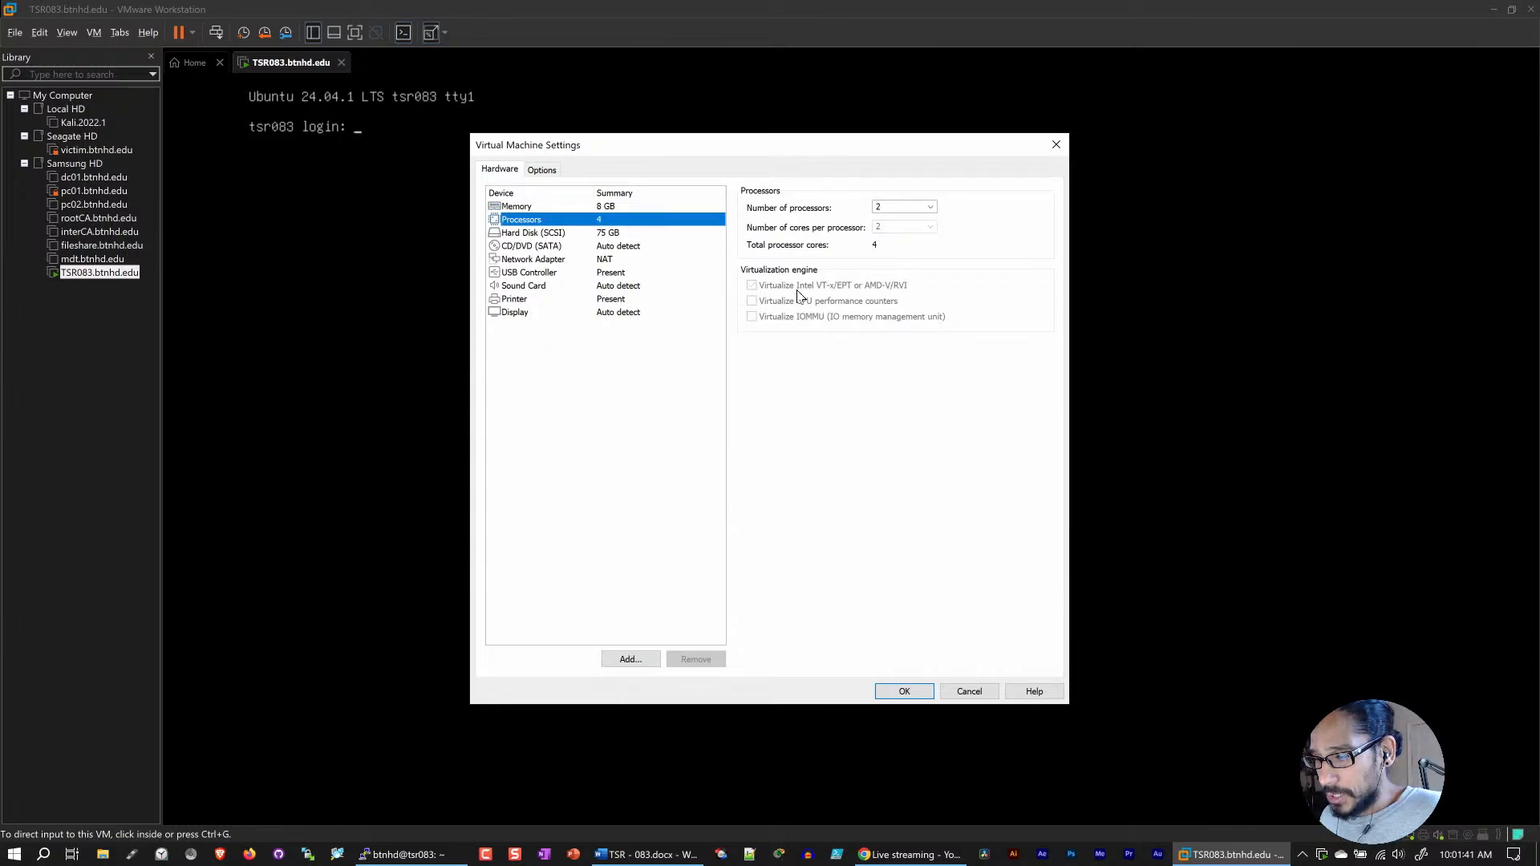
pyautogui.click(958, 695)
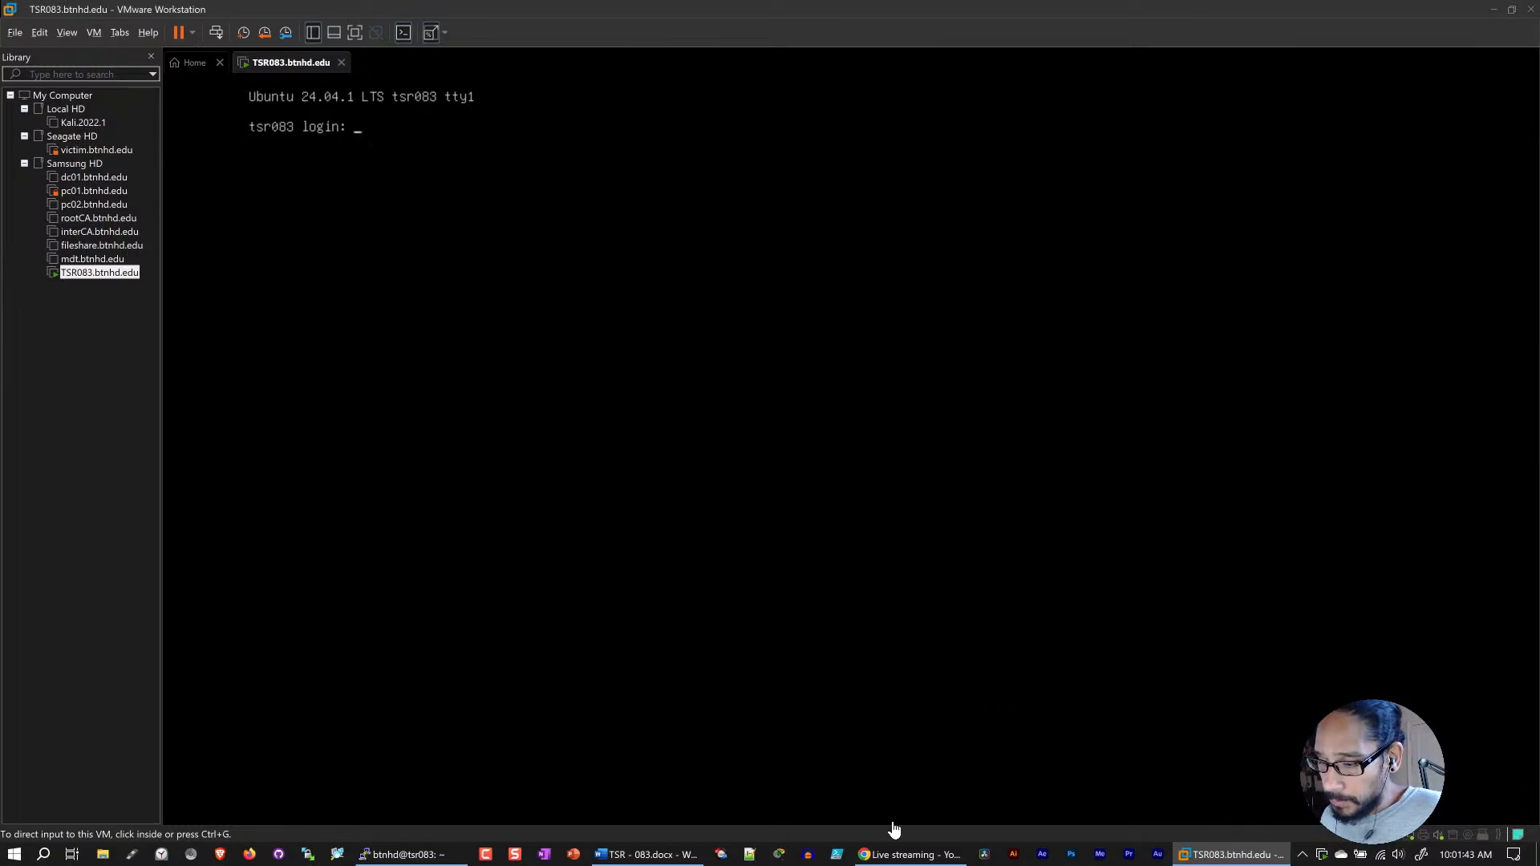
# Step: Switch back to the PuTTY session, complete the command as sudo apt install cpu-checker, enter the sudo password and accept the installation
pyautogui.click(449, 854)
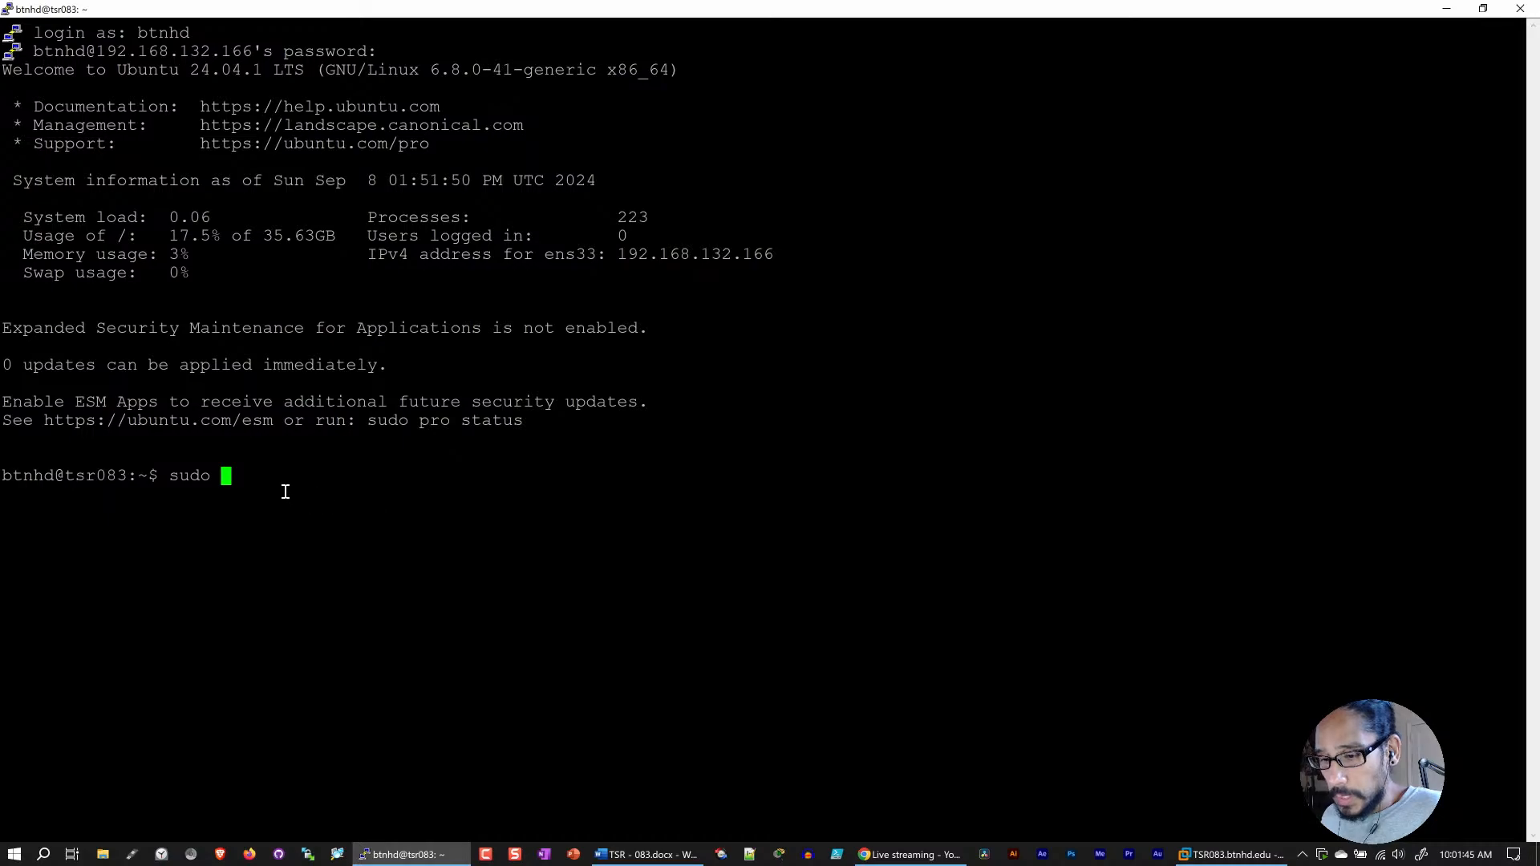
pyautogui.write('ap')
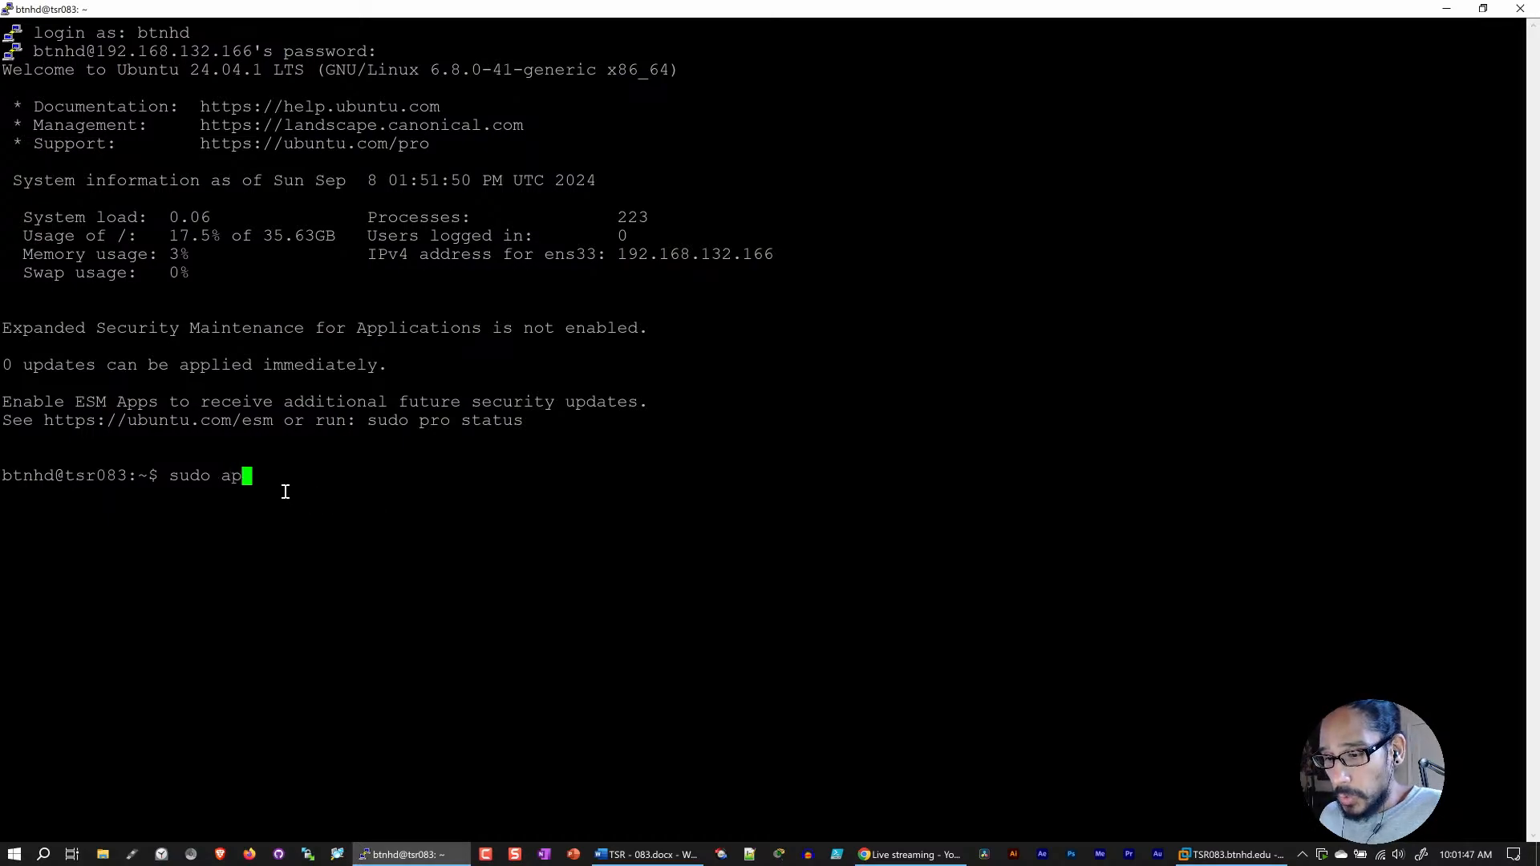
pyautogui.write('t install cpu-cke')
pyautogui.press('BackSpace')
pyautogui.press('BackSpace')
pyautogui.write('hecker')
pyautogui.press('Return')
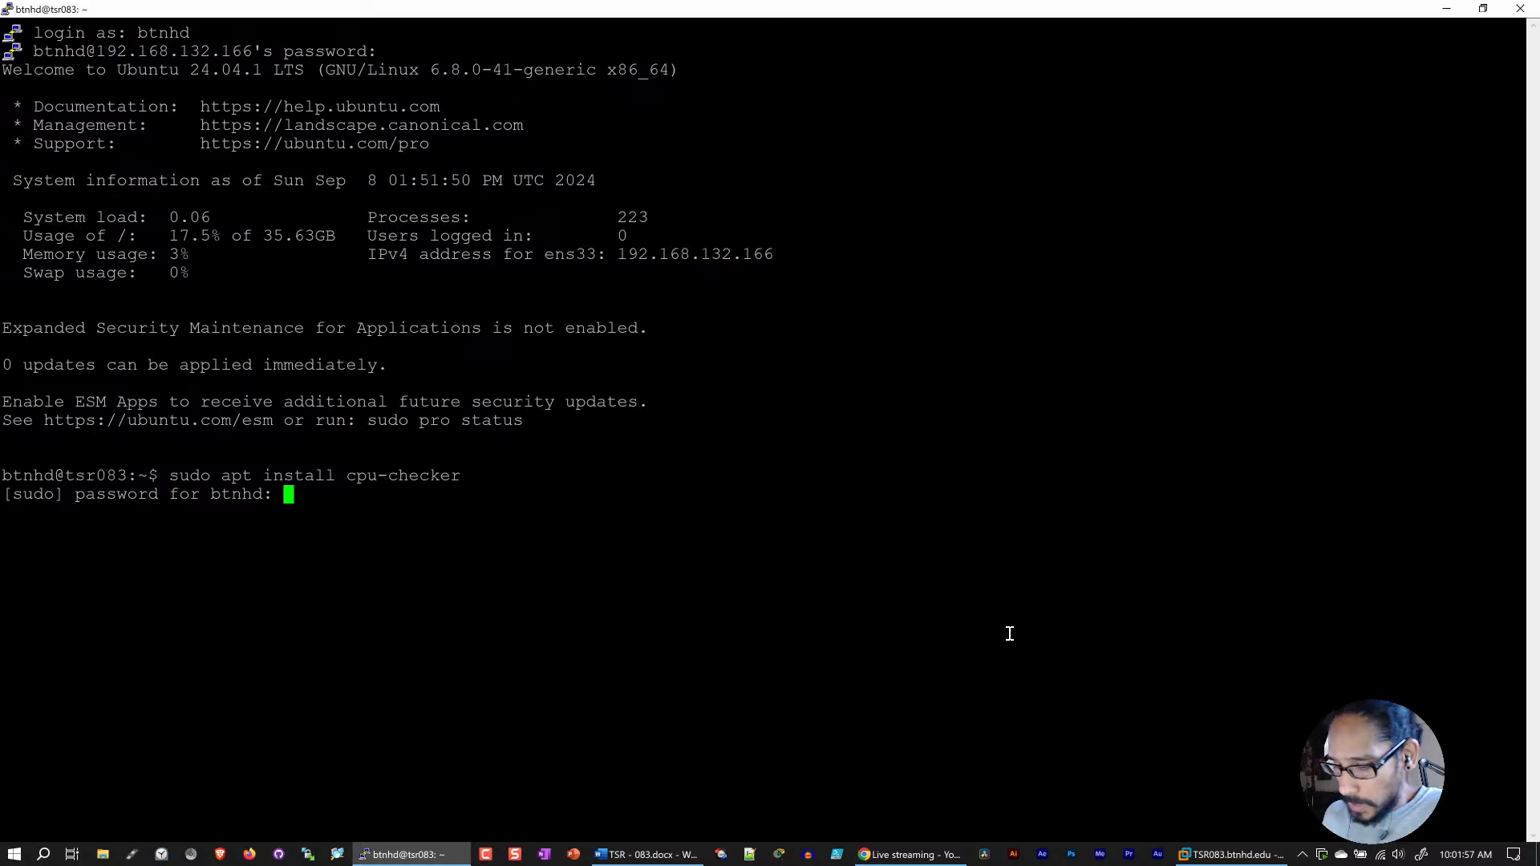
pyautogui.press('Return')
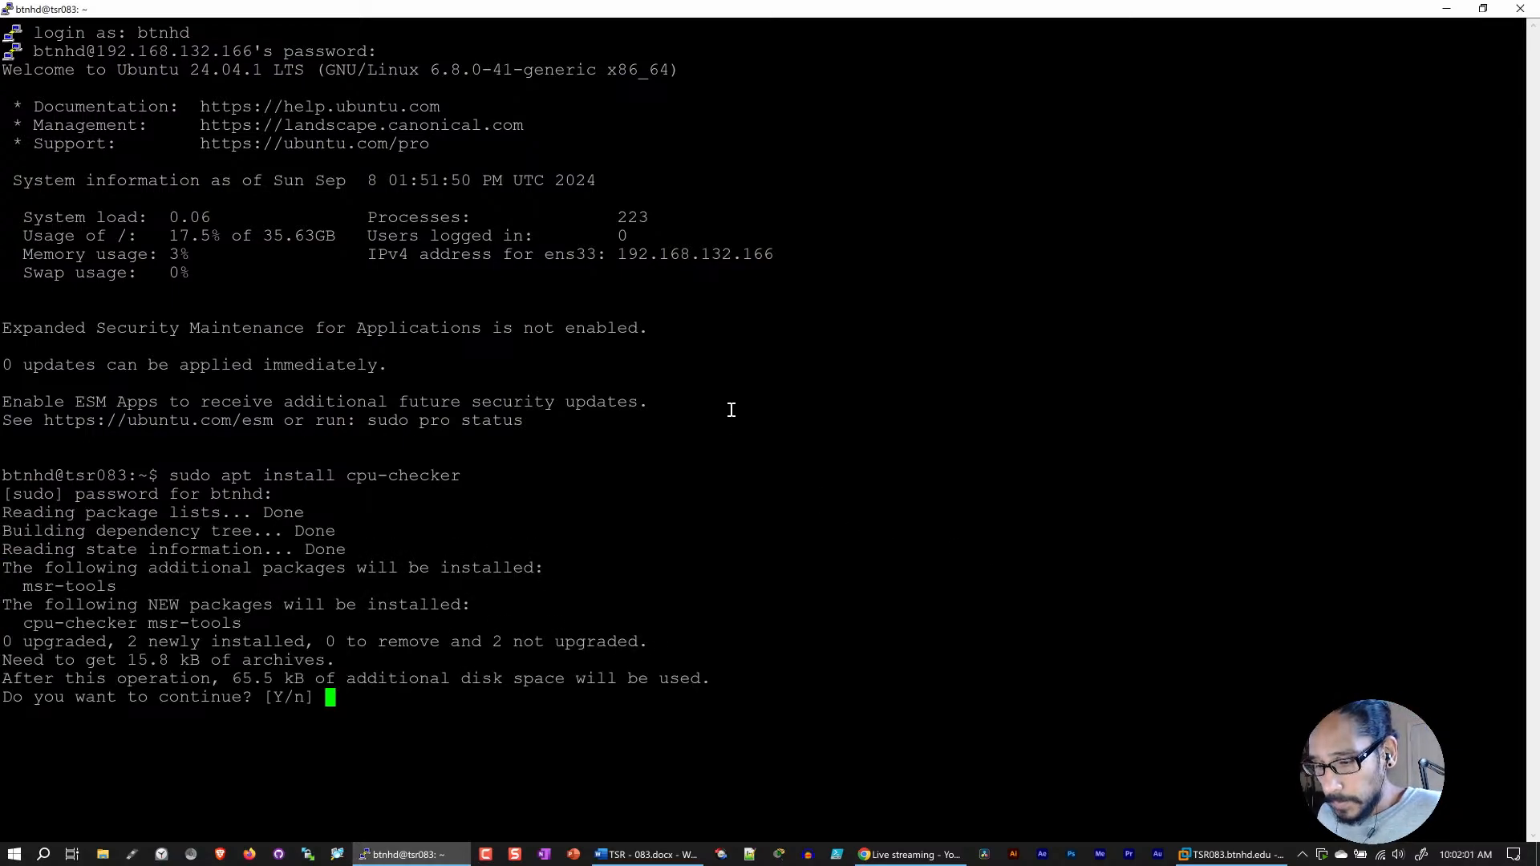
pyautogui.write('Y')
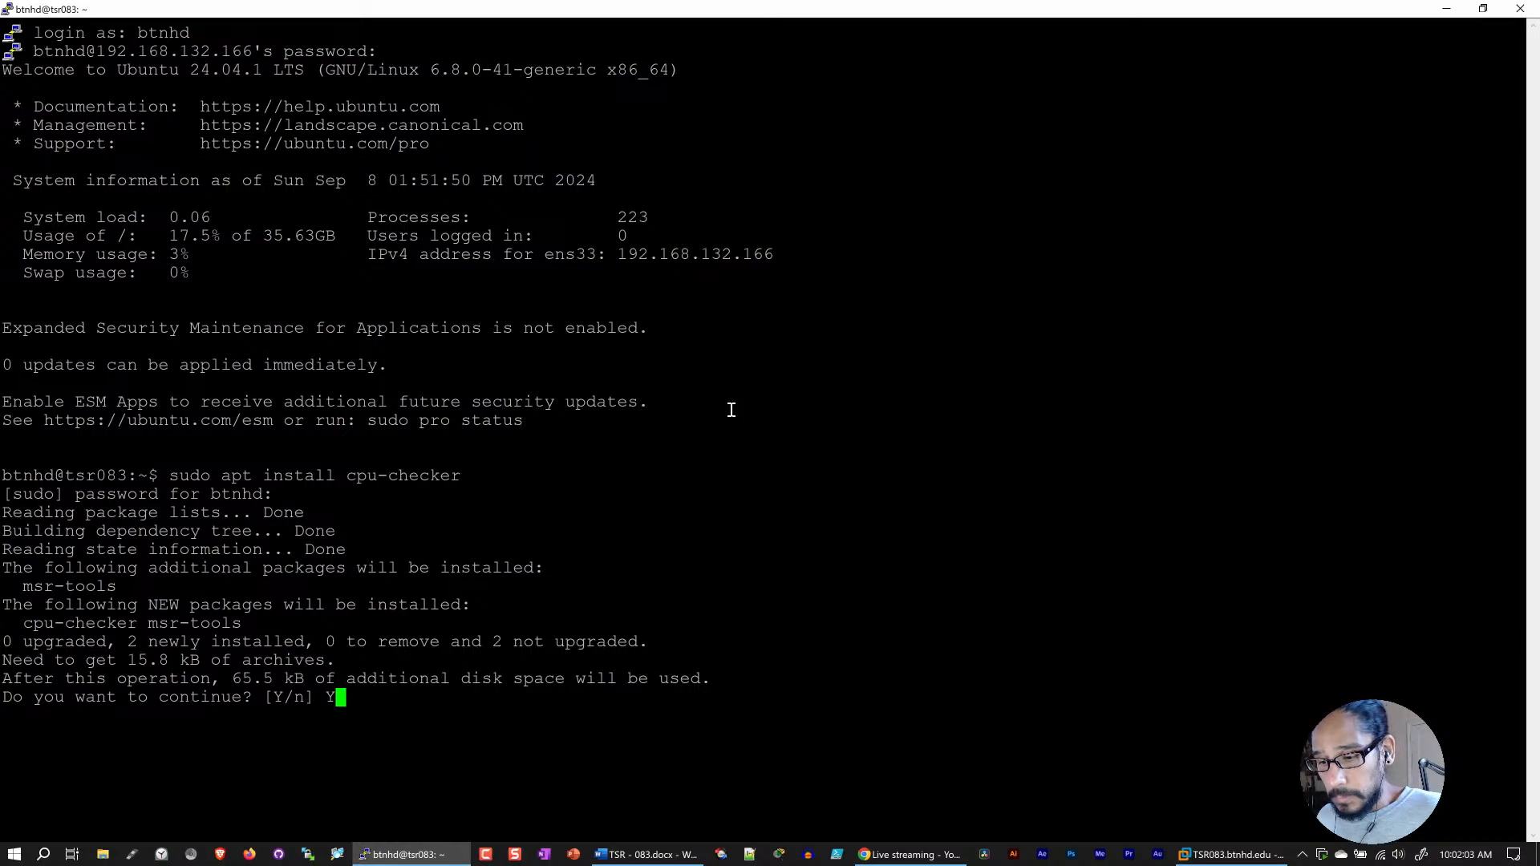
pyautogui.press('Return')
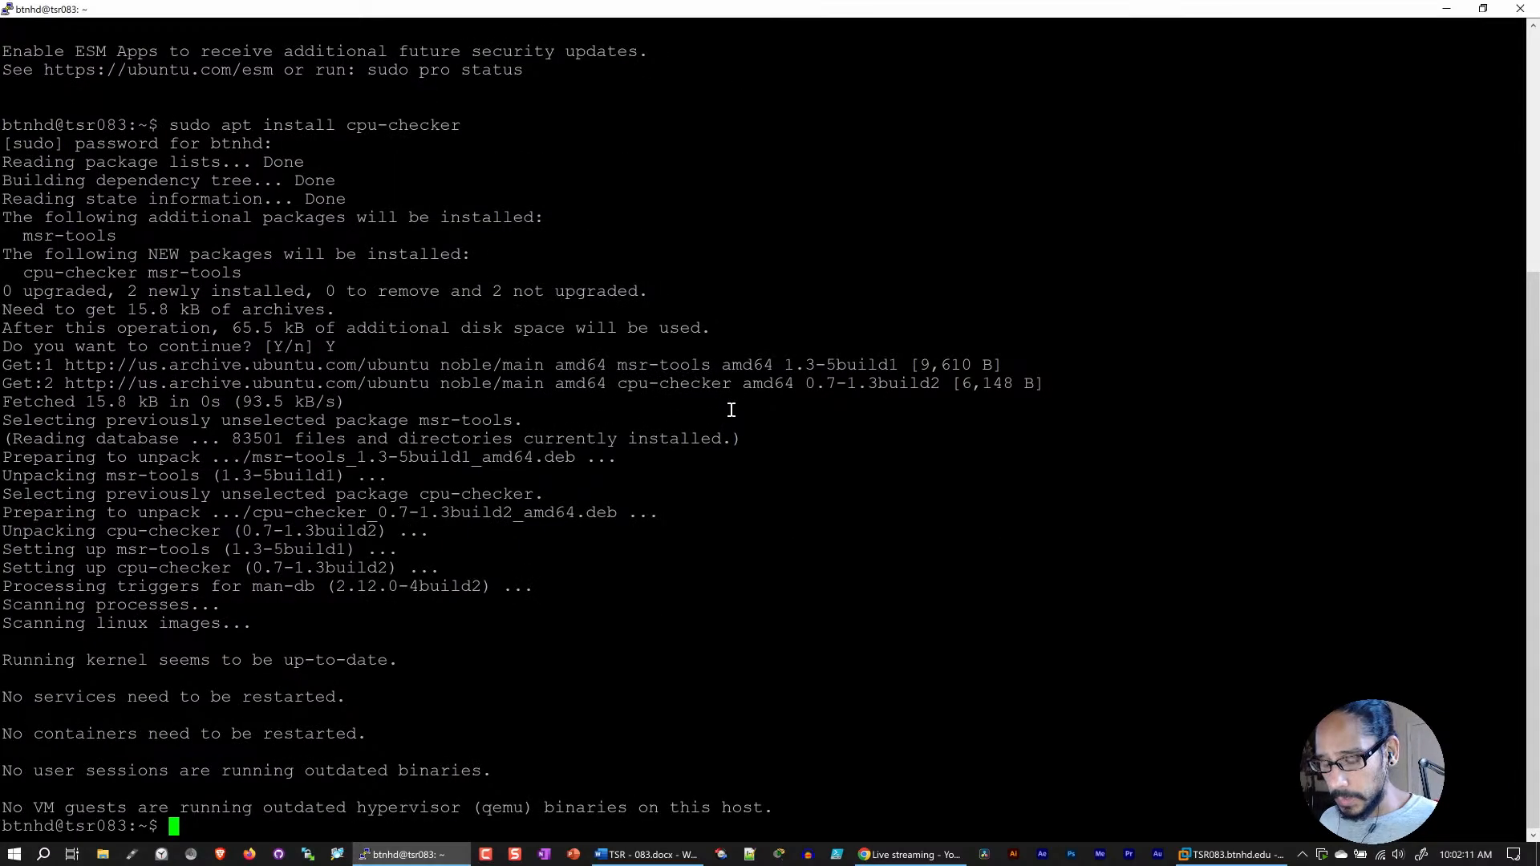
# Step: Clear the terminal screen and set the PuTTY session's Courier New font to size 24
pyautogui.write('clear')
pyautogui.press('Return')
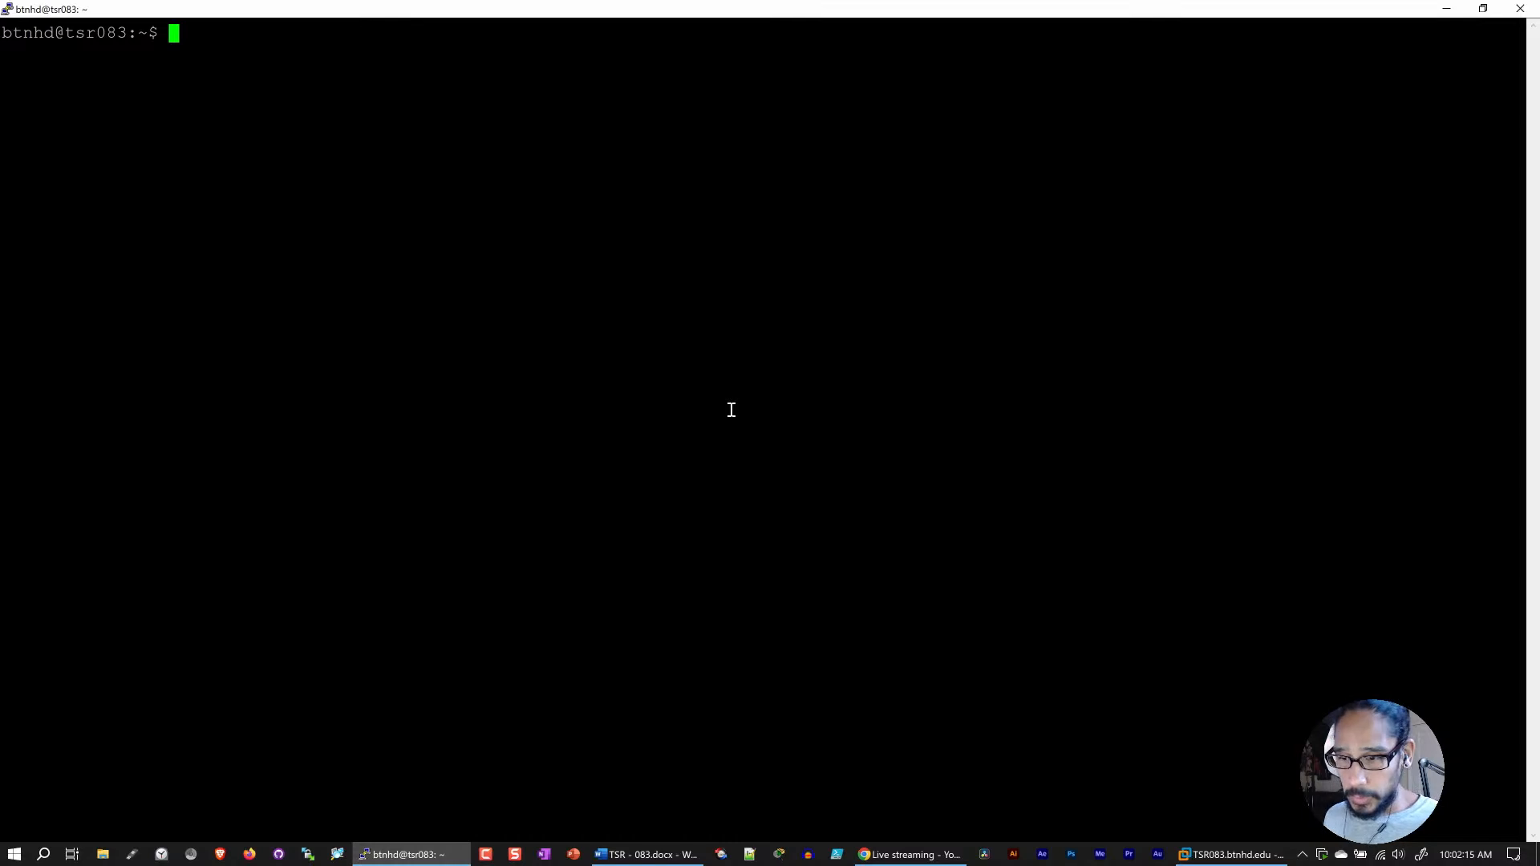
pyautogui.click(7, 9)
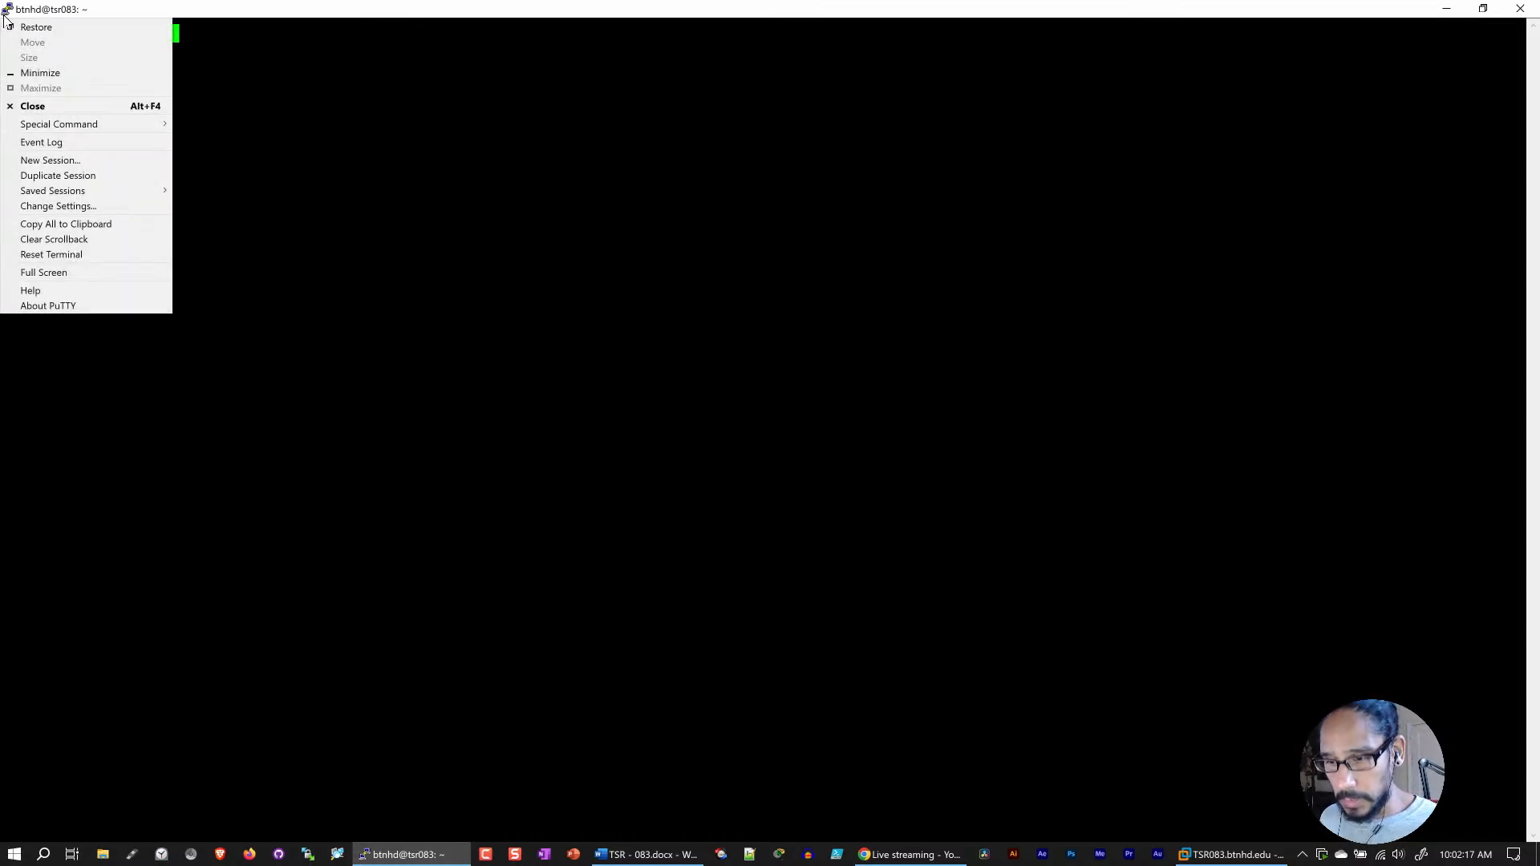
pyautogui.click(56, 206)
pyautogui.click(638, 386)
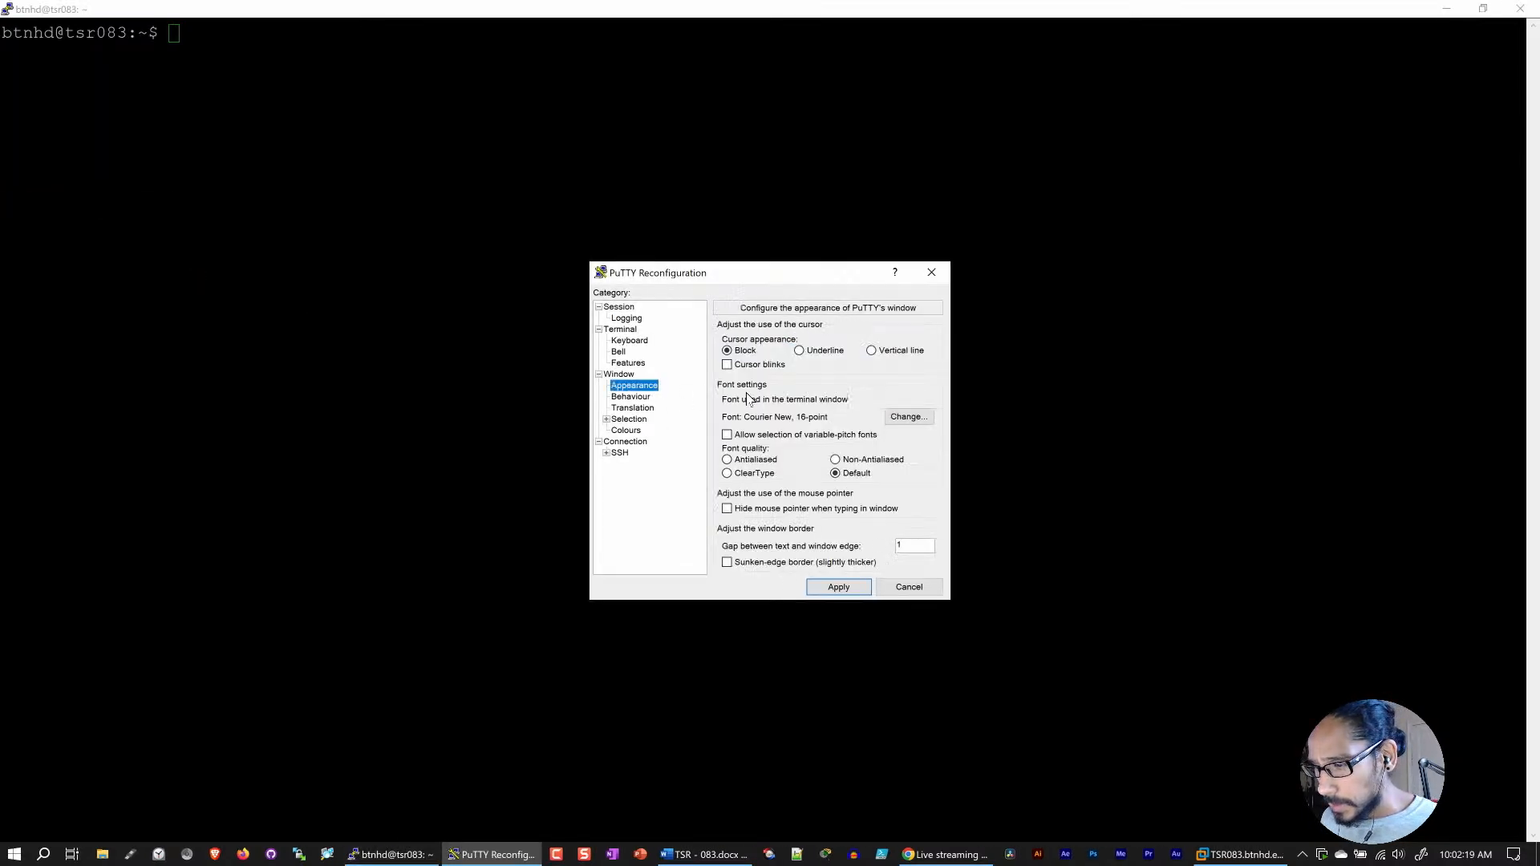
pyautogui.click(908, 417)
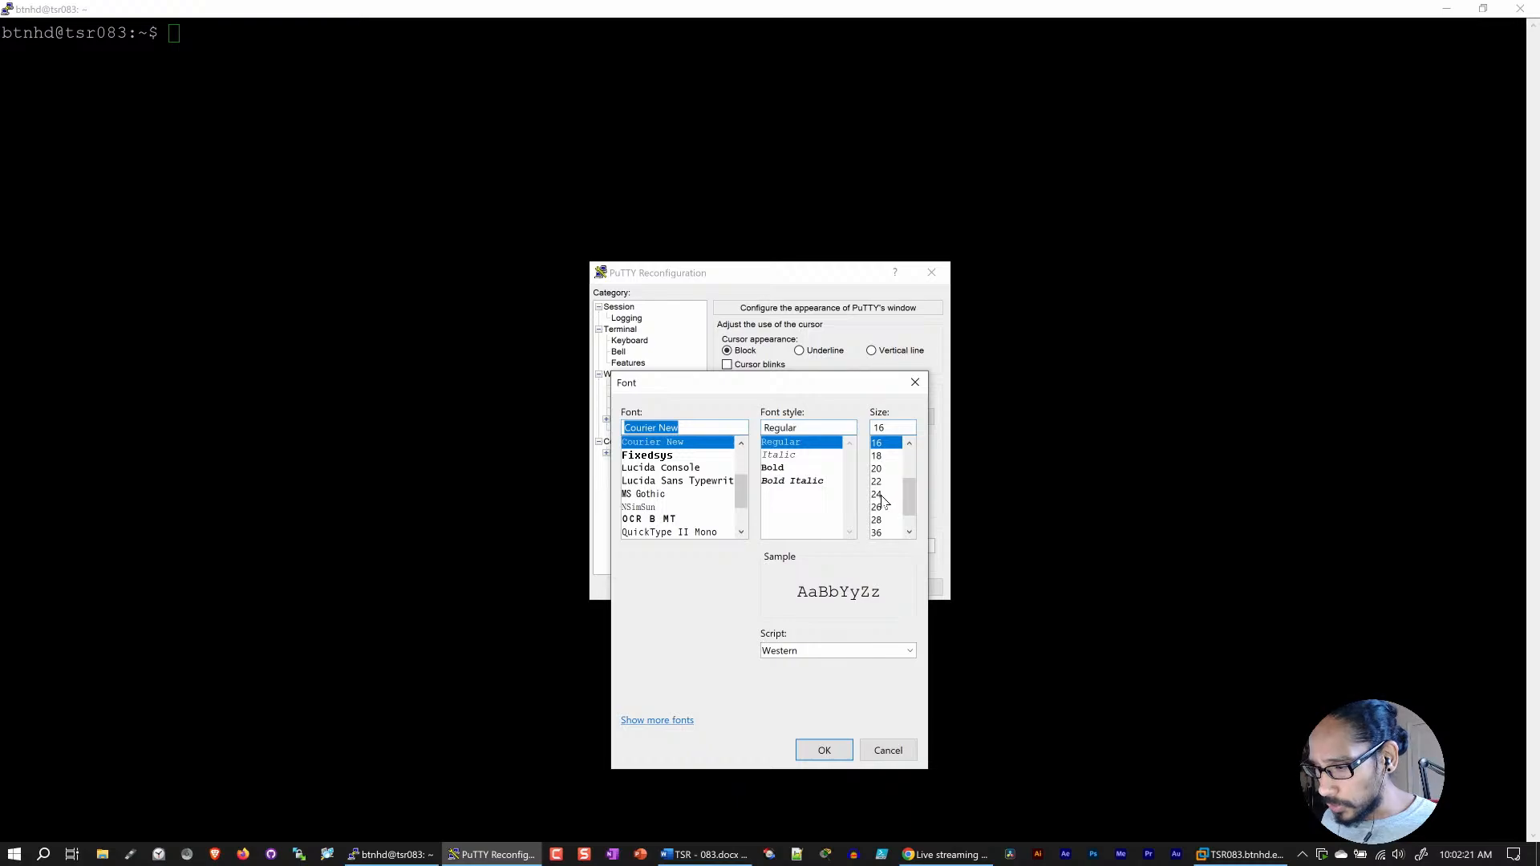
pyautogui.click(880, 494)
pyautogui.click(827, 751)
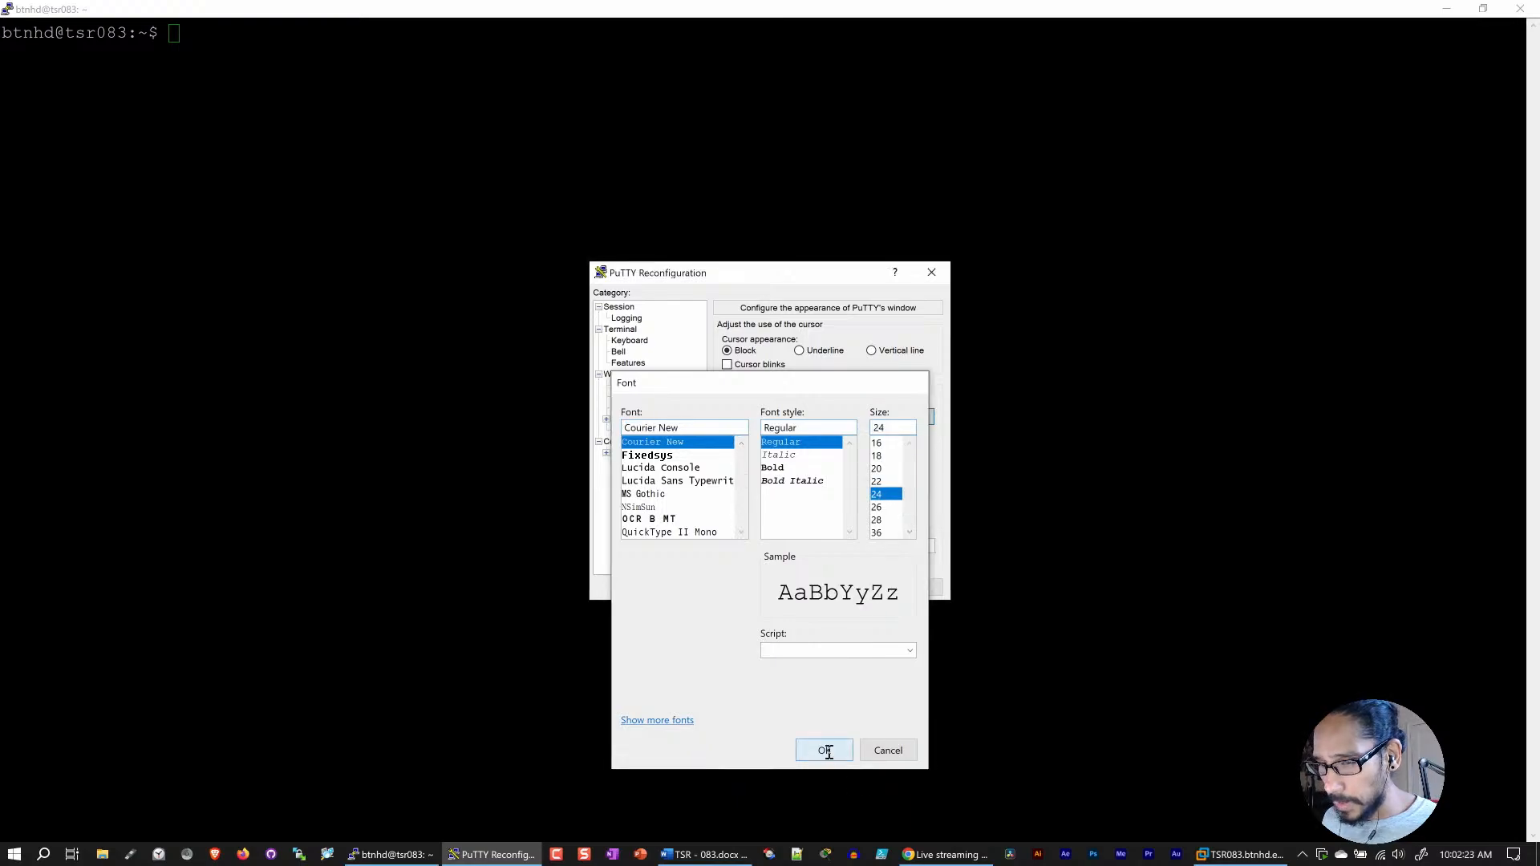
pyautogui.click(838, 589)
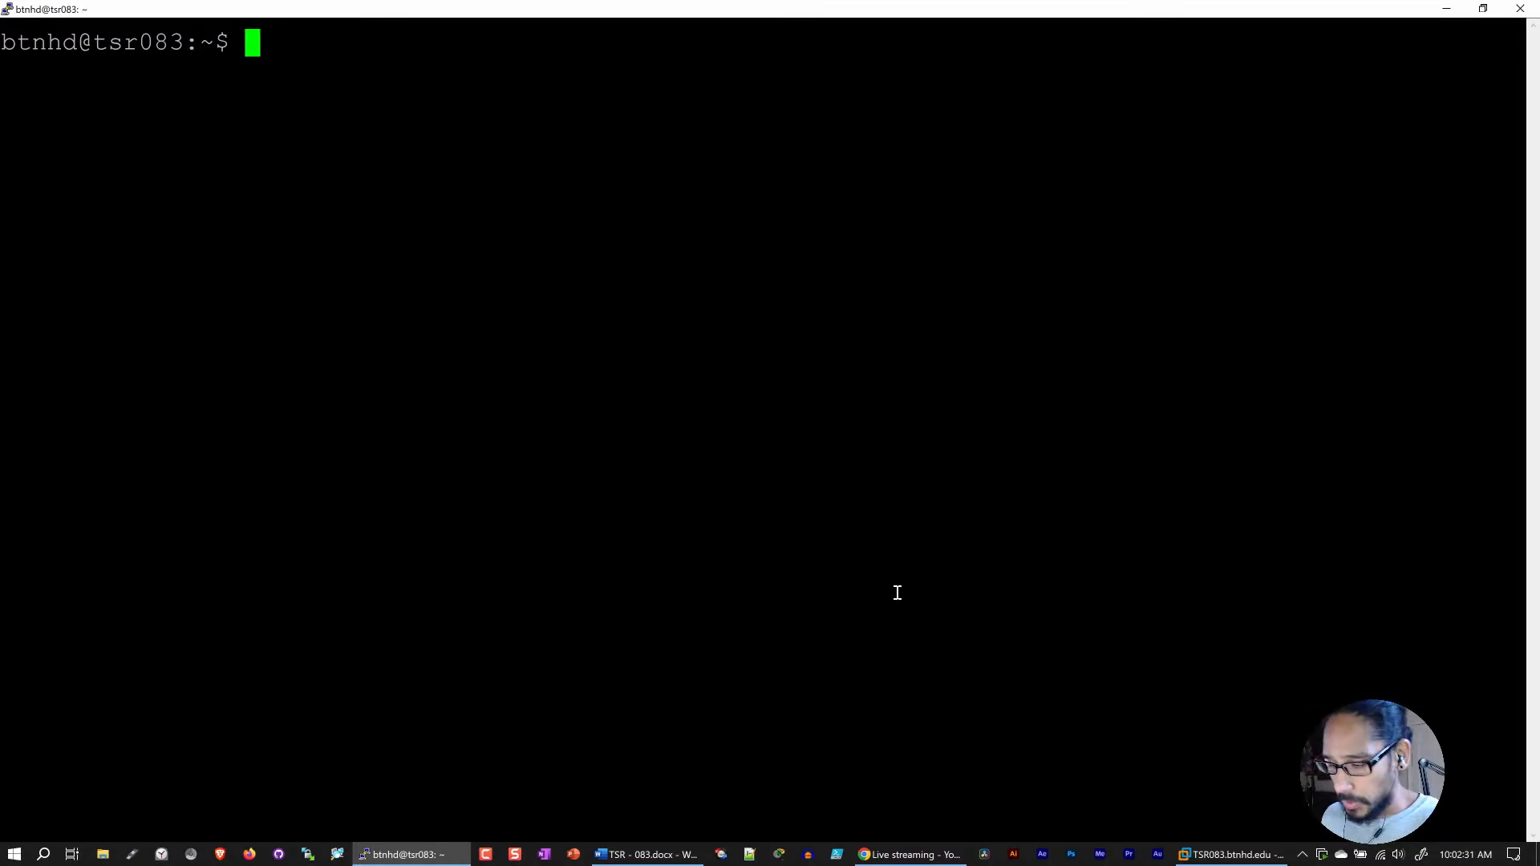
# Step: Check KVM acceleration support with sudo kvm-ok and highlight the last line of its output
pyautogui.write('sudo k')
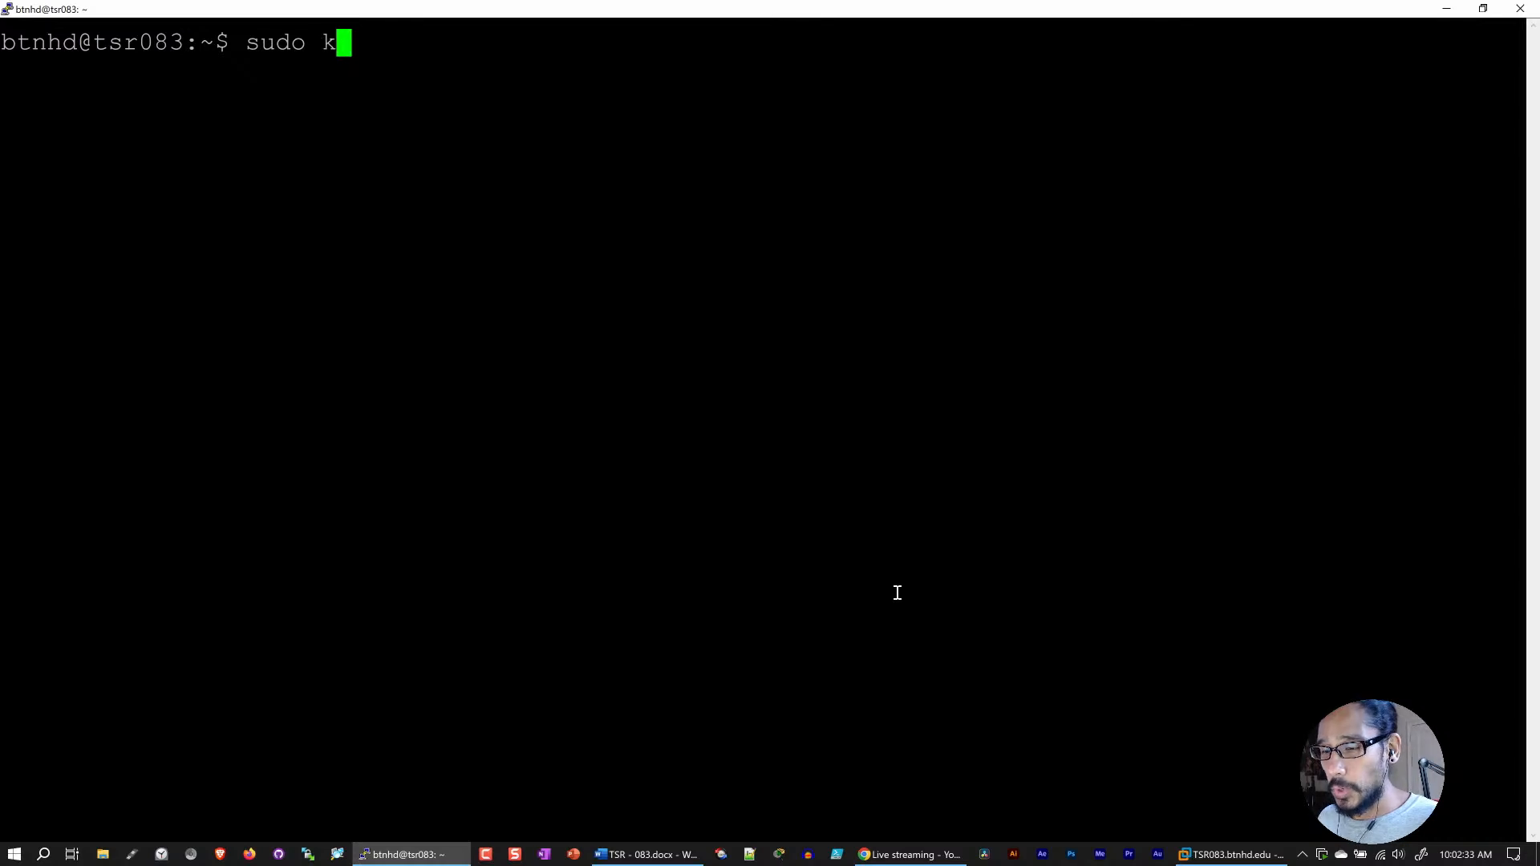
pyautogui.write('vm-ok')
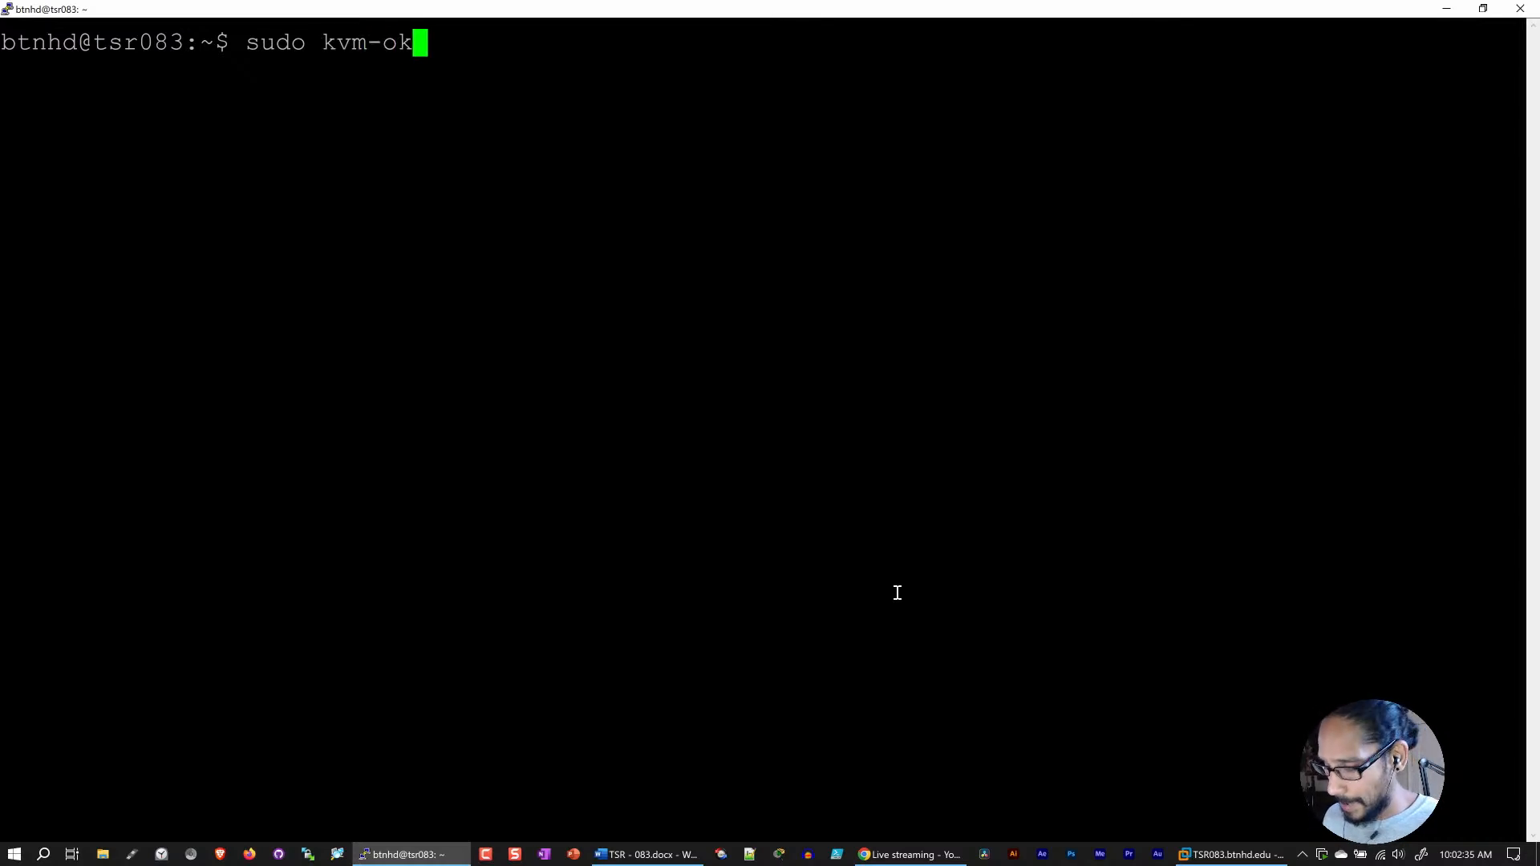
pyautogui.press('Return')
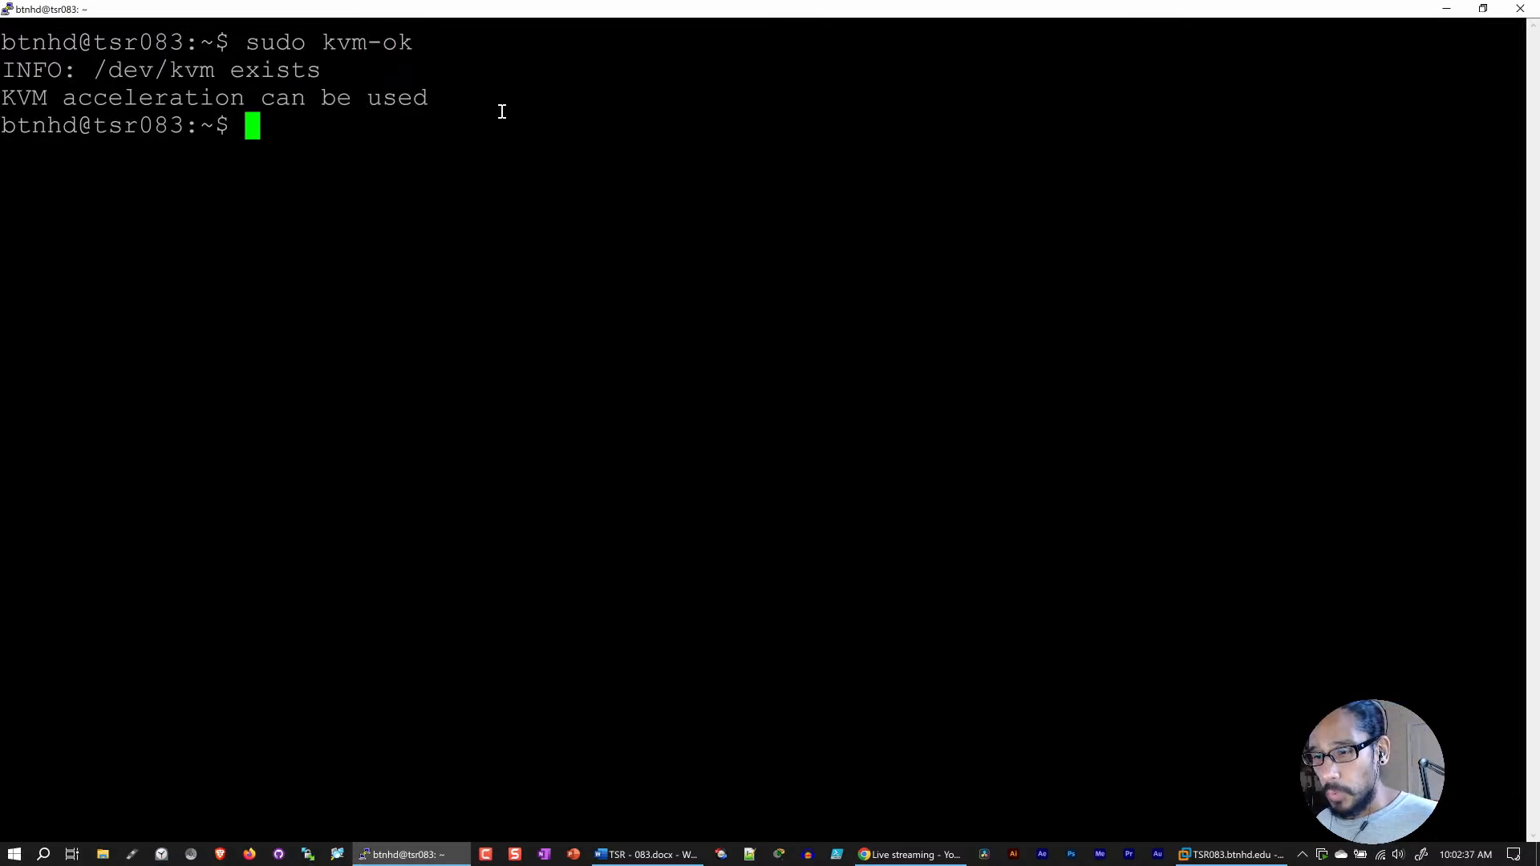
pyautogui.moveTo(452, 102); pyautogui.dragTo(3, 98)
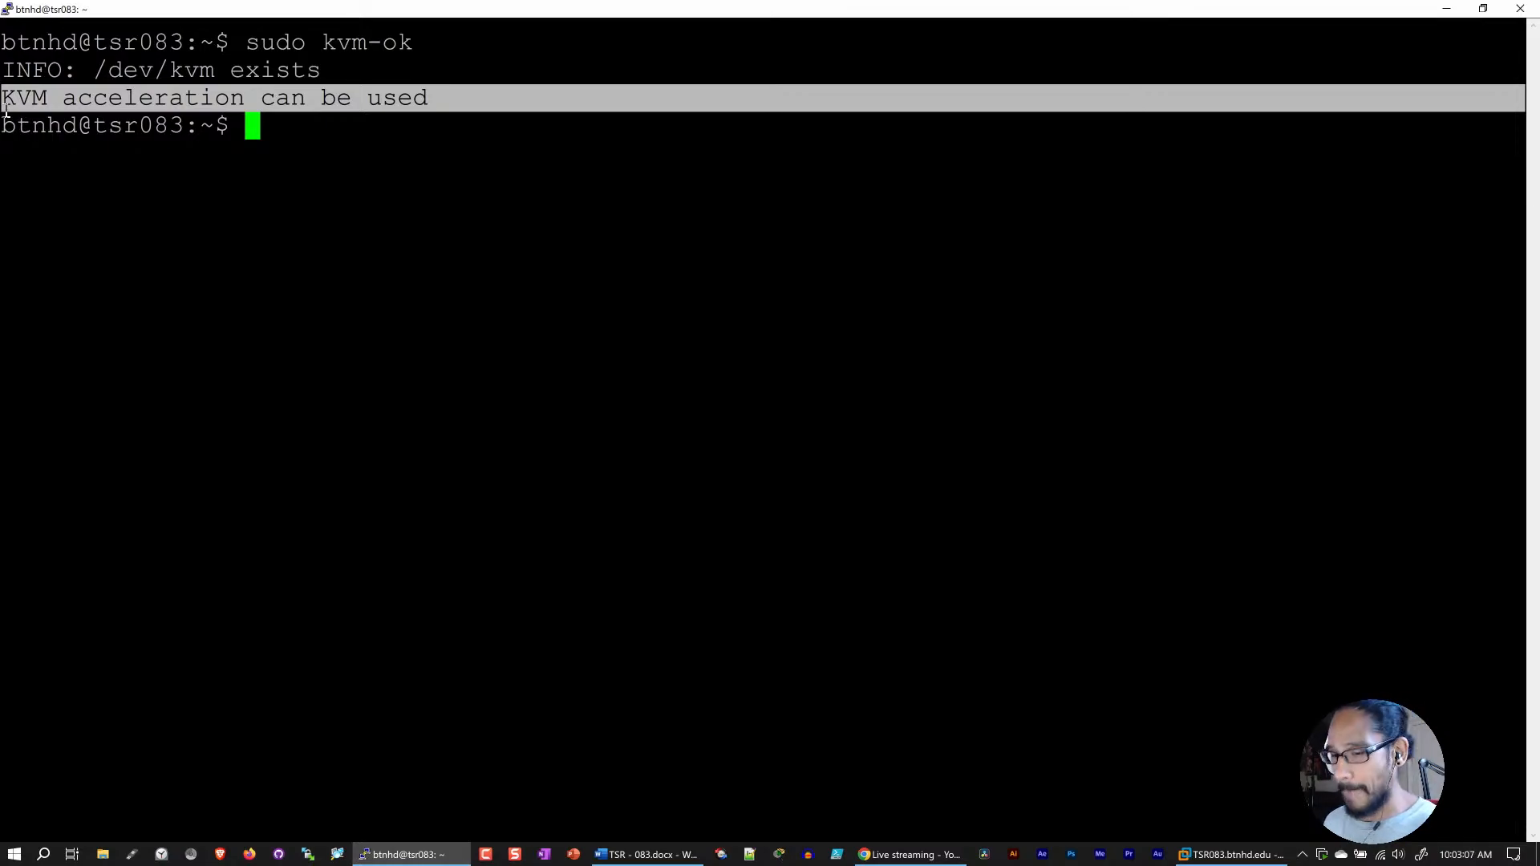
pyautogui.press('Return')
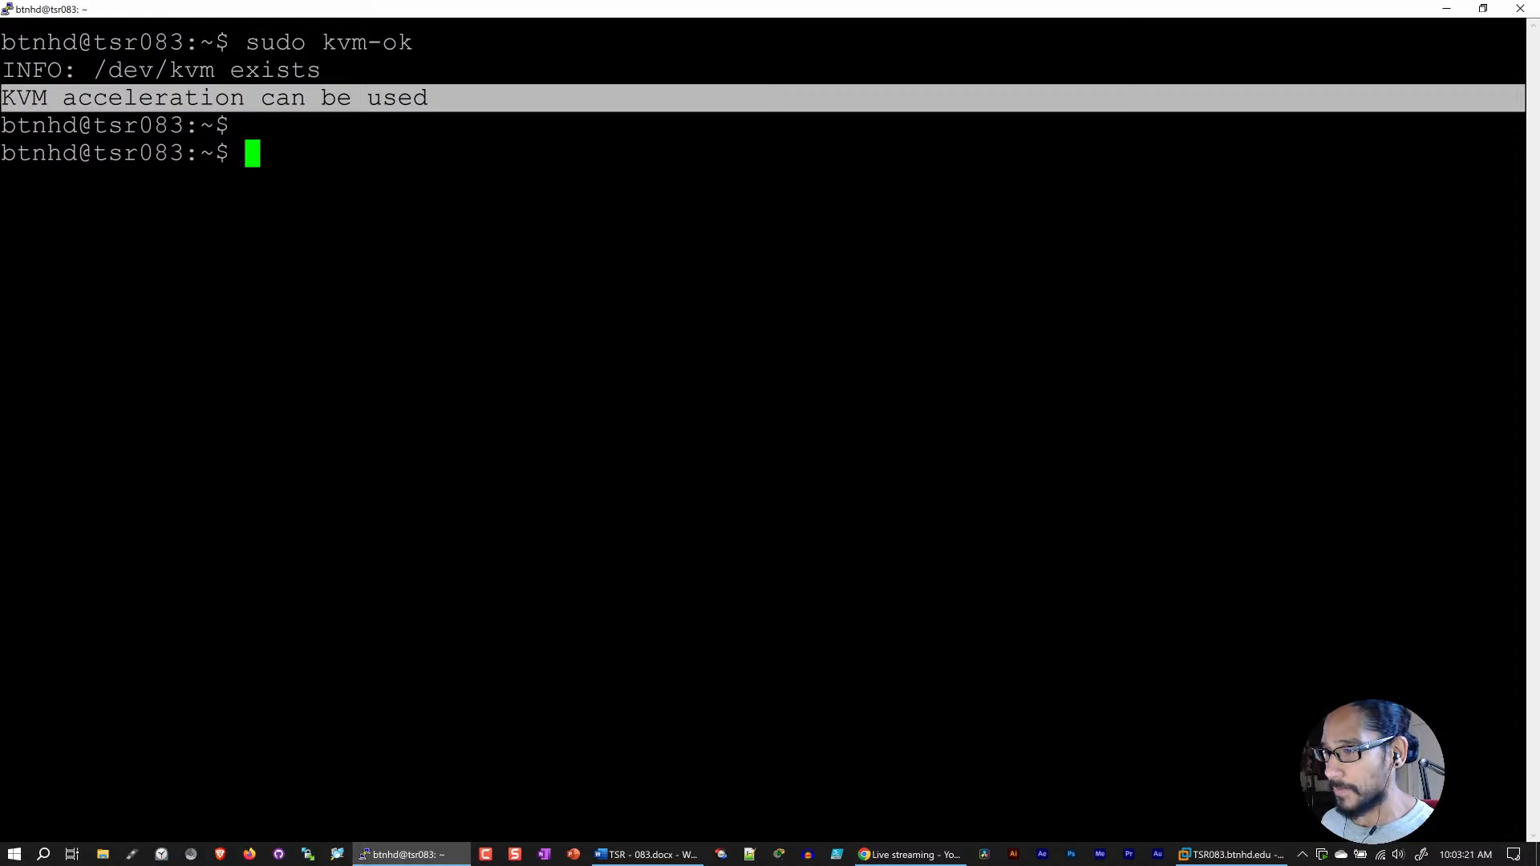
# Step: Bring the install command from the Word notes into PuTTY and run sudo apt -y install libvirt-daemon-system bridge-utils qemu-kvm libvirt-daemon
pyautogui.hotkey('alt', 'Tab')
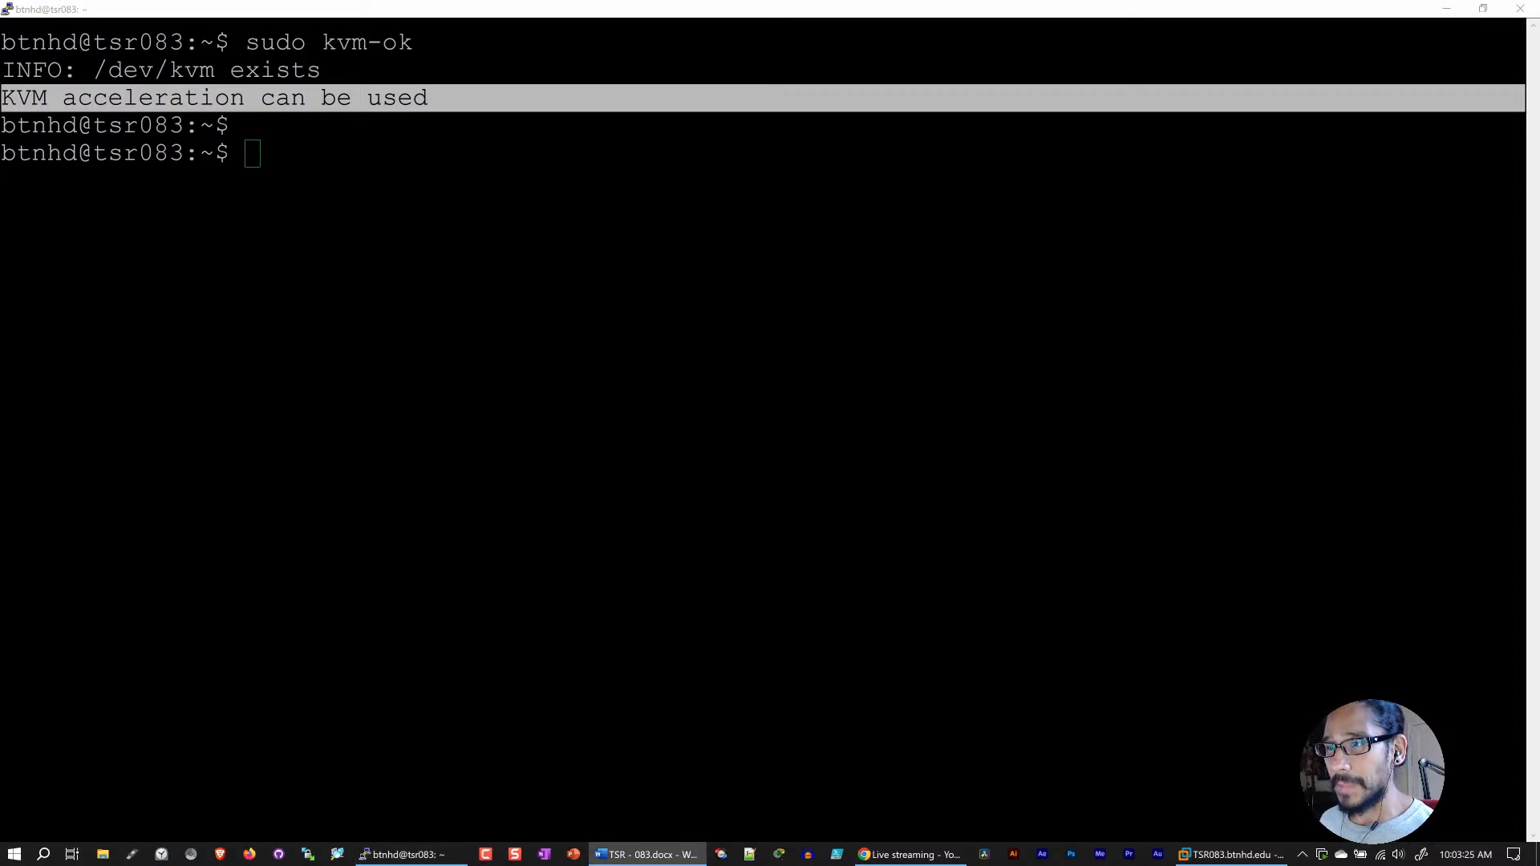
pyautogui.click(305, 142)
pyautogui.rightClick(285, 155)
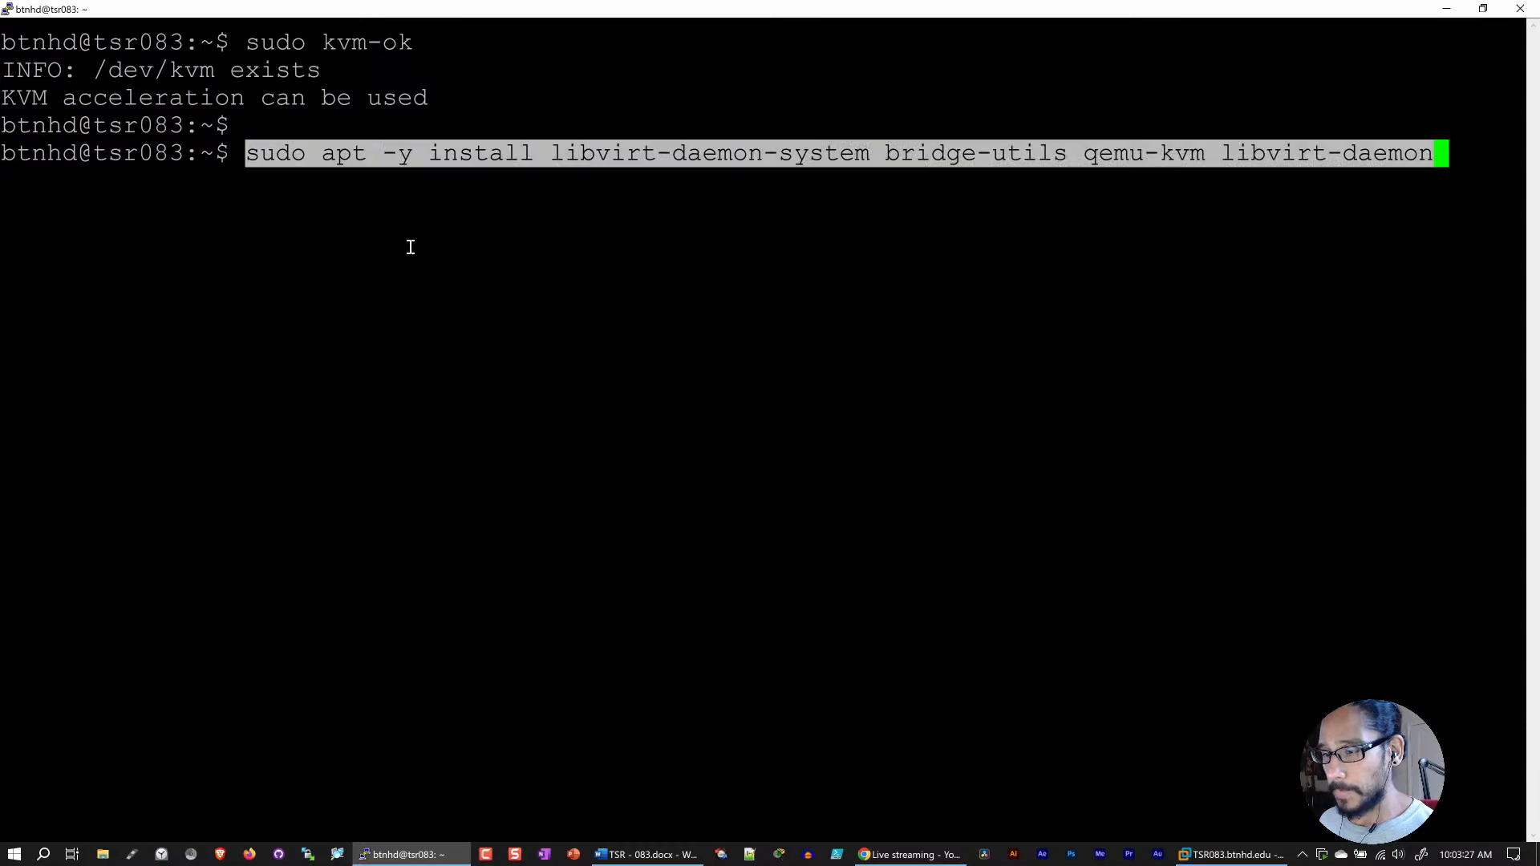
pyautogui.press('Right')
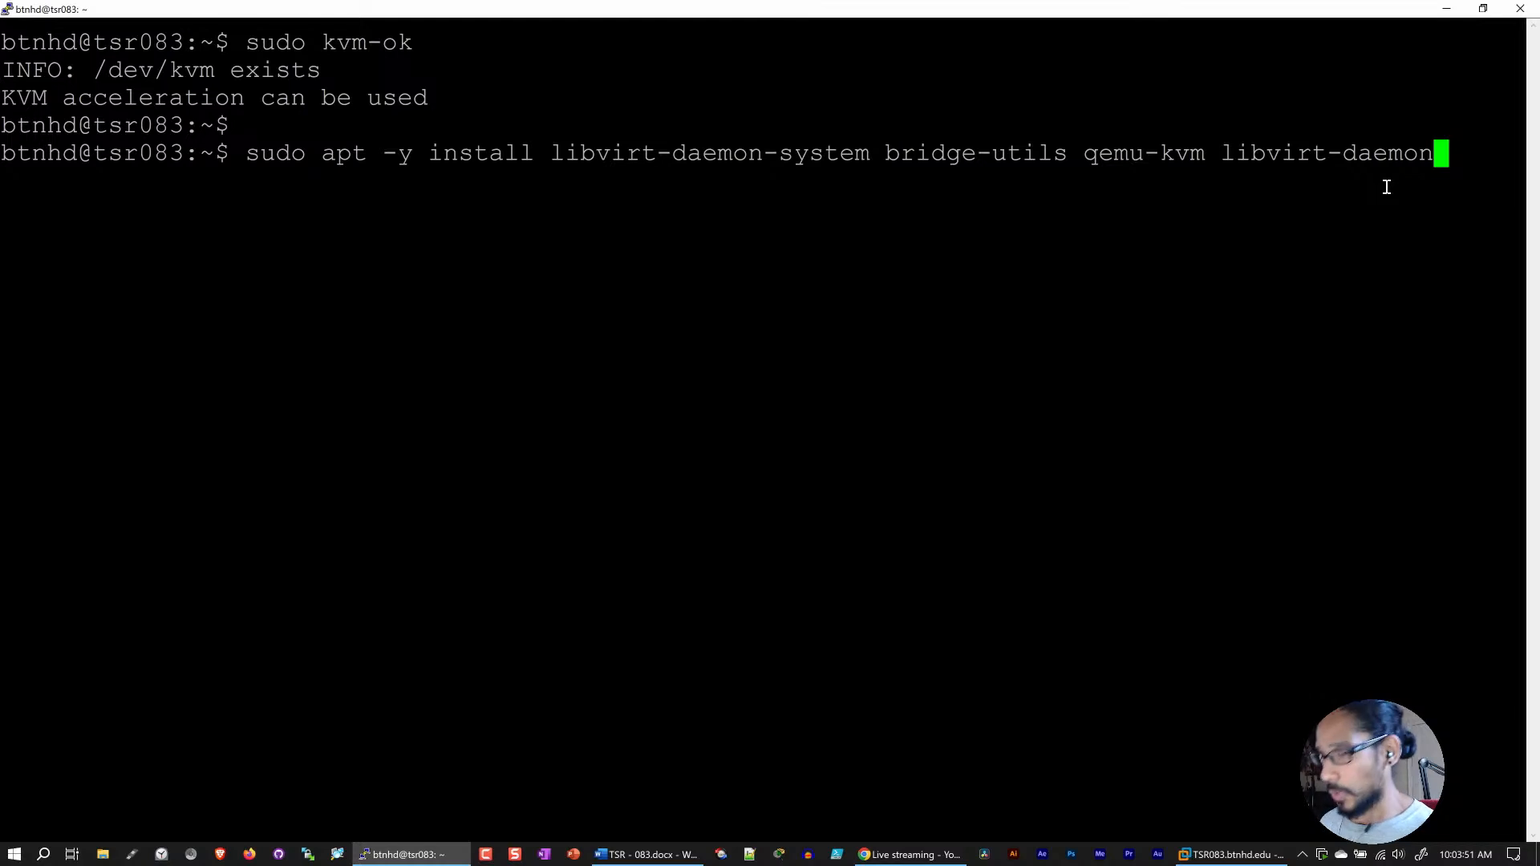
pyautogui.press('Return')
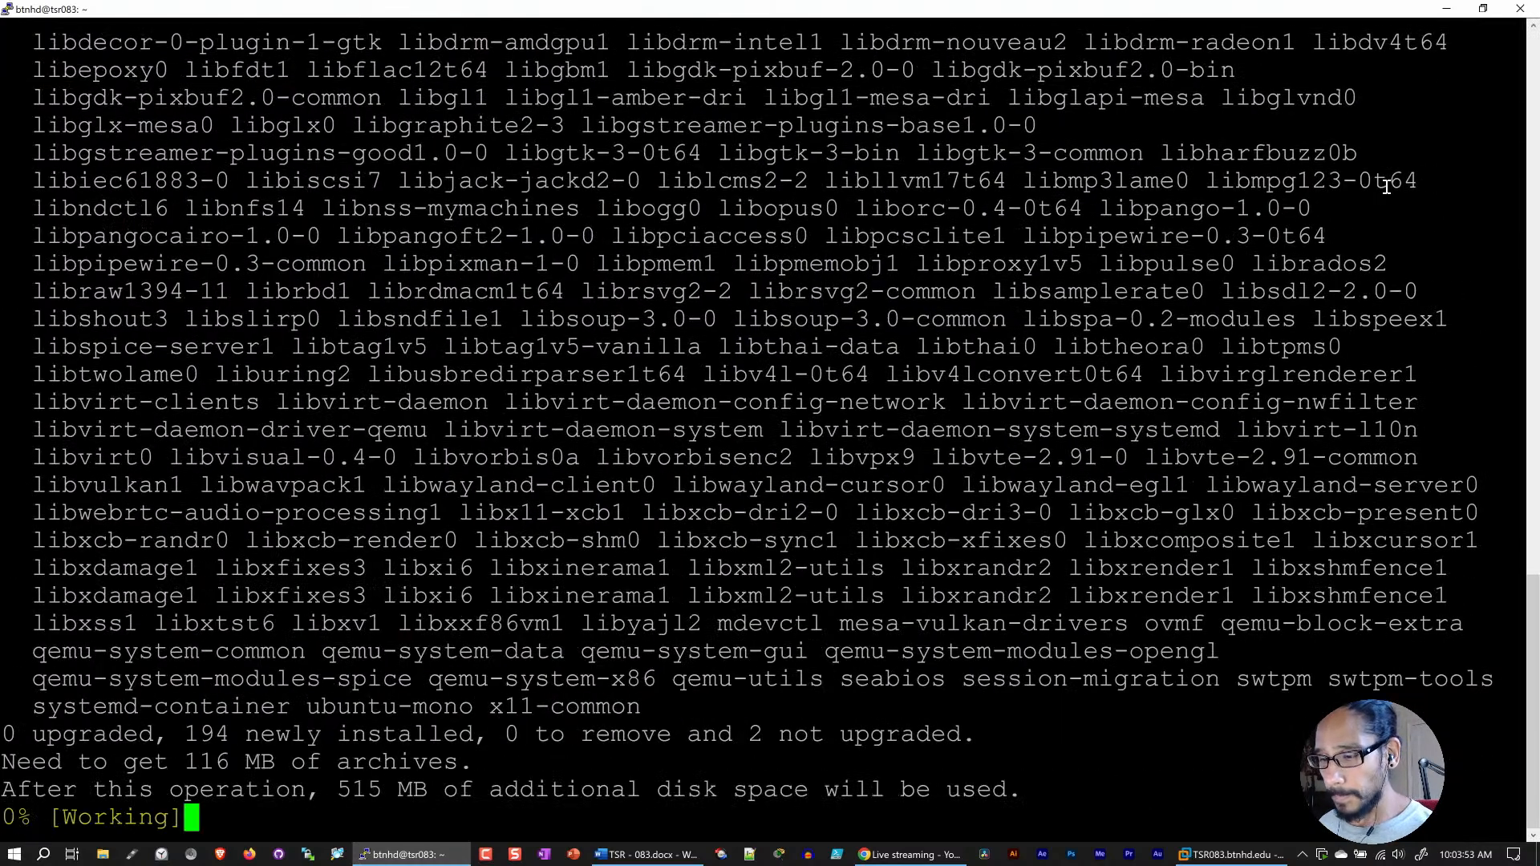
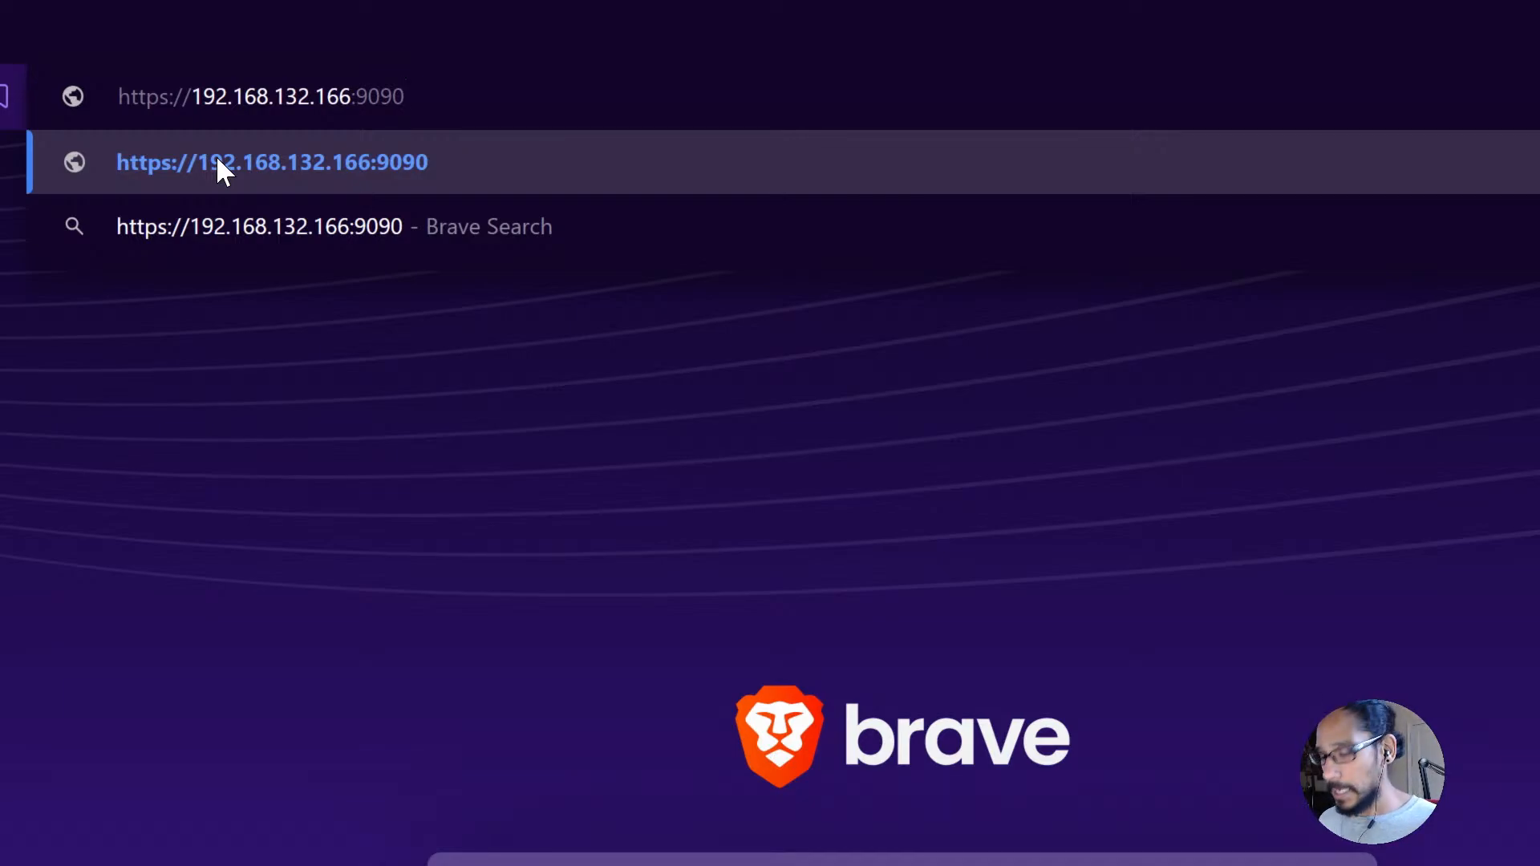
pyautogui.press('Return')
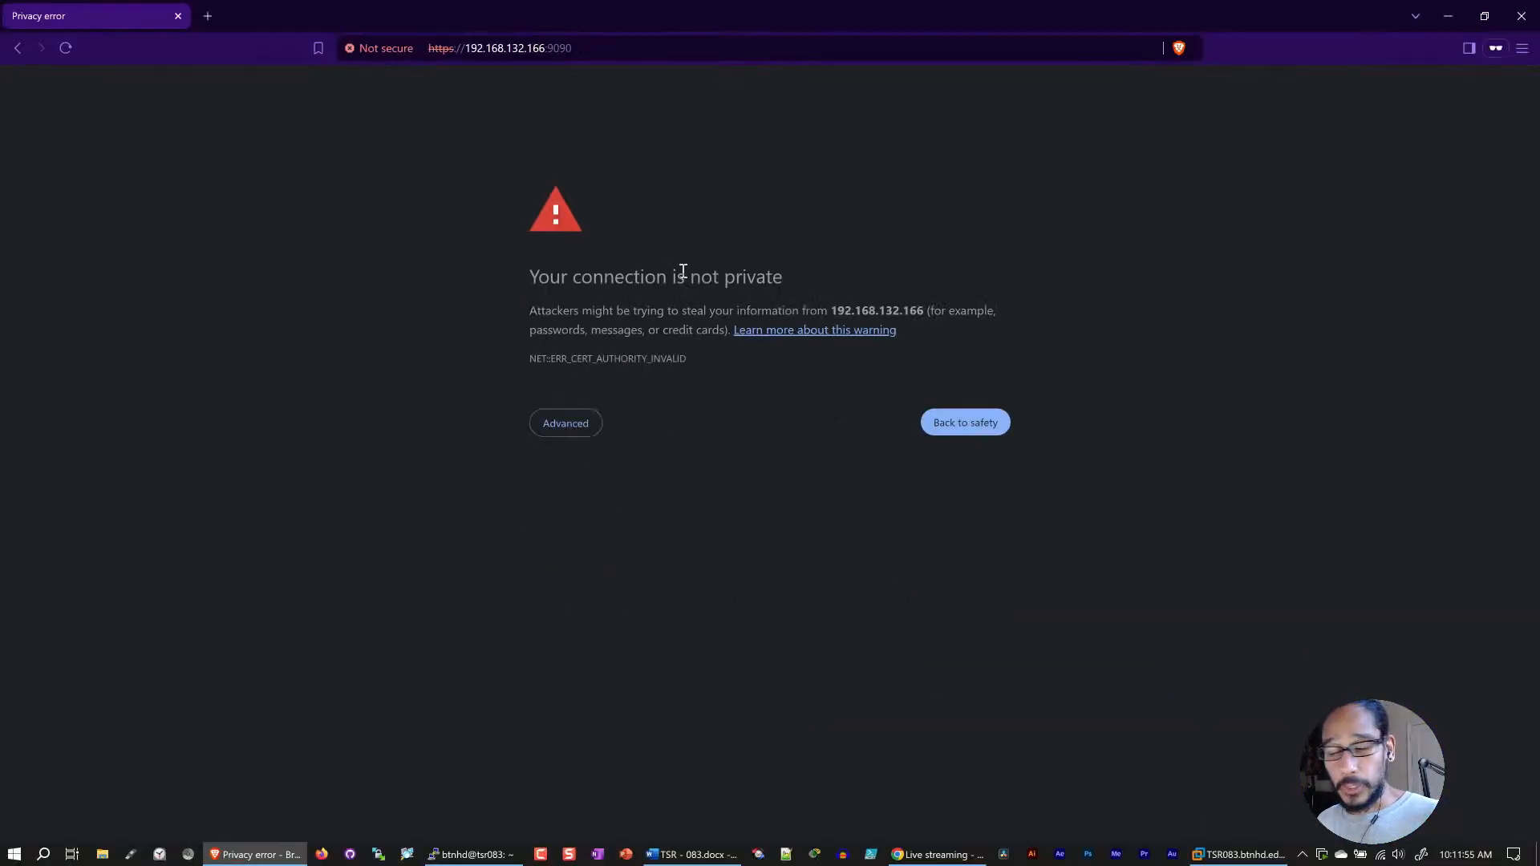
pyautogui.click(572, 424)
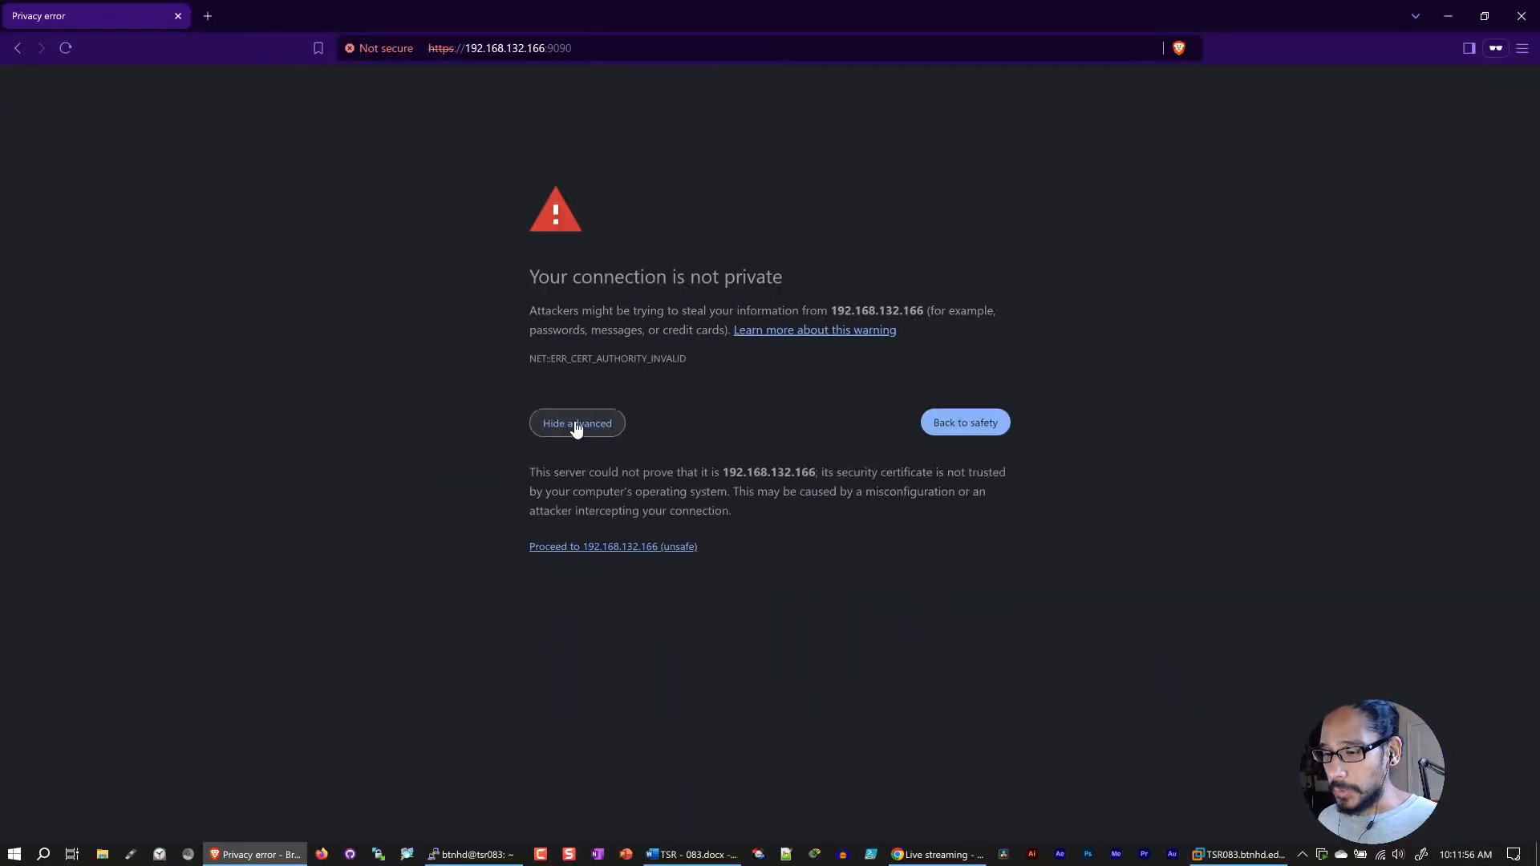
pyautogui.click(623, 546)
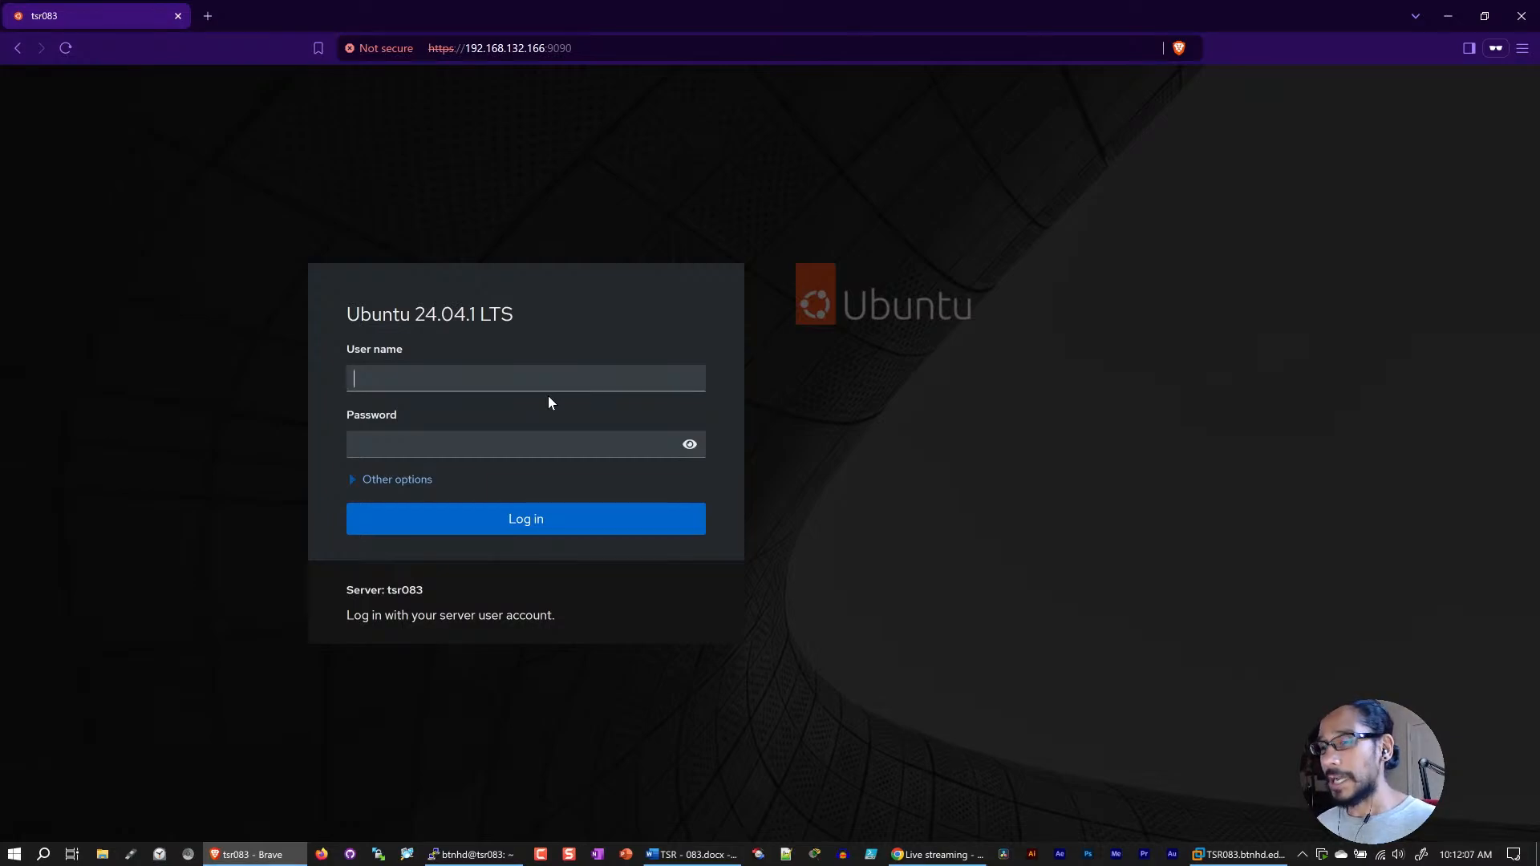
# Step: Log in to the Ubuntu 24.04.1 LTS web console with the server account's user name and password
pyautogui.write('btnhd')
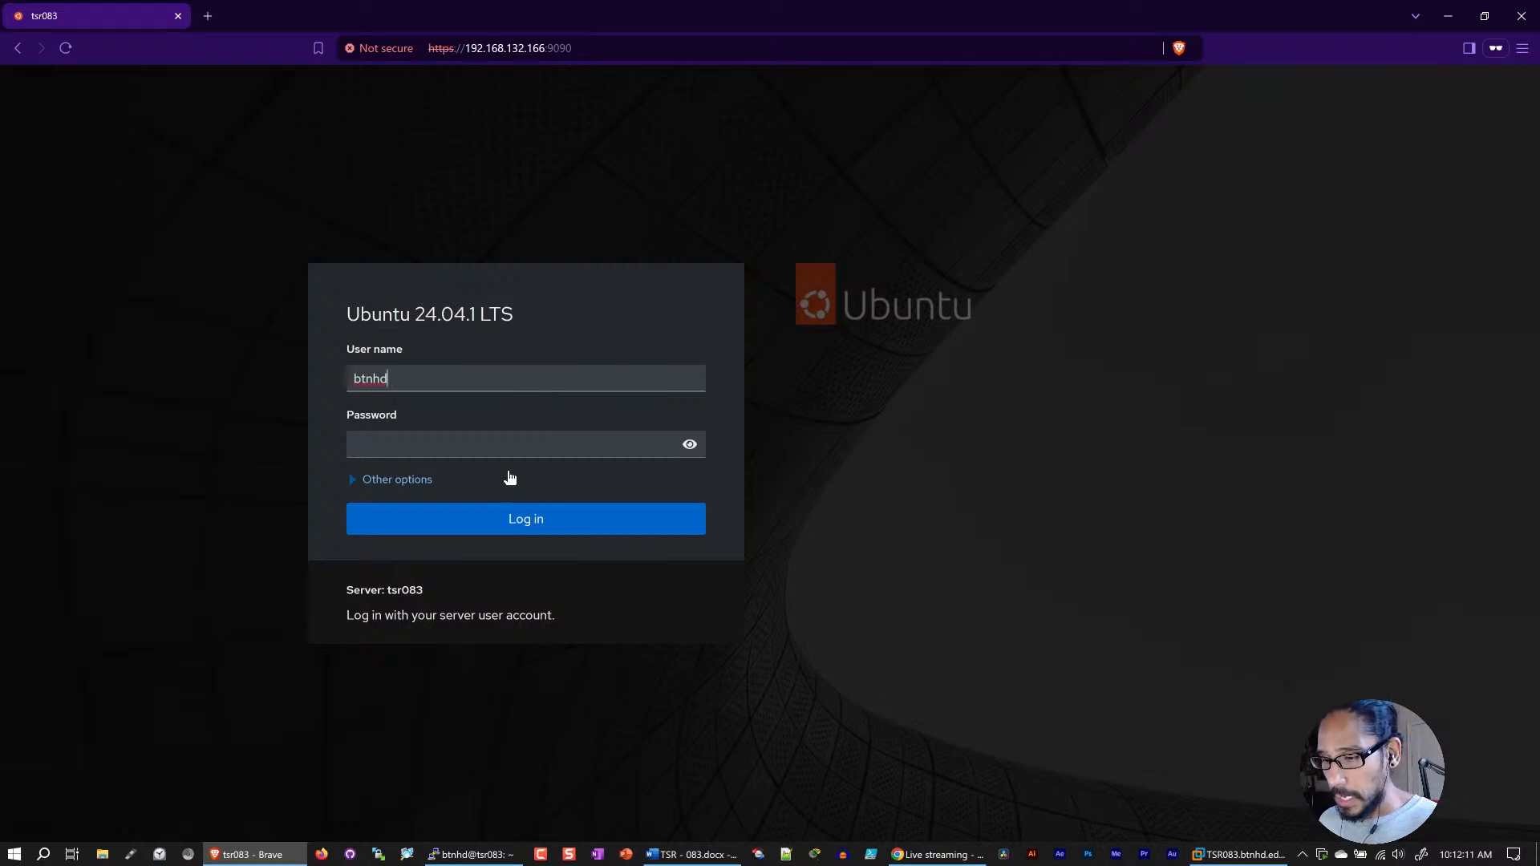
pyautogui.click(501, 444)
pyautogui.write('••••••••')
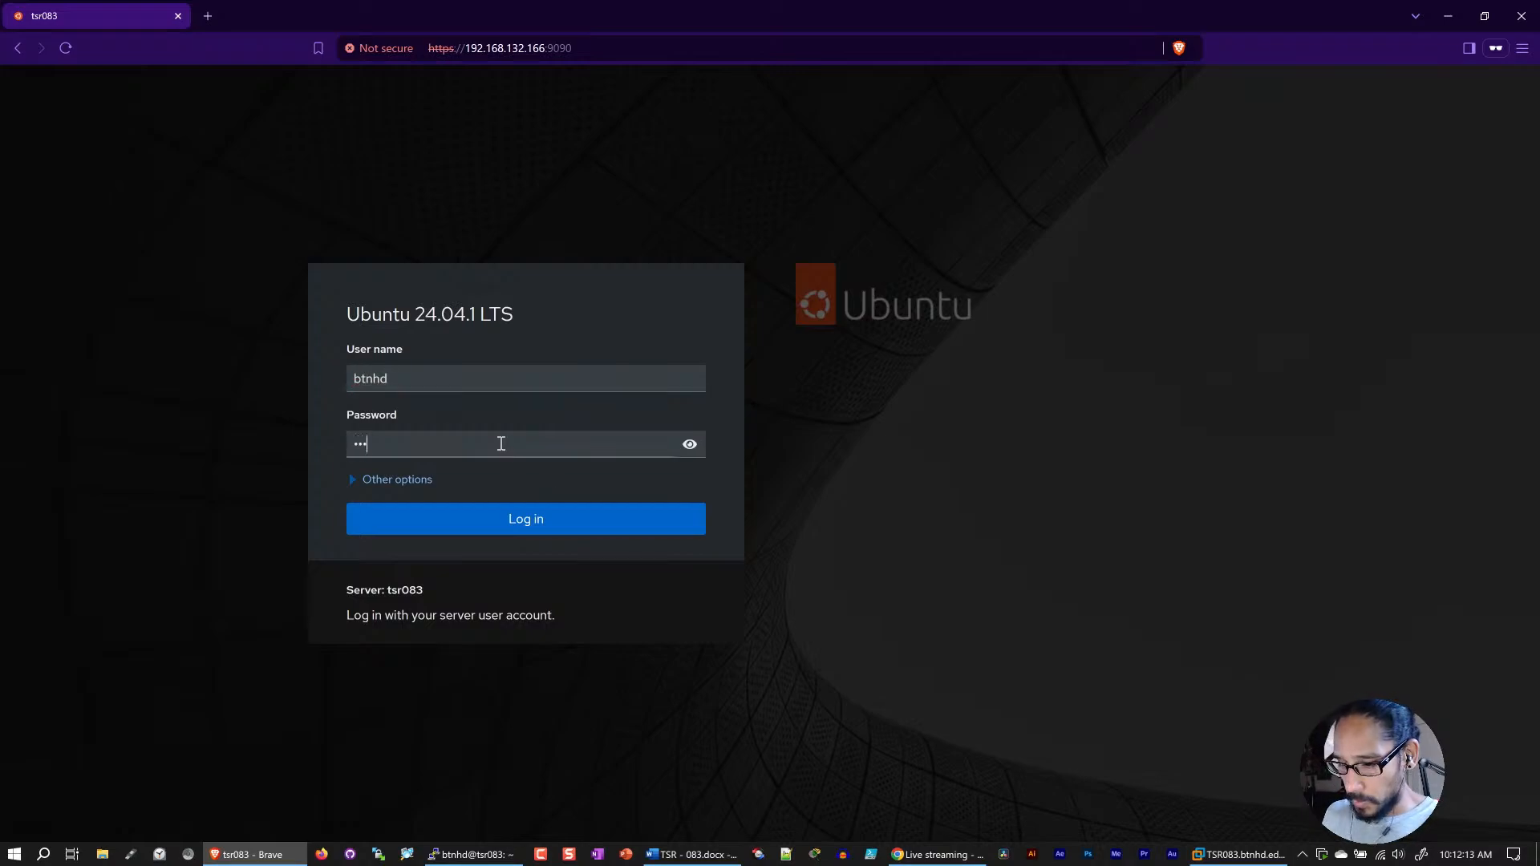
pyautogui.press('Return')
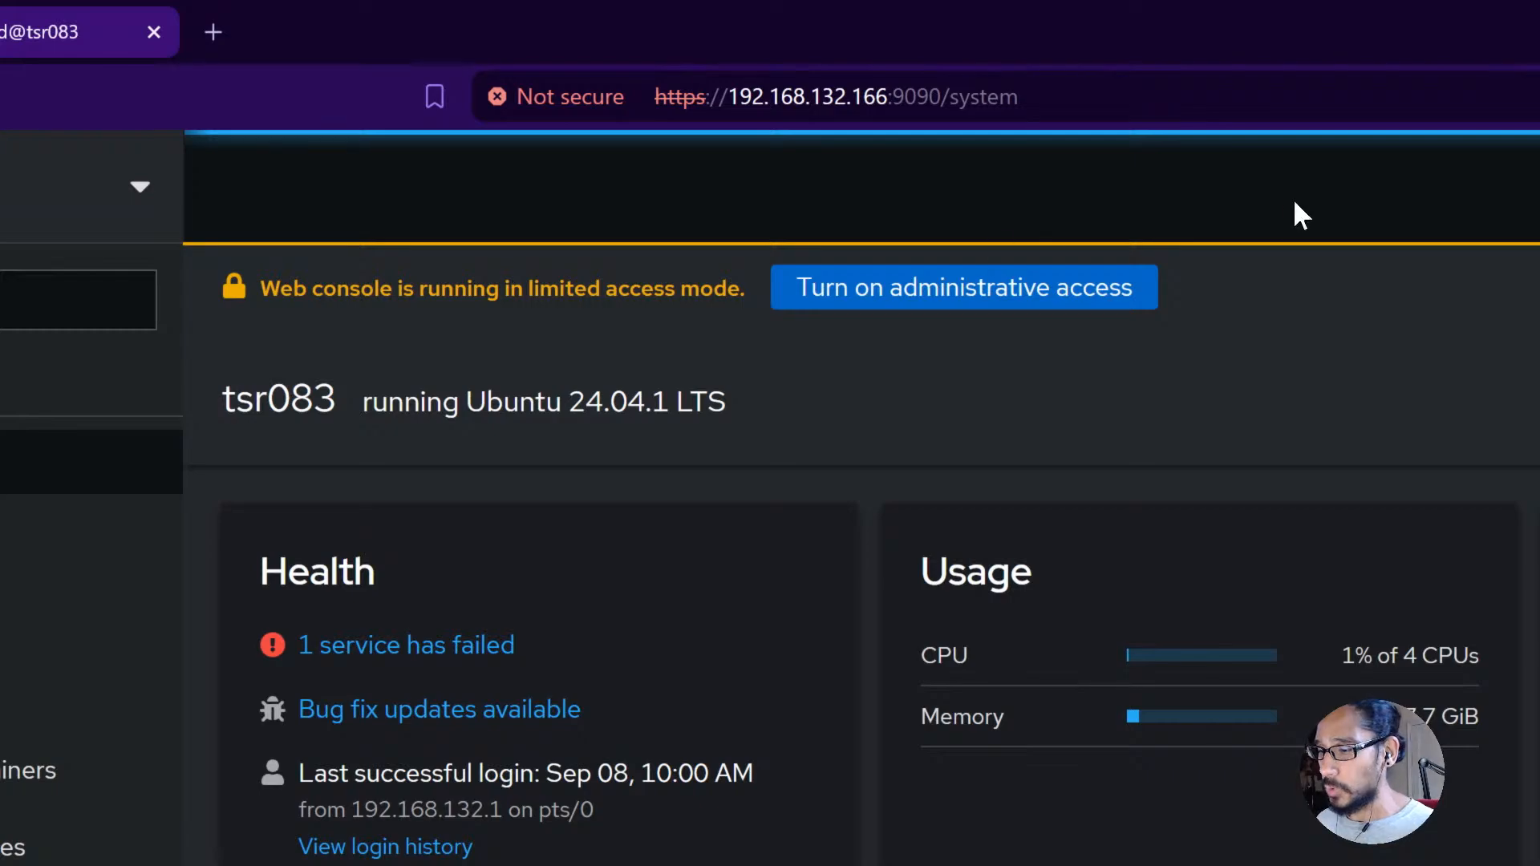
# Step: Turn on administrative access for the web console, authenticating with the account password
pyautogui.click(991, 300)
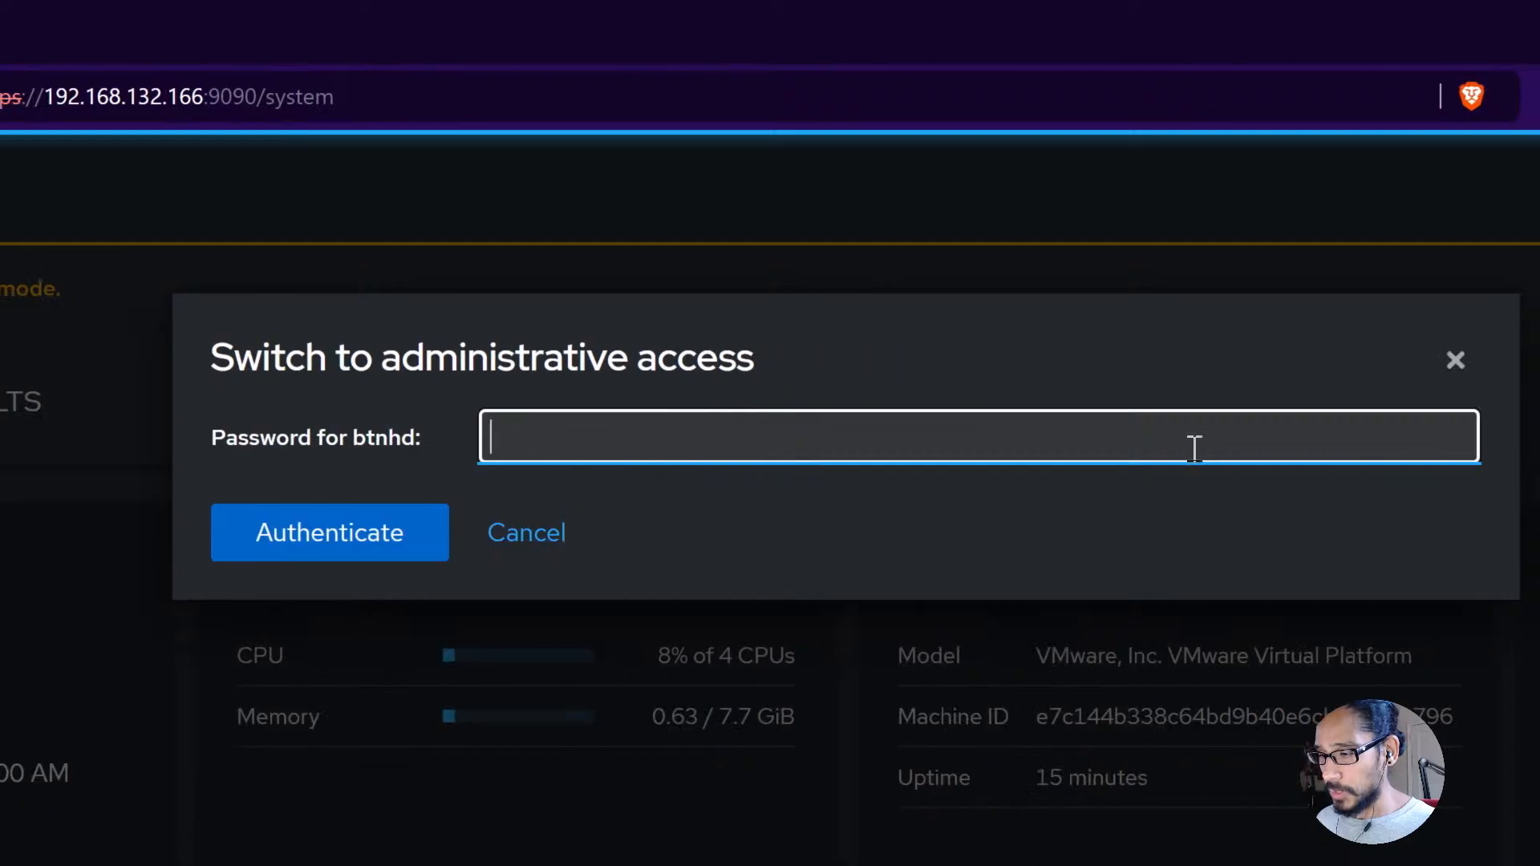
pyautogui.write('••••••••')
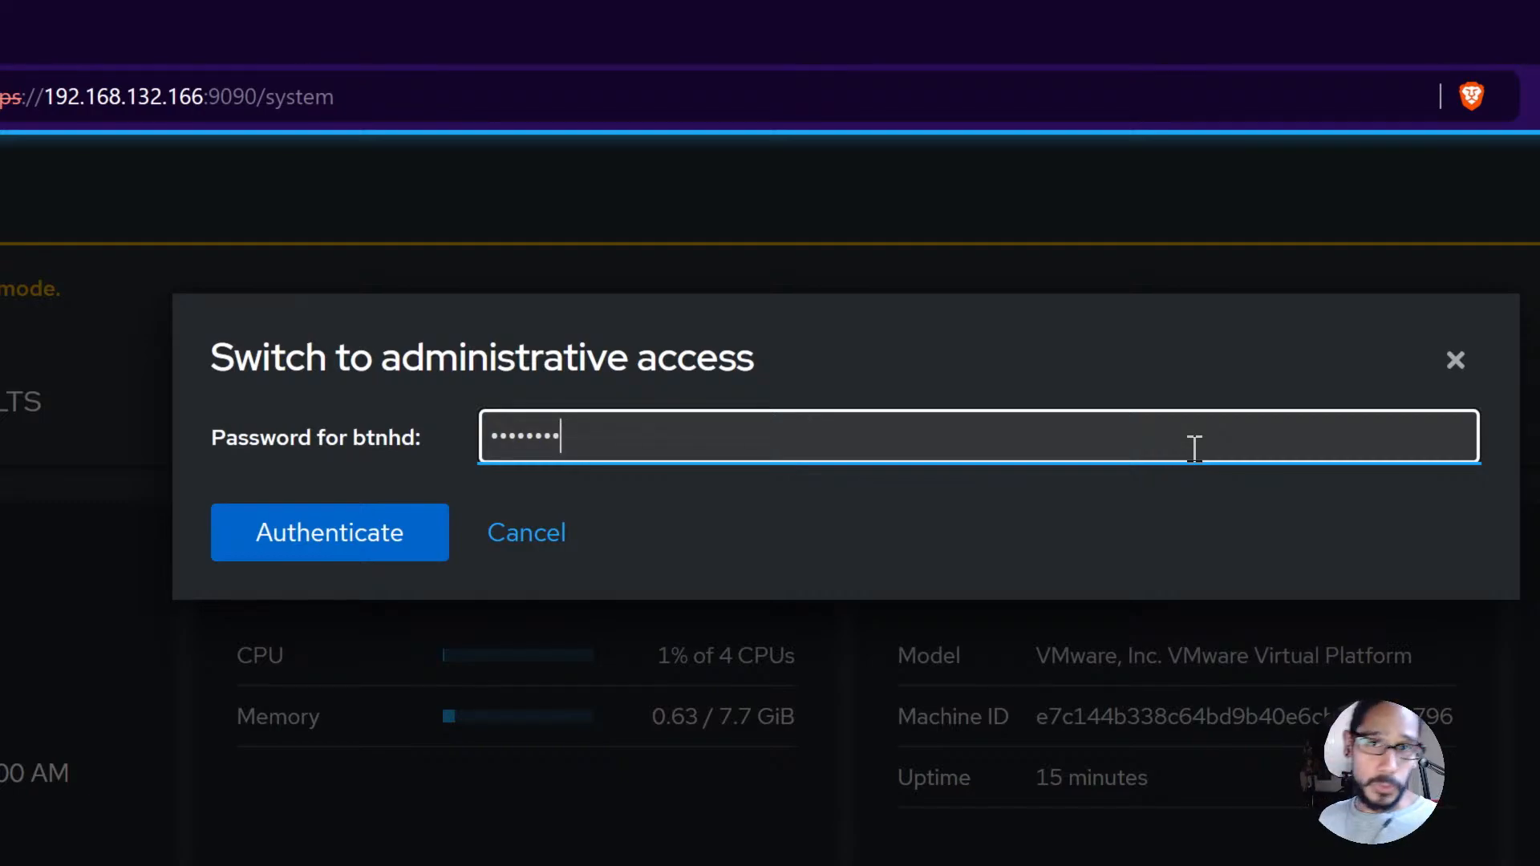
pyautogui.click(328, 536)
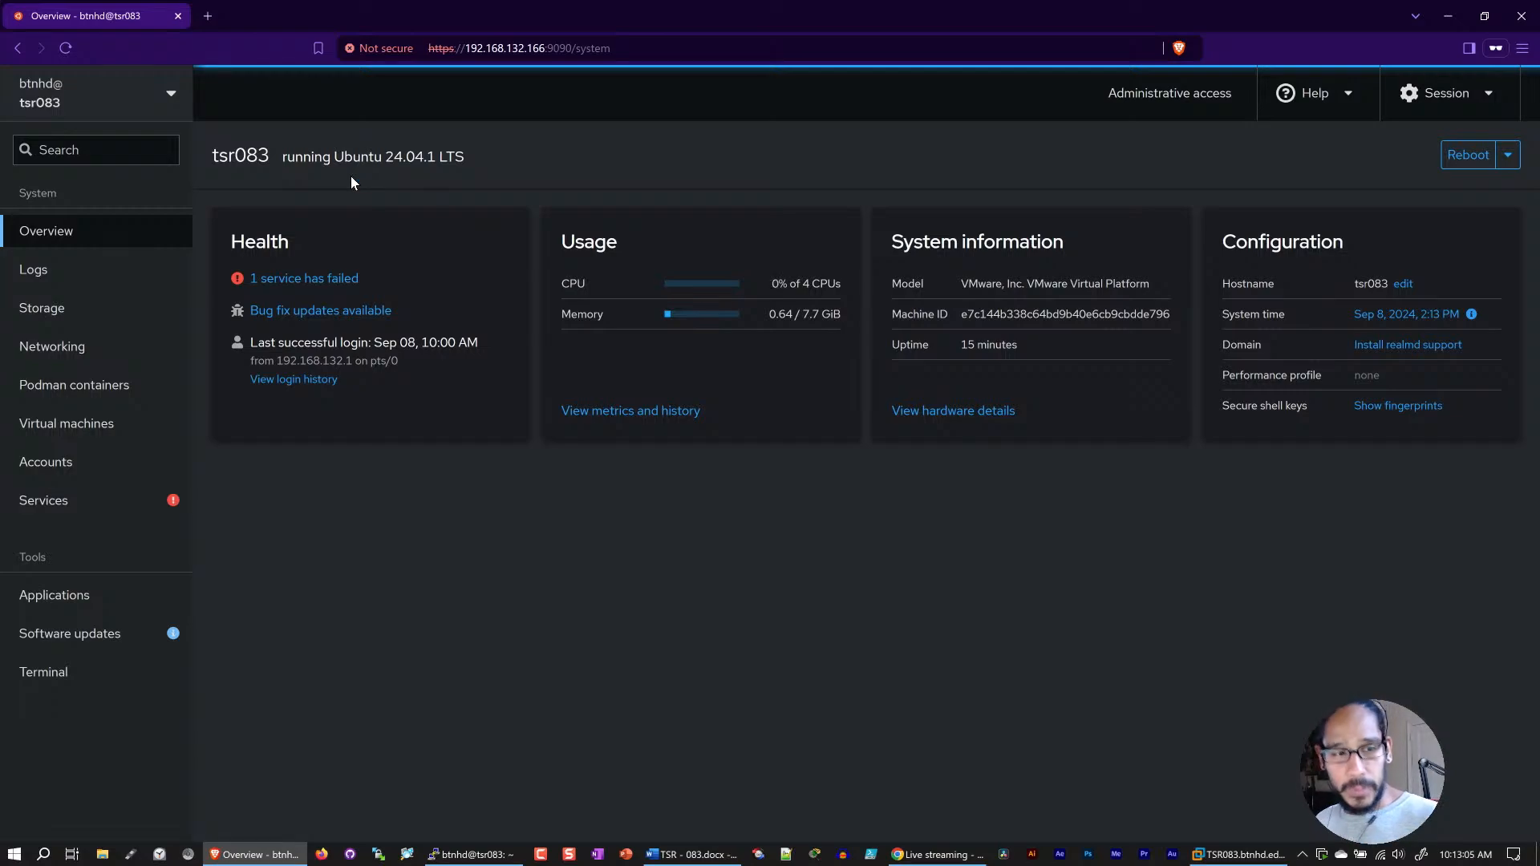
# Step: Open the failed fwupd-refresh service from the system health overview, start it and return to the services list
pyautogui.click(296, 281)
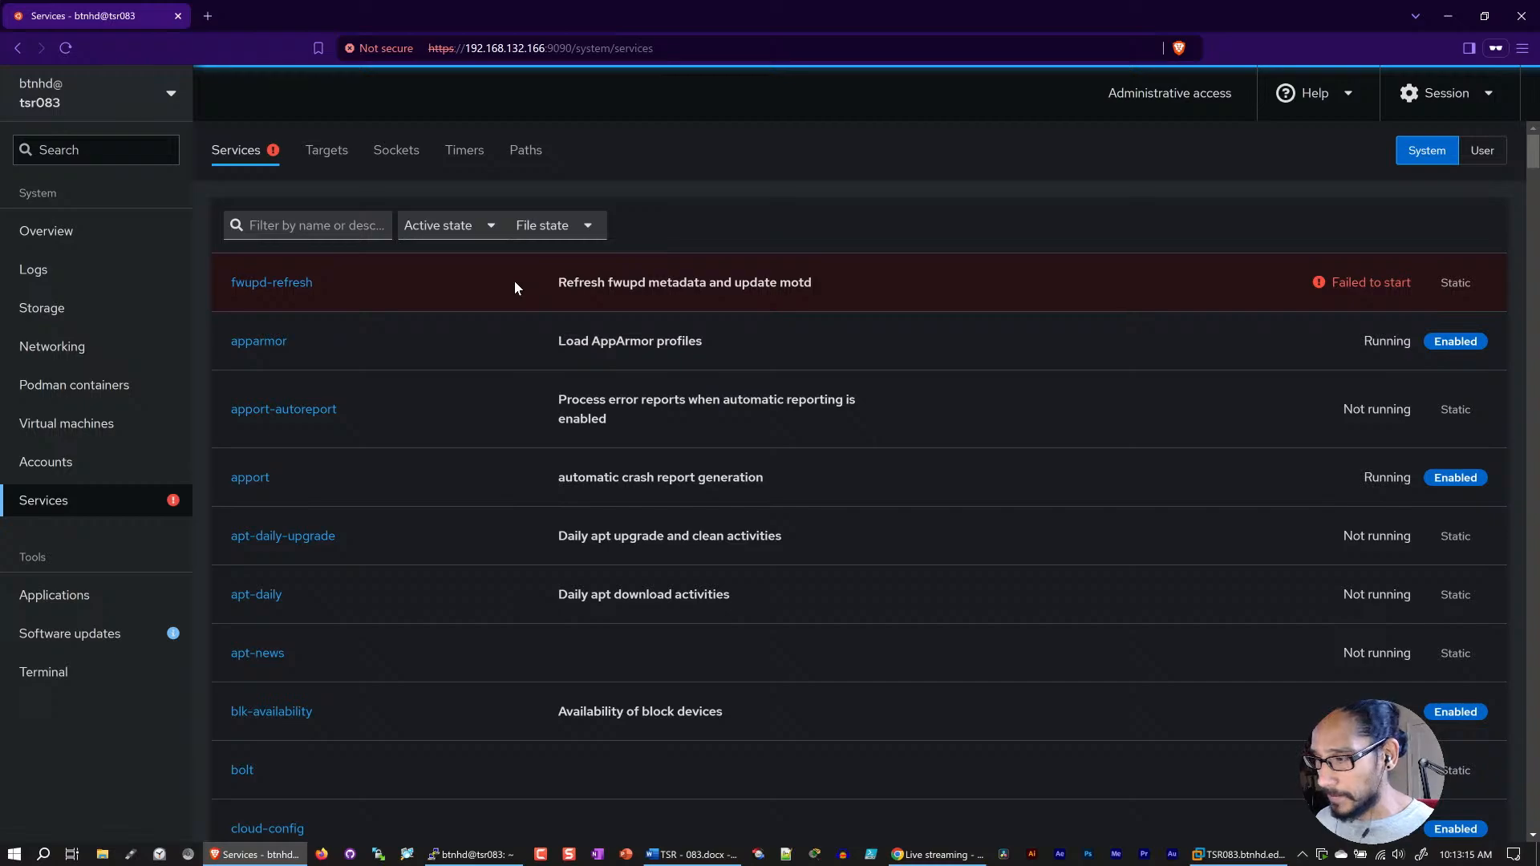
pyautogui.click(285, 287)
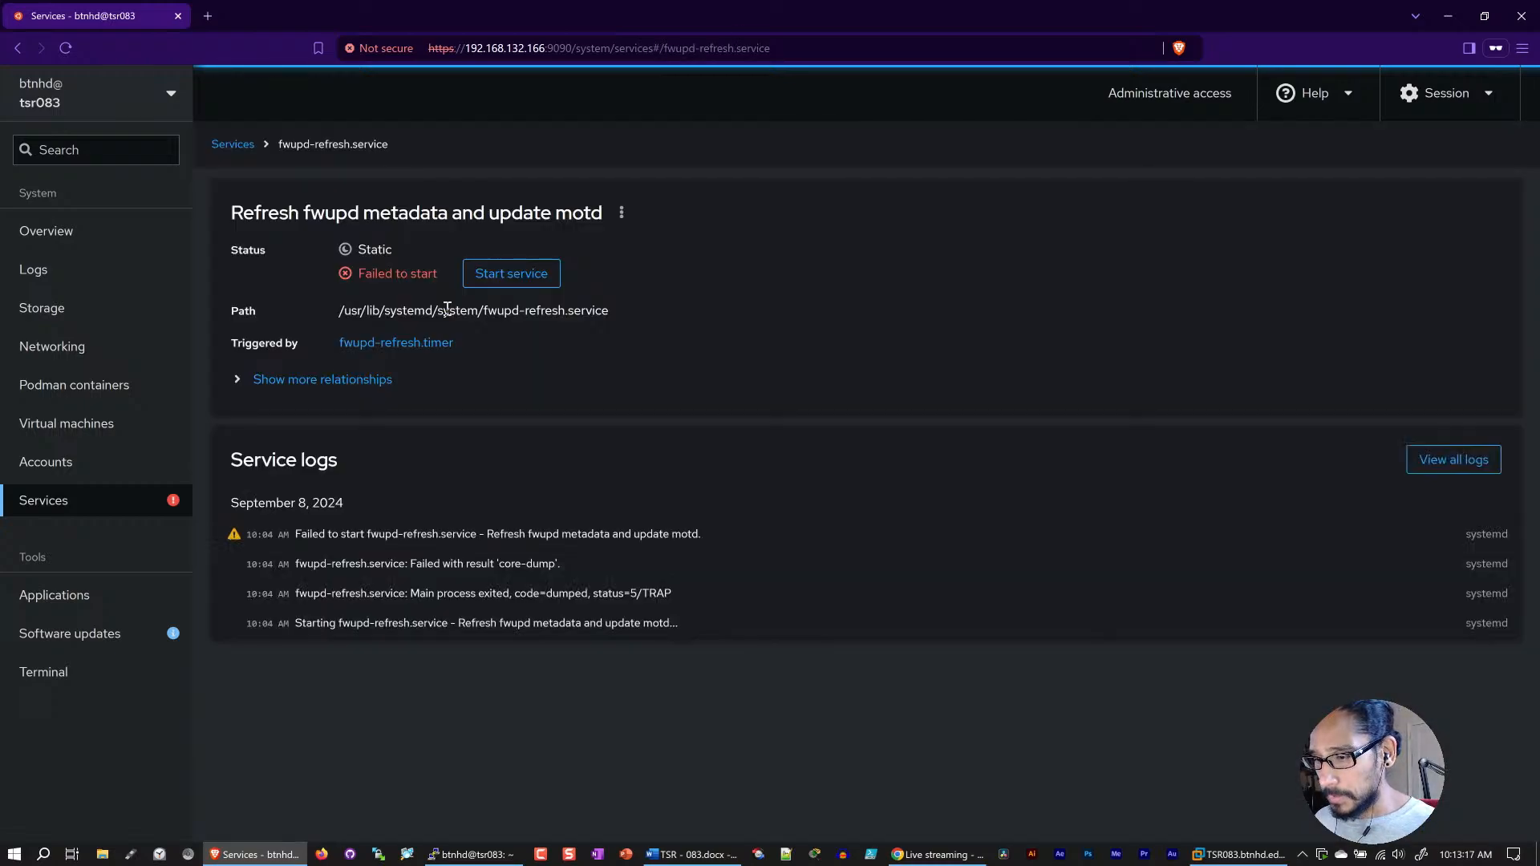
pyautogui.click(512, 277)
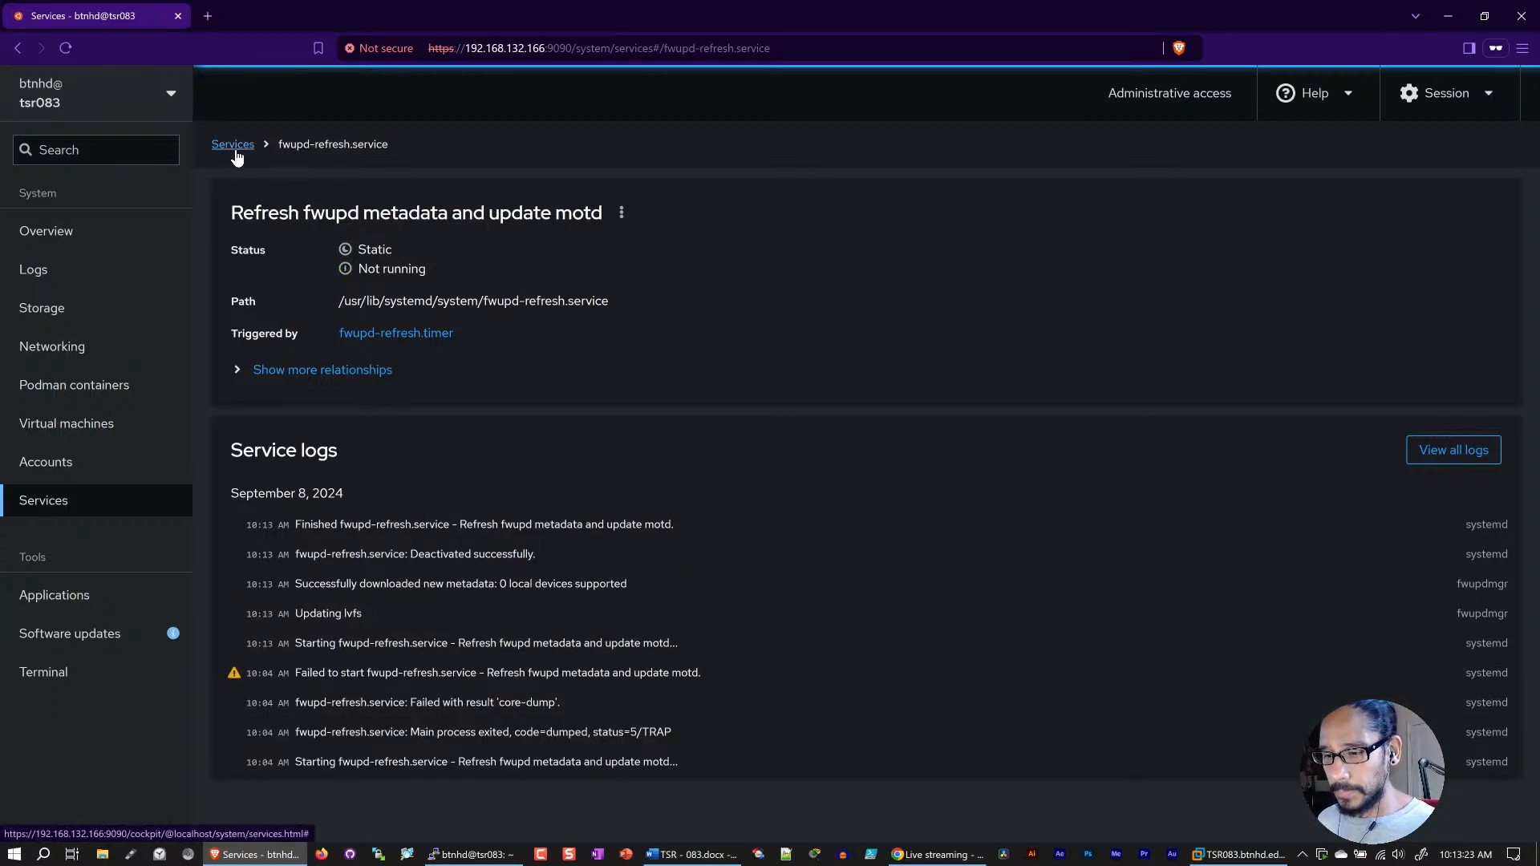
pyautogui.click(233, 145)
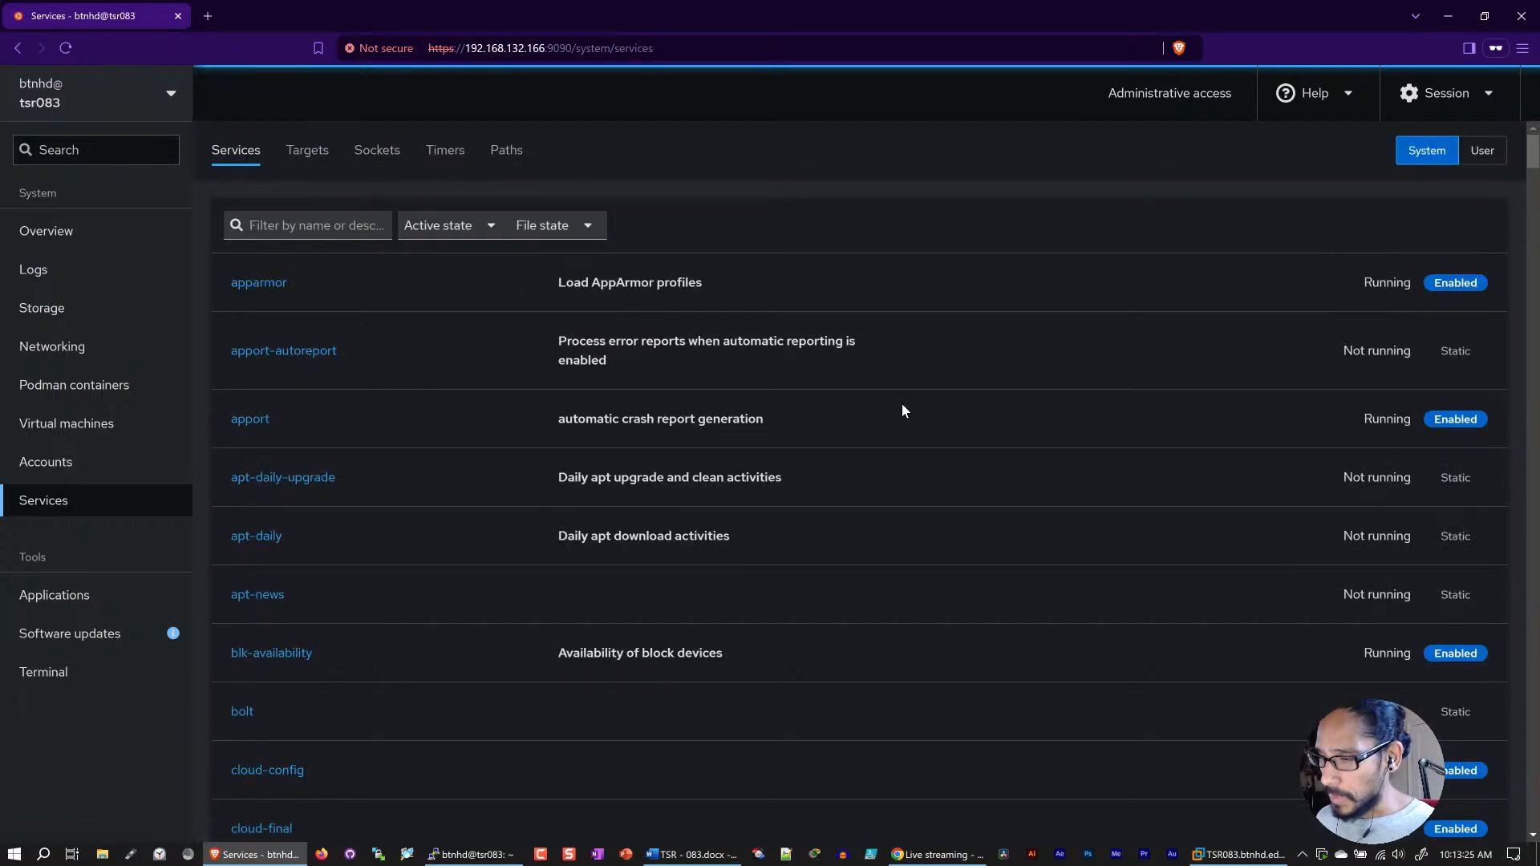
# Step: Open the software updates and examine the change details of the ubuntu-pro-client update
pyautogui.click(120, 633)
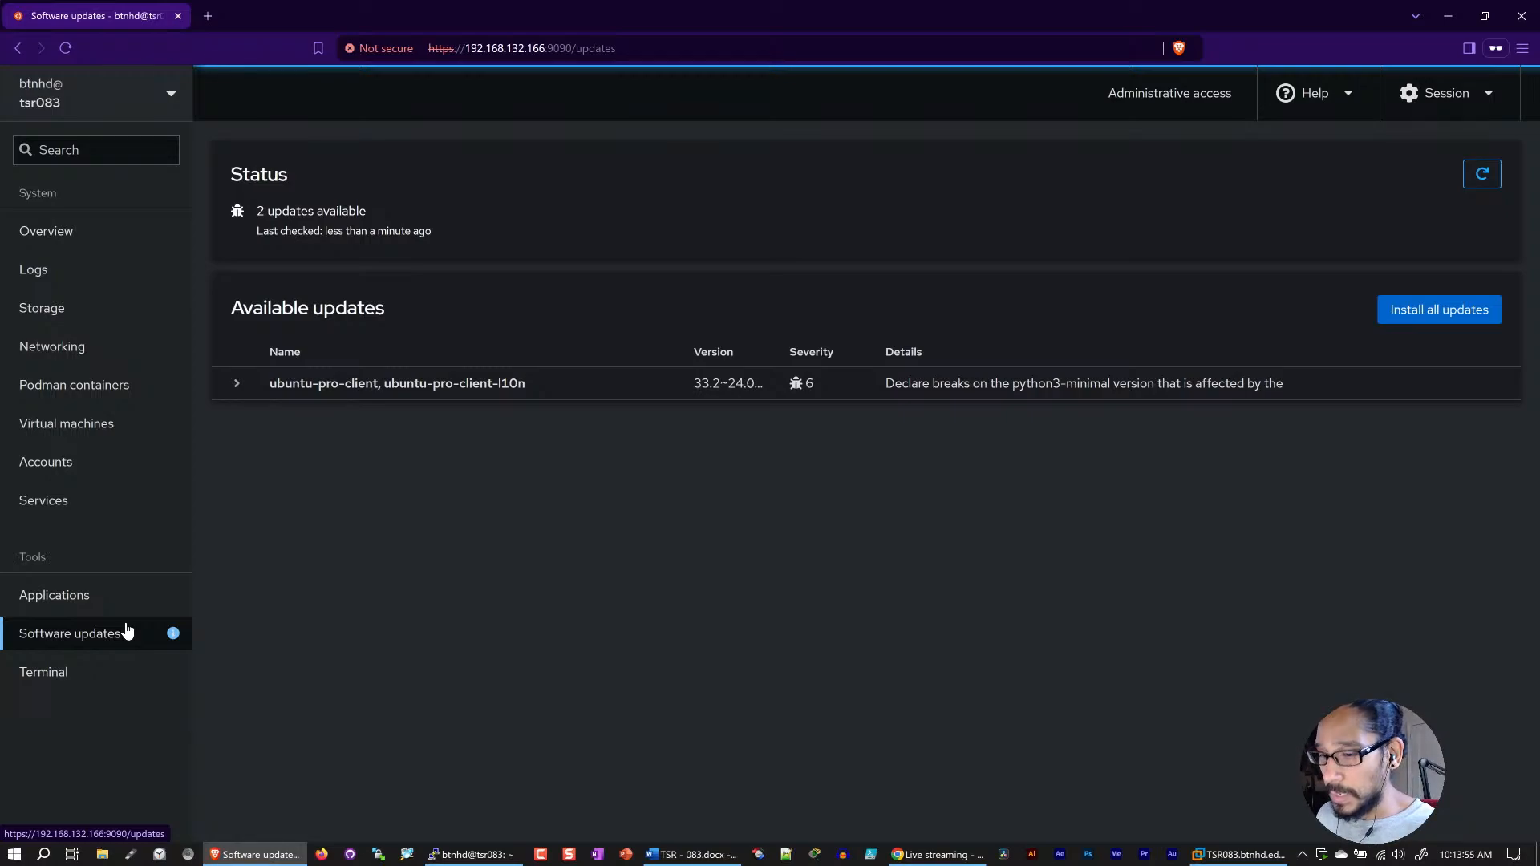
pyautogui.click(240, 386)
pyautogui.scroll(-5, 502, 529)
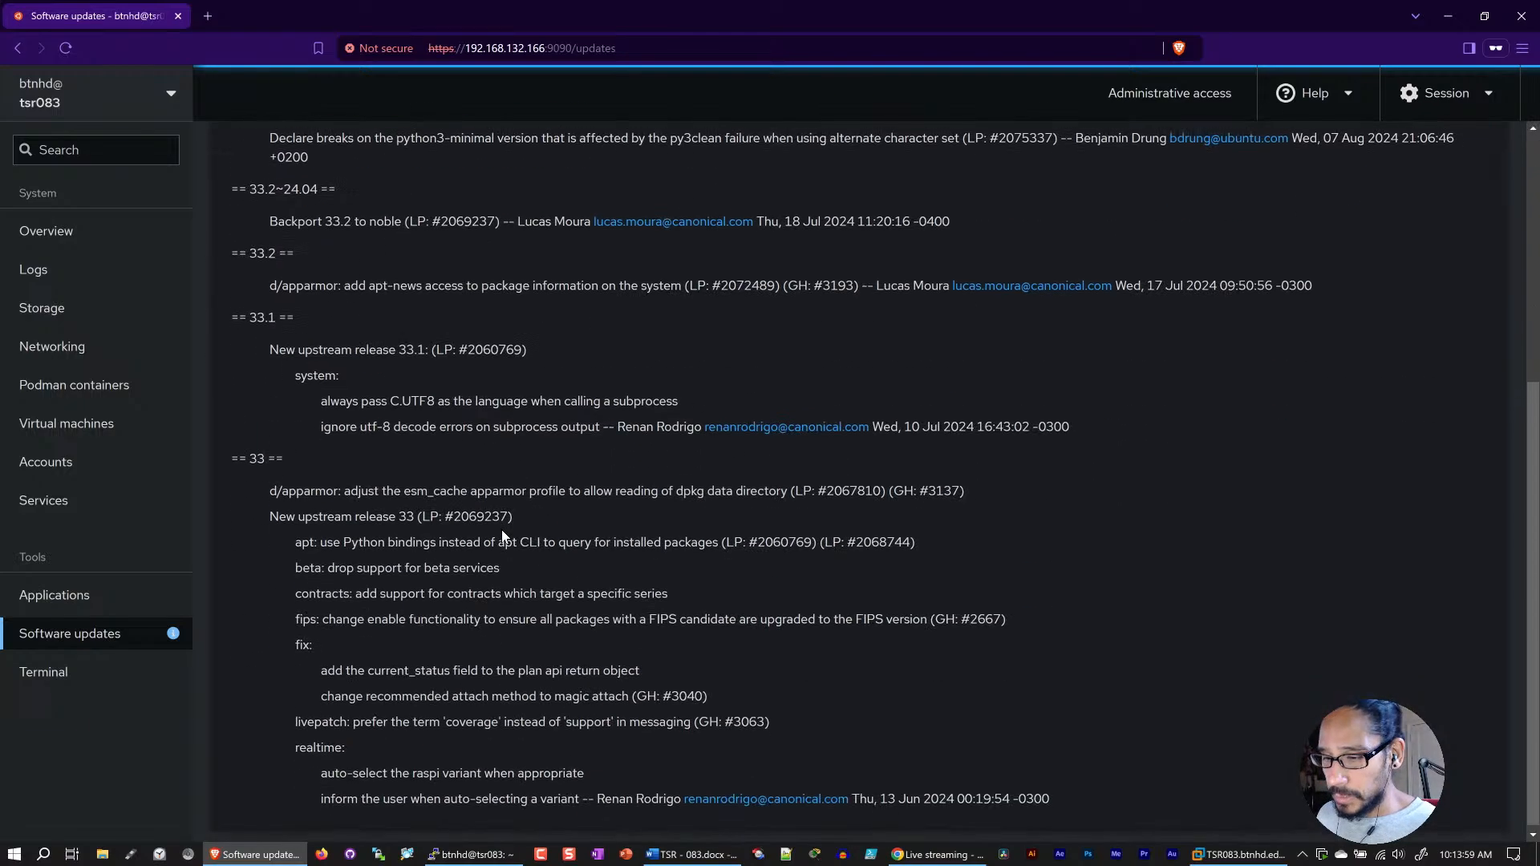
pyautogui.scroll(5, 502, 530)
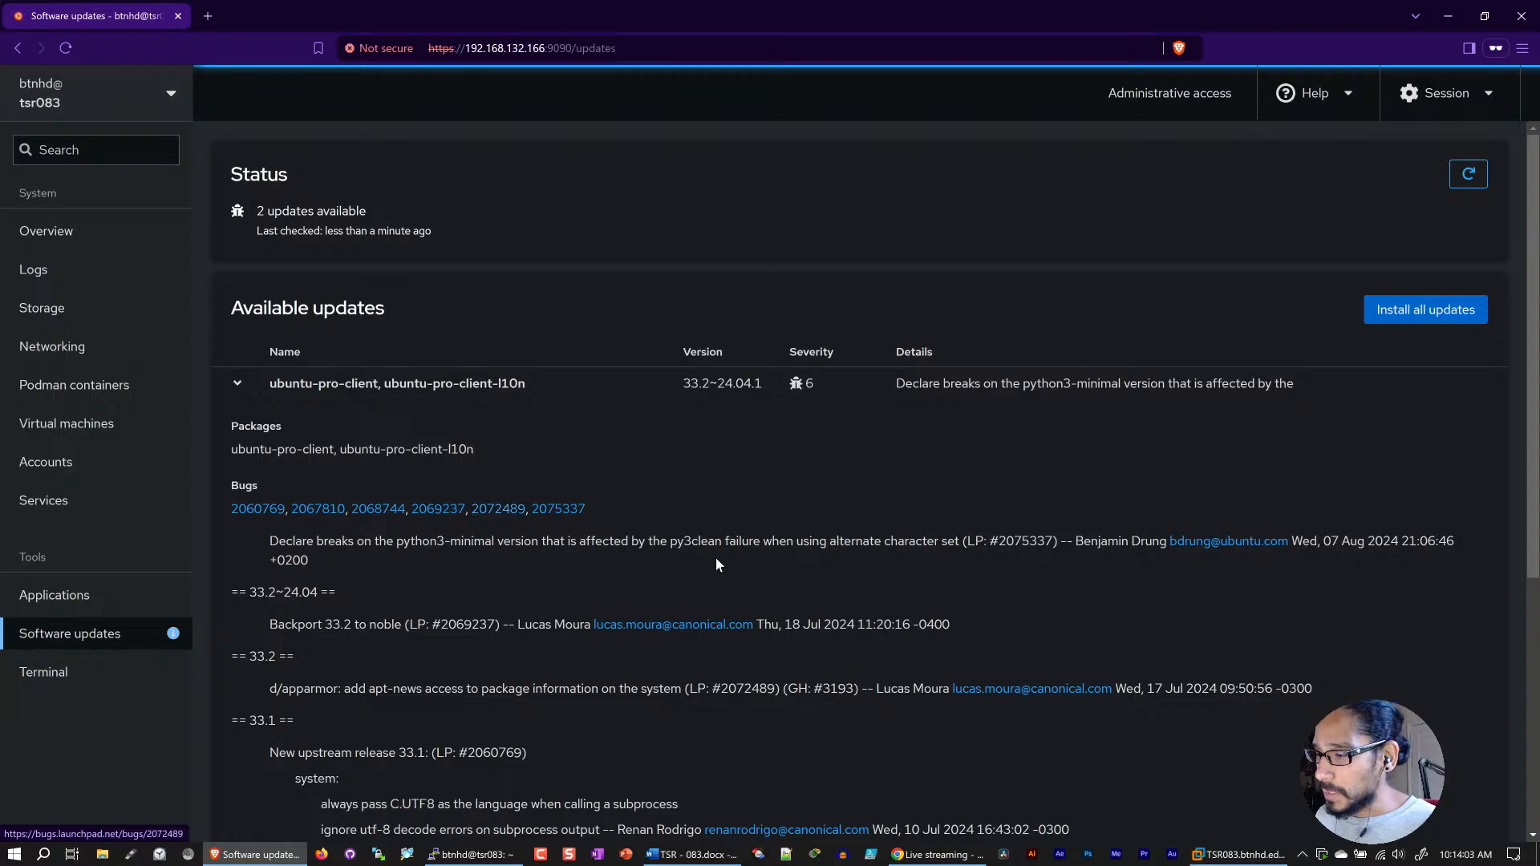
# Step: Install all available updates and expand the package information for the completed update
pyautogui.click(1409, 311)
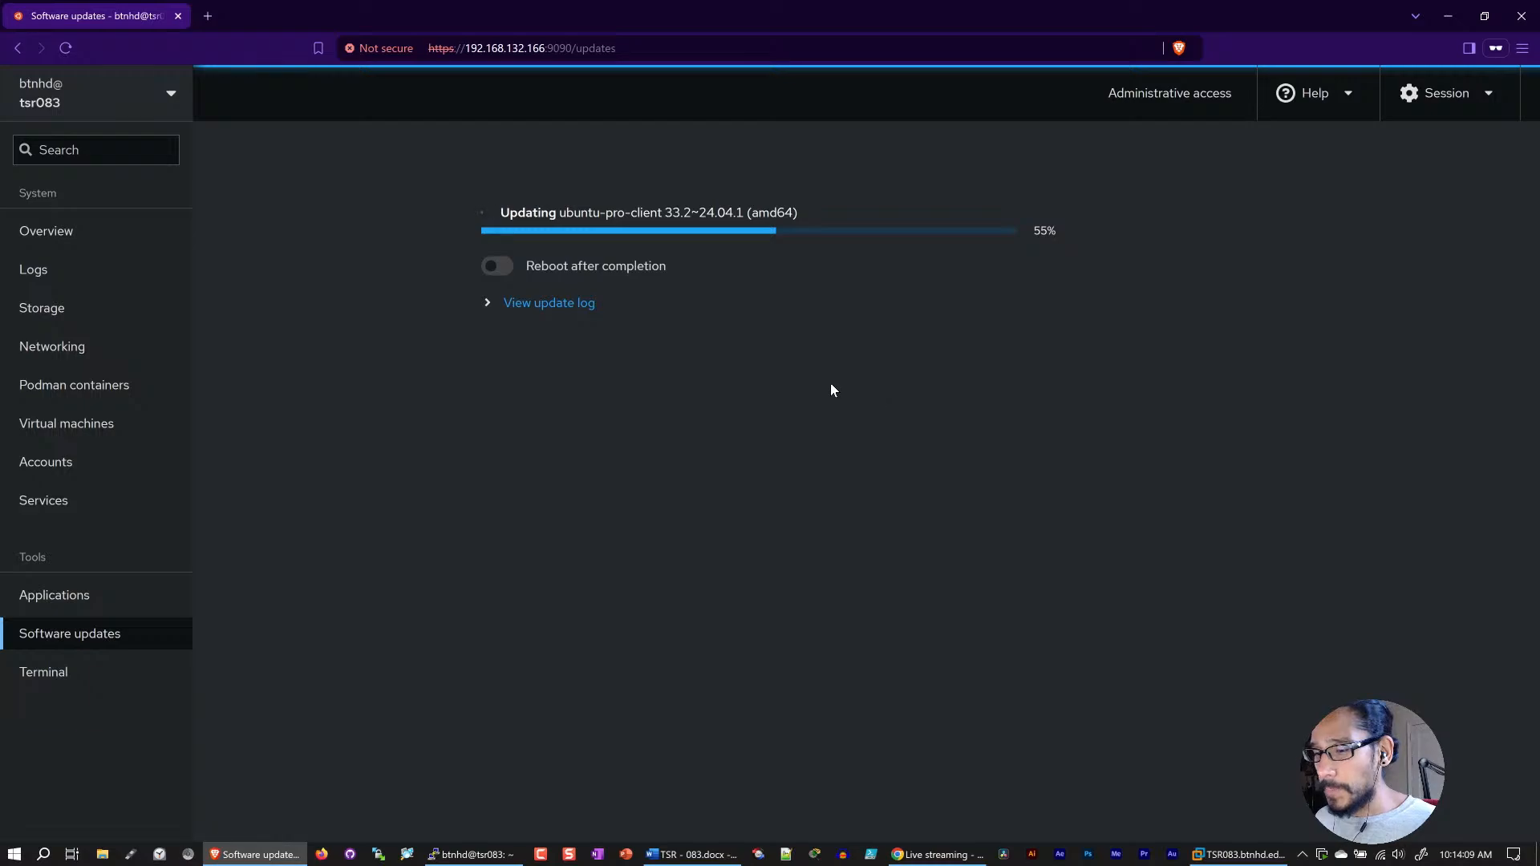
pyautogui.click(486, 304)
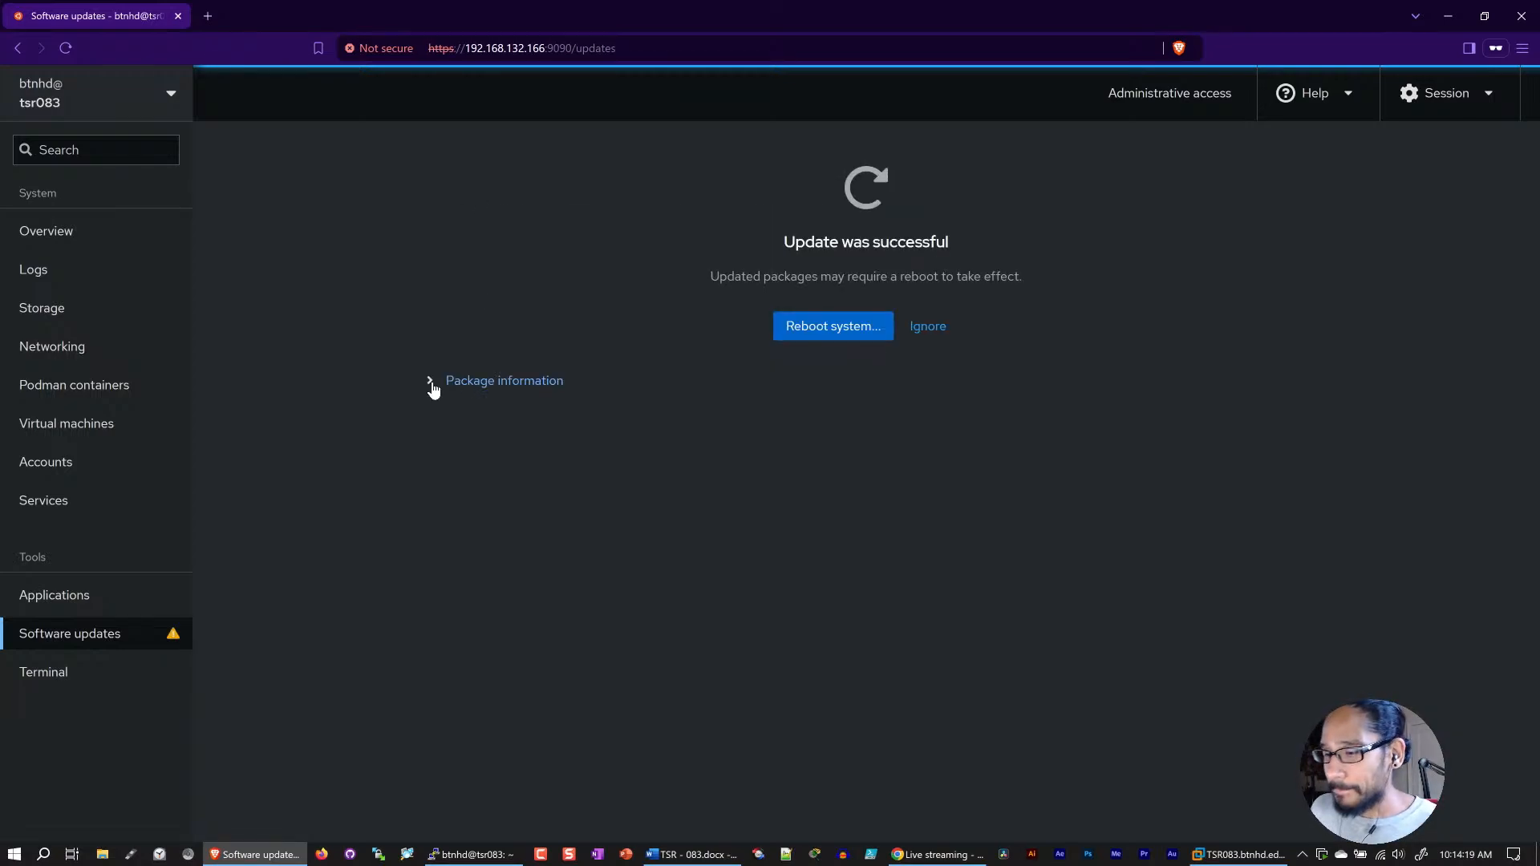
pyautogui.click(433, 389)
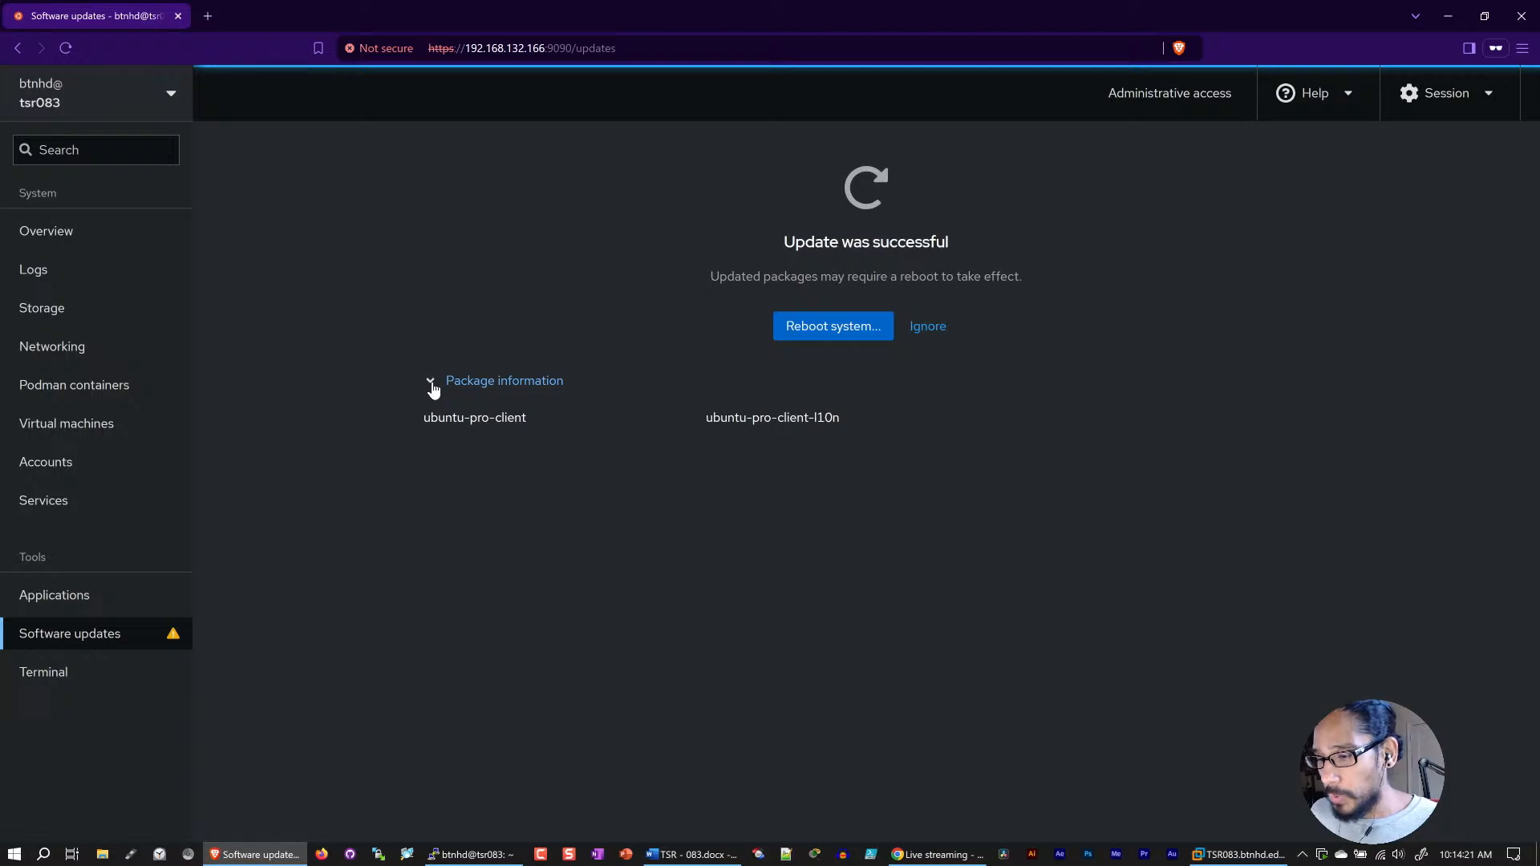
# Step: Start a system reboot request with the message "software updates on 09.08.2024 - " followed by the administrator's first name
pyautogui.click(826, 326)
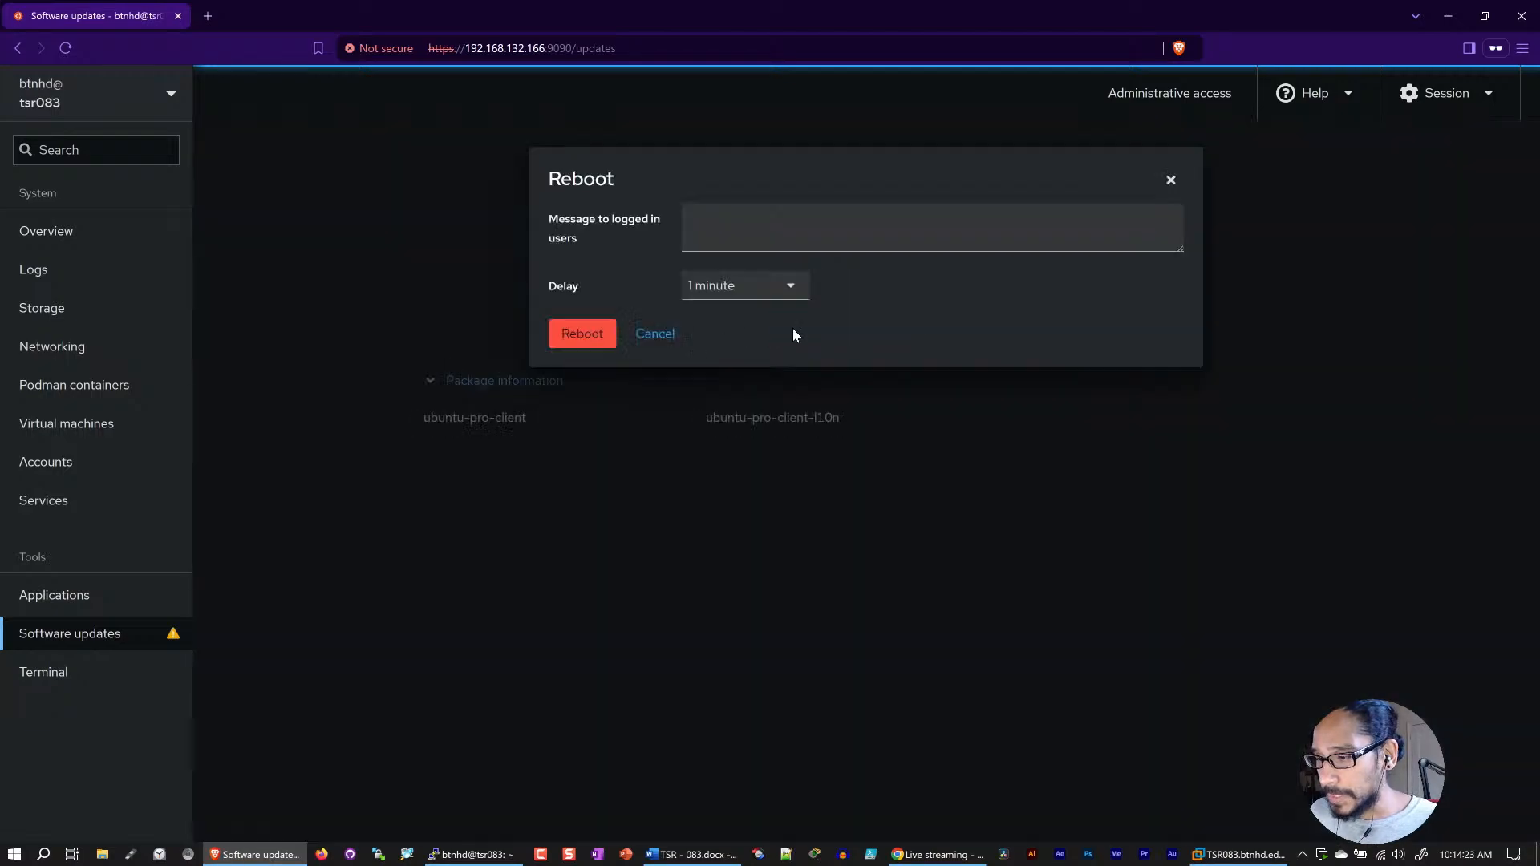
pyautogui.click(736, 233)
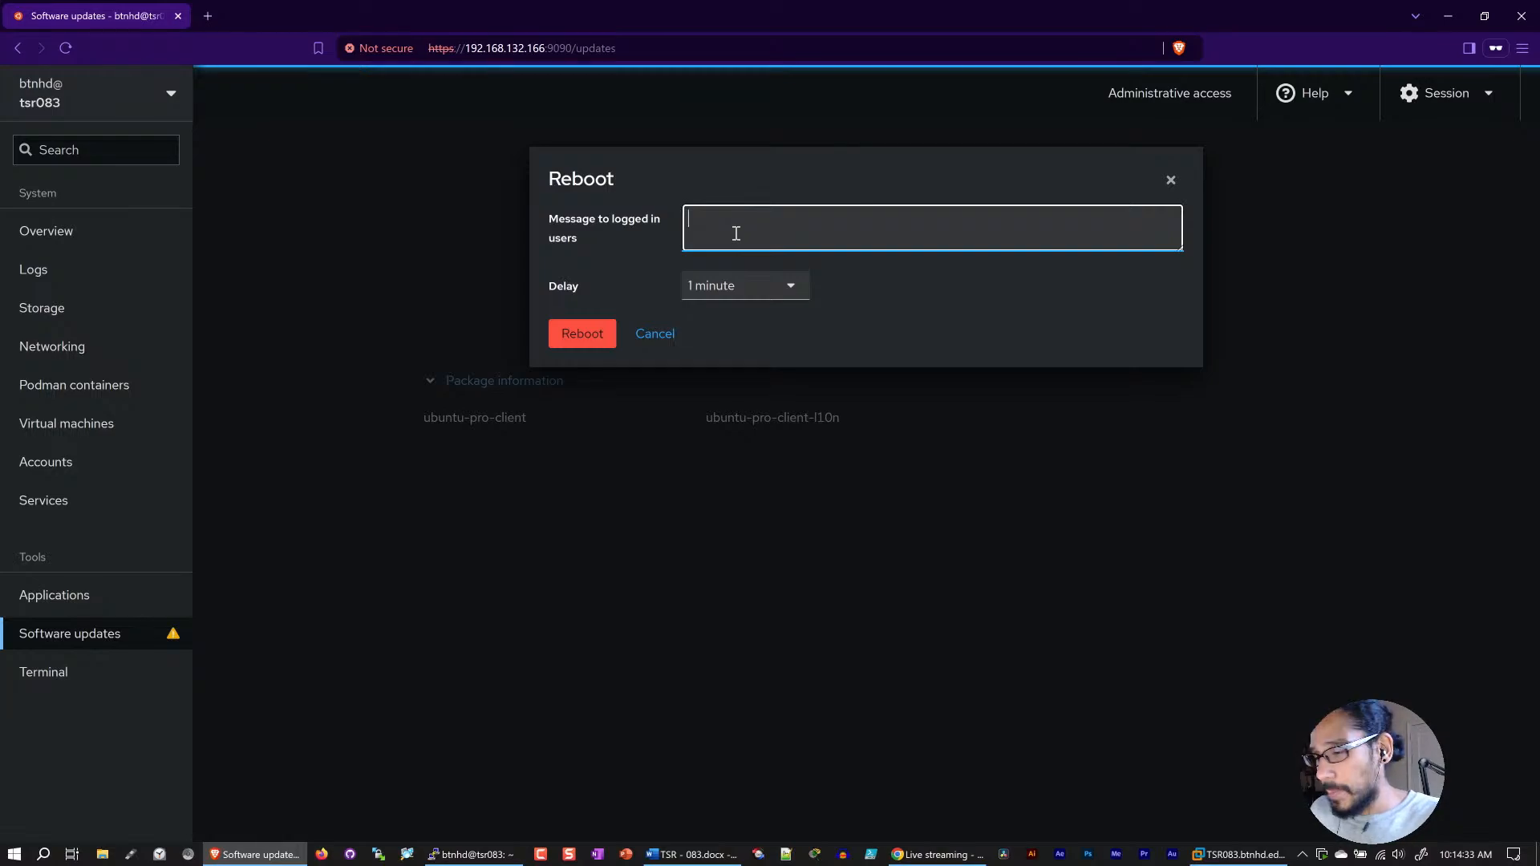
pyautogui.write('softe')
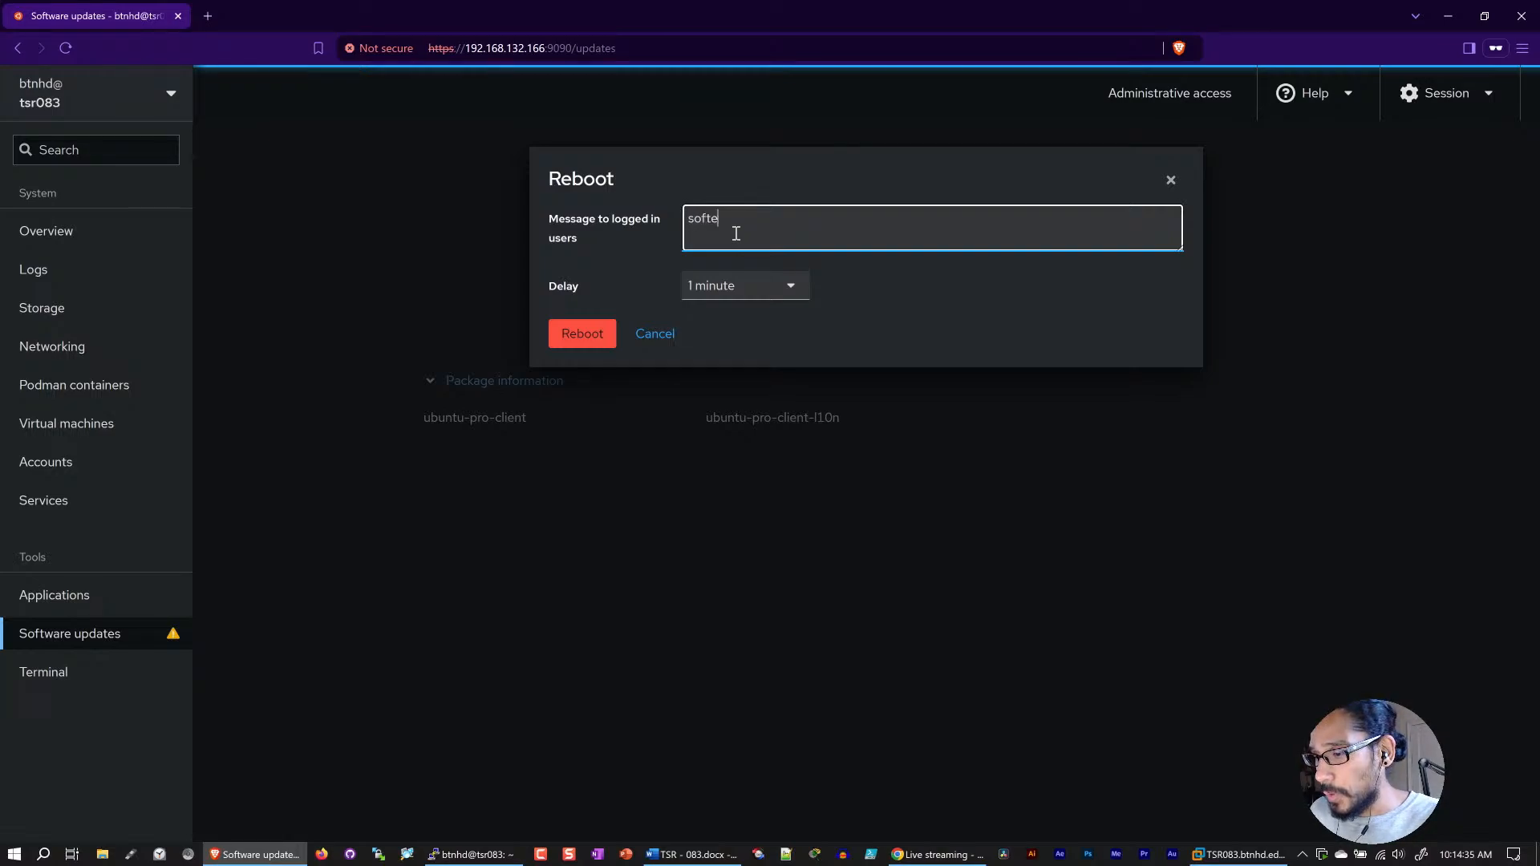
pyautogui.press('BackSpace')
pyautogui.write('ware updates on 09.08.201')
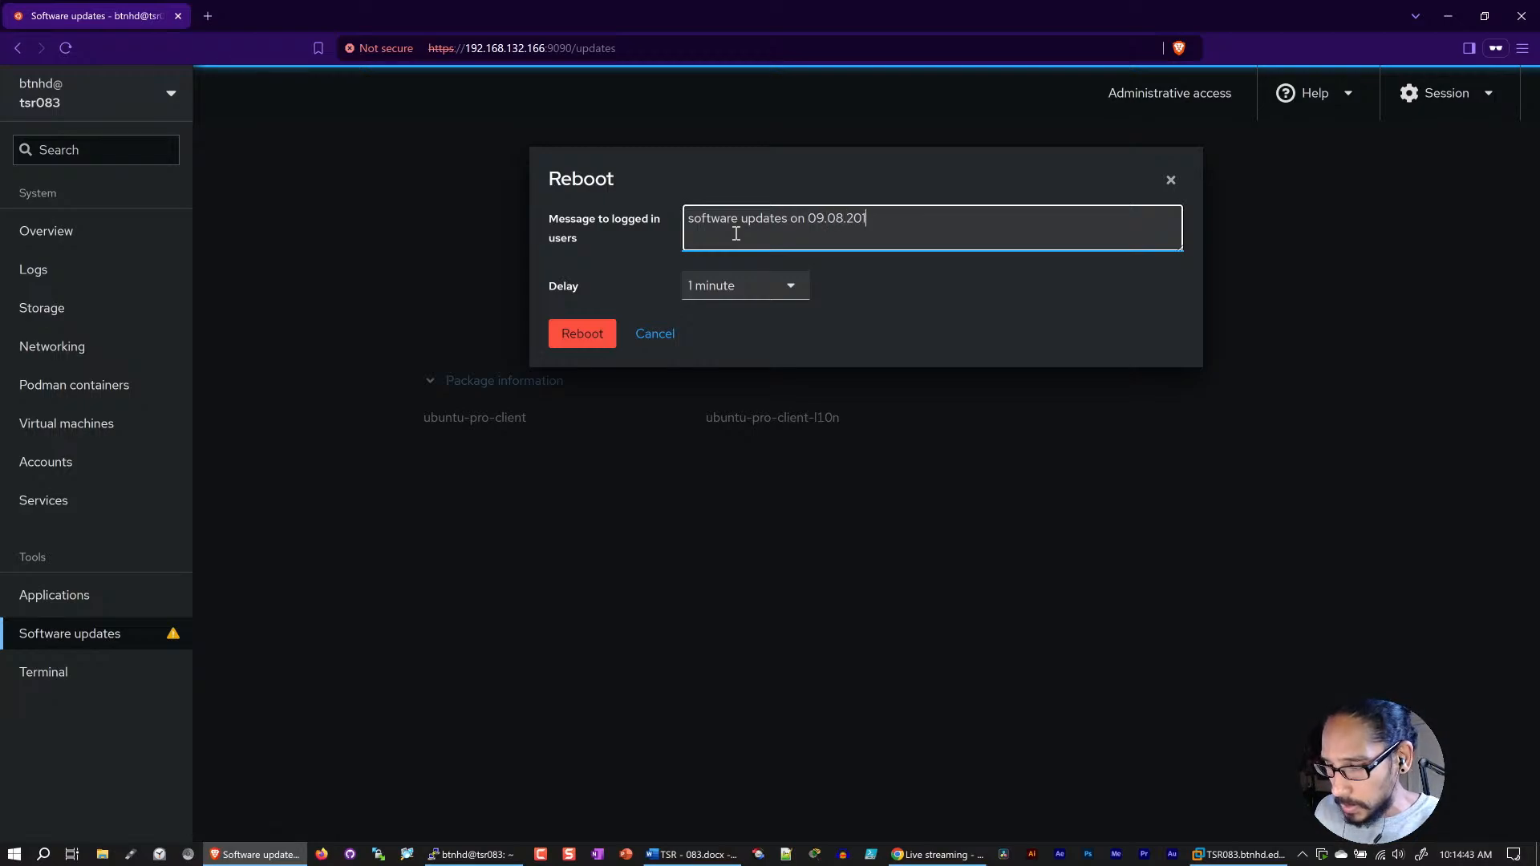
pyautogui.press('BackSpace')
pyautogui.write('24')
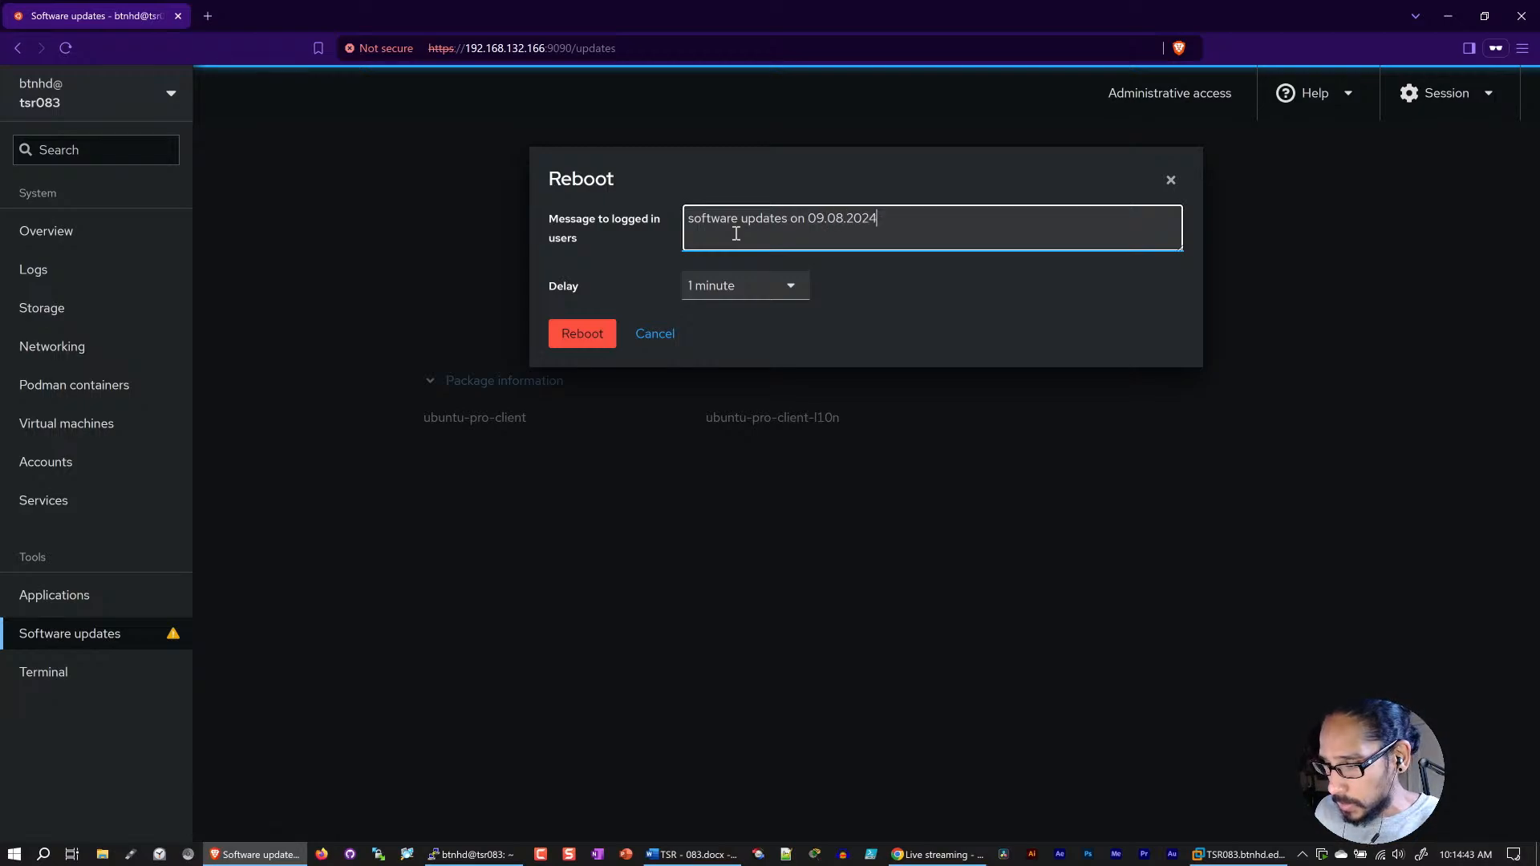
pyautogui.write(' - Bernardo')
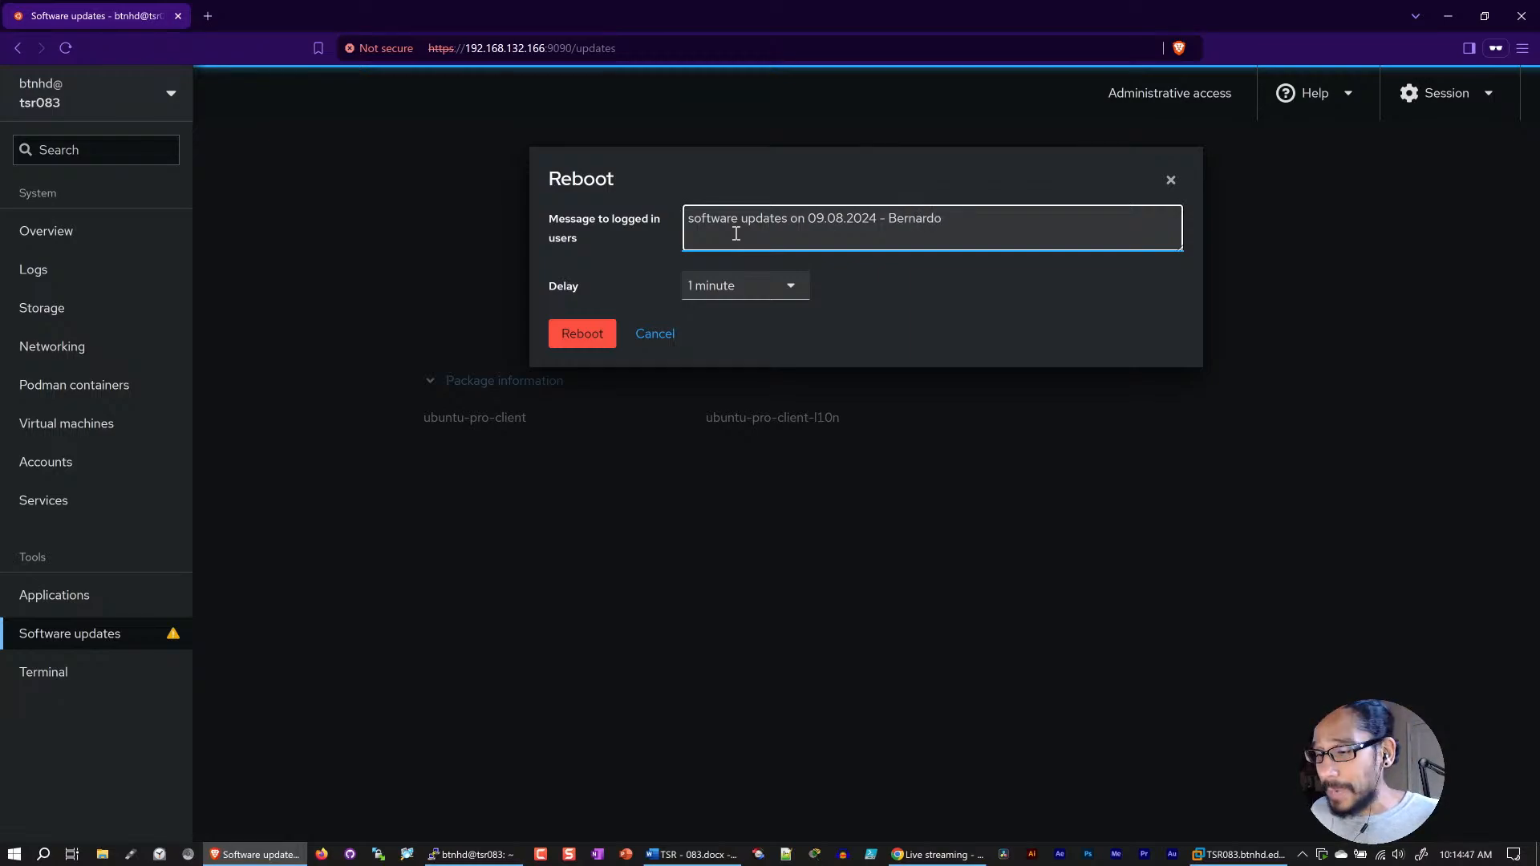
# Step: Set the reboot delay to No delay and reboot the server
pyautogui.click(758, 291)
pyautogui.click(730, 321)
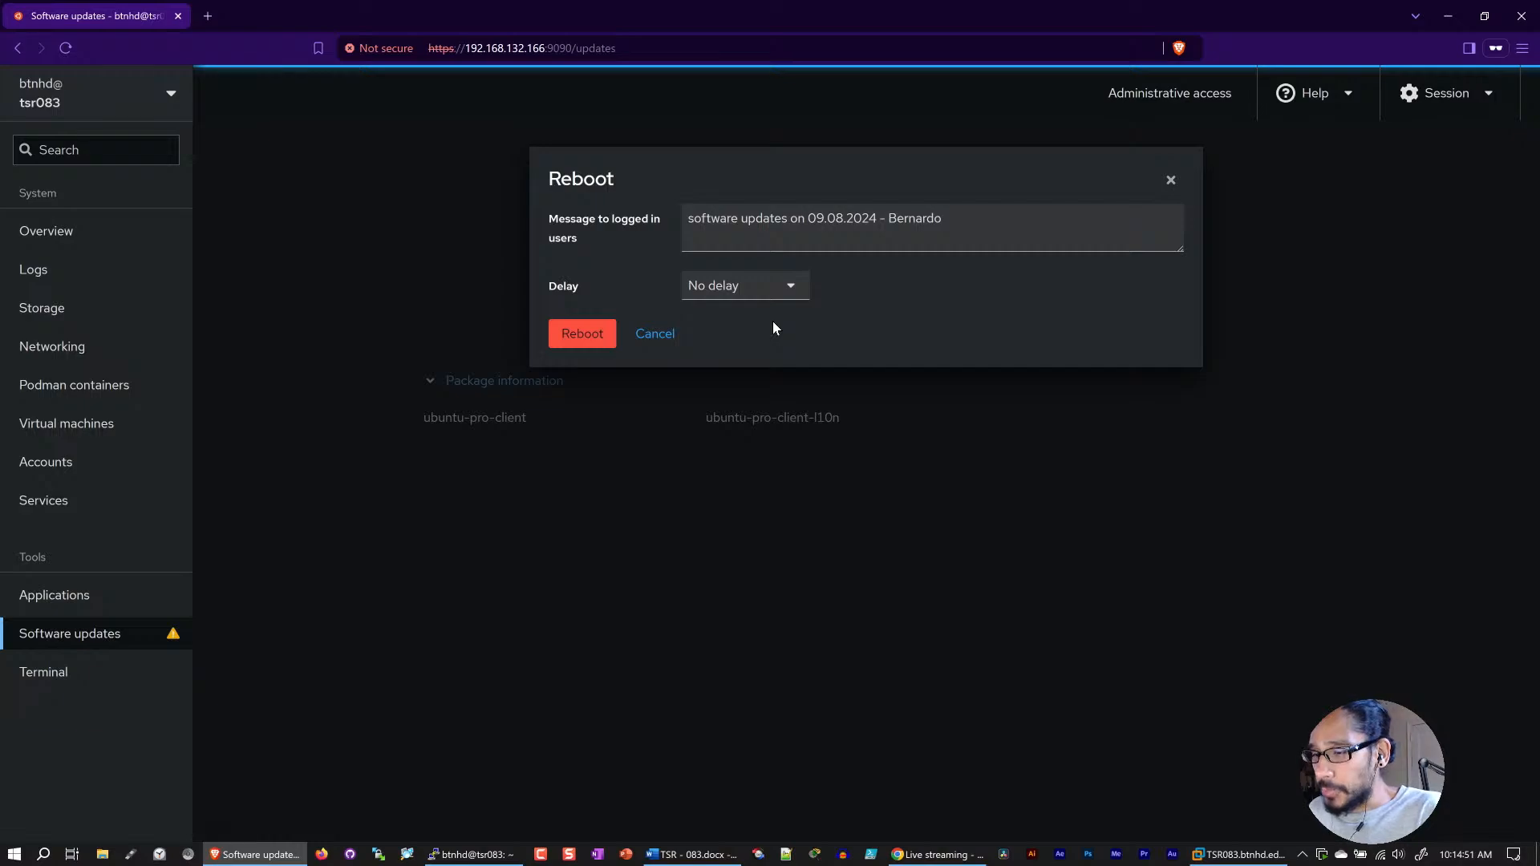
pyautogui.click(583, 333)
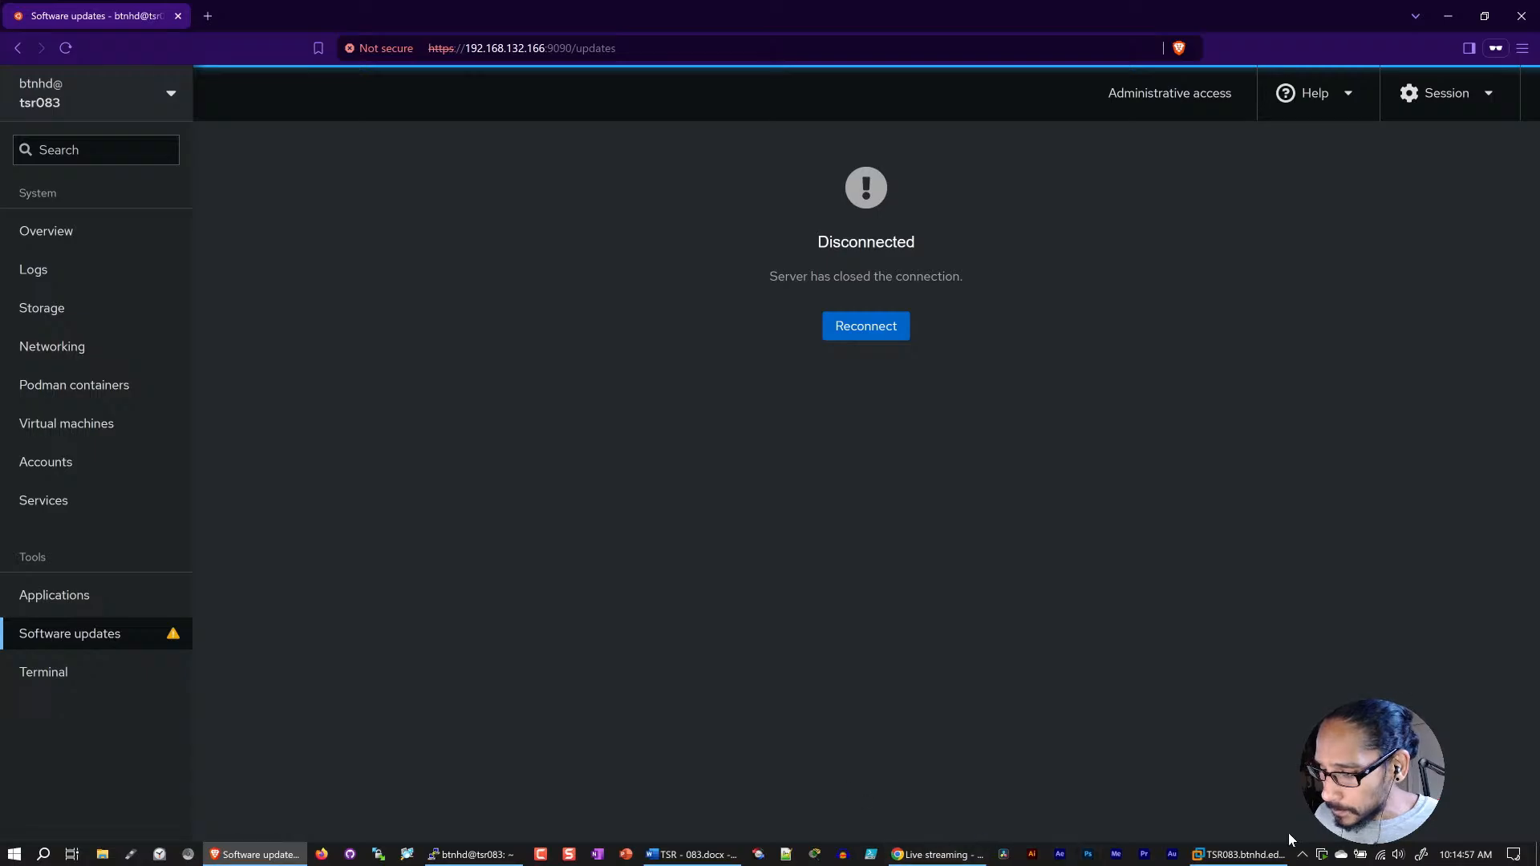
# Step: Check the rebooting TSR083 VM in VMware Workstation, dismissing the PuTTY fatal error before returning to the VM console
pyautogui.click(1247, 854)
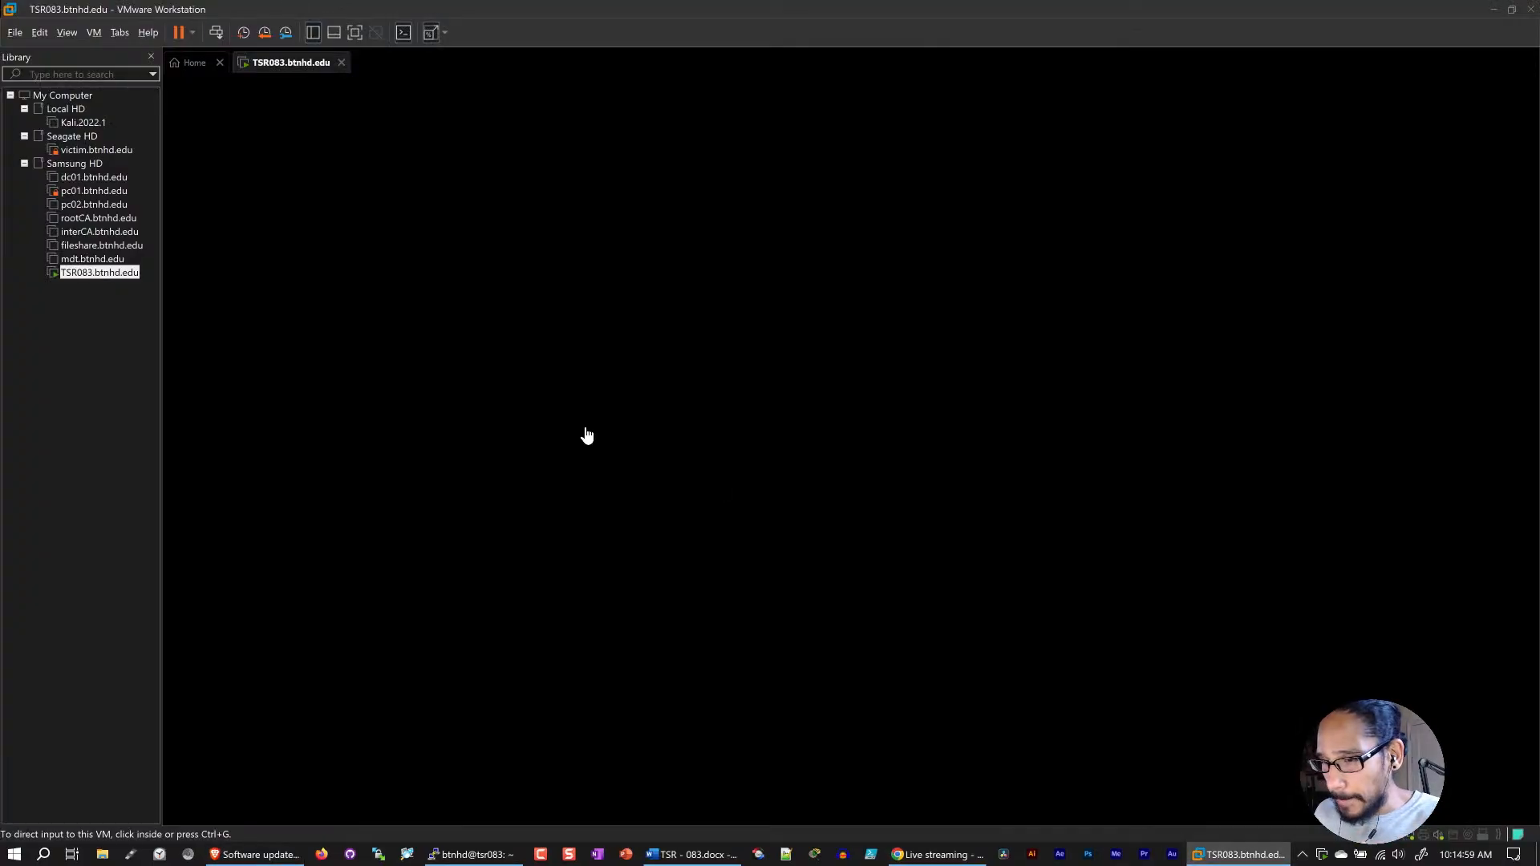
pyautogui.click(472, 854)
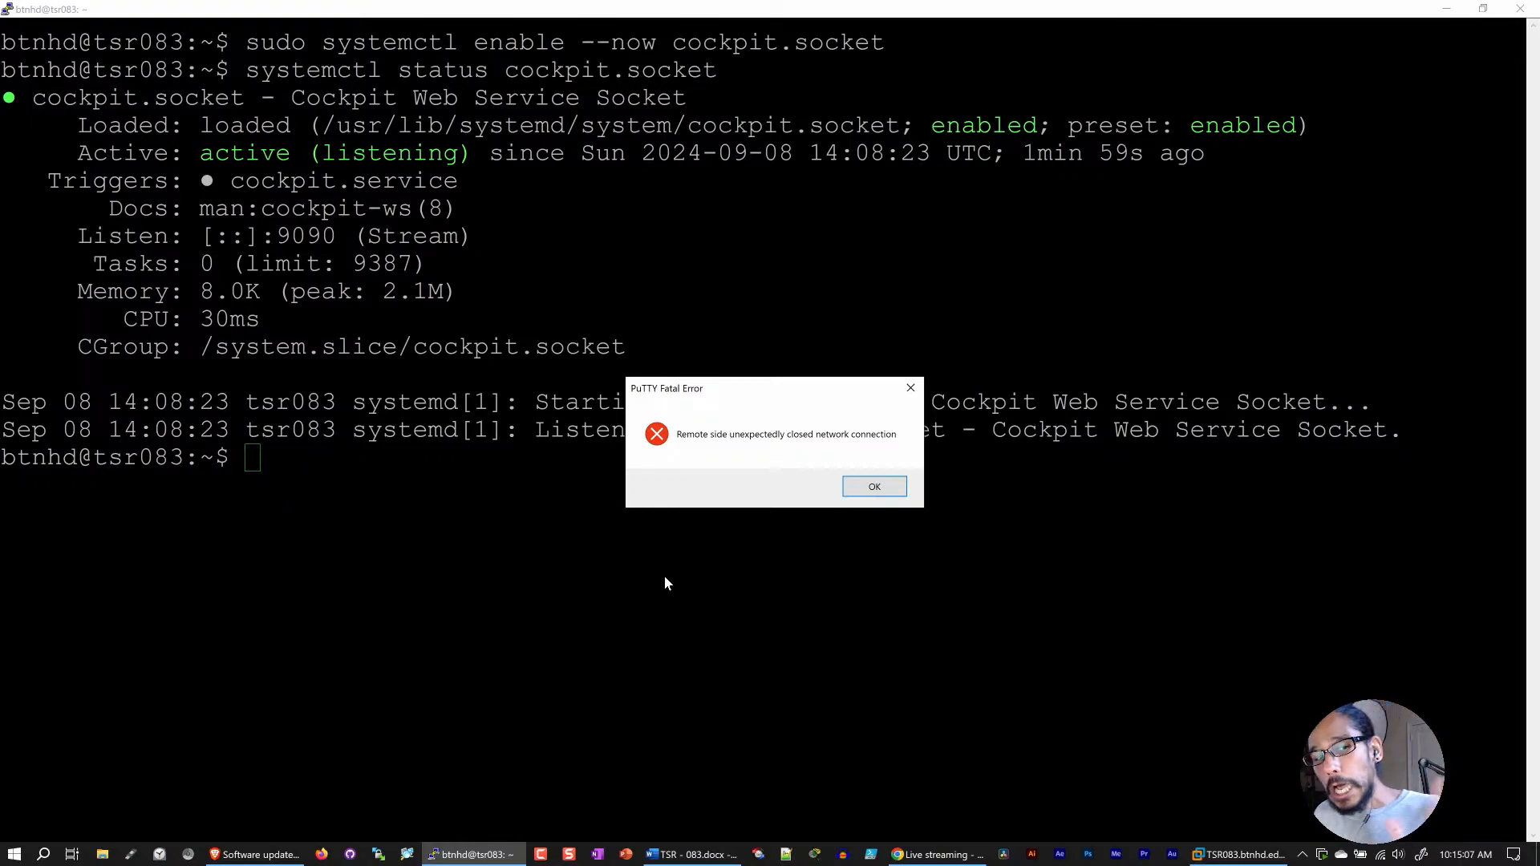
pyautogui.click(876, 487)
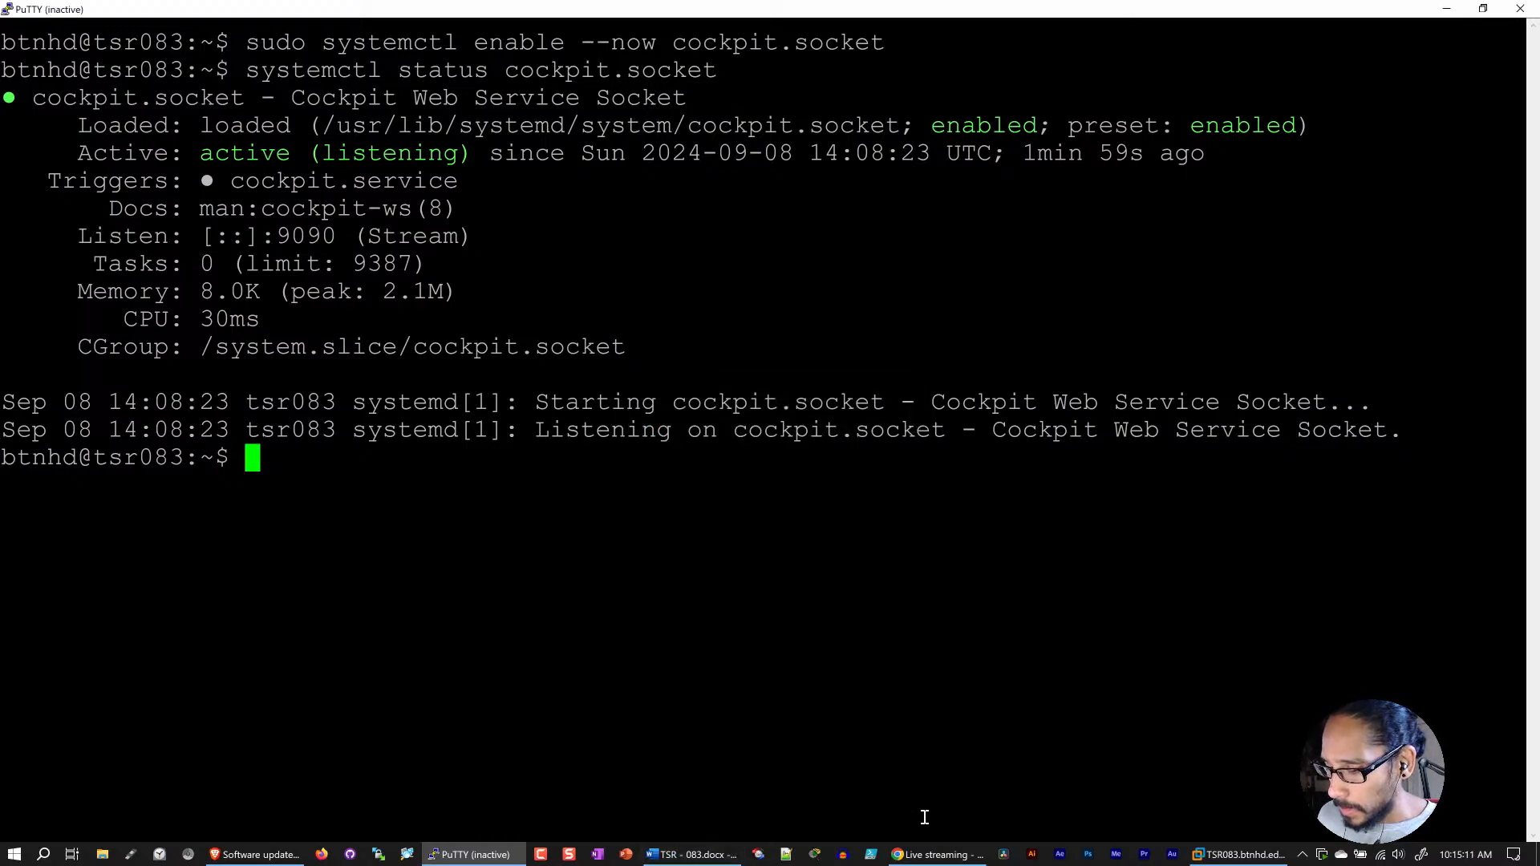
pyautogui.click(1267, 858)
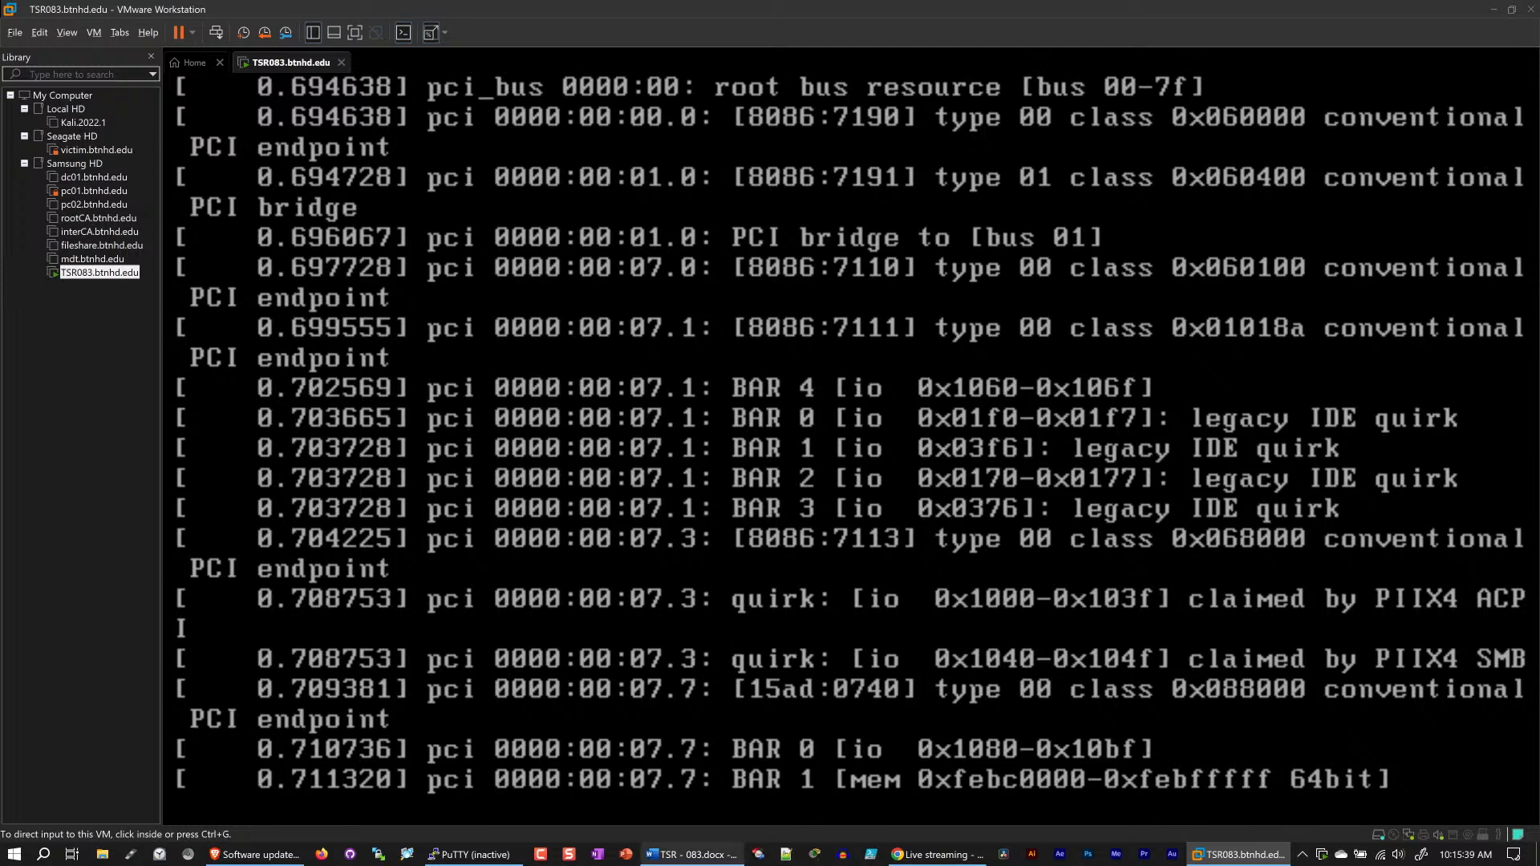
# Step: Check the rebooting TSR083 VM's console in VMware Workstation, refreshing its view until the login prompt can be read
pyautogui.click(965, 862)
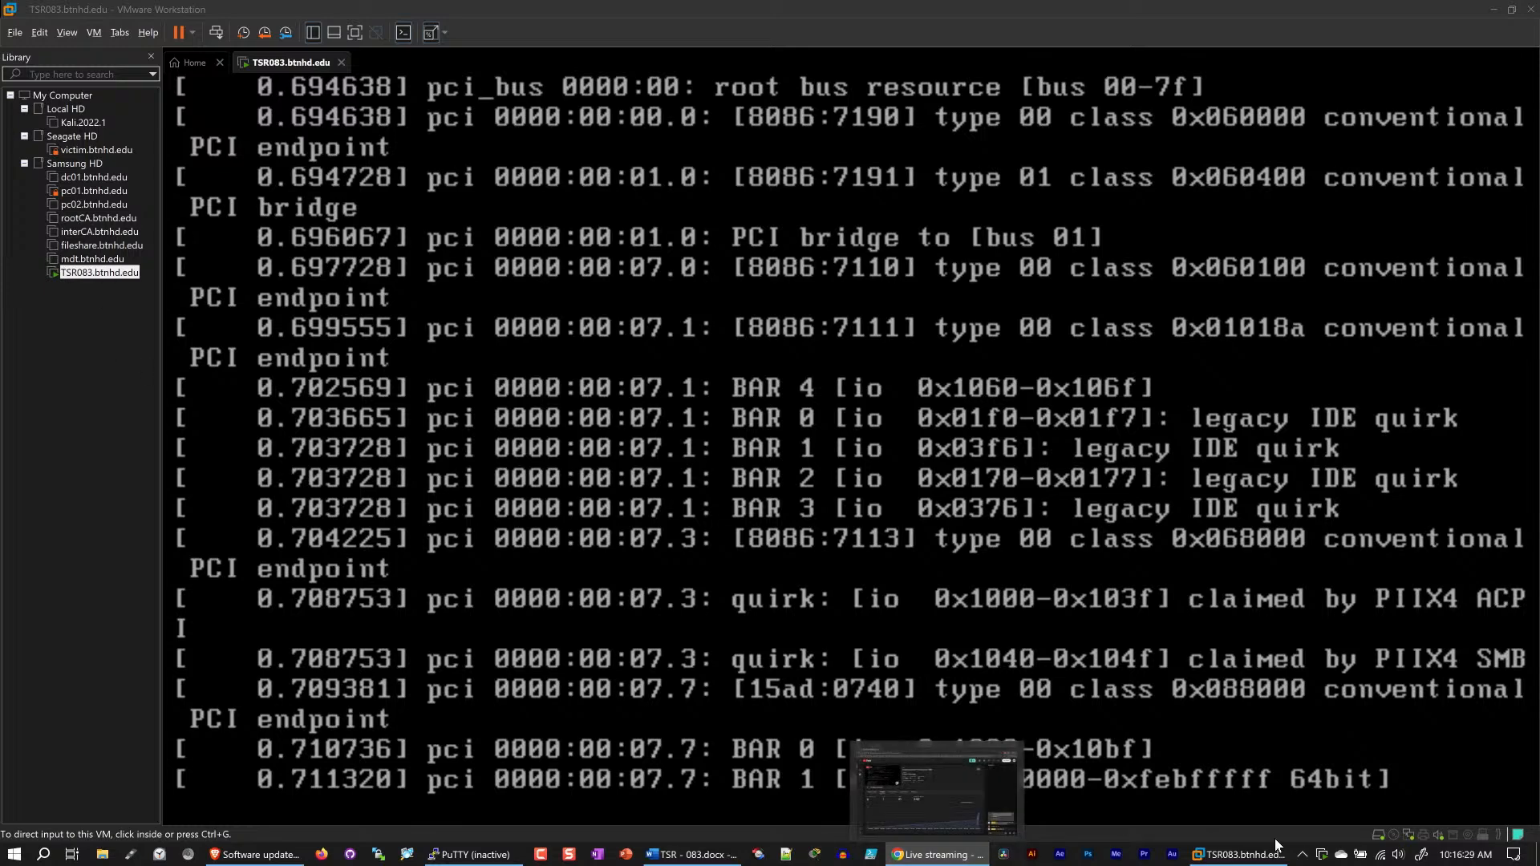
pyautogui.click(1250, 862)
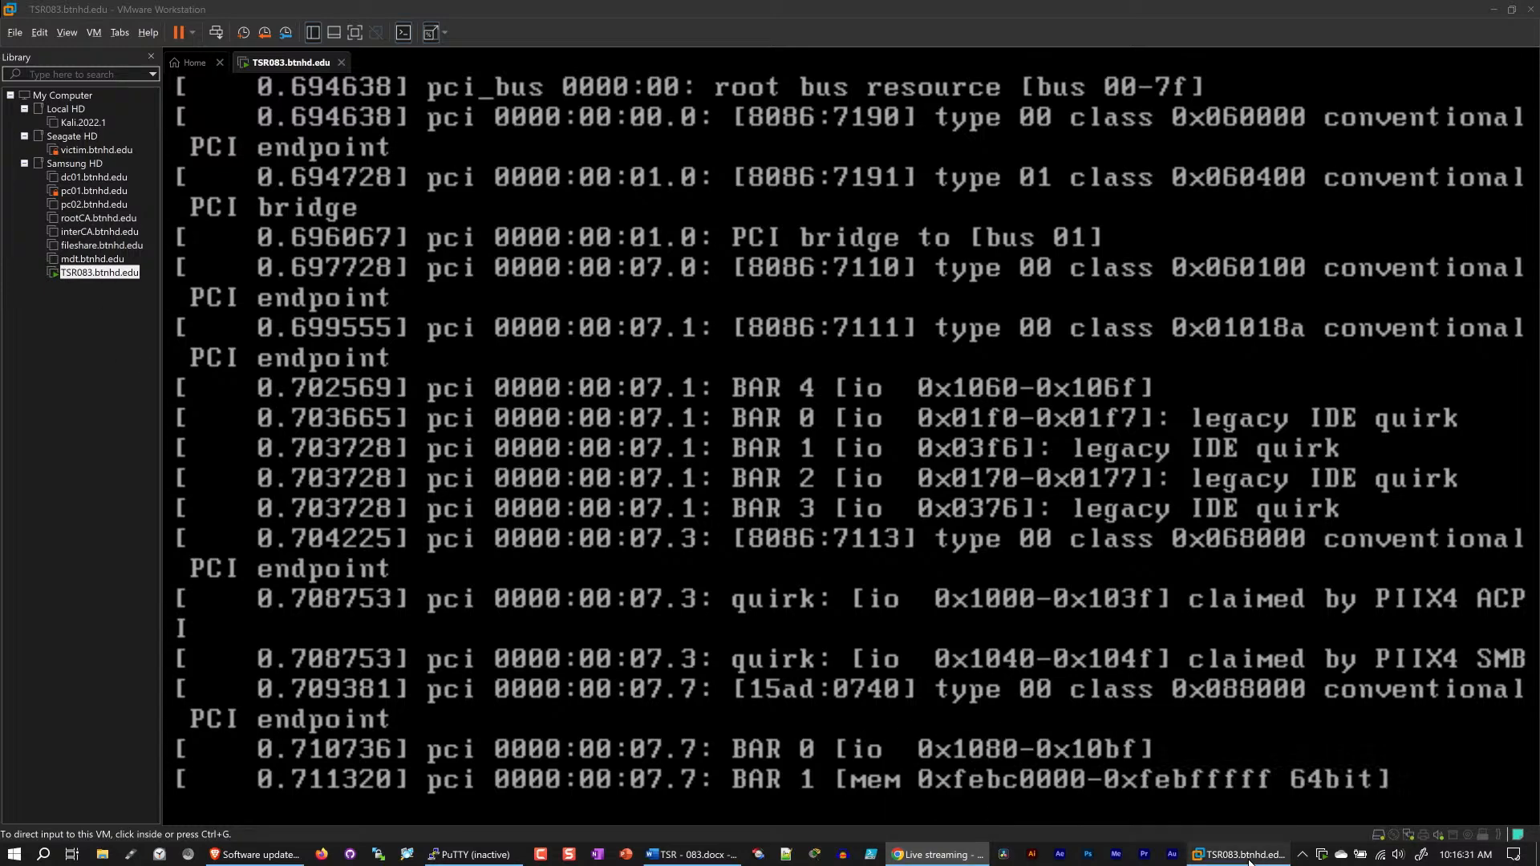
pyautogui.click(478, 855)
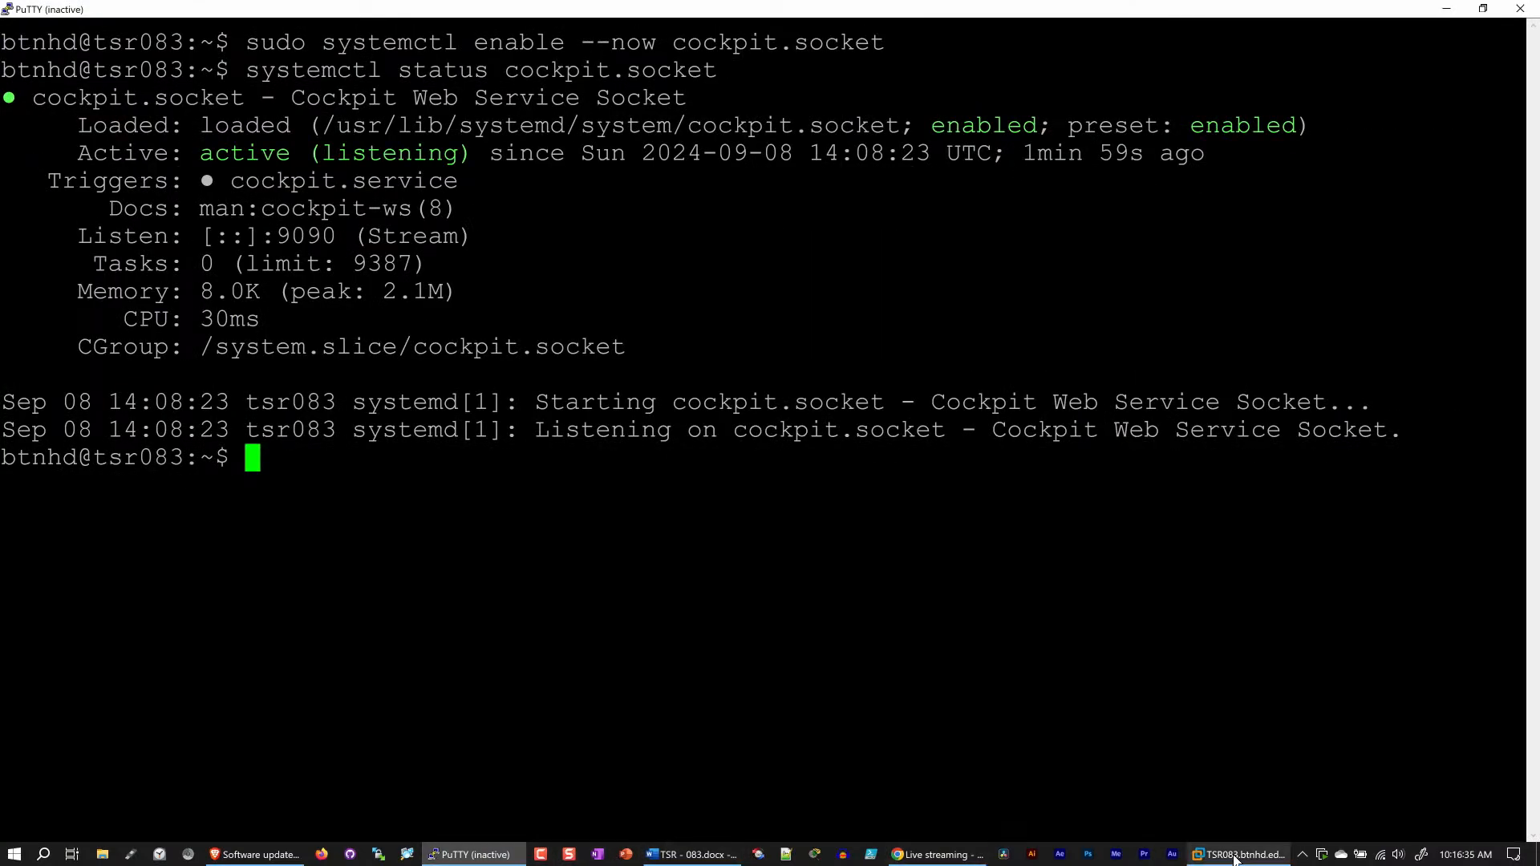
pyautogui.moveTo(1235, 859)
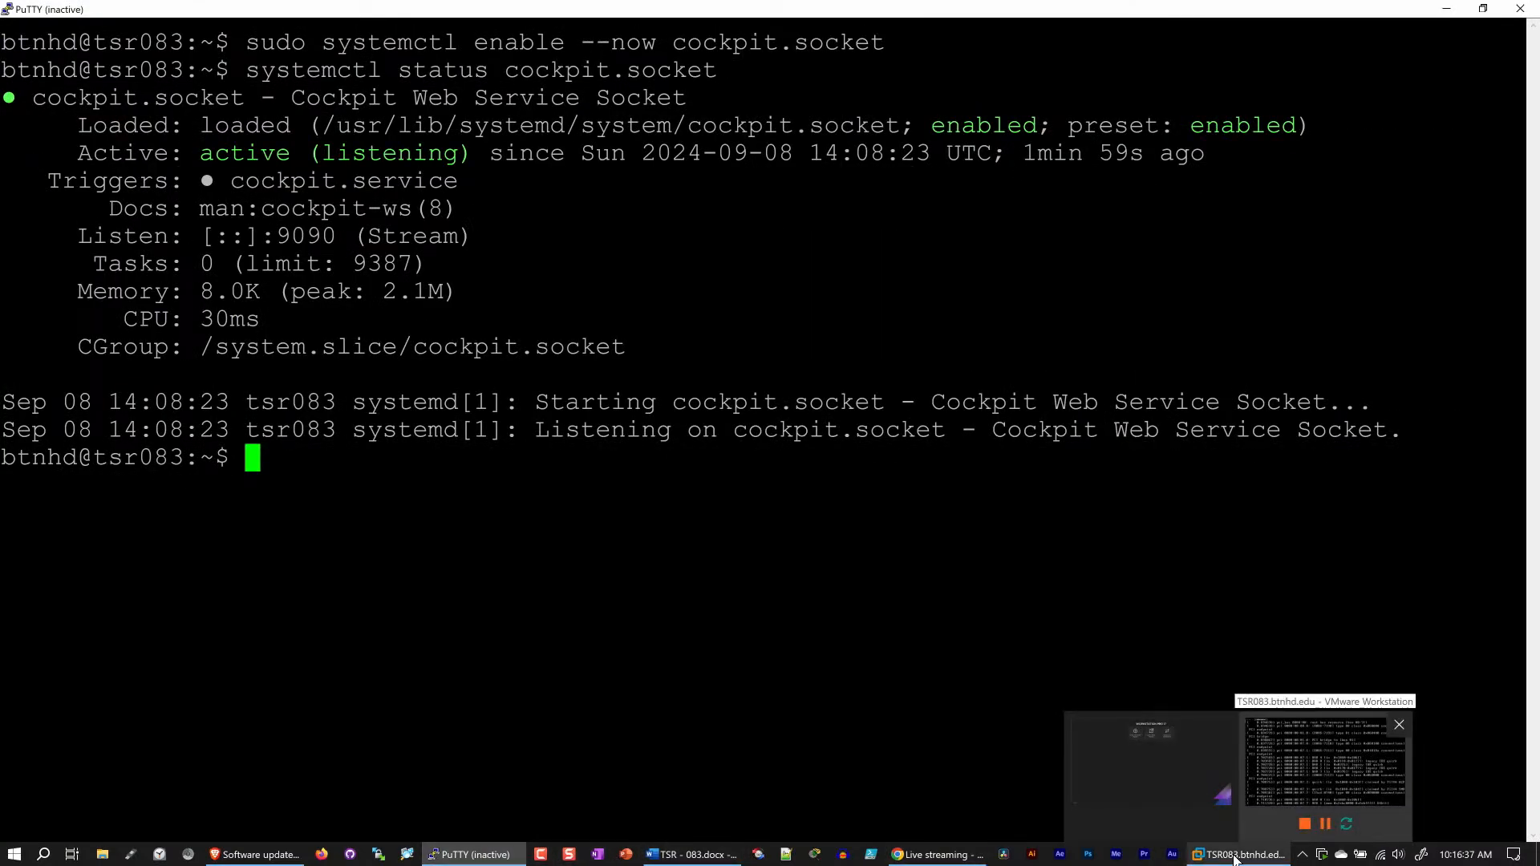
pyautogui.click(1235, 859)
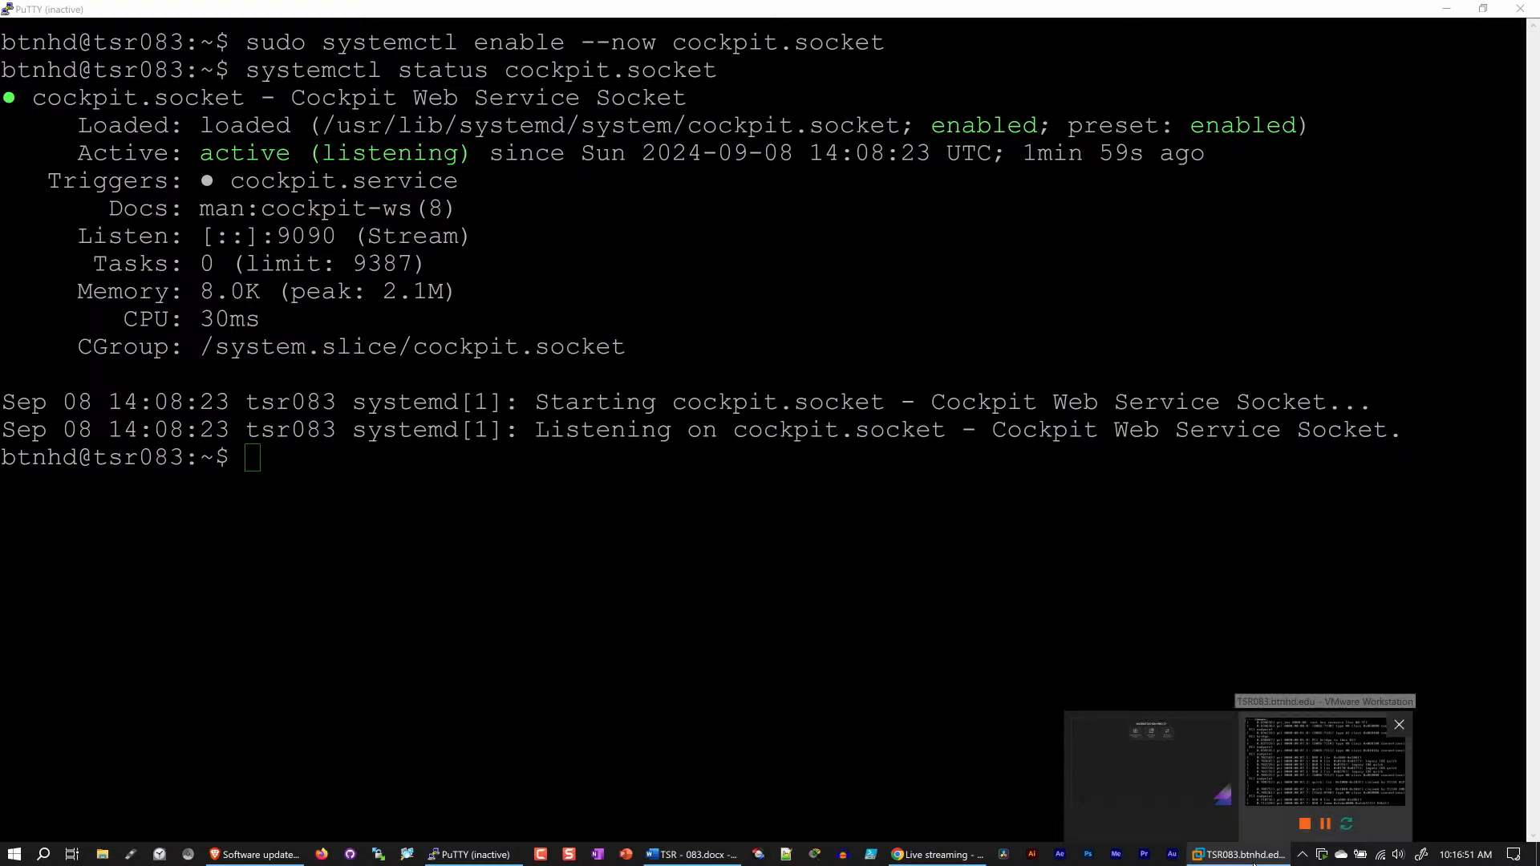
pyautogui.click(1447, 16)
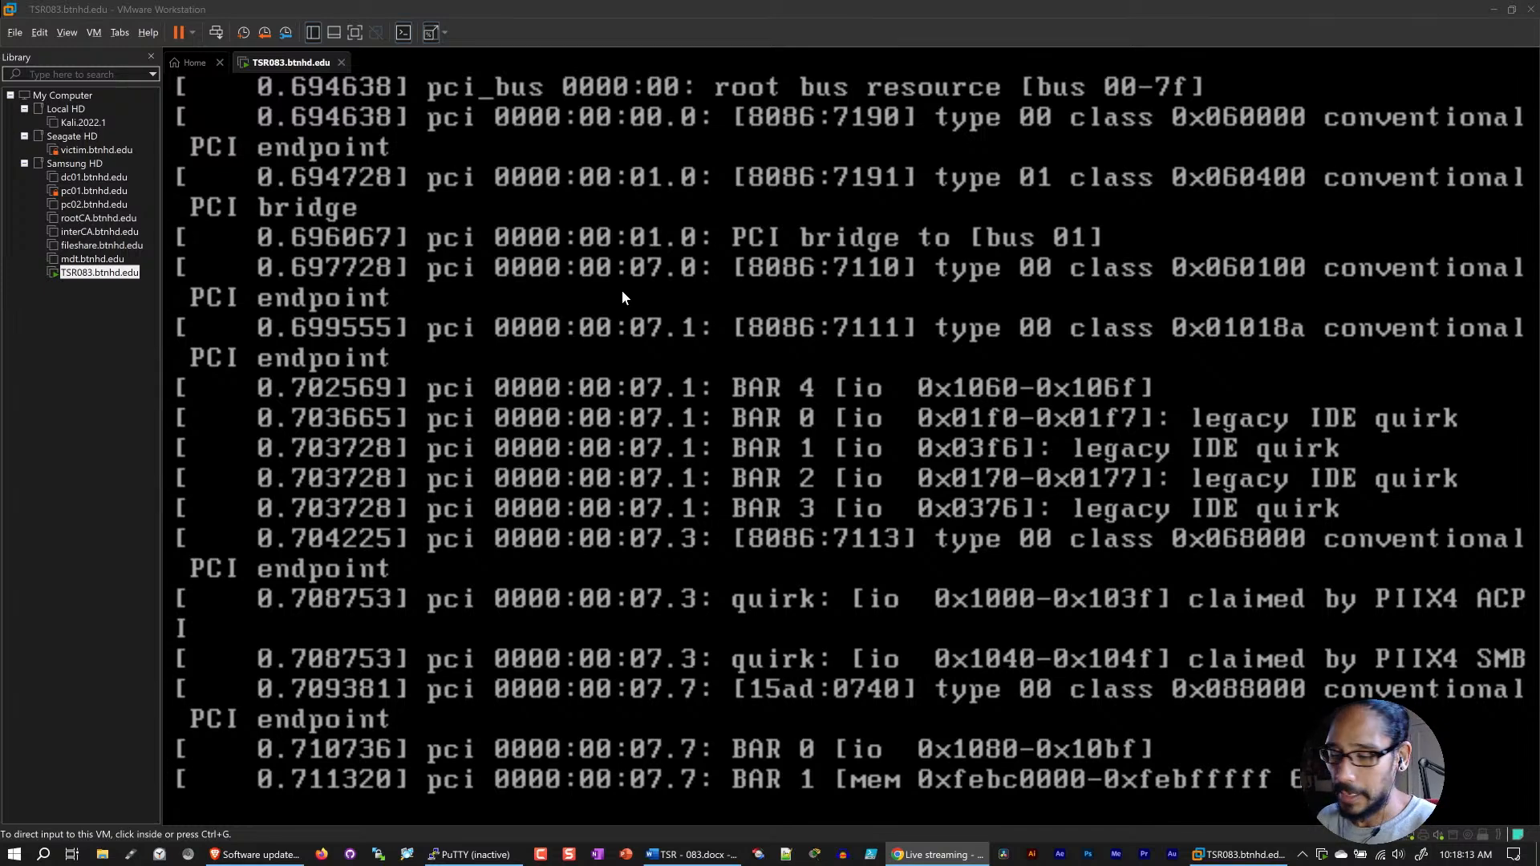
pyautogui.hotkey('ctrl', 'Tab')
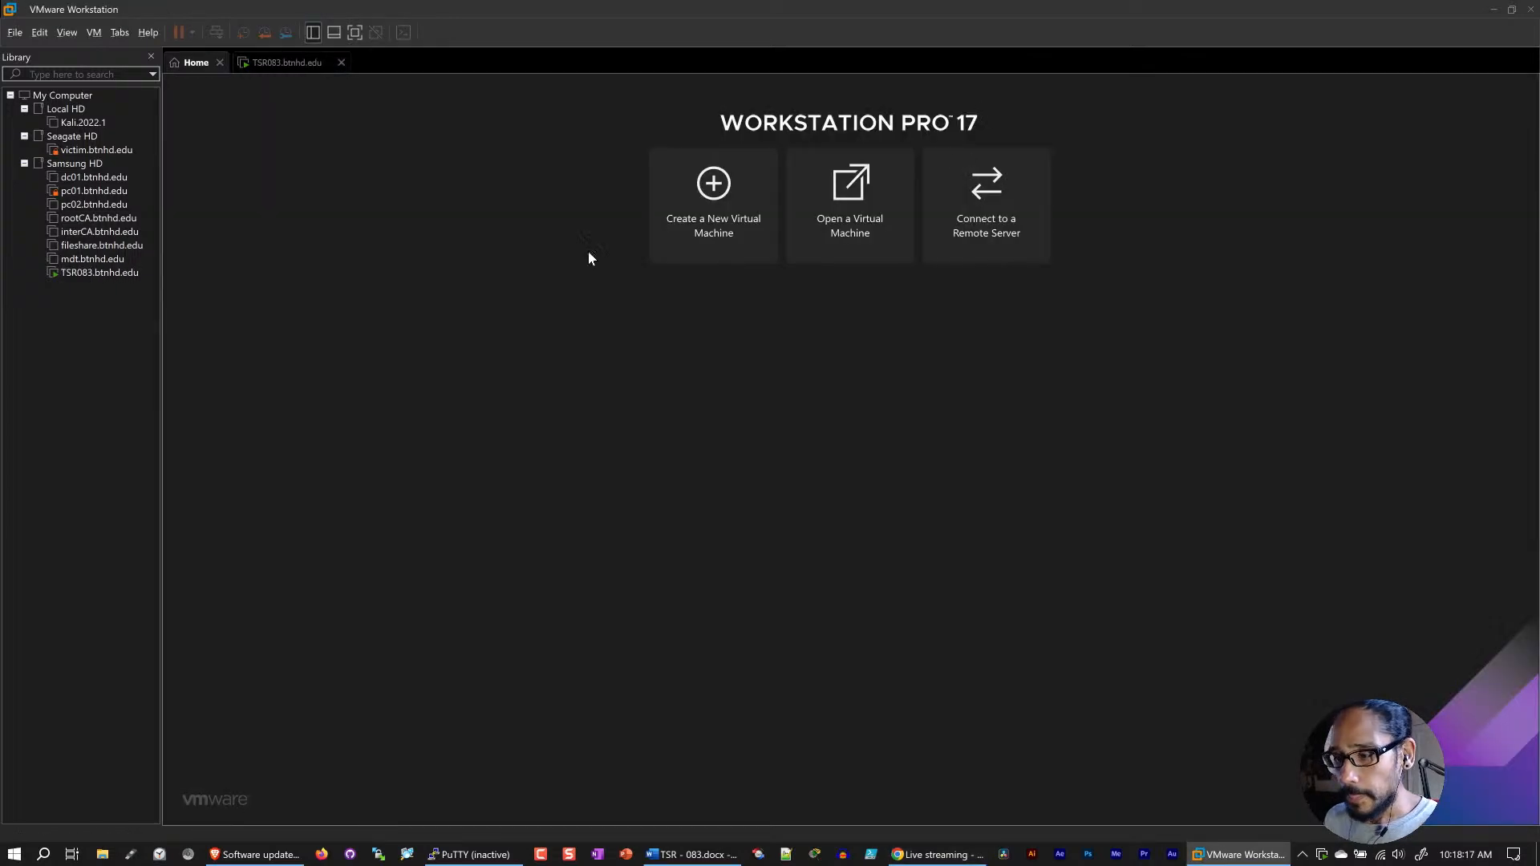
pyautogui.click(287, 63)
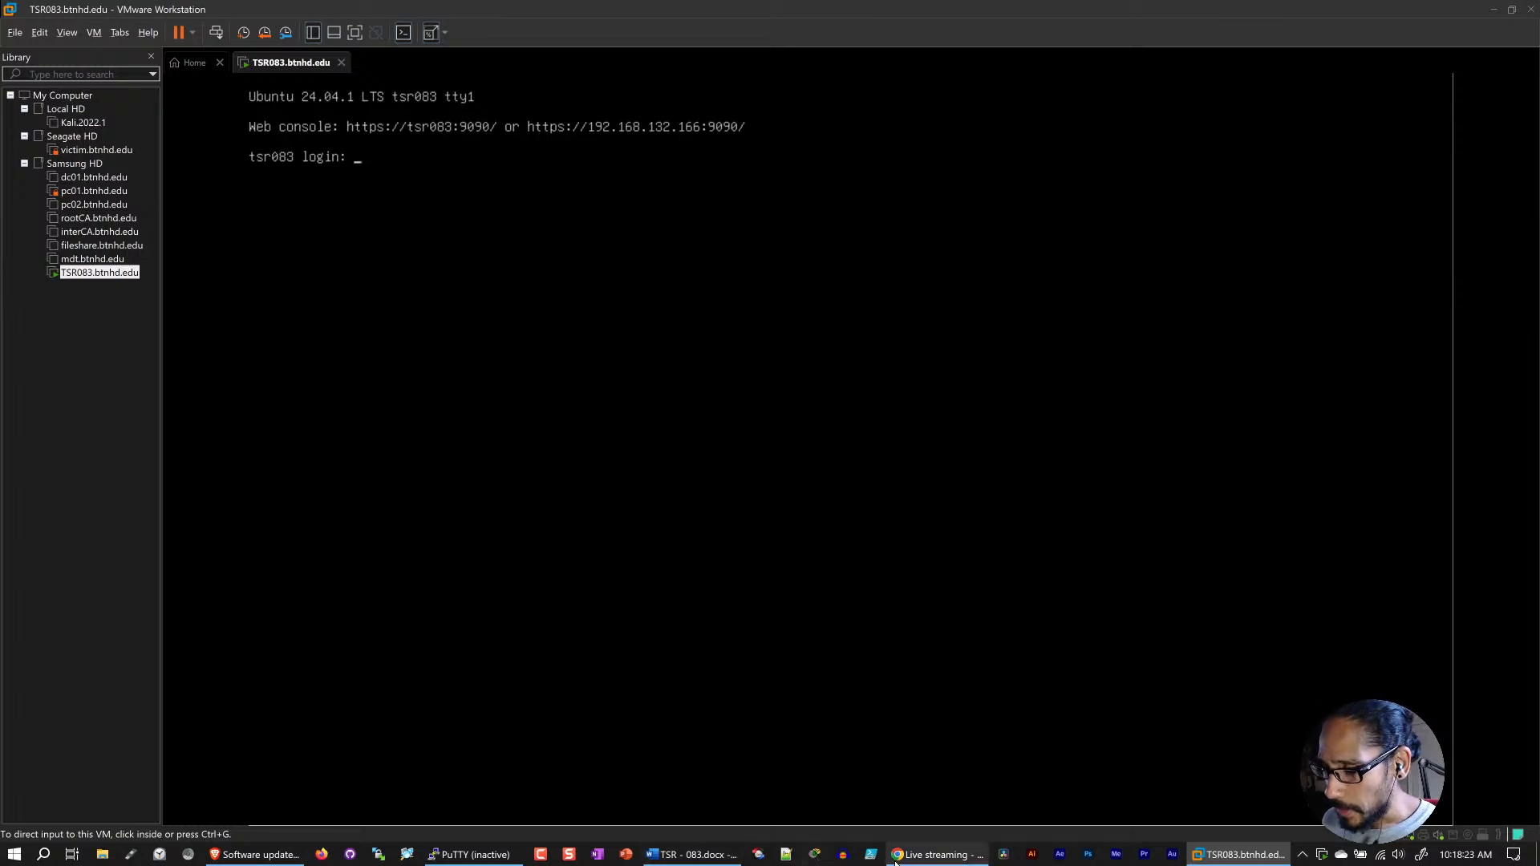
# Step: Restart the inactive PuTTY session, log in as btnhd with the account password, and clear the terminal
pyautogui.click(465, 855)
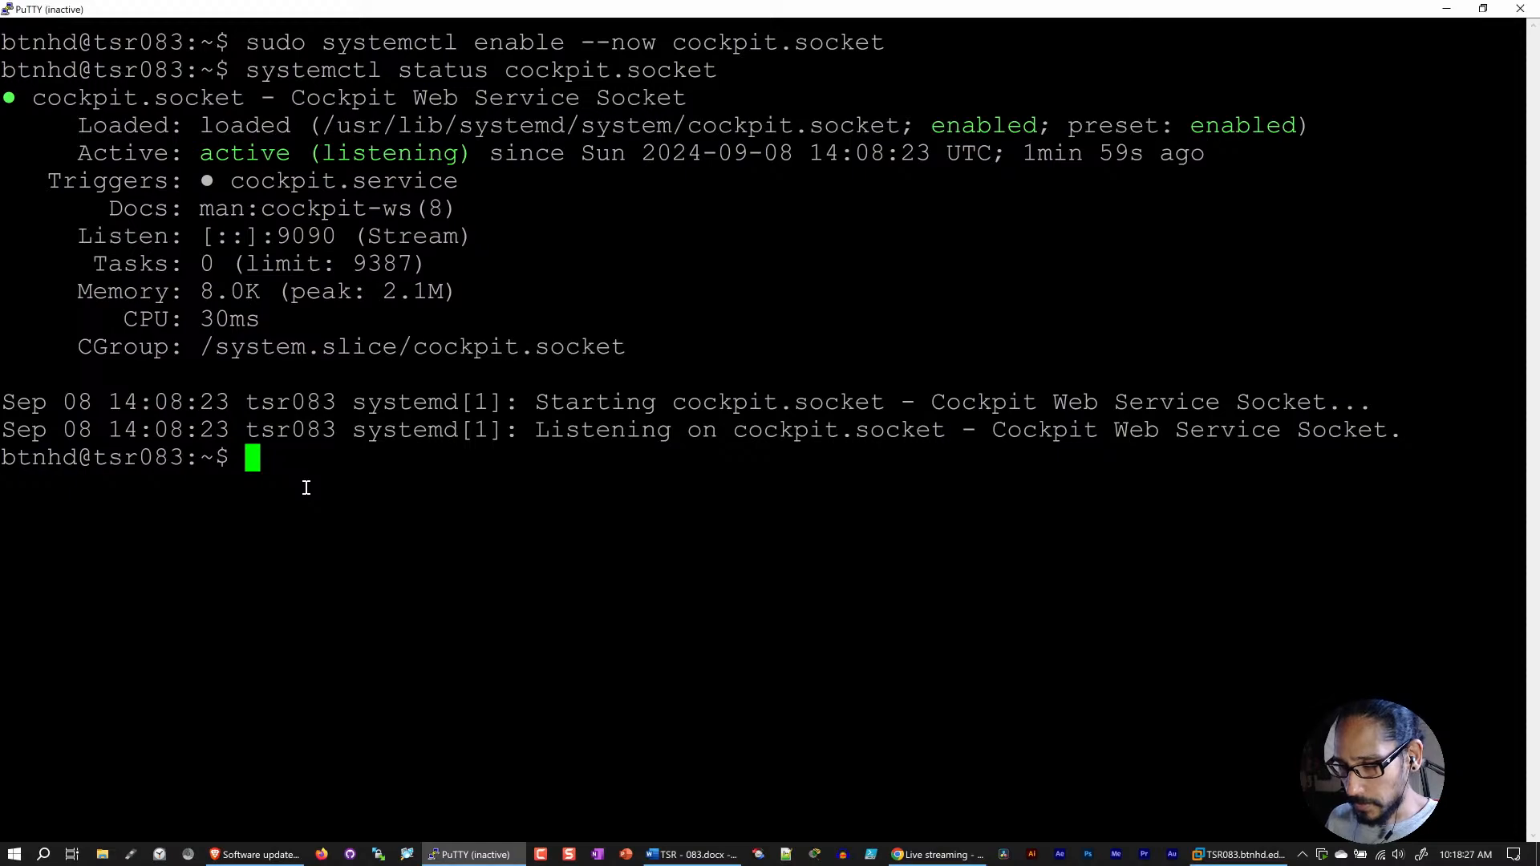
pyautogui.click(7, 9)
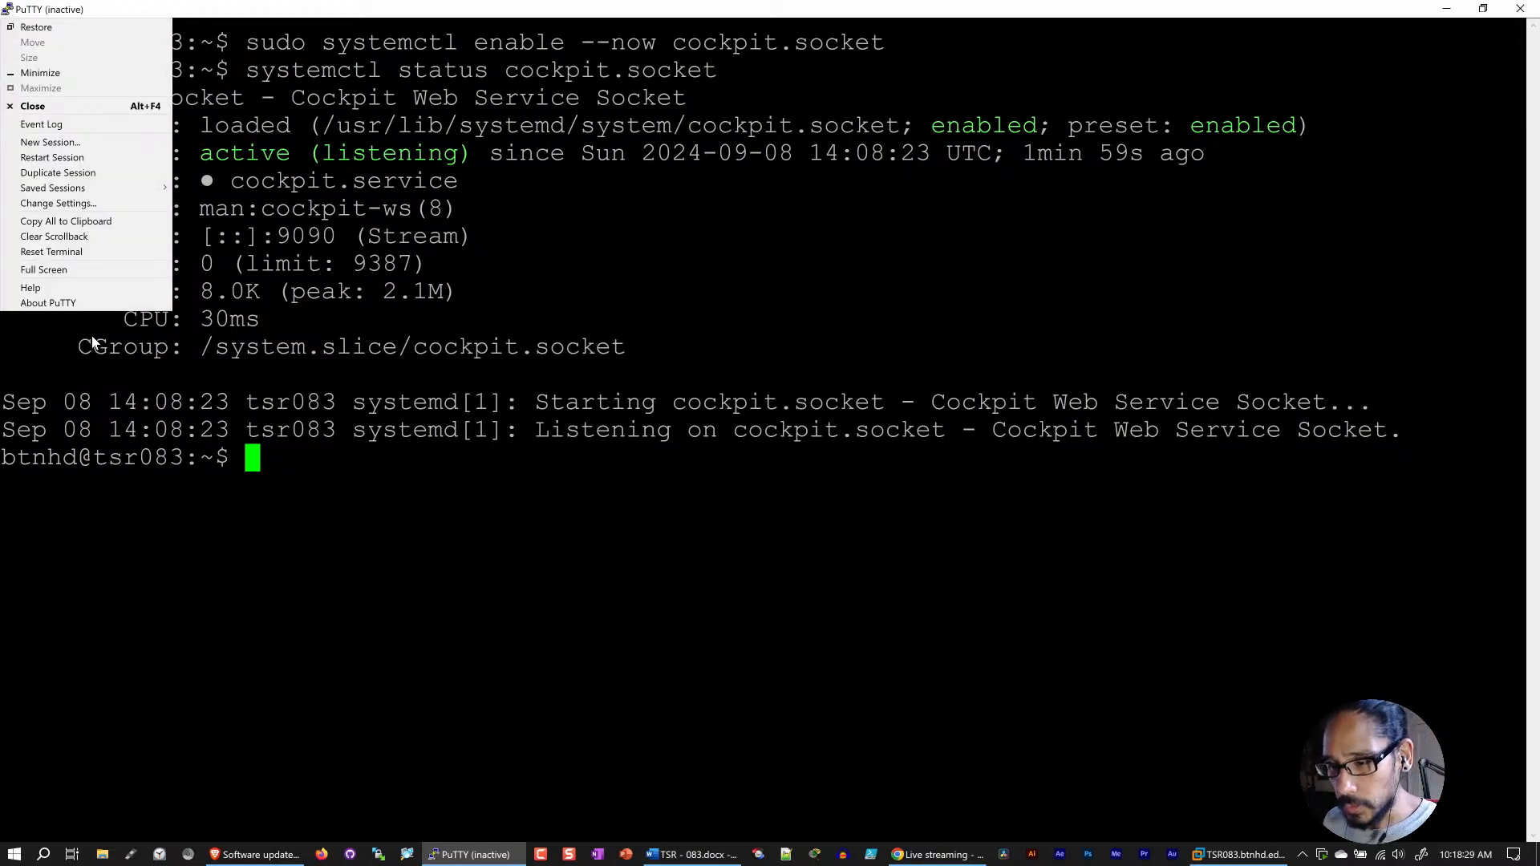
pyautogui.click(64, 158)
pyautogui.write('btnhd')
pyautogui.press('Return')
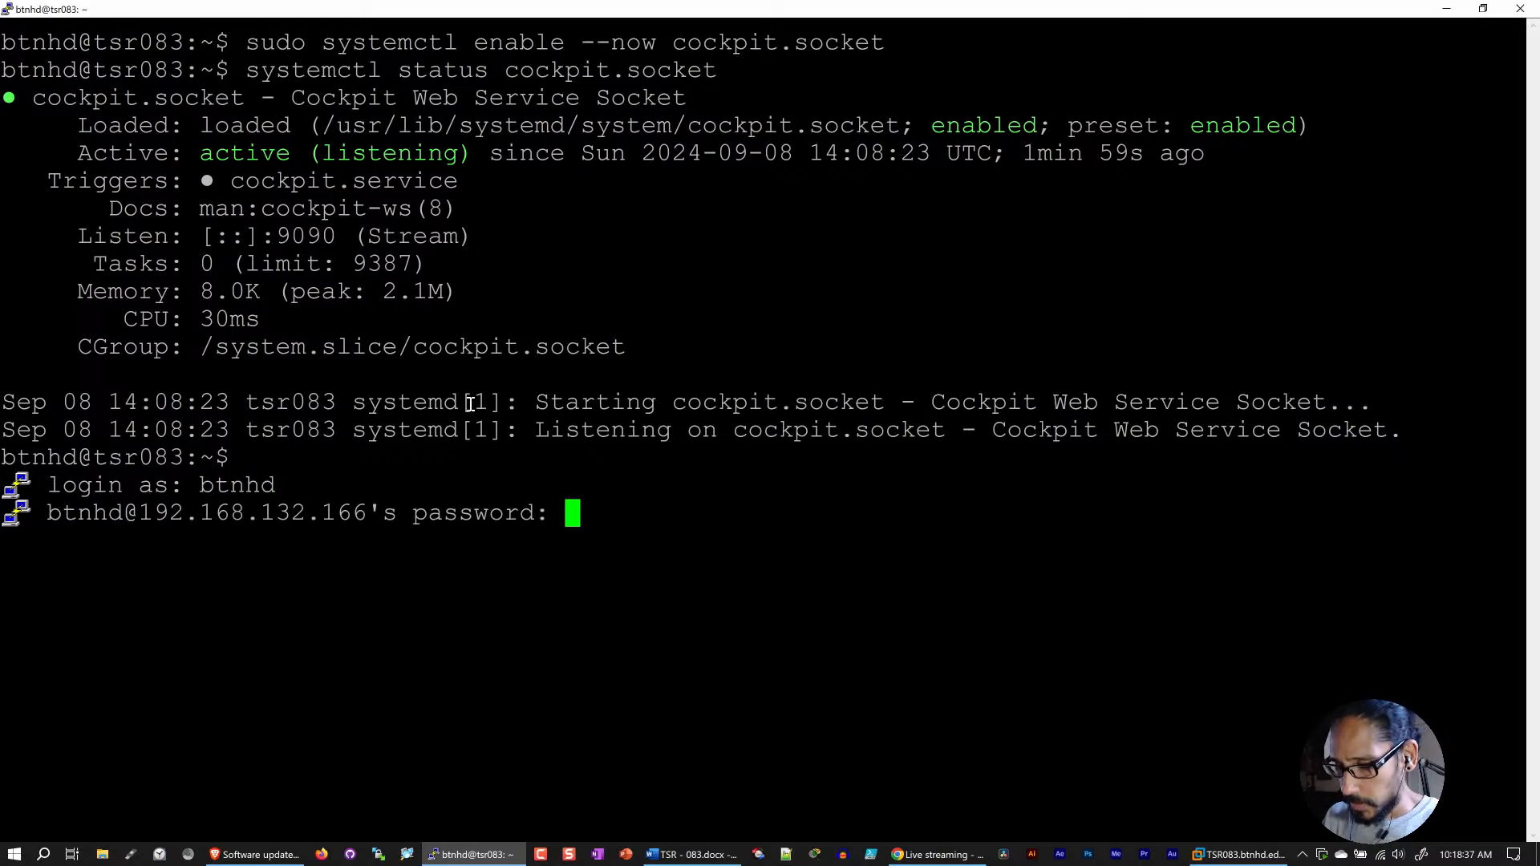
pyautogui.press('Return')
pyautogui.write('clear')
pyautogui.press('Return')
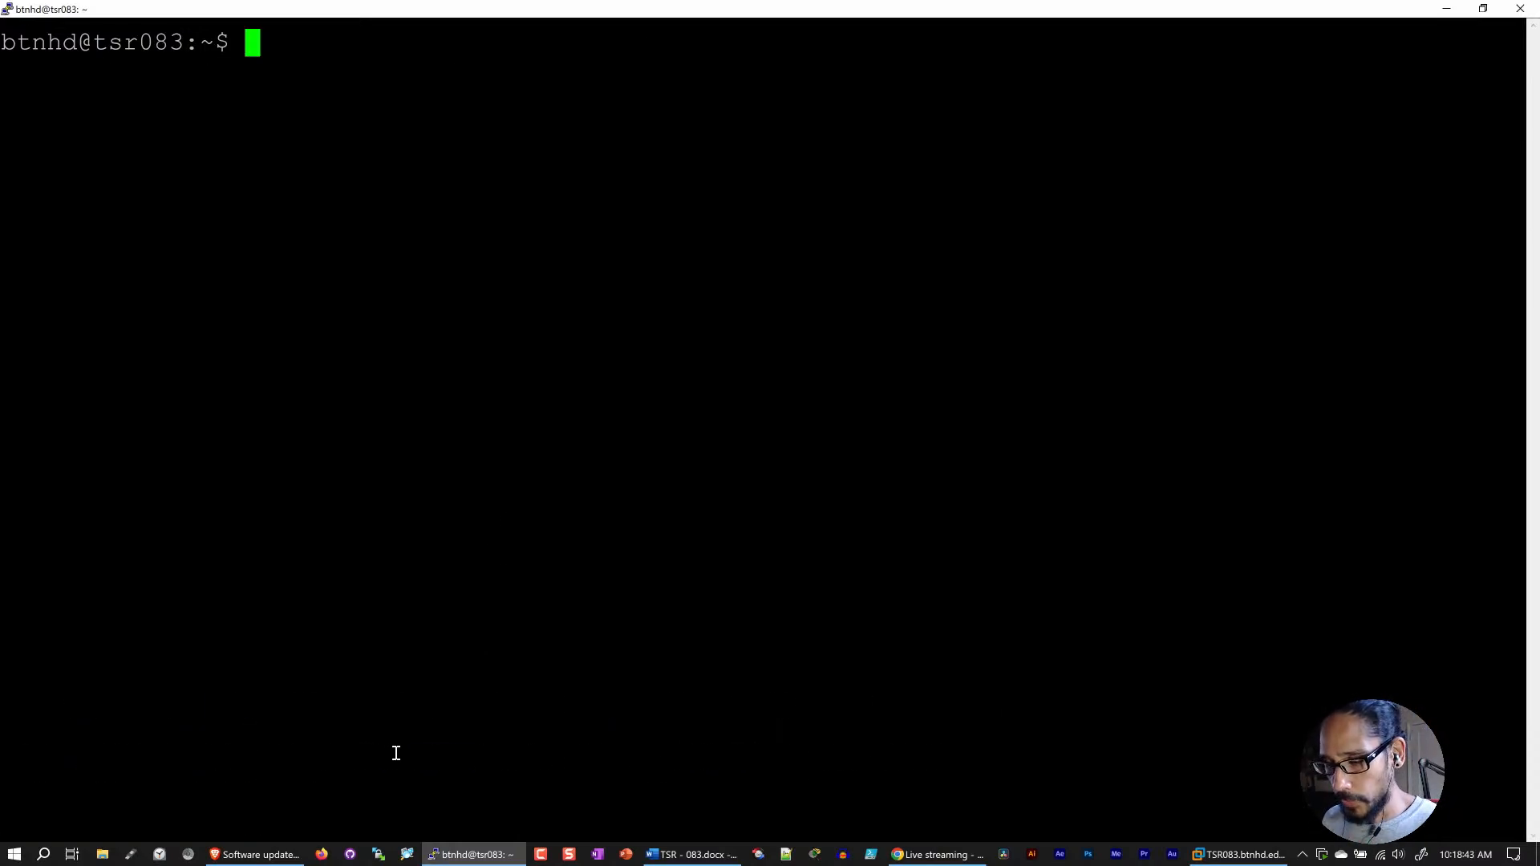
# Step: Switch to the Cockpit web console in Brave, reconnect, and log in as btnhd with the account password
pyautogui.moveTo(255, 854)
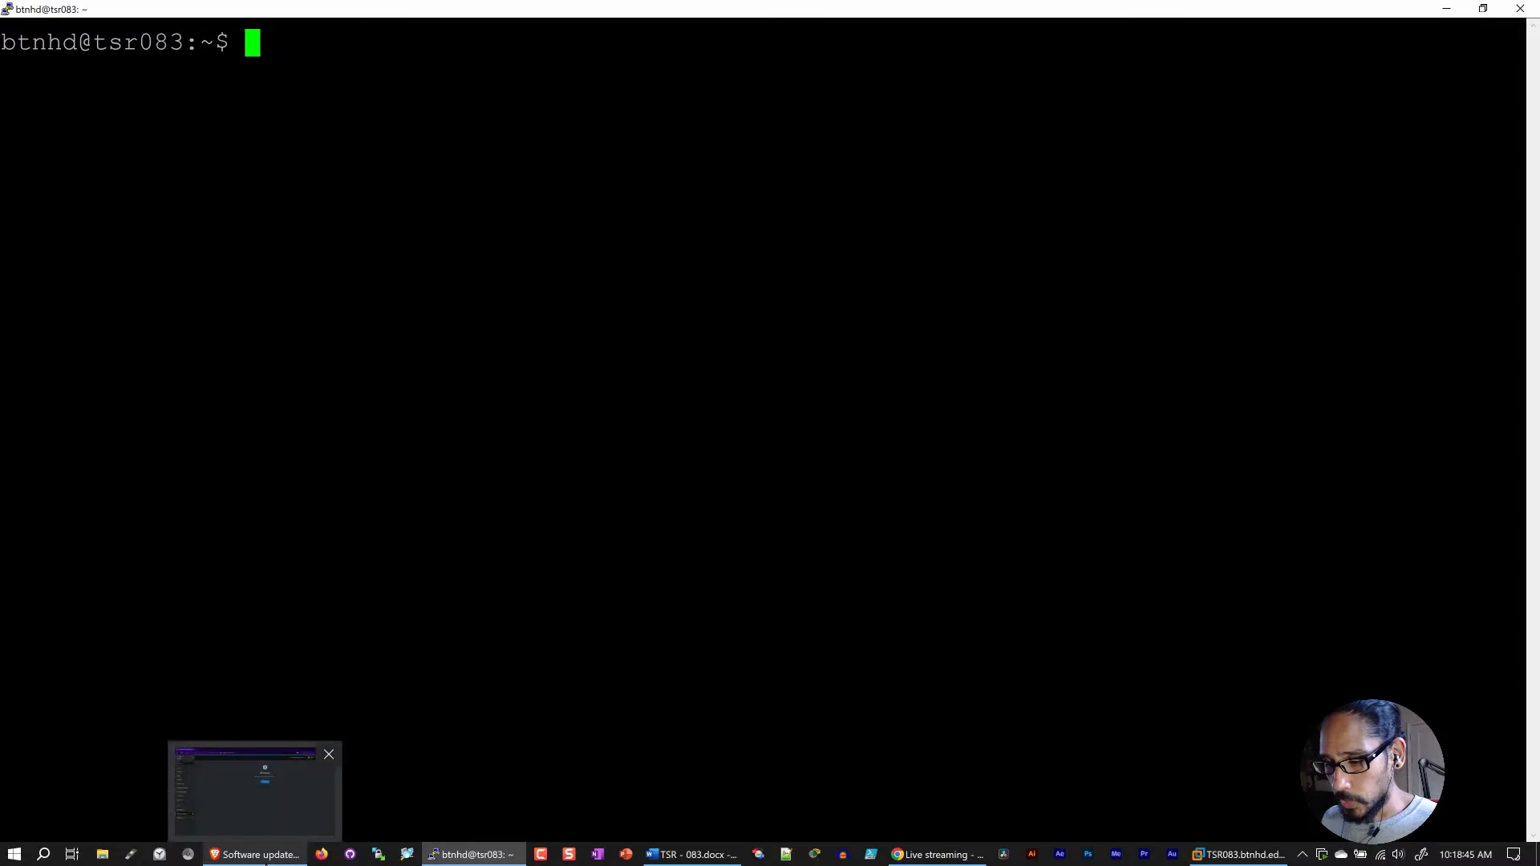
pyautogui.click(263, 770)
pyautogui.click(882, 330)
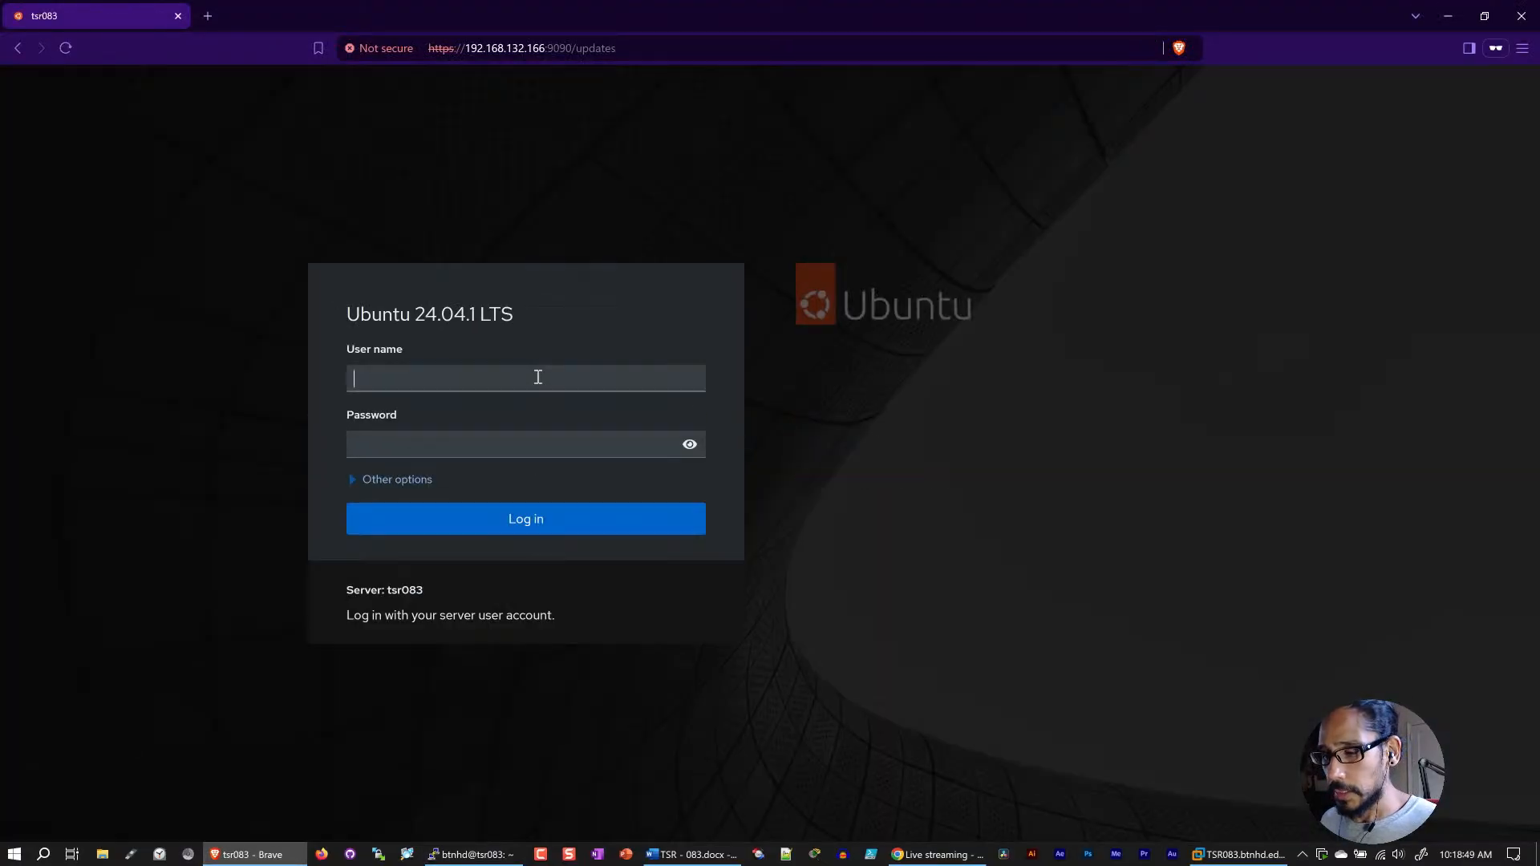
pyautogui.write('btnhd')
pyautogui.press('Tab')
pyautogui.write('••••••••')
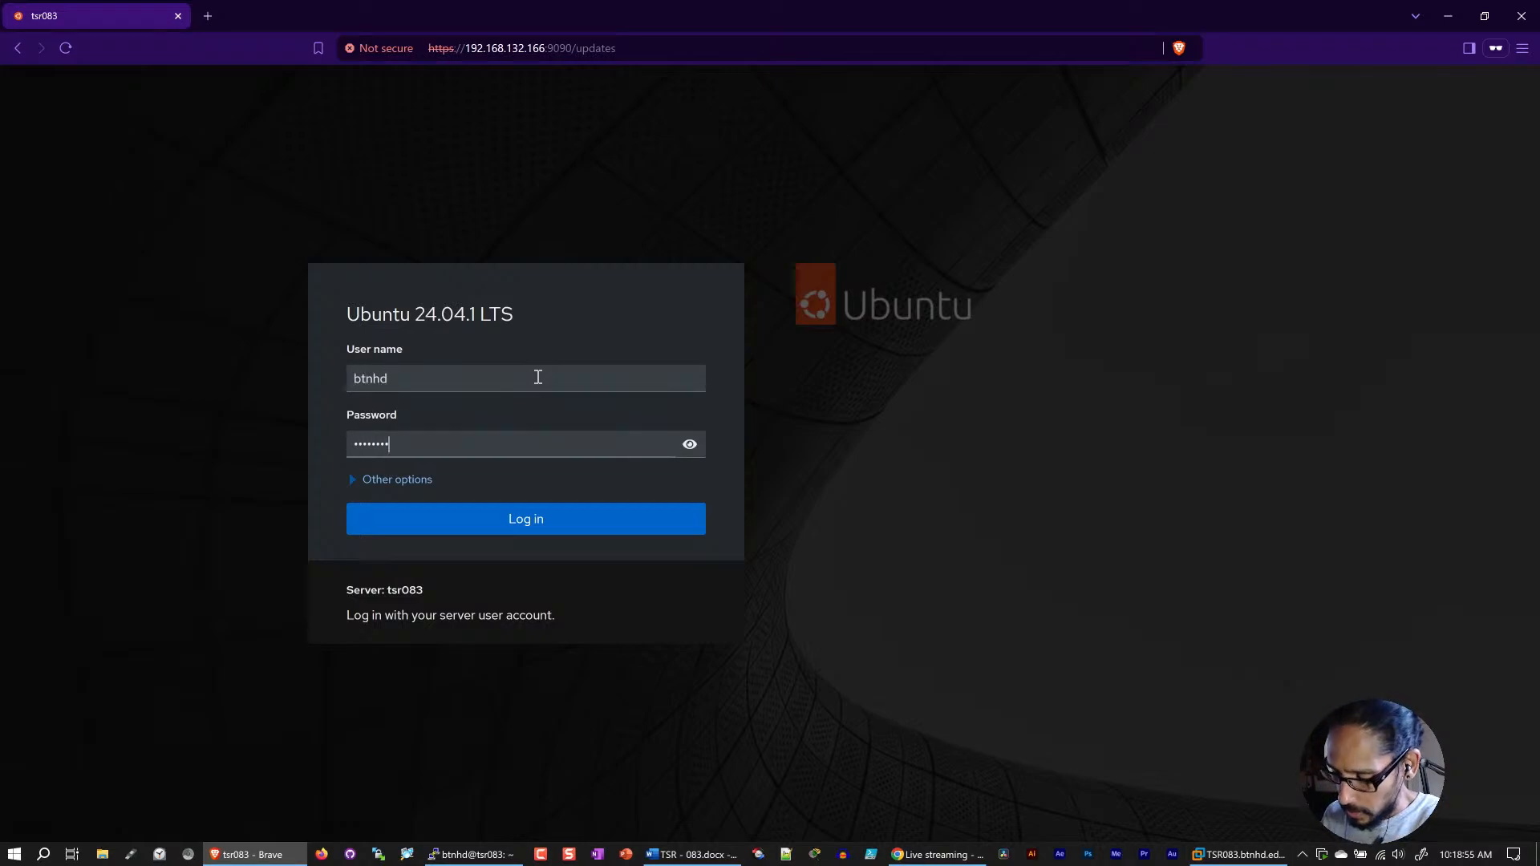
pyautogui.press('Return')
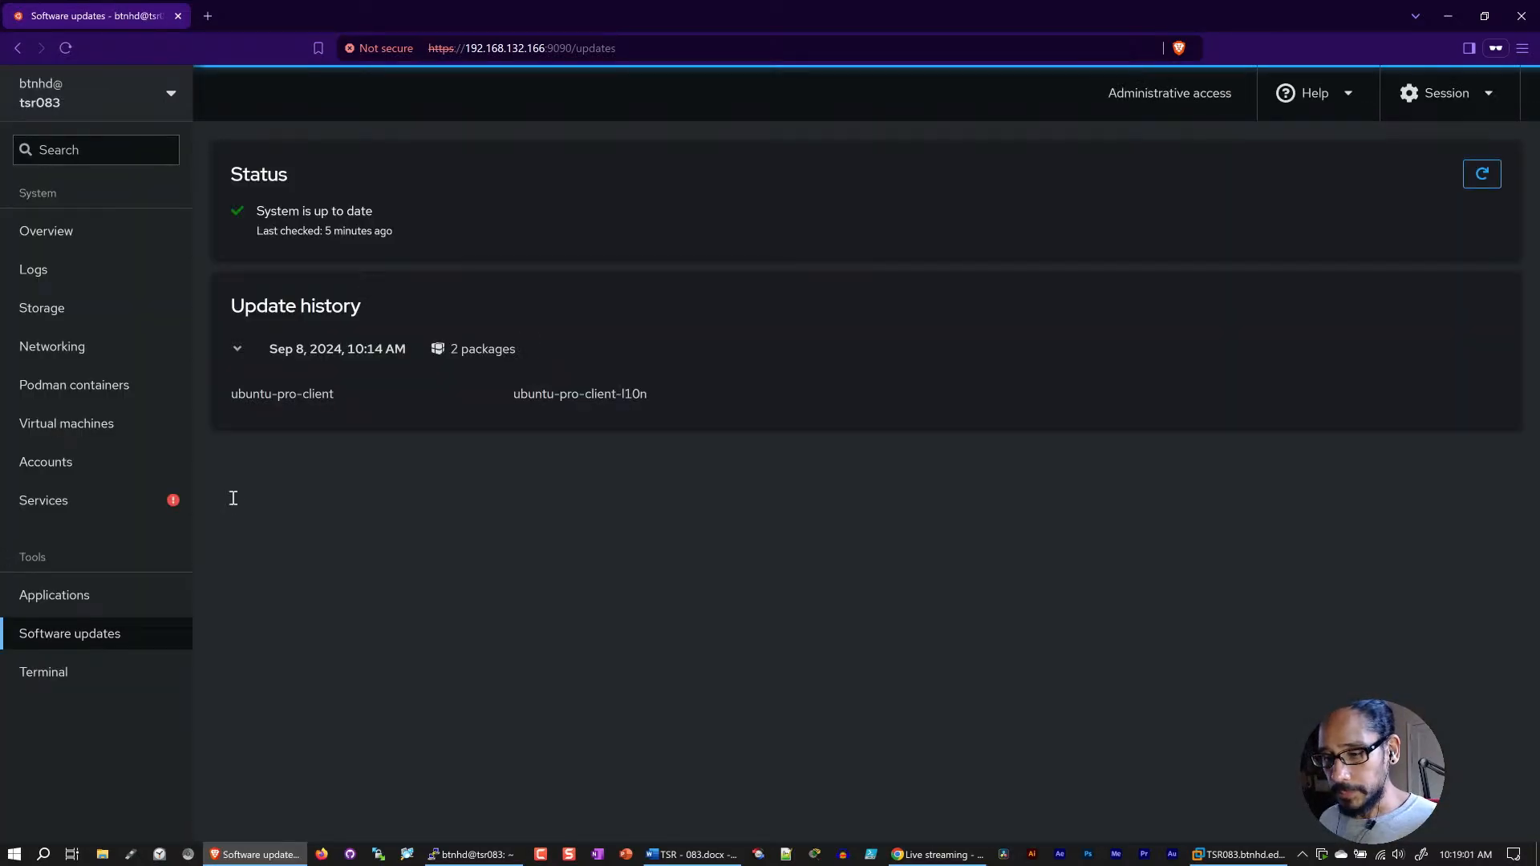
# Step: Inspect the dmesg service's status and logs from the services list, and view the server's Storage page
pyautogui.click(72, 501)
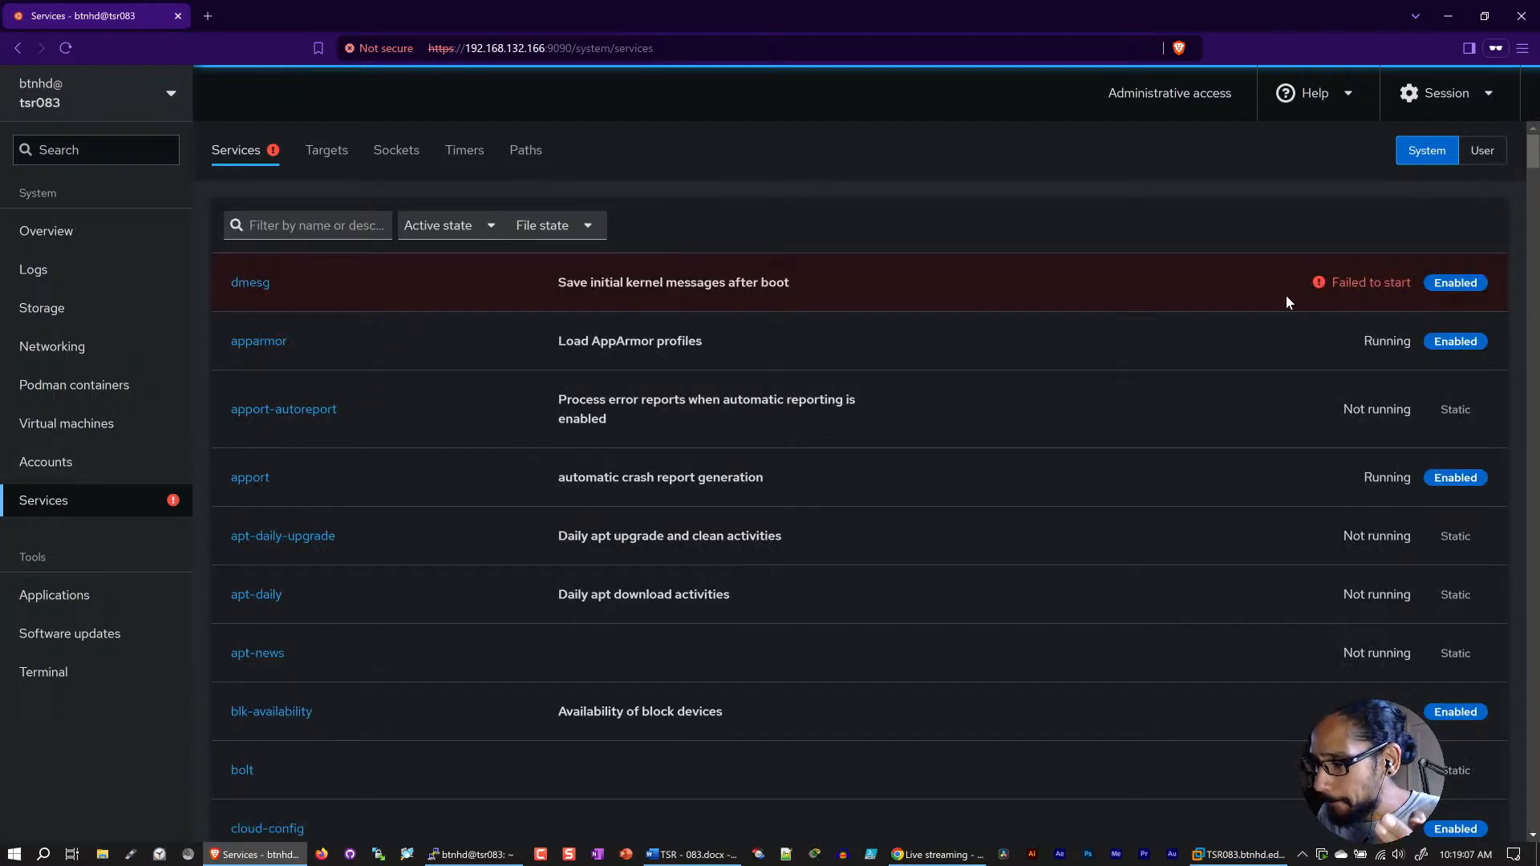
pyautogui.click(251, 283)
pyautogui.click(510, 252)
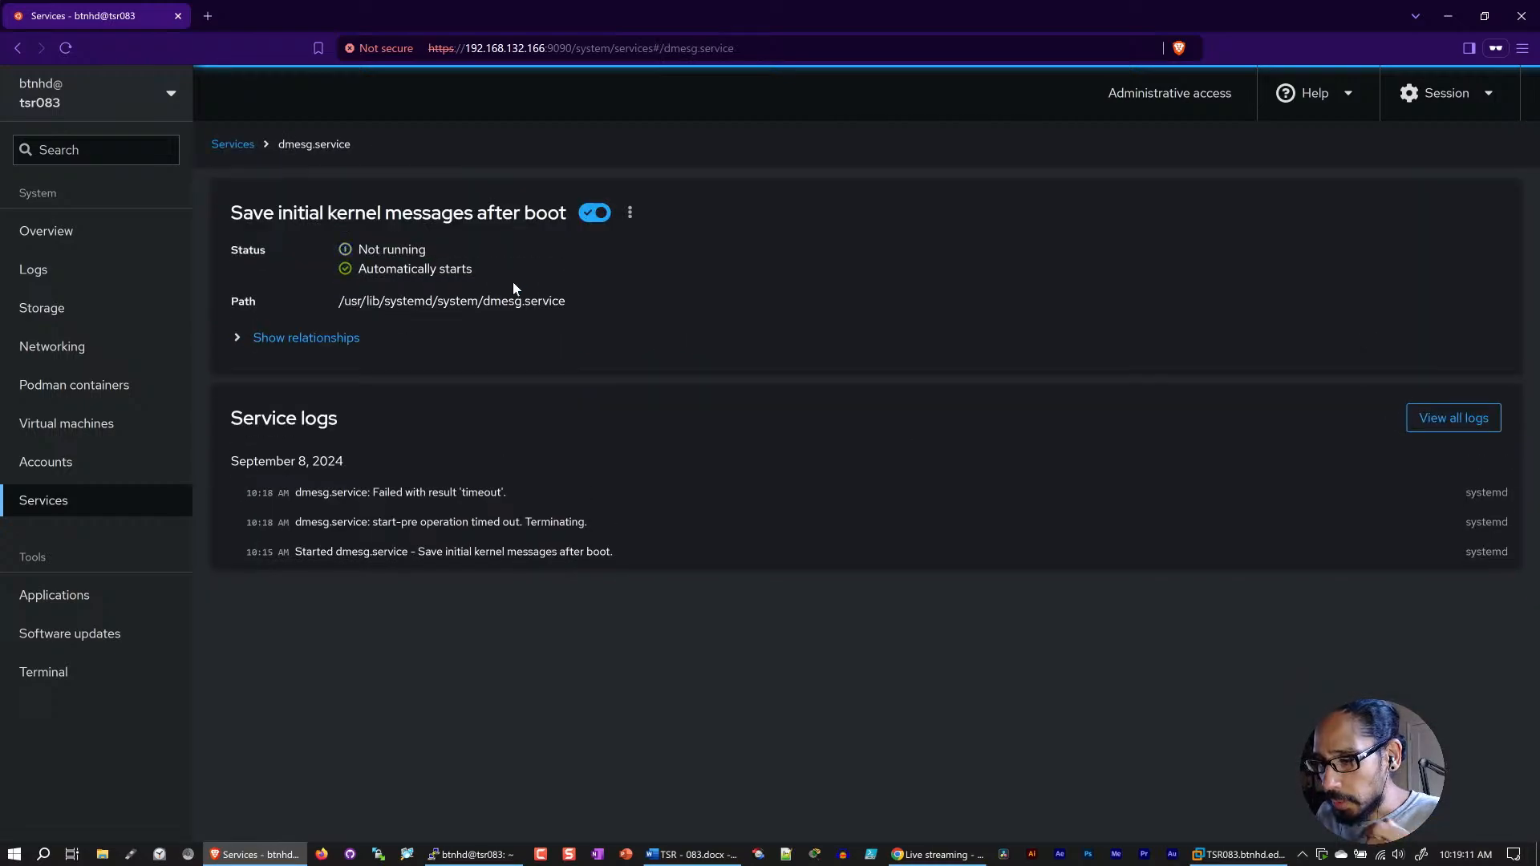
pyautogui.moveTo(472, 272); pyautogui.dragTo(358, 277)
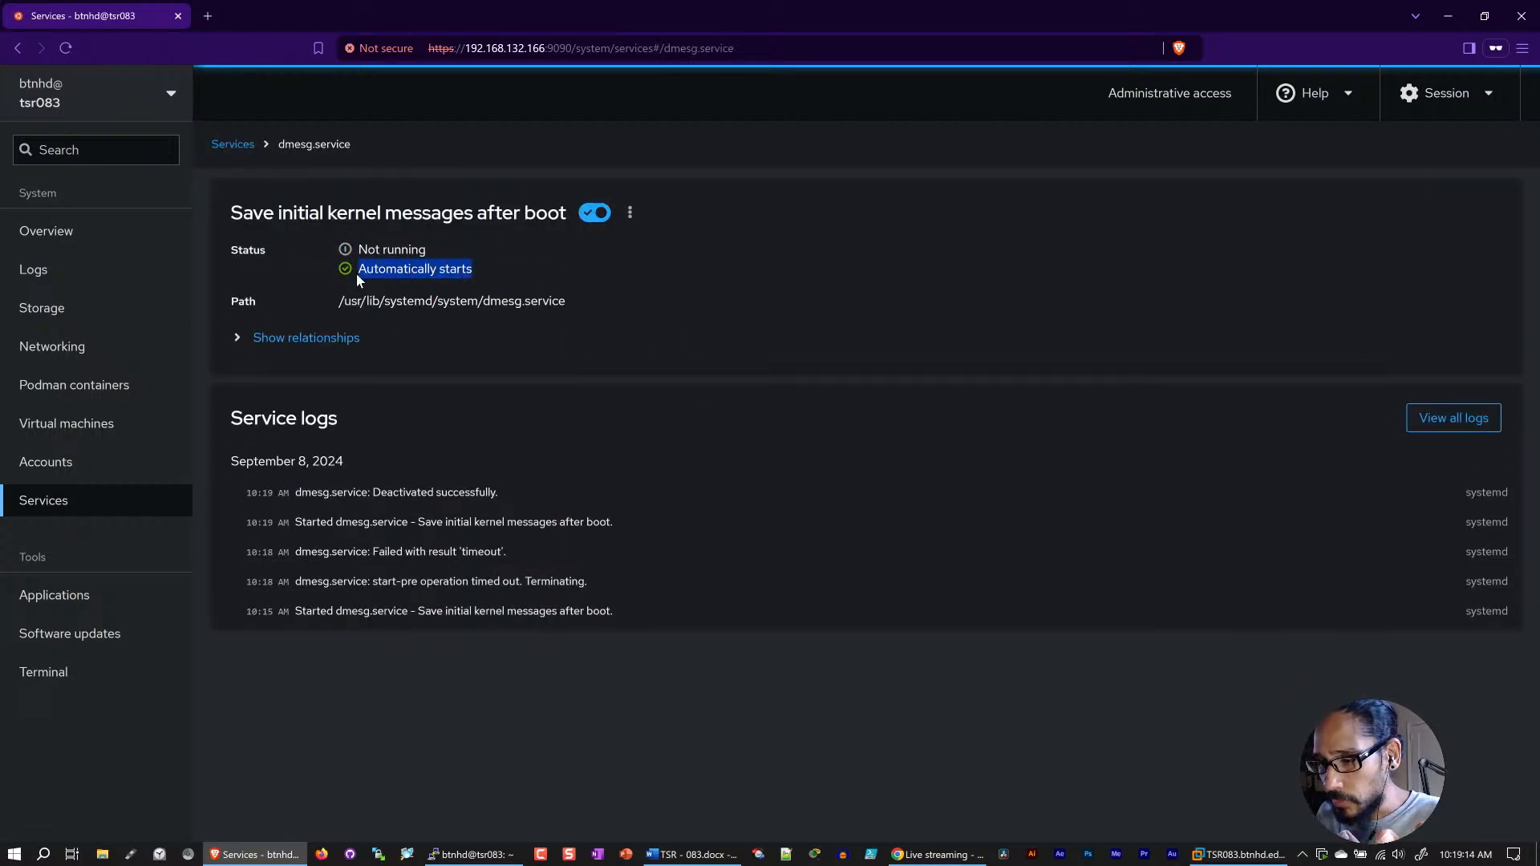
pyautogui.click(229, 147)
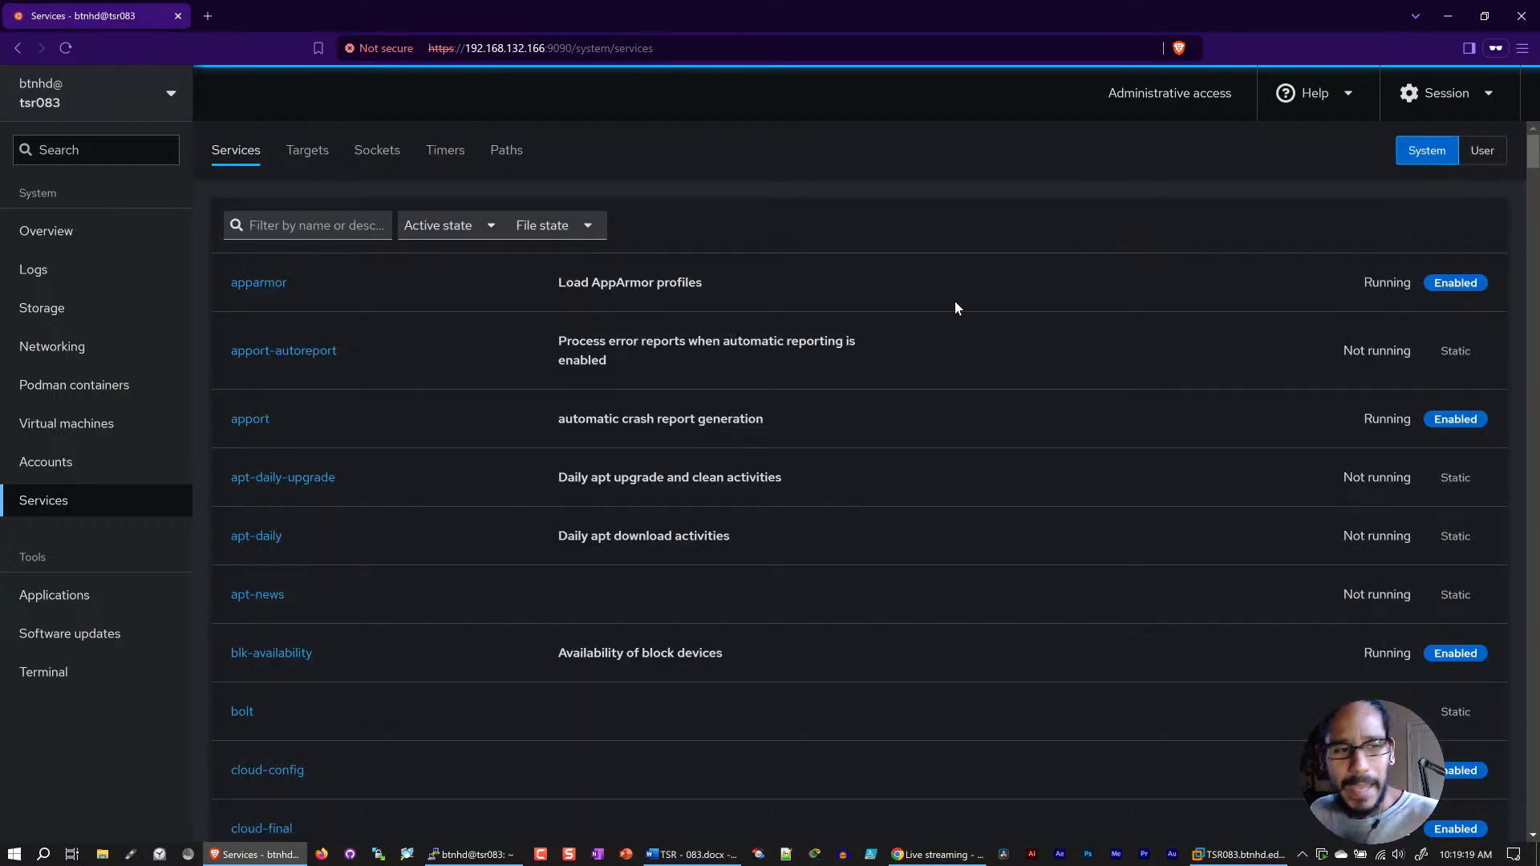
pyautogui.click(70, 313)
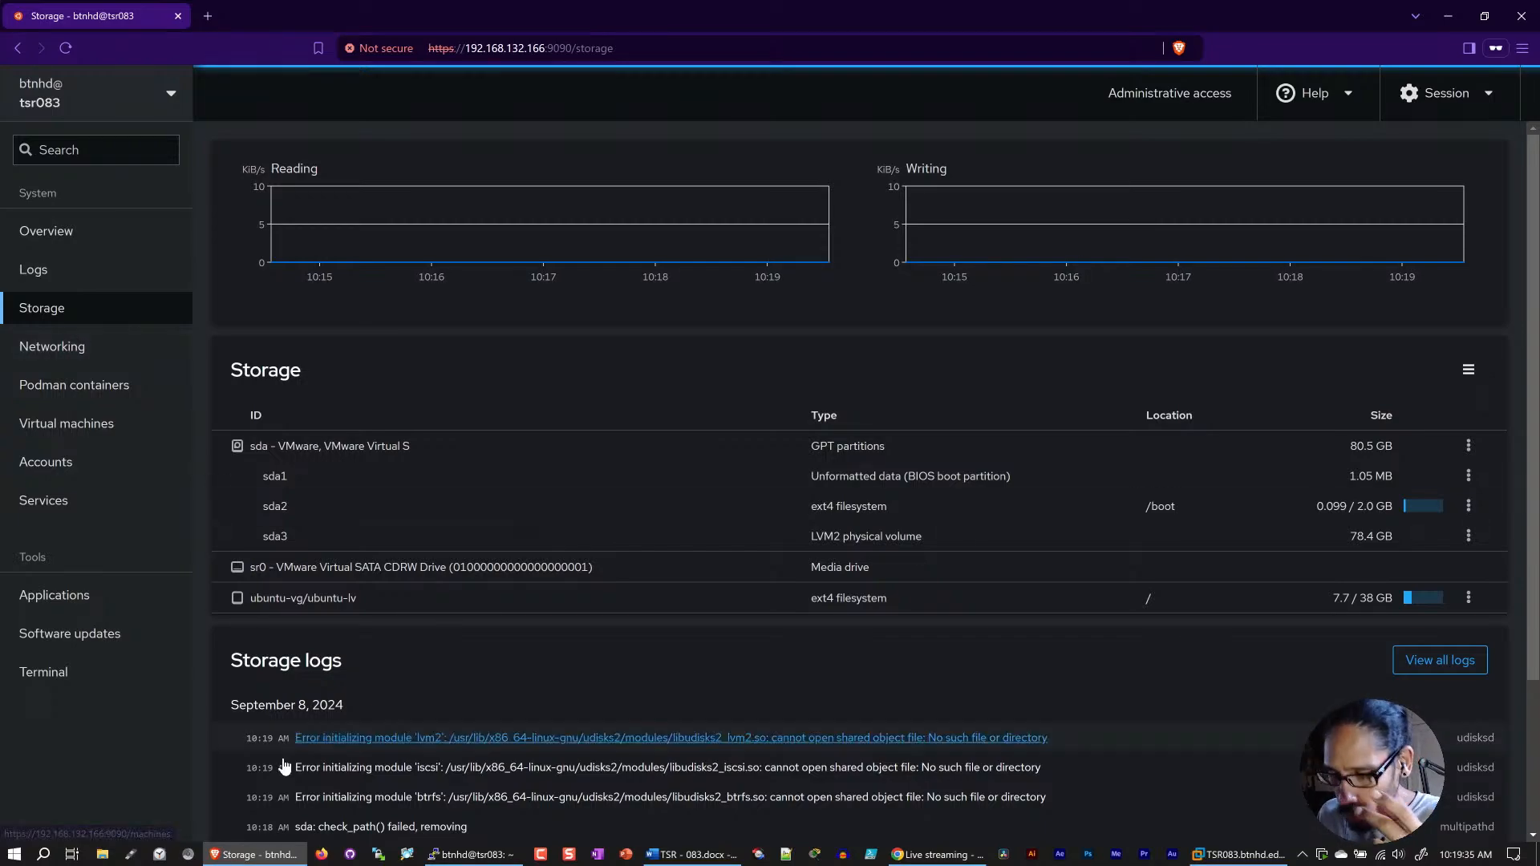
# Step: Connect WinSCP over SFTP to 192.168.132.166 on port 22 as btnhd, entering the account password
pyautogui.click(380, 858)
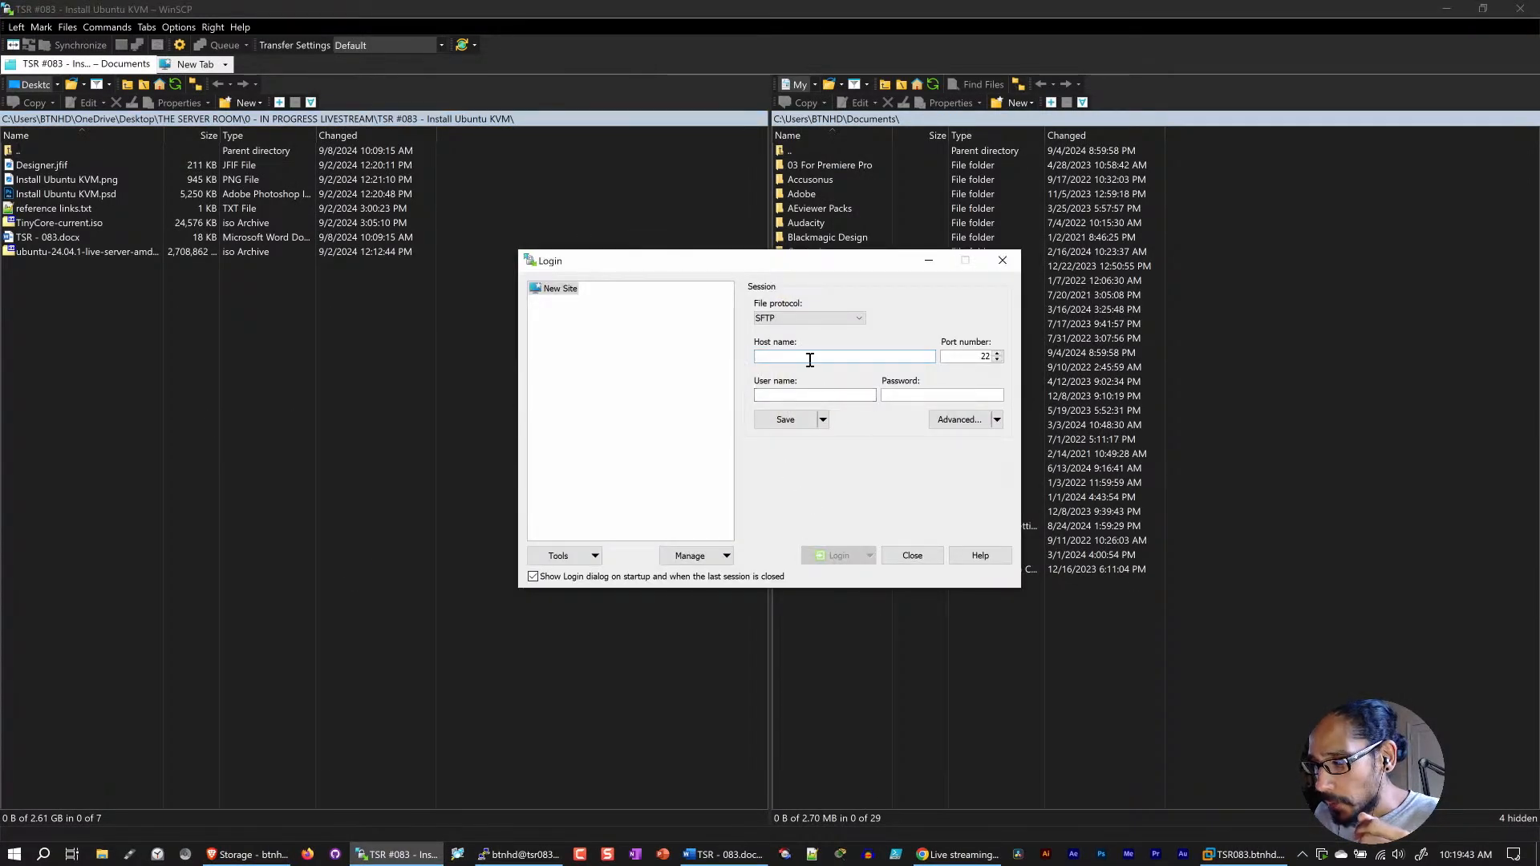
pyautogui.write('192.167')
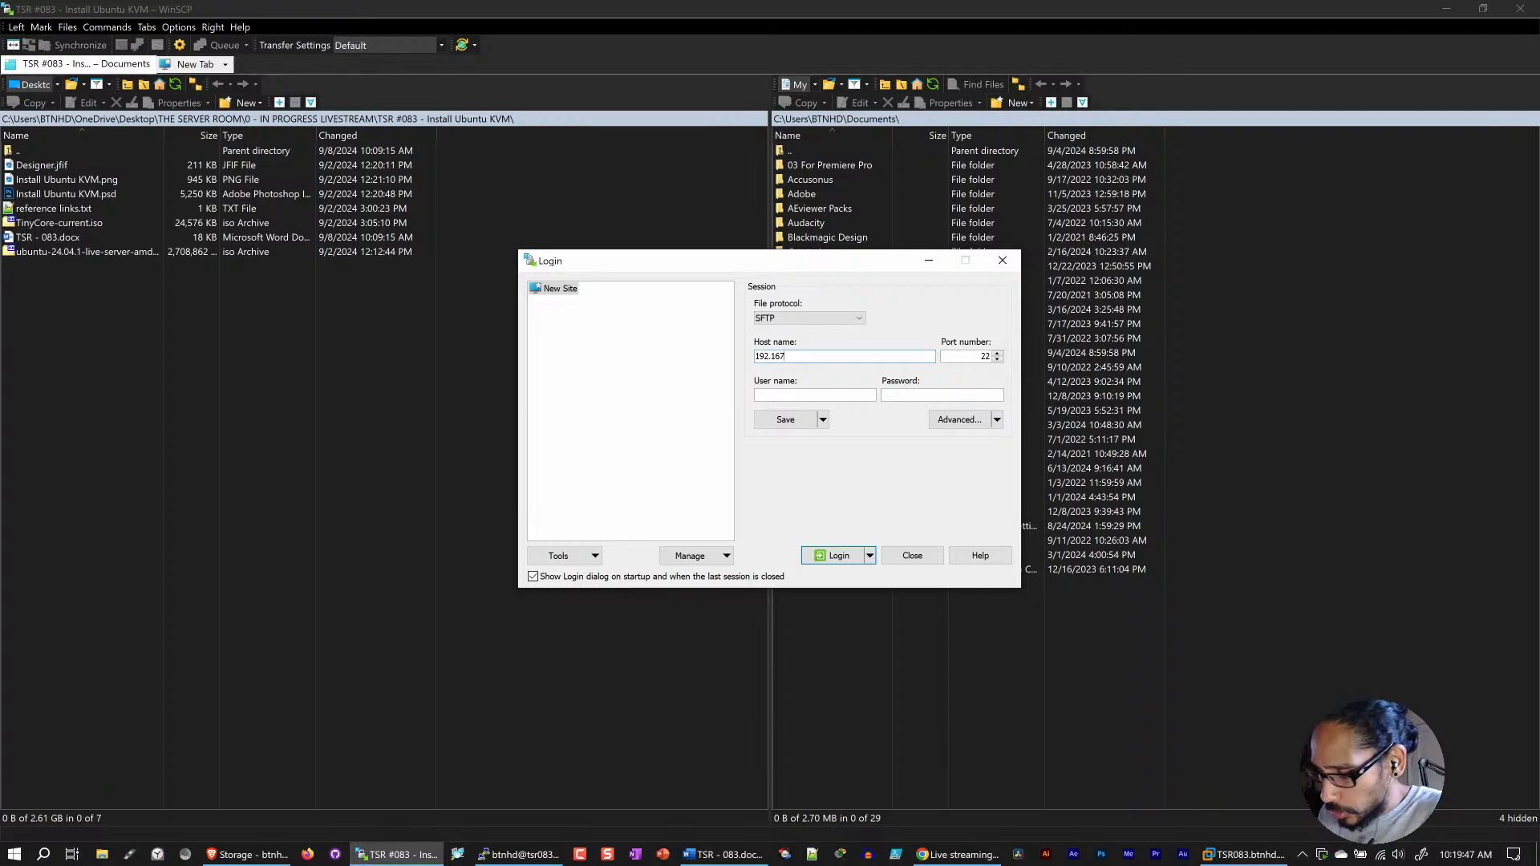
pyautogui.write('.132.166')
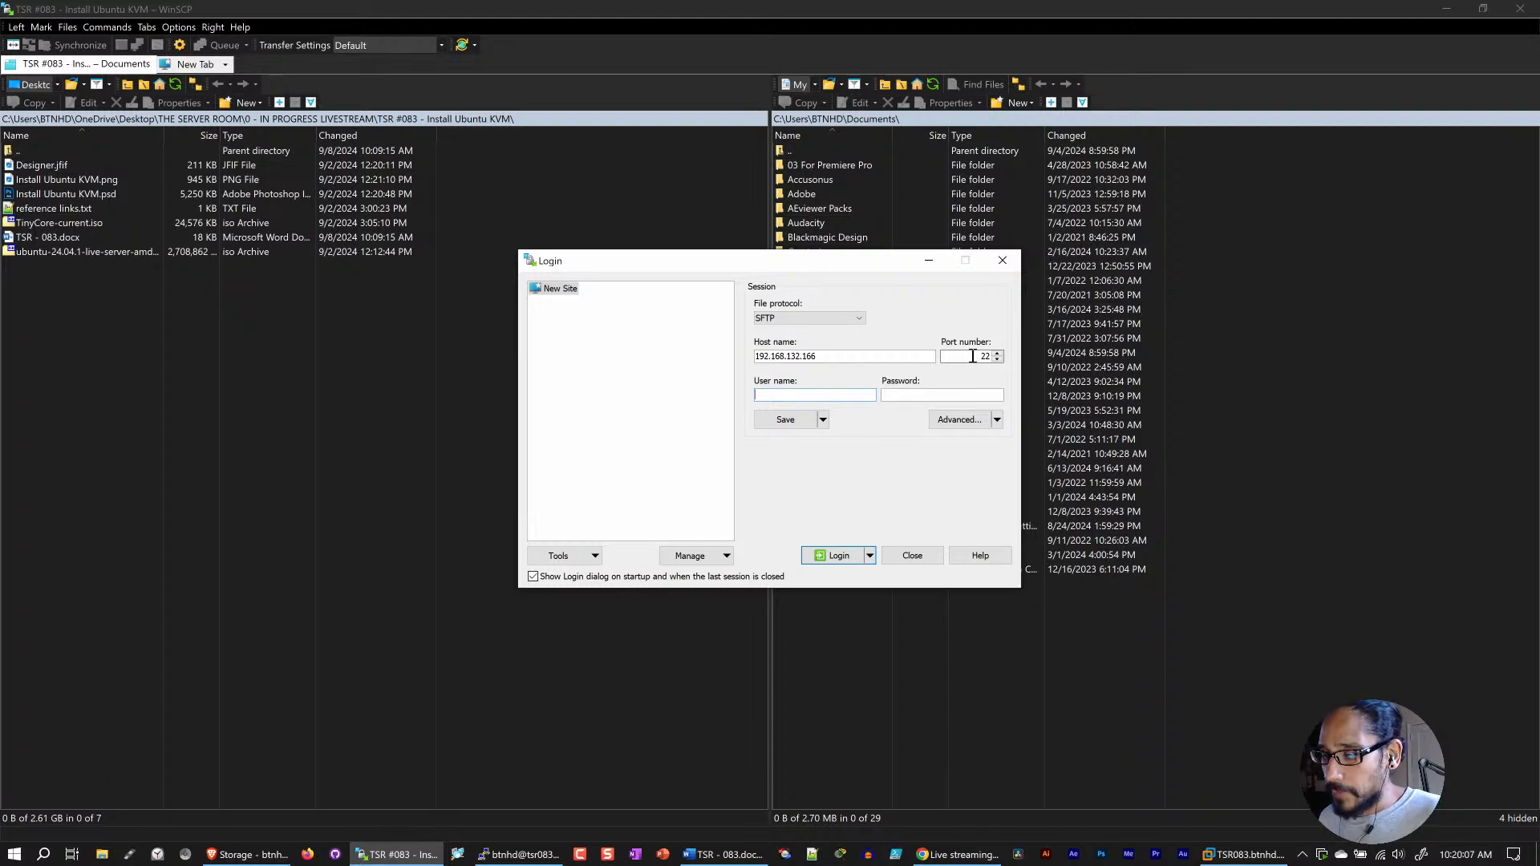
pyautogui.write('btnhd')
pyautogui.press('Tab')
pyautogui.write('•••••')
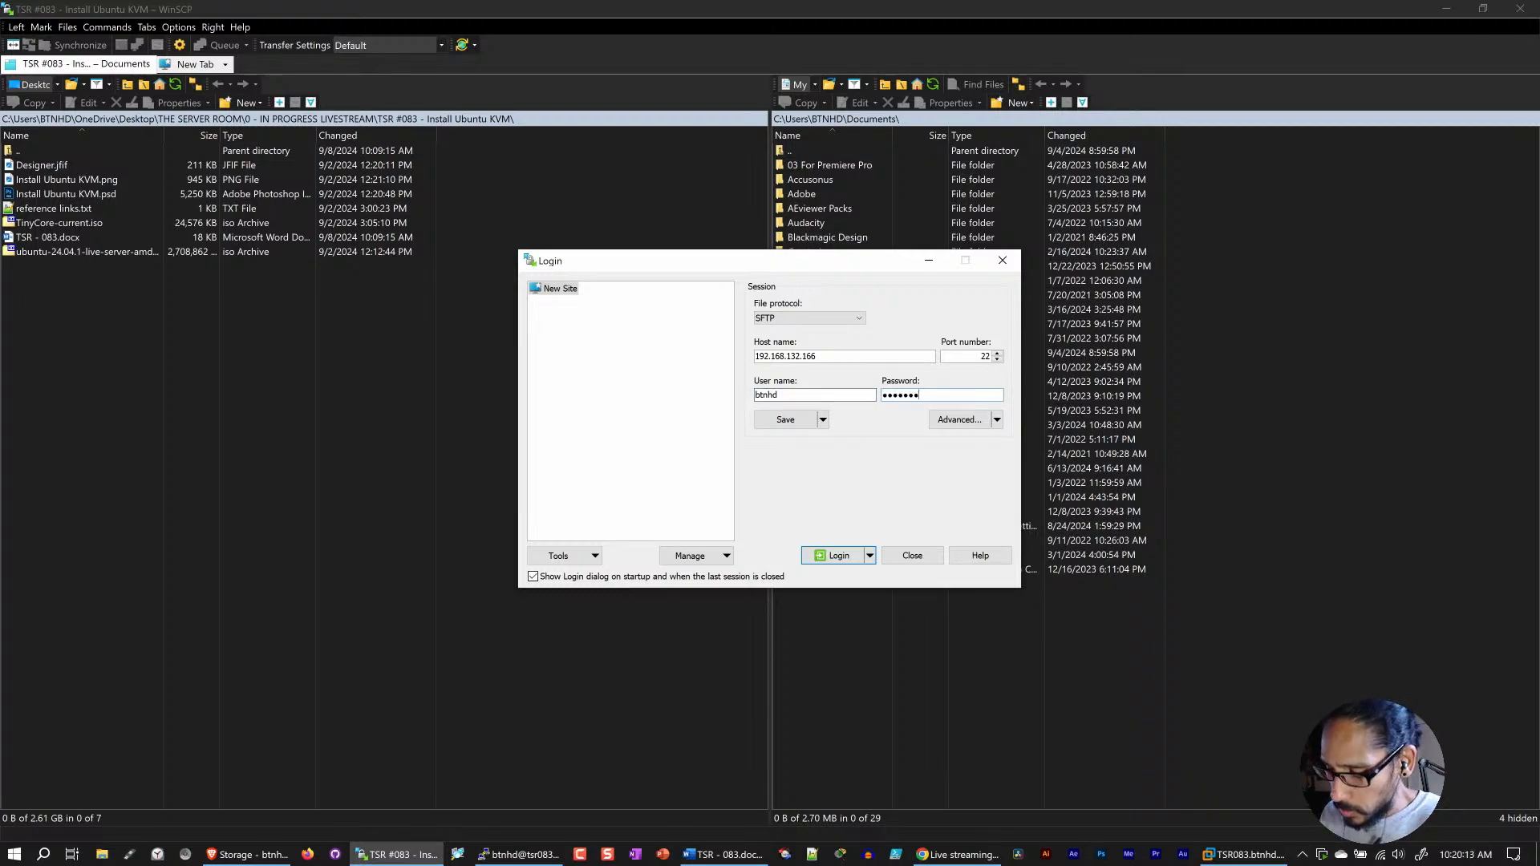
pyautogui.click(834, 555)
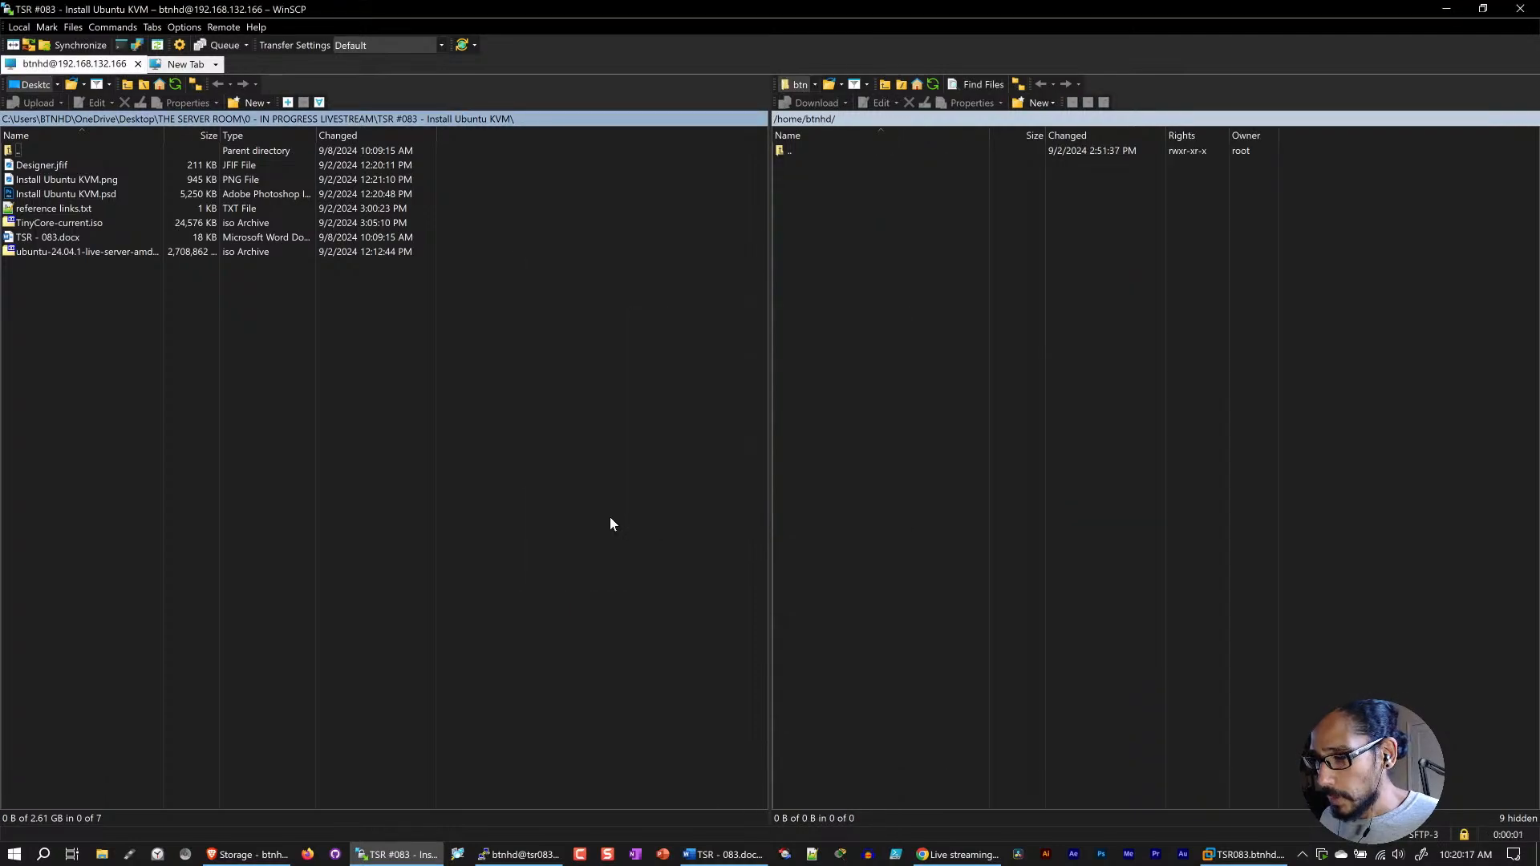
# Step: Upload TinyCore-current.iso to the server's /tmp directory, and terminate the WinSCP session without saving a workspace
pyautogui.doubleClick(791, 152)
pyautogui.doubleClick(788, 151)
pyautogui.doubleClick(798, 483)
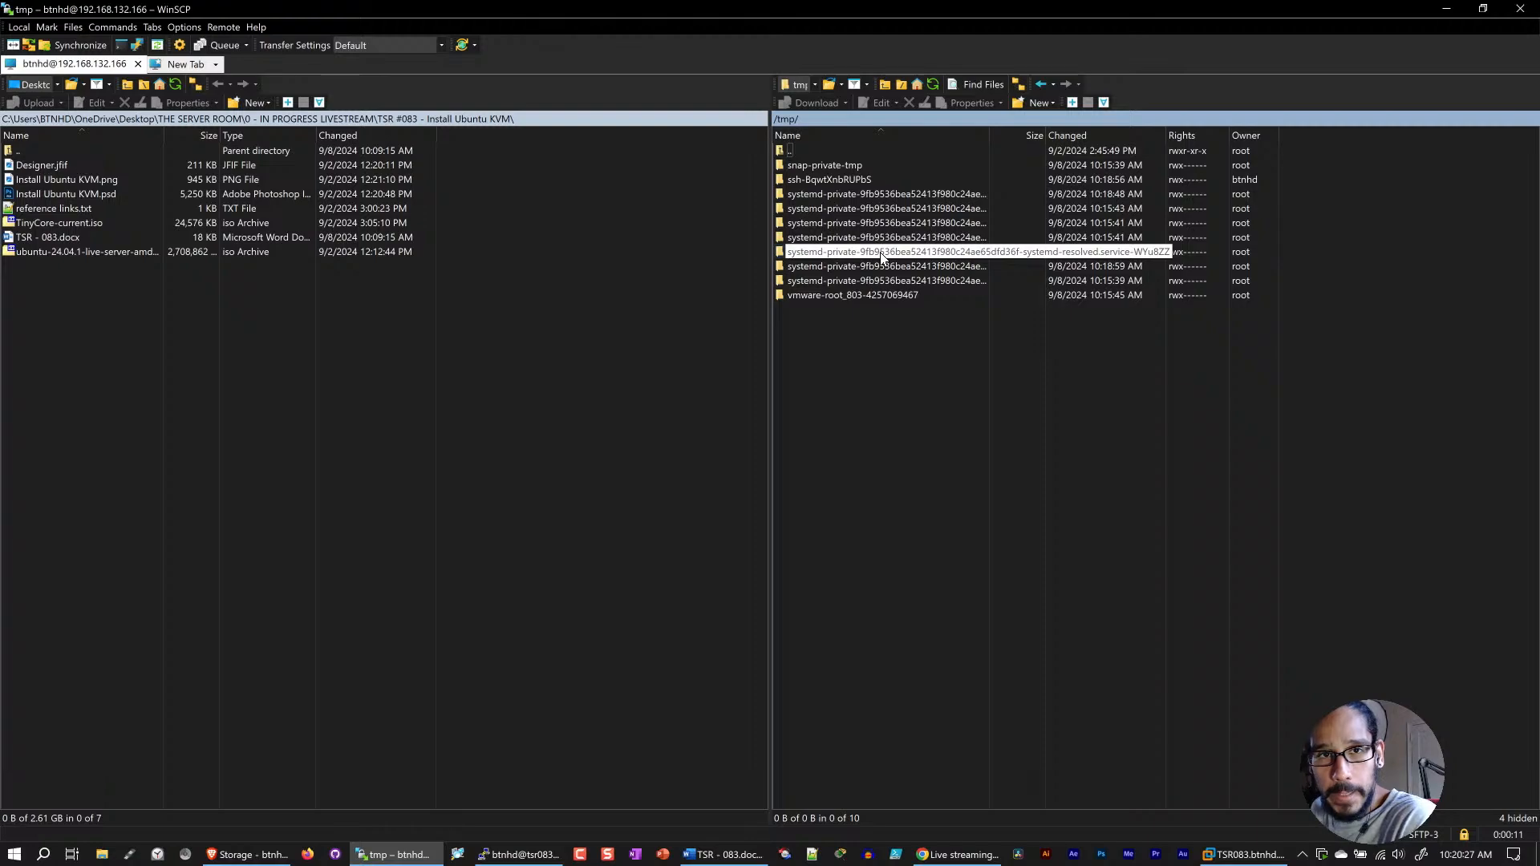
pyautogui.click(57, 227)
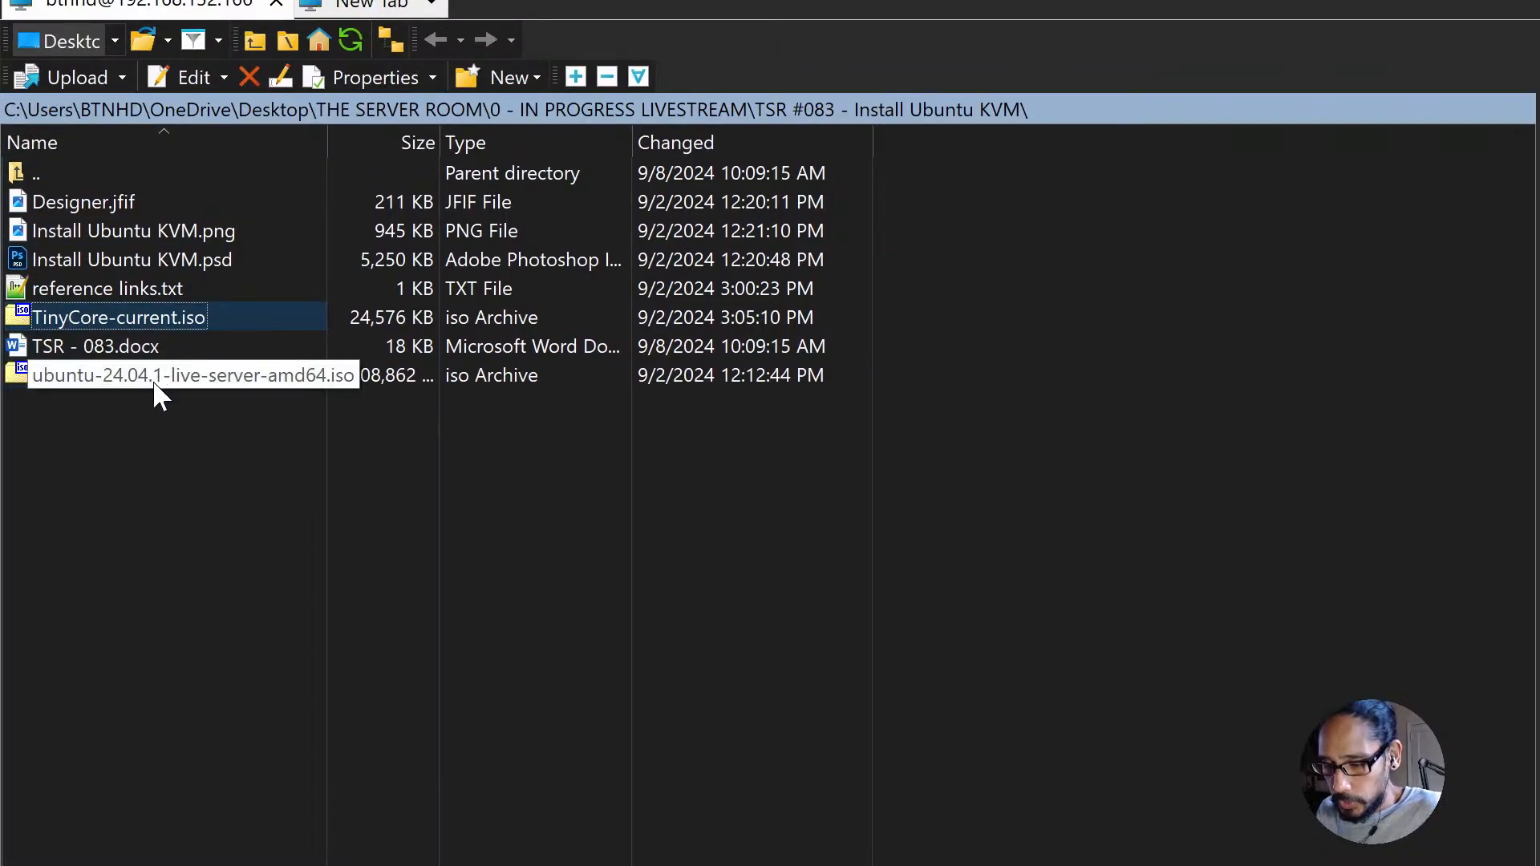
pyautogui.moveTo(122, 327); pyautogui.dragTo(1539, 690)
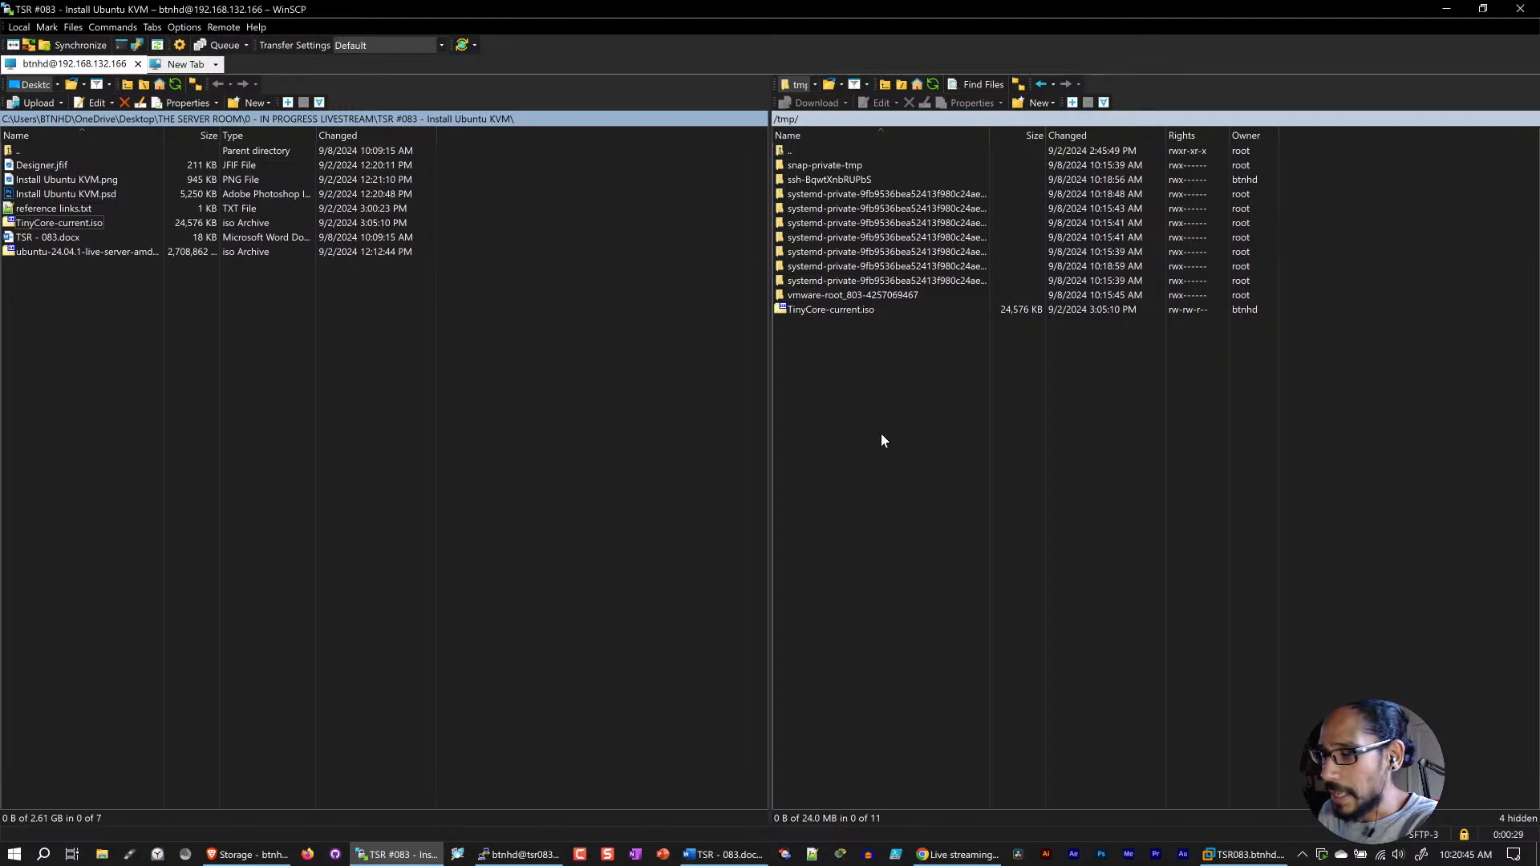
pyautogui.click(1520, 9)
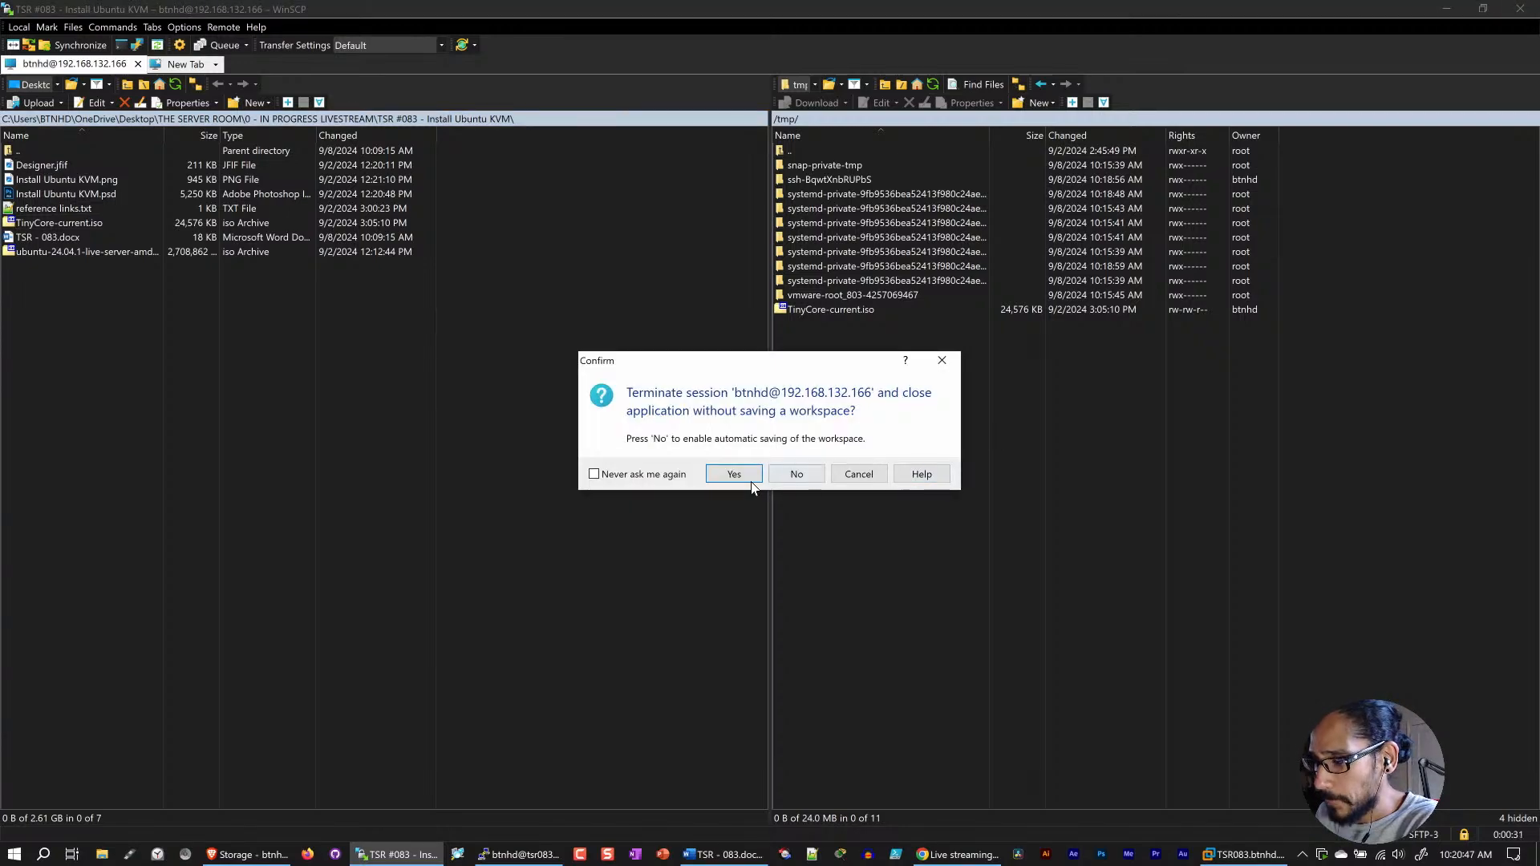
pyautogui.click(734, 474)
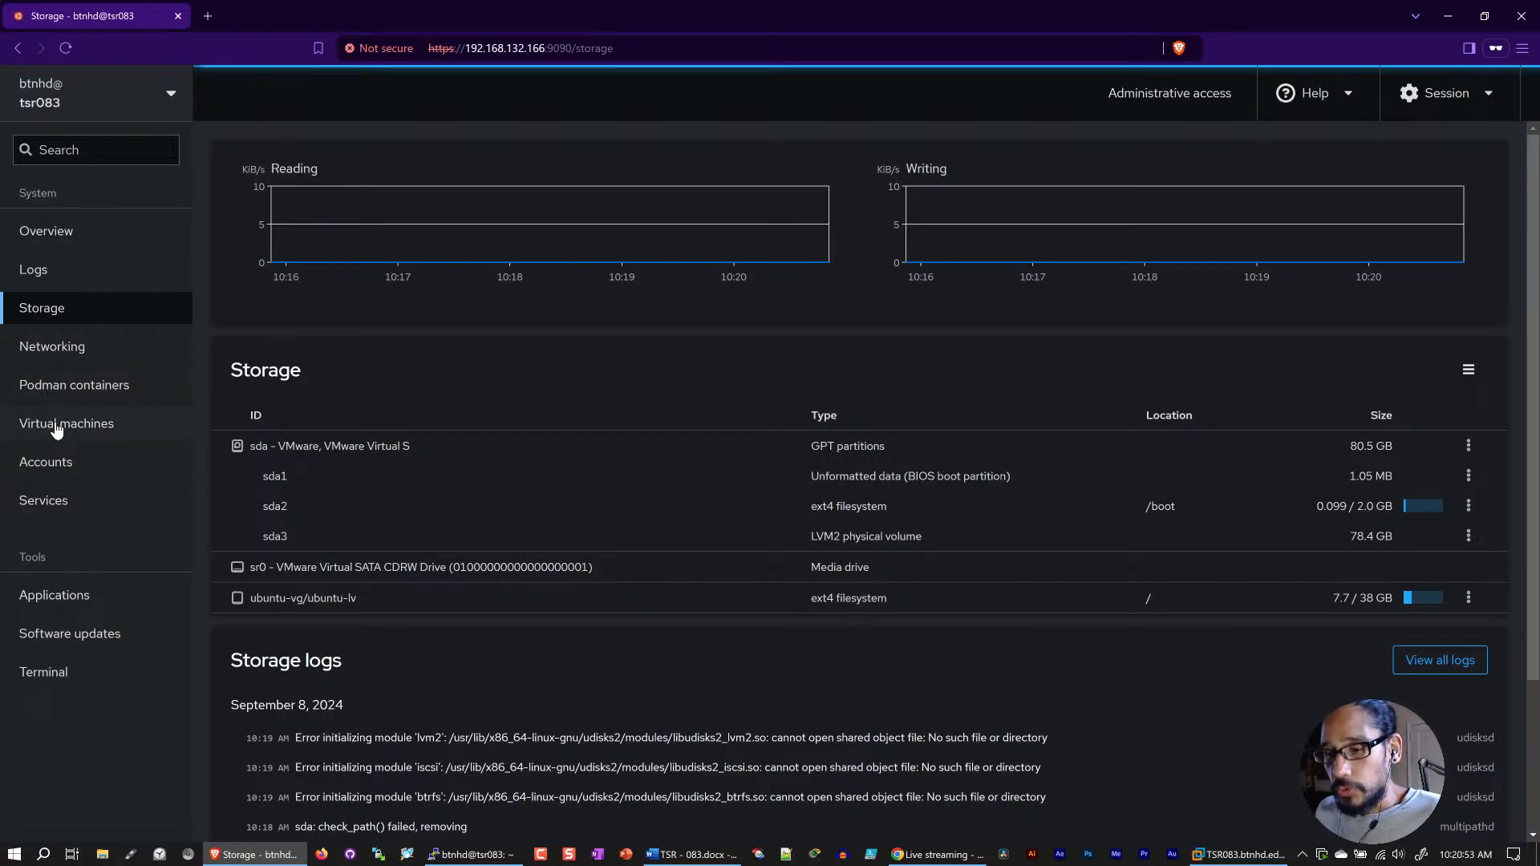
# Step: Start creating a virtual machine in Cockpit and name it tiny.btnhd.edu
pyautogui.click(92, 425)
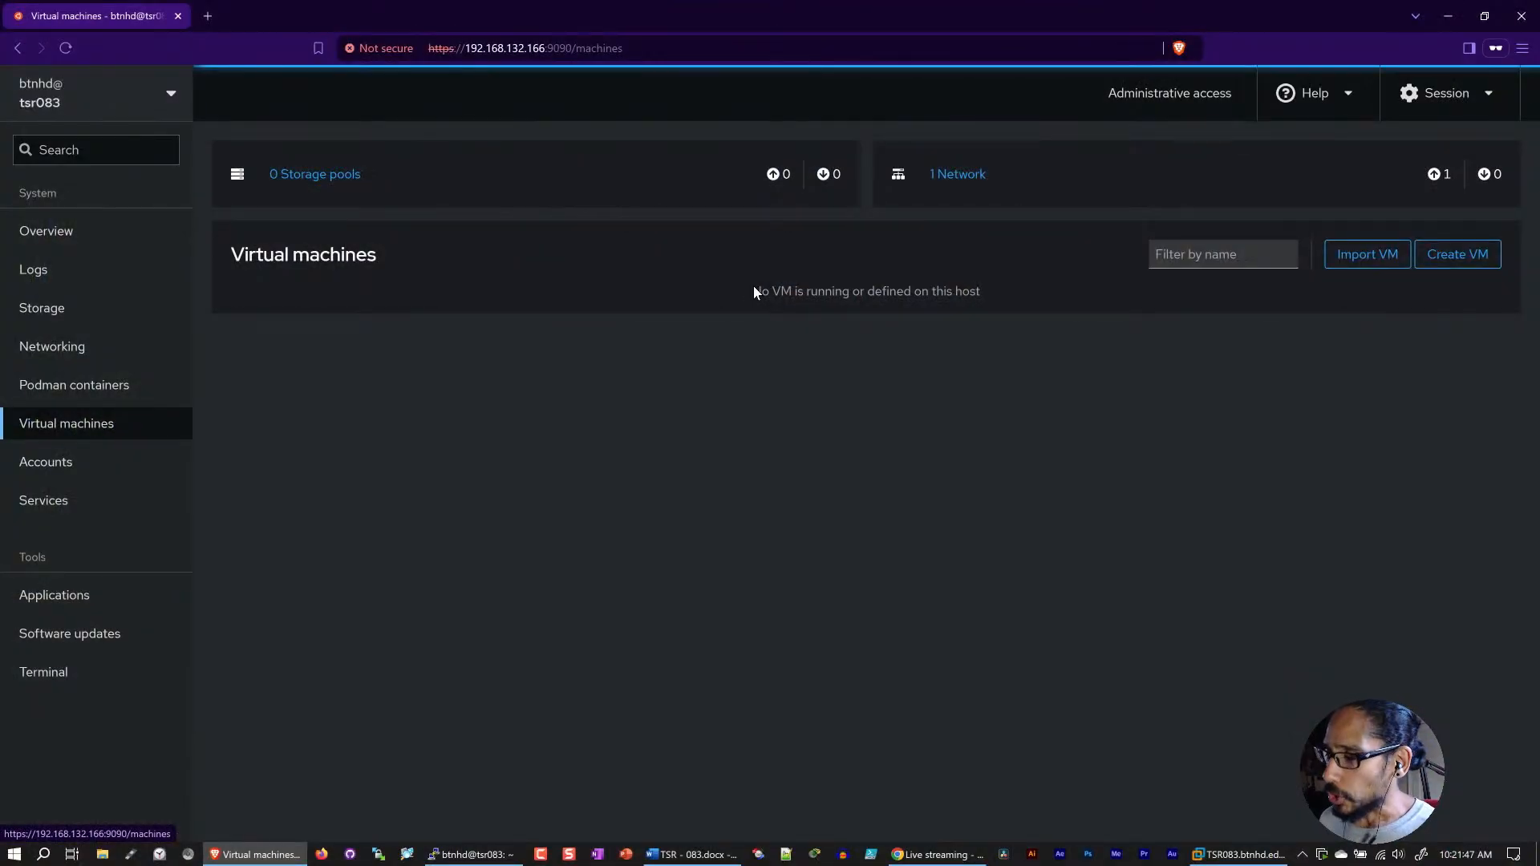
pyautogui.click(1458, 256)
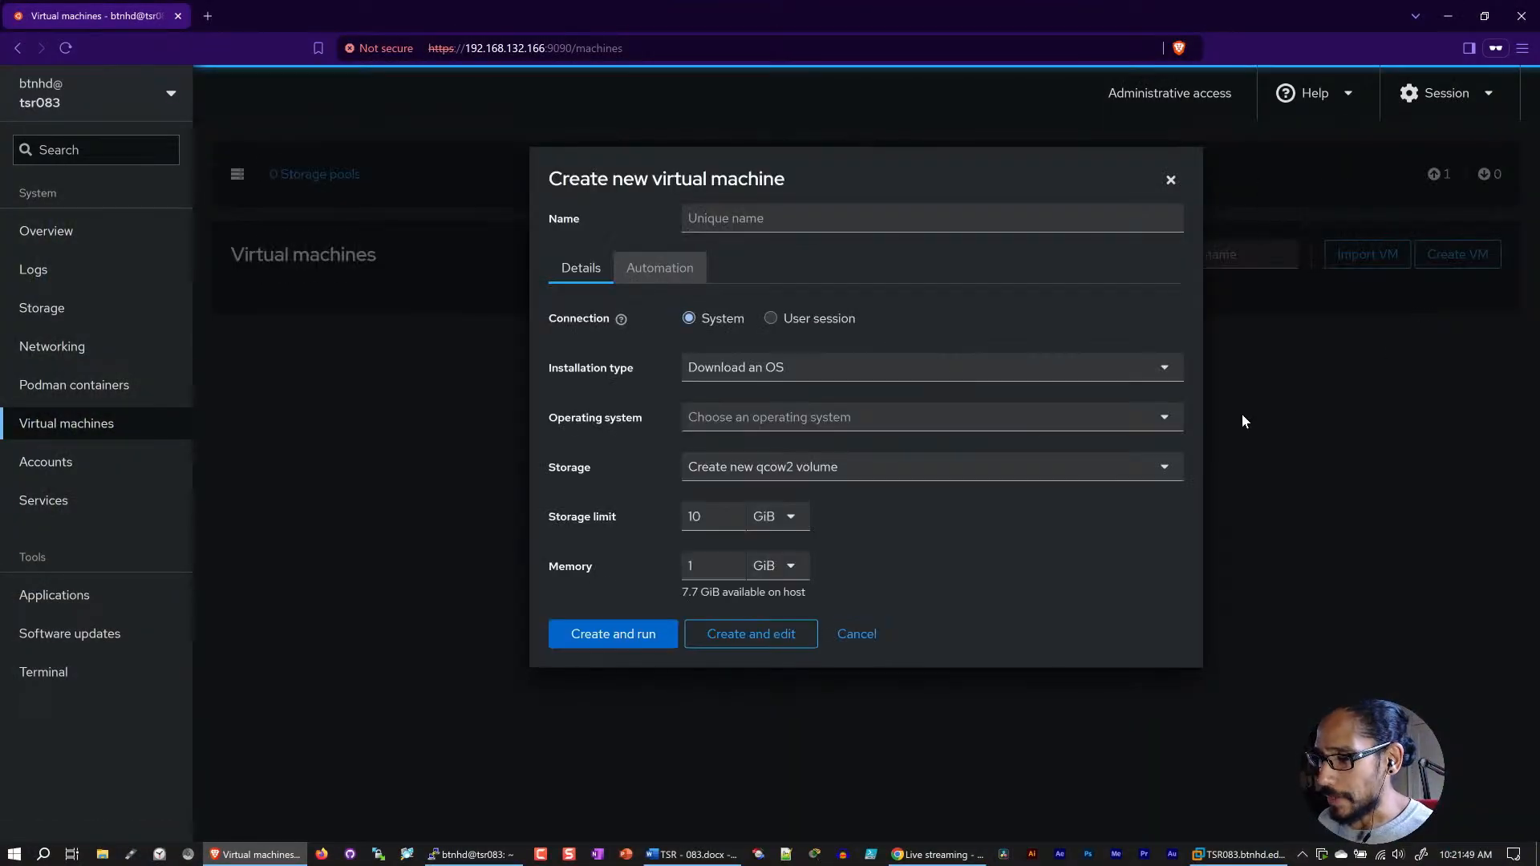
pyautogui.click(738, 225)
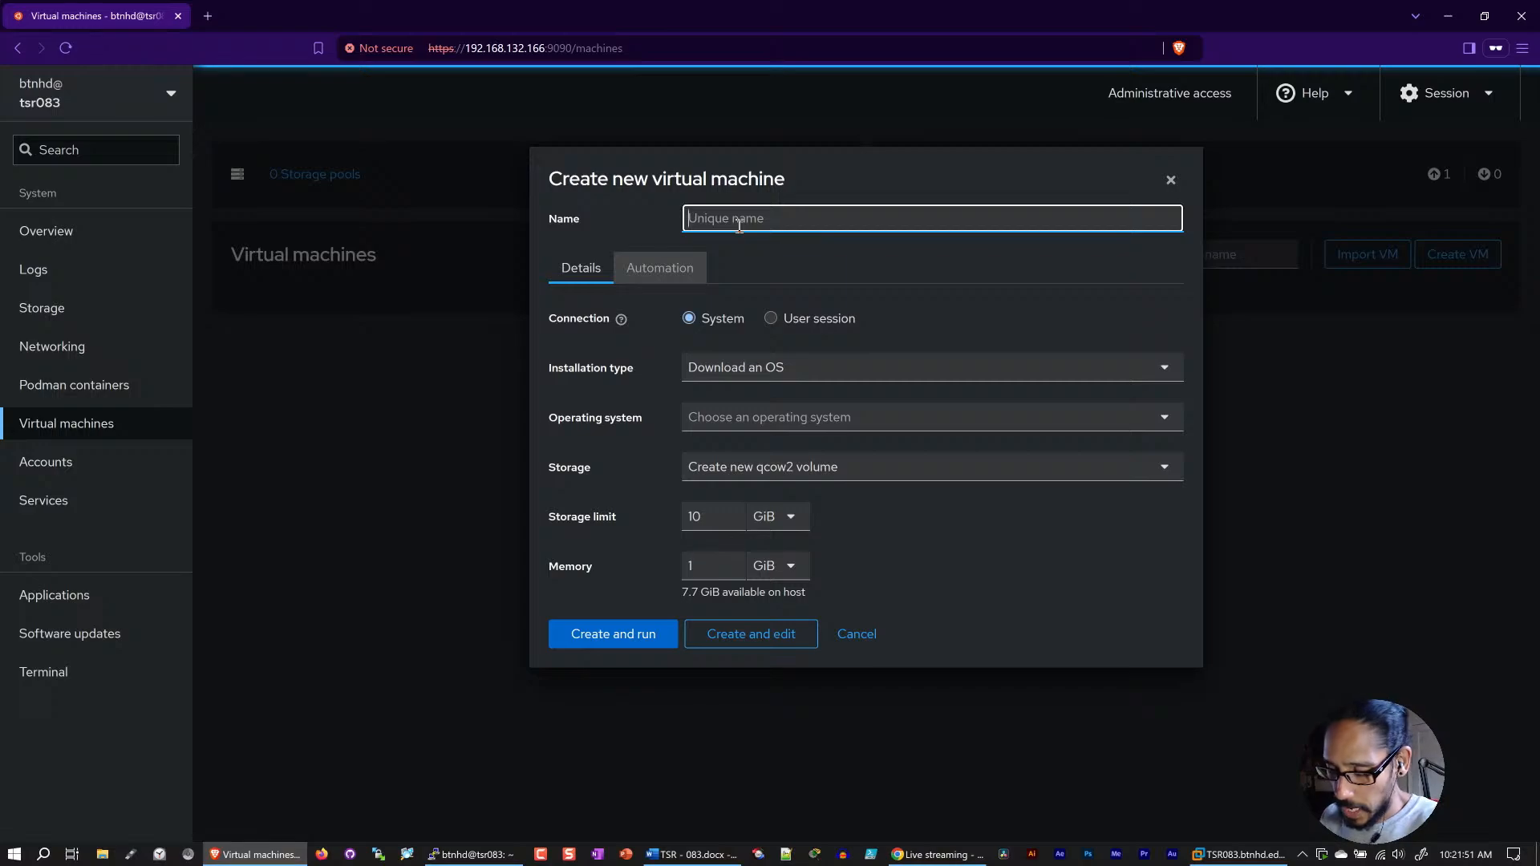
pyautogui.write('tiny.btnhd.edu')
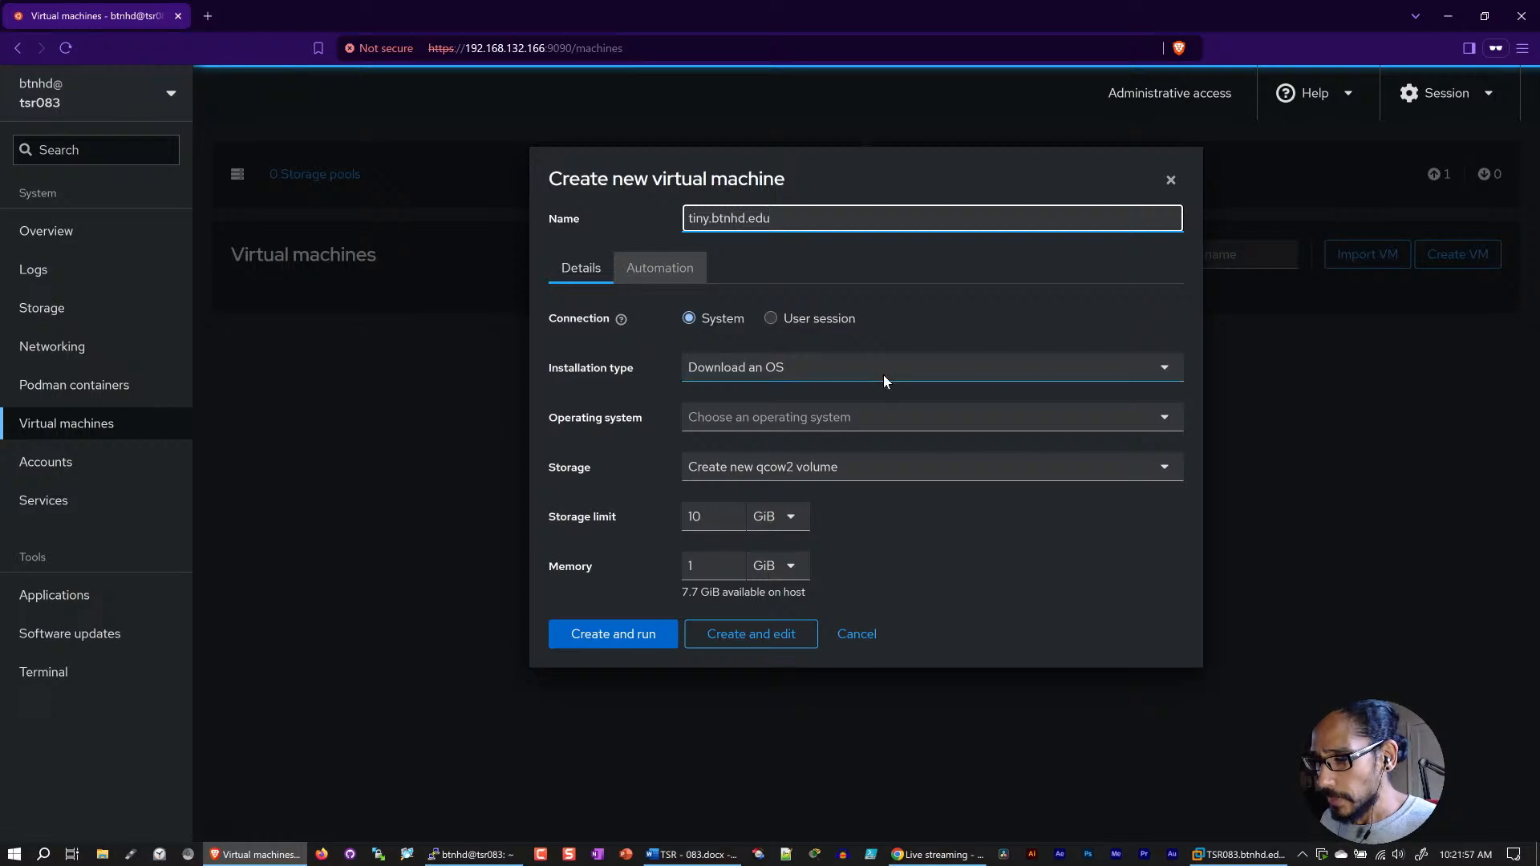
# Step: Set the installation type to local install media and choose /tmp/TinyCore-current.iso as the installation source
pyautogui.click(831, 369)
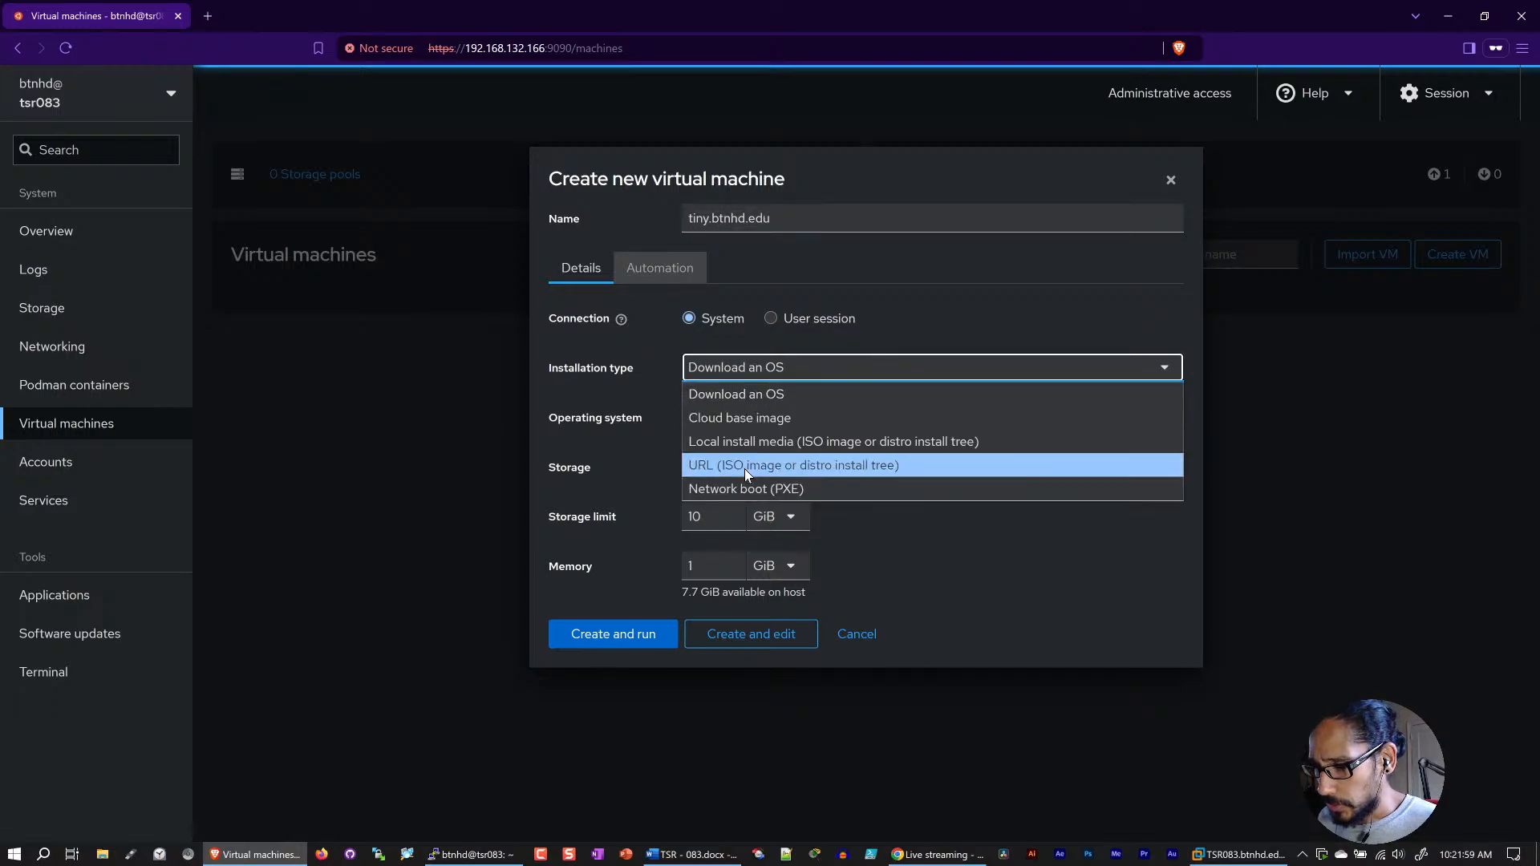
pyautogui.click(791, 446)
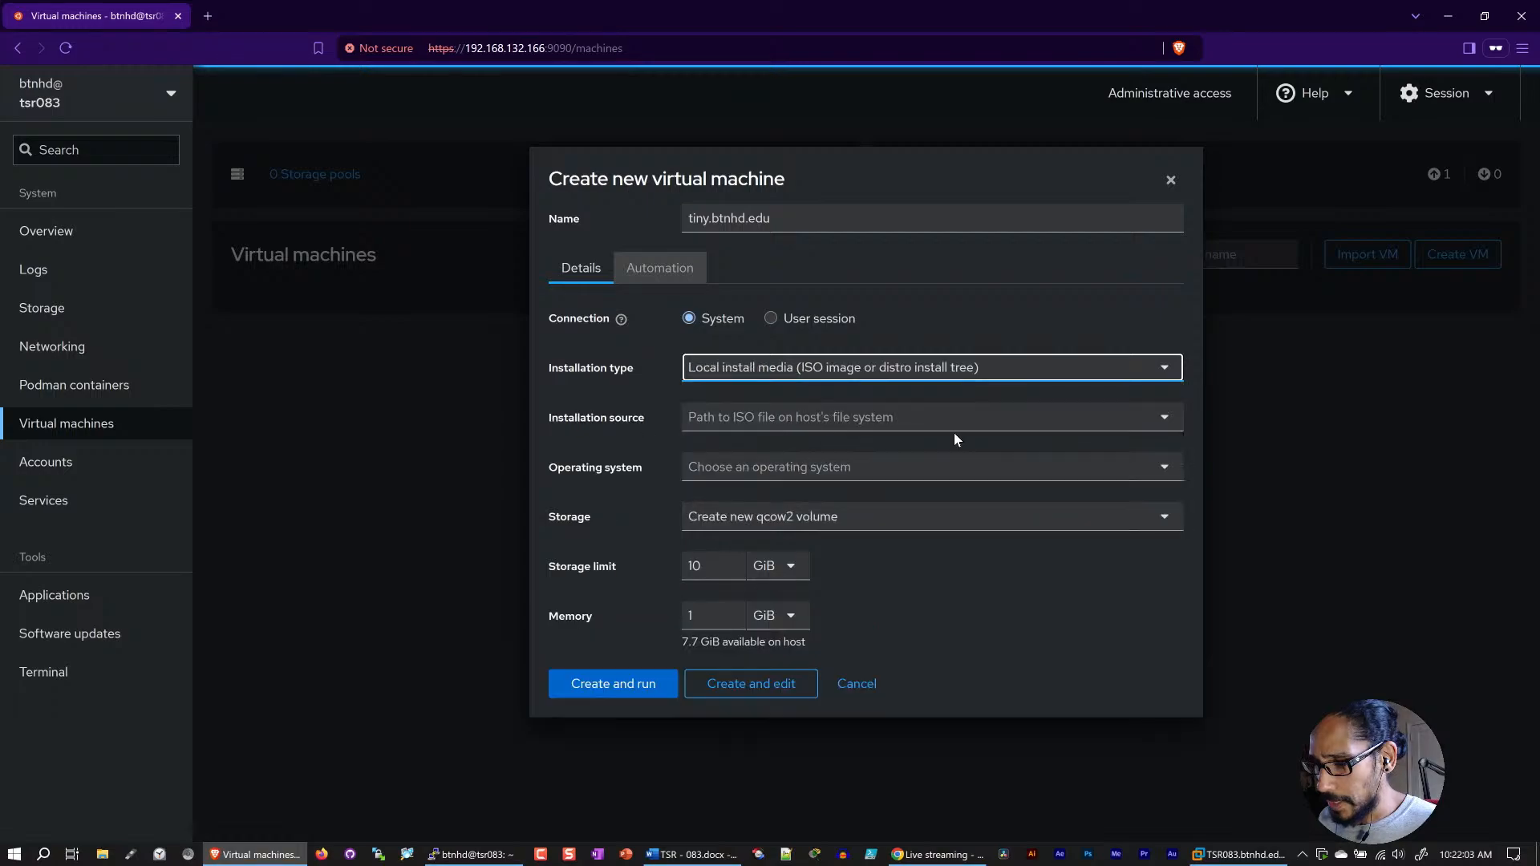
pyautogui.click(784, 418)
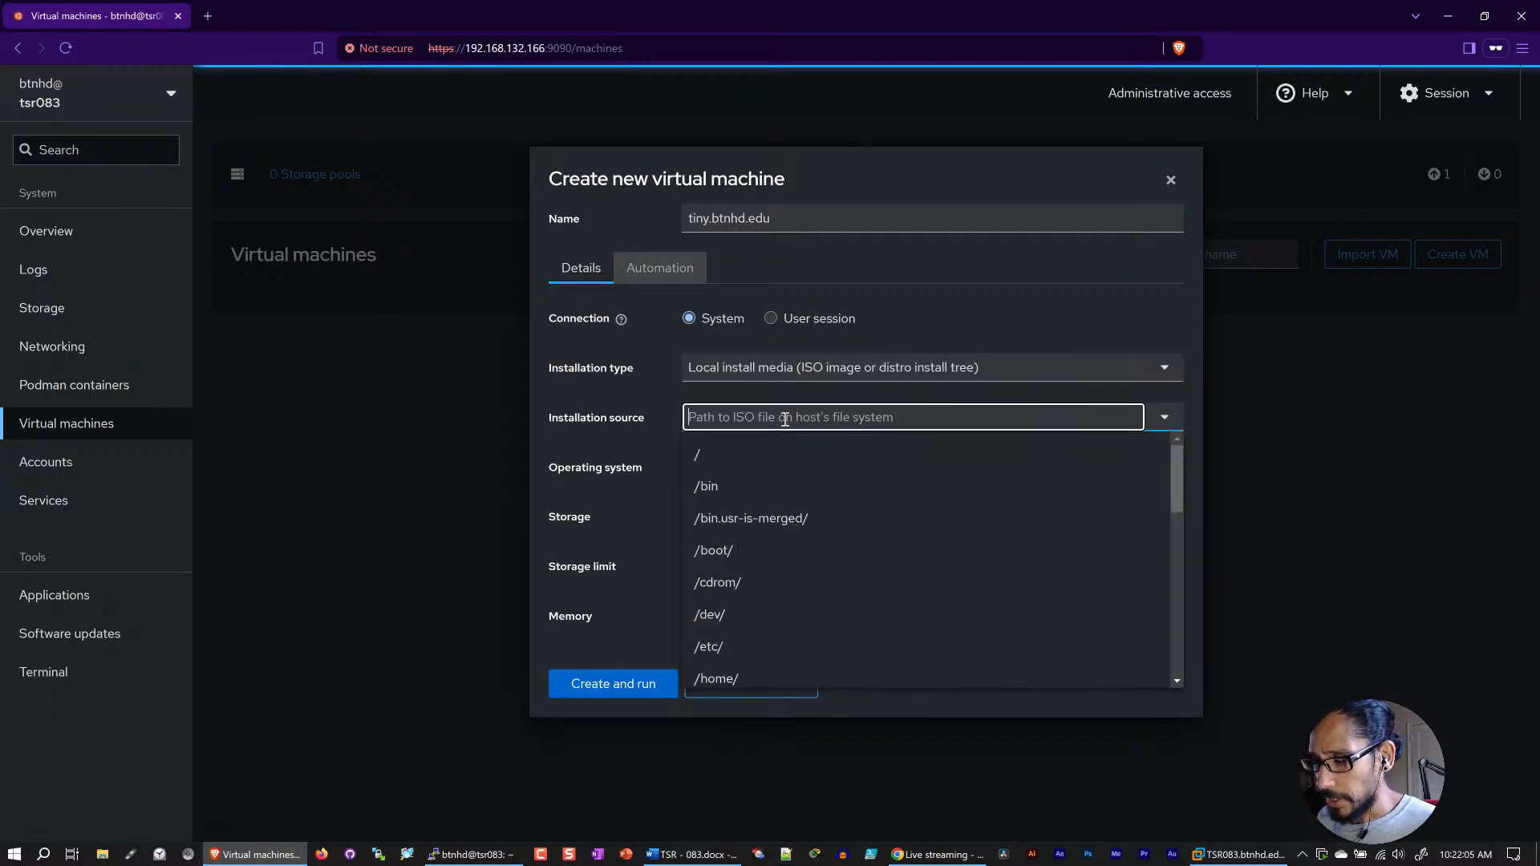
pyautogui.scroll(-1, 806, 602)
pyautogui.scroll(-5, 805, 603)
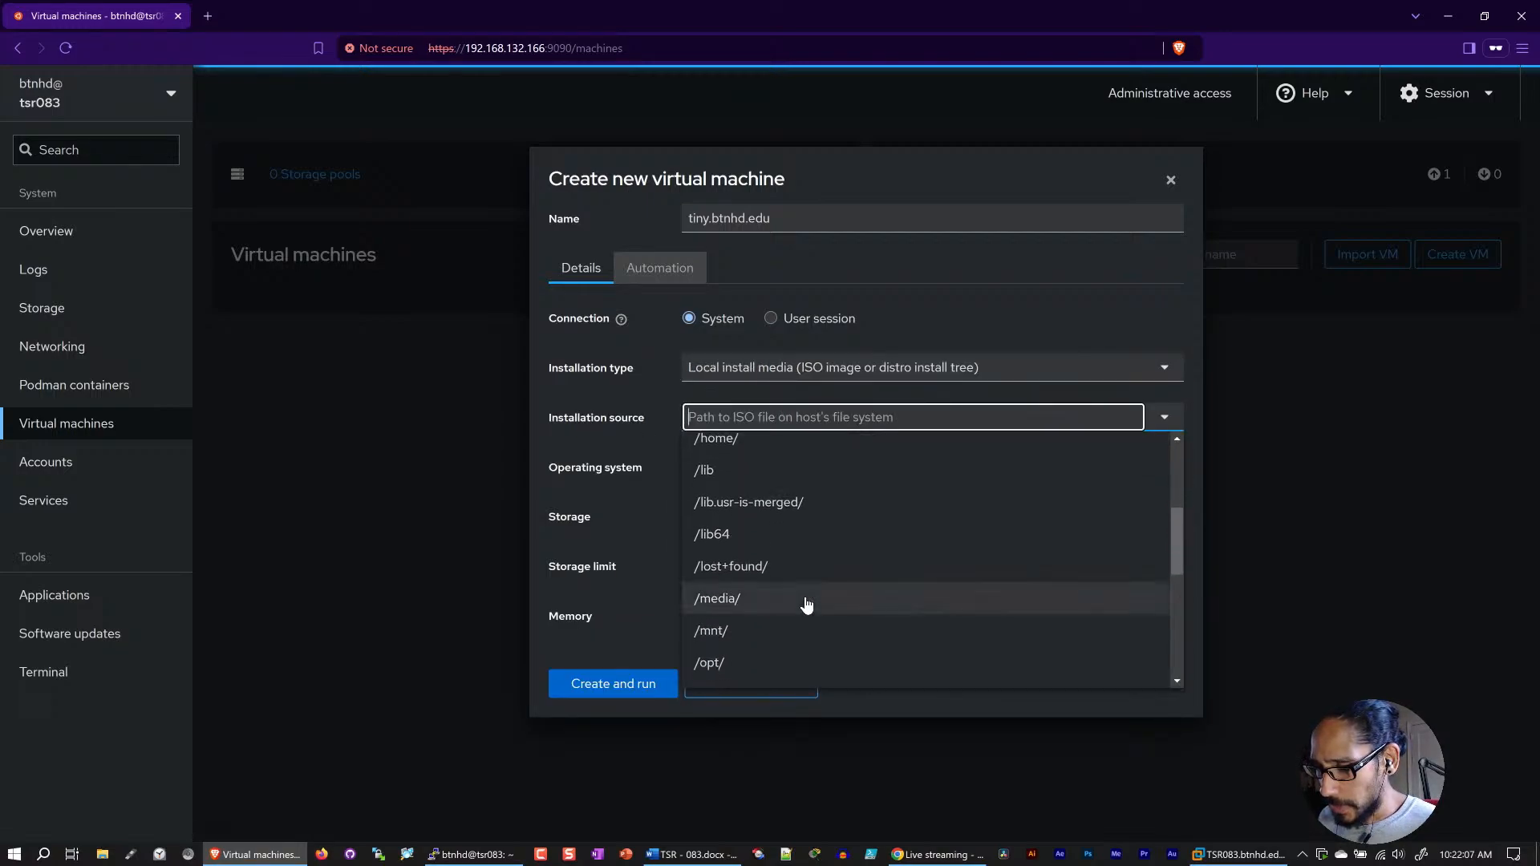
pyautogui.scroll(-1, 806, 603)
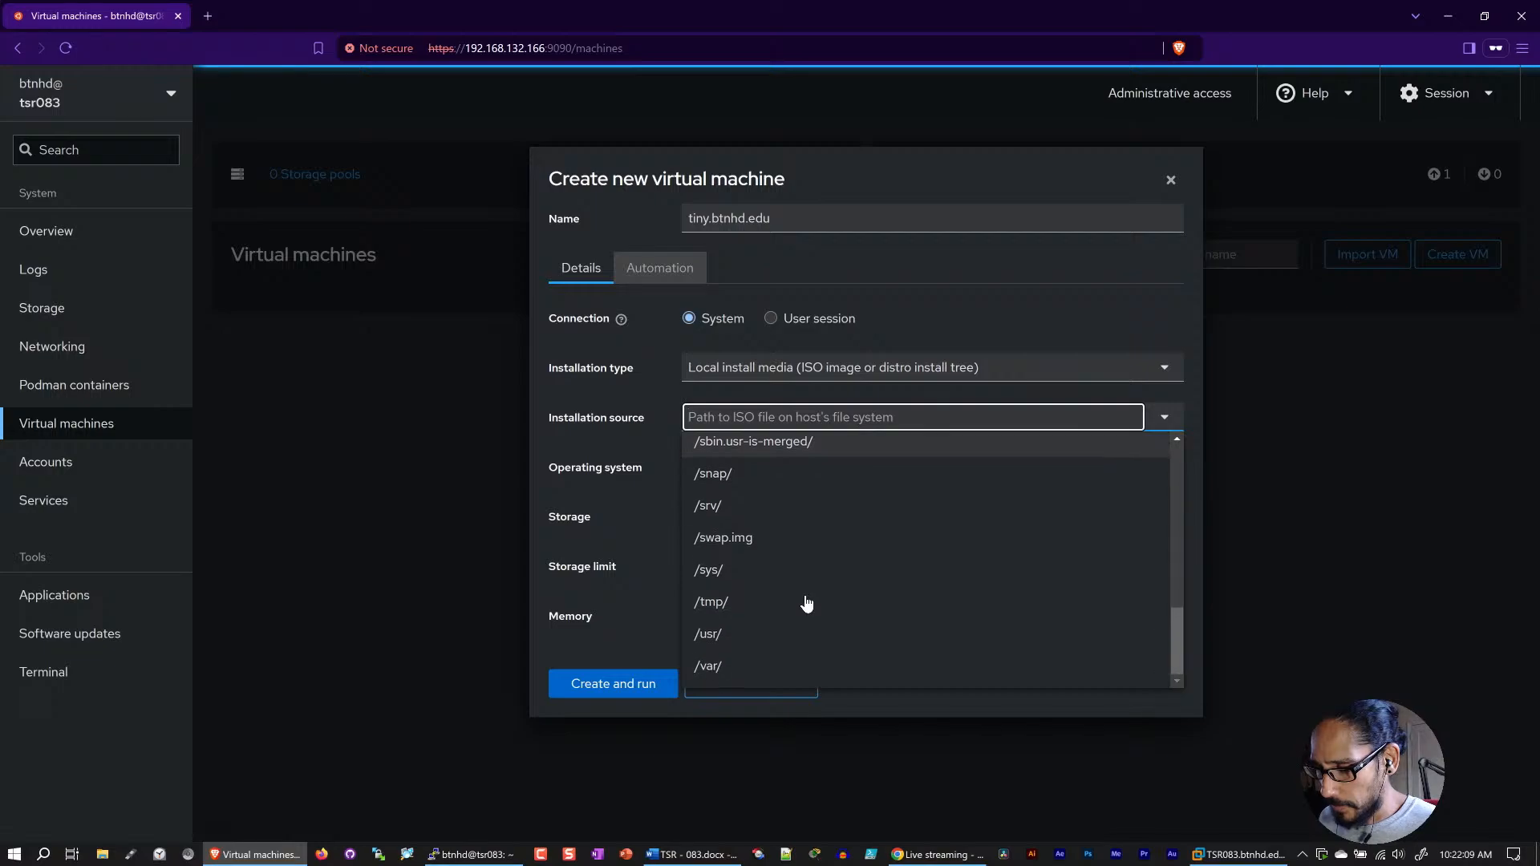
pyautogui.click(799, 604)
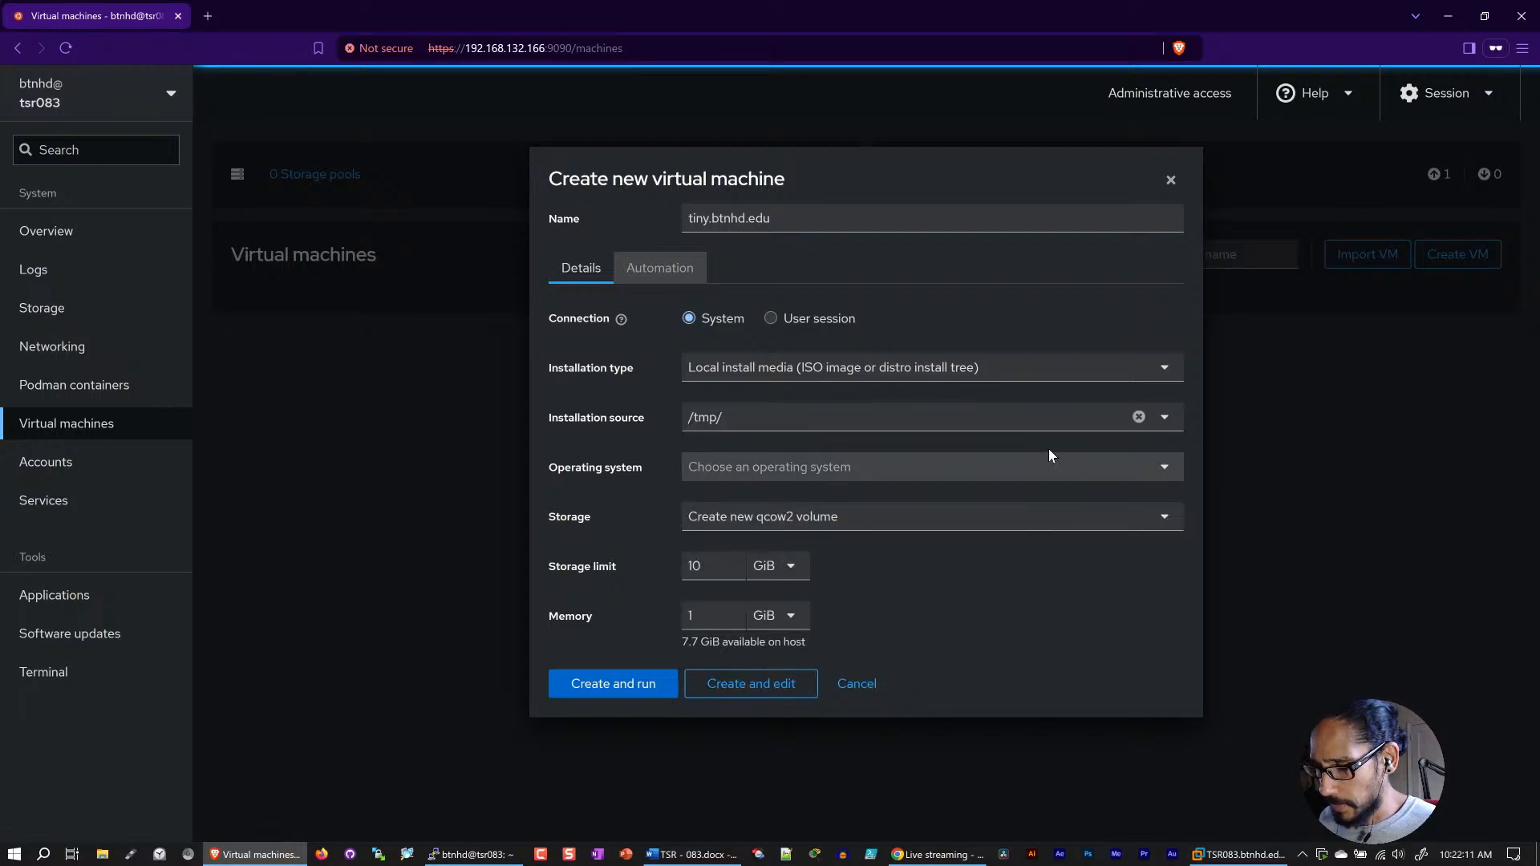
pyautogui.click(835, 418)
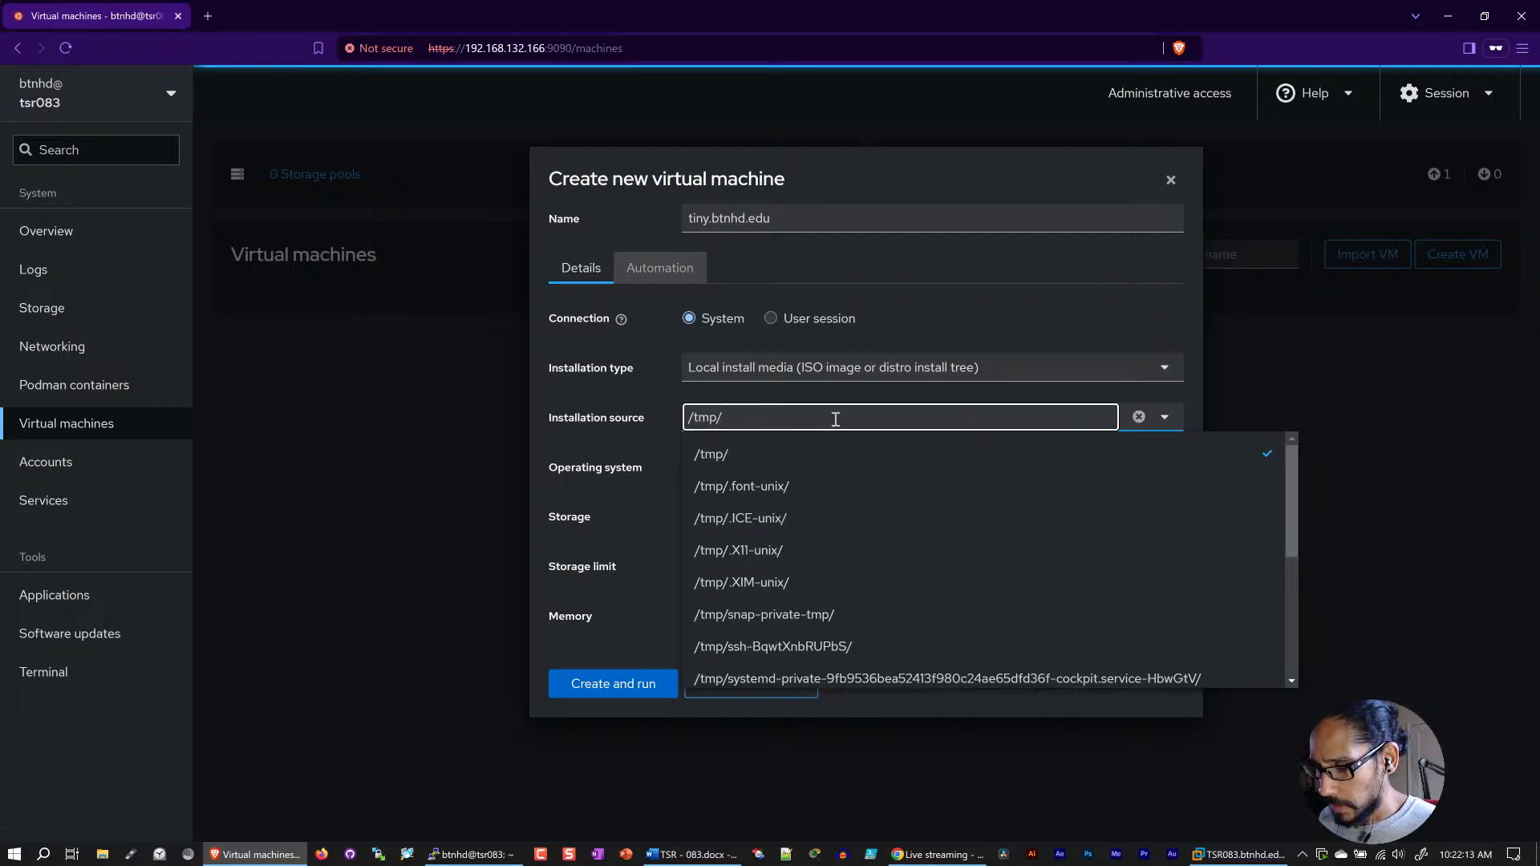
pyautogui.scroll(-3, 839, 560)
pyautogui.scroll(-1, 839, 560)
pyautogui.click(808, 635)
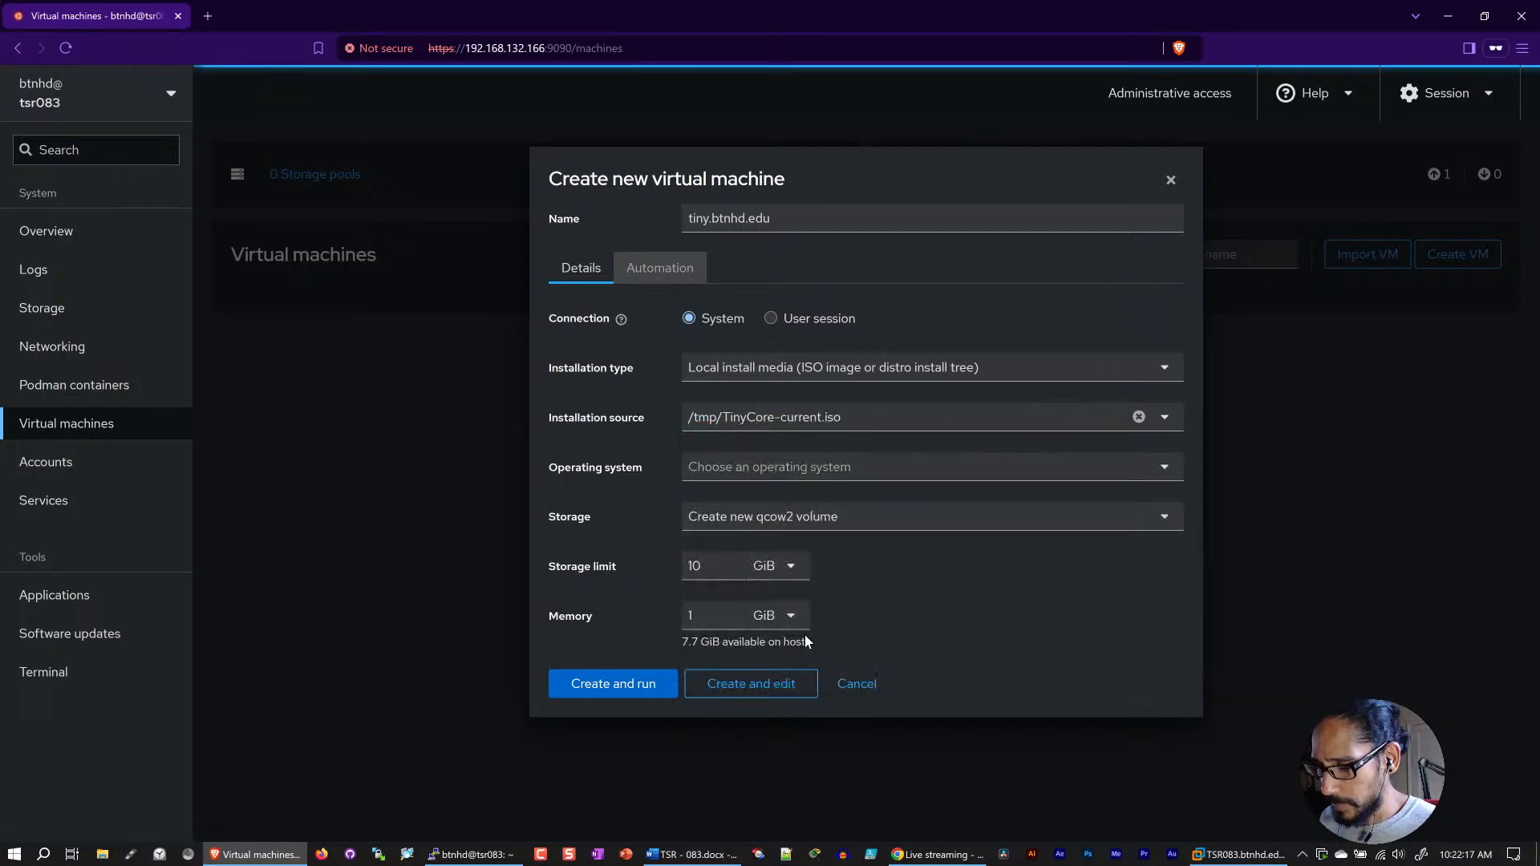
# Step: Set the operating system to Unknown, and create and run the virtual machine
pyautogui.click(1165, 475)
pyautogui.scroll(-5, 887, 549)
pyautogui.scroll(-15, 887, 549)
pyautogui.scroll(-20, 887, 550)
pyautogui.scroll(-20, 887, 549)
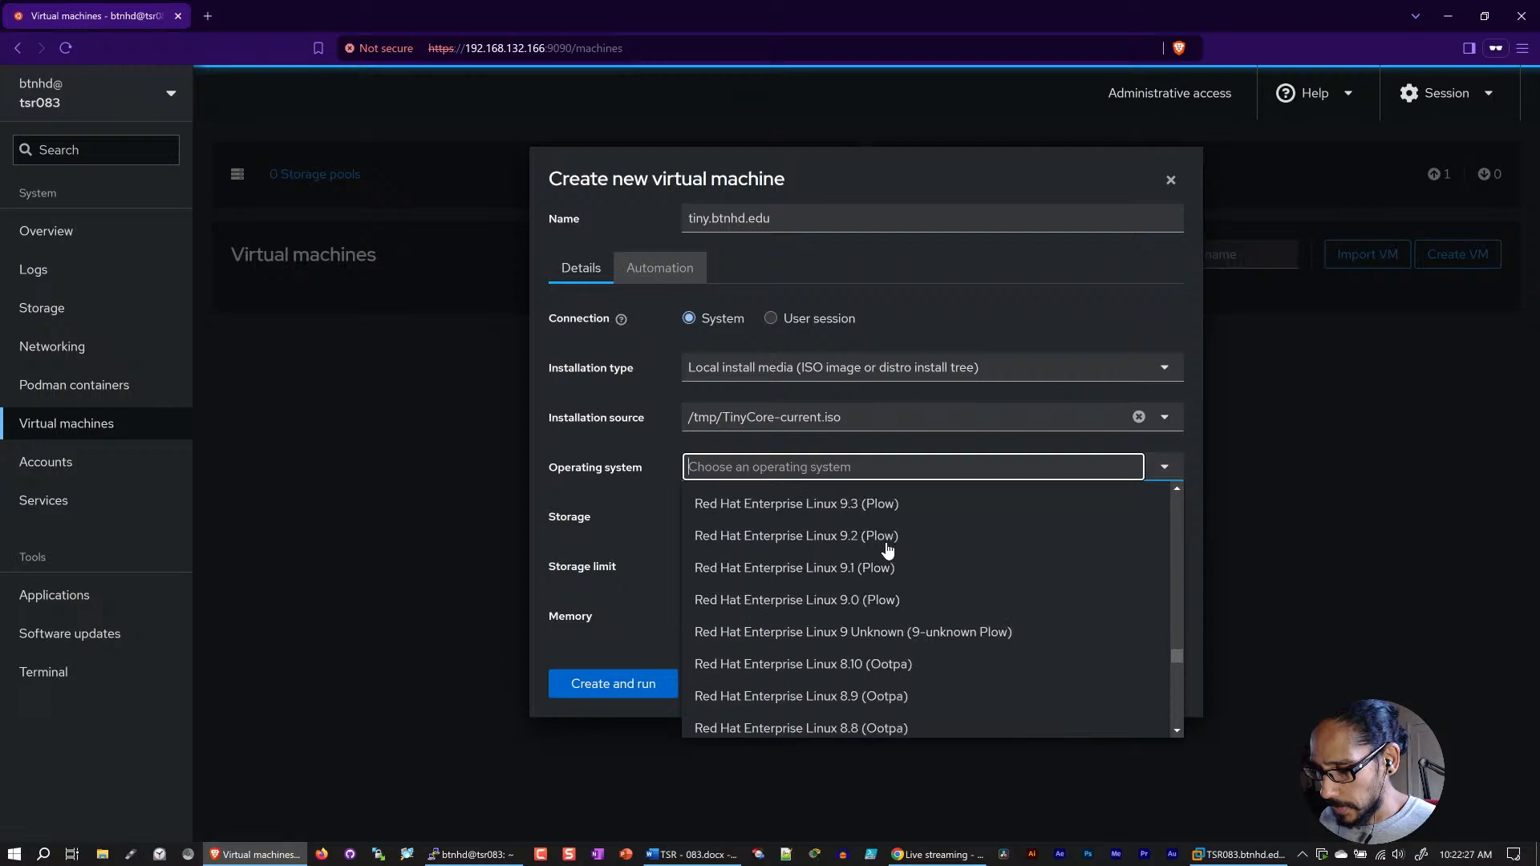
pyautogui.scroll(-20, 887, 550)
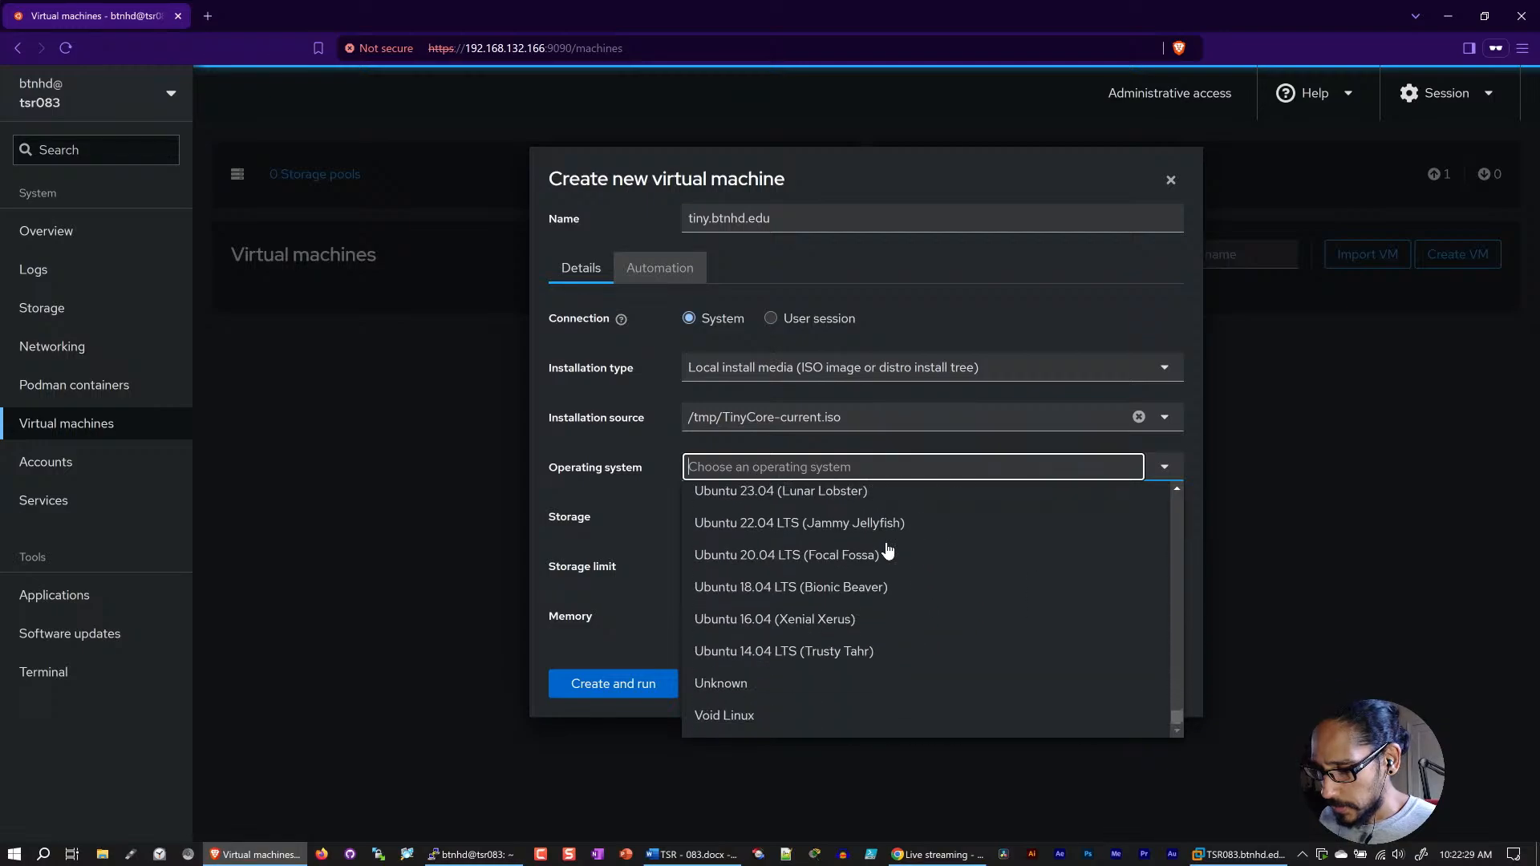
pyautogui.scroll(2, 887, 551)
pyautogui.scroll(-2, 887, 550)
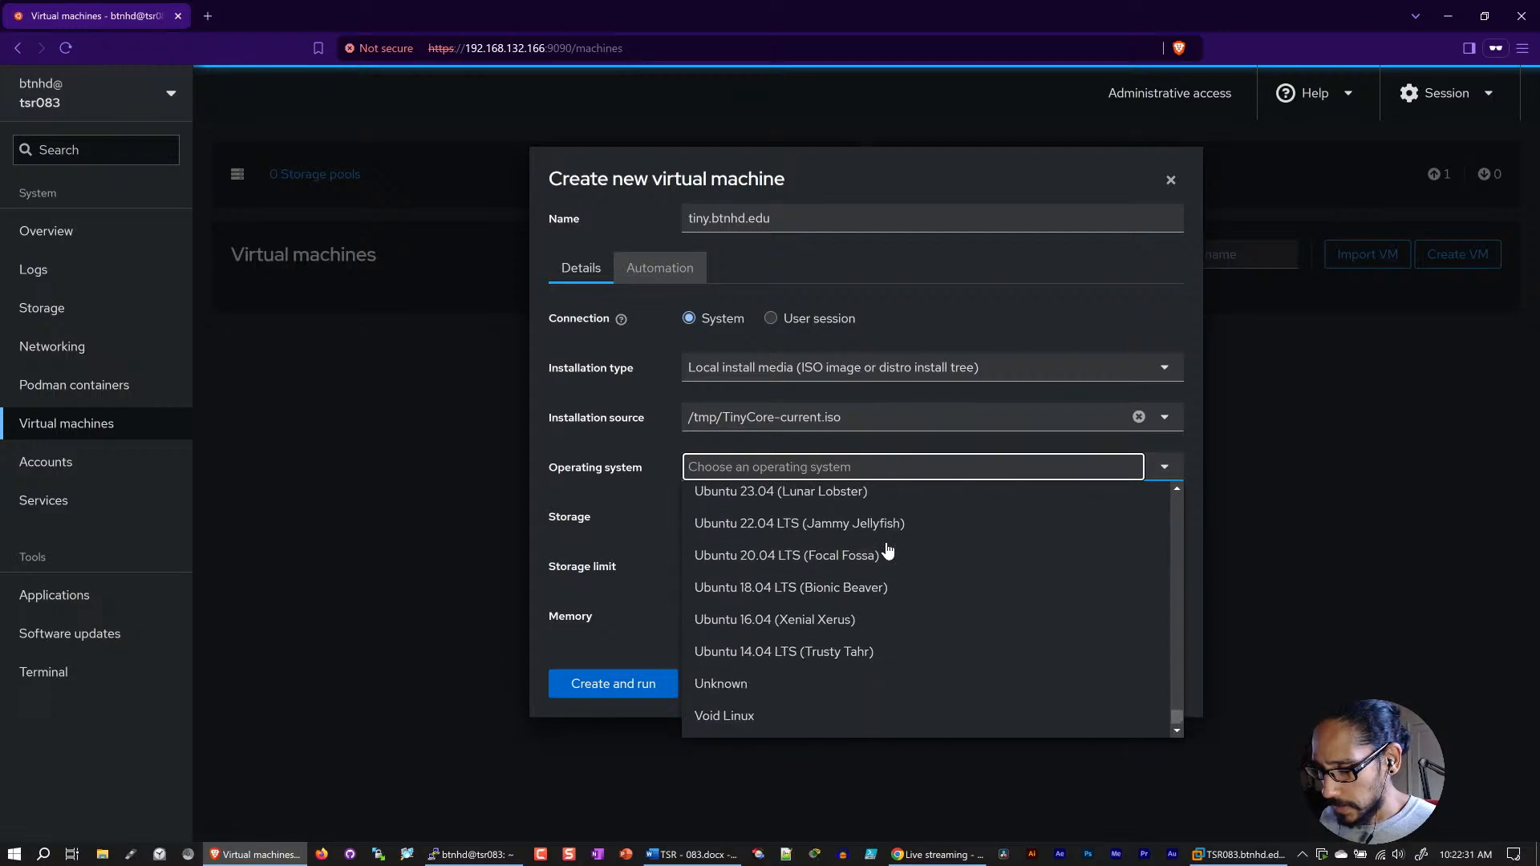
pyautogui.click(769, 683)
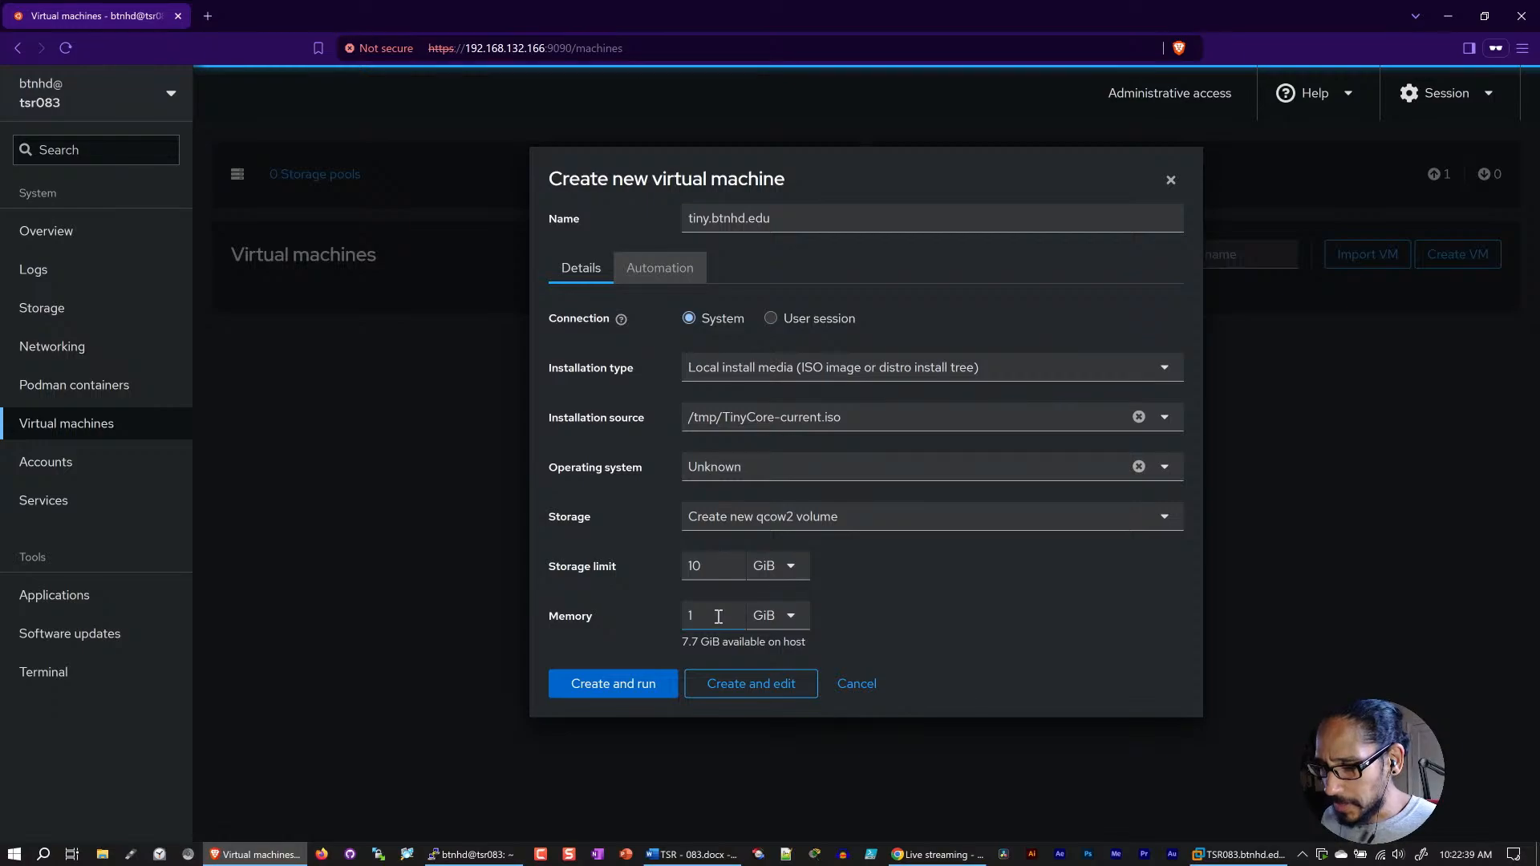
pyautogui.click(638, 688)
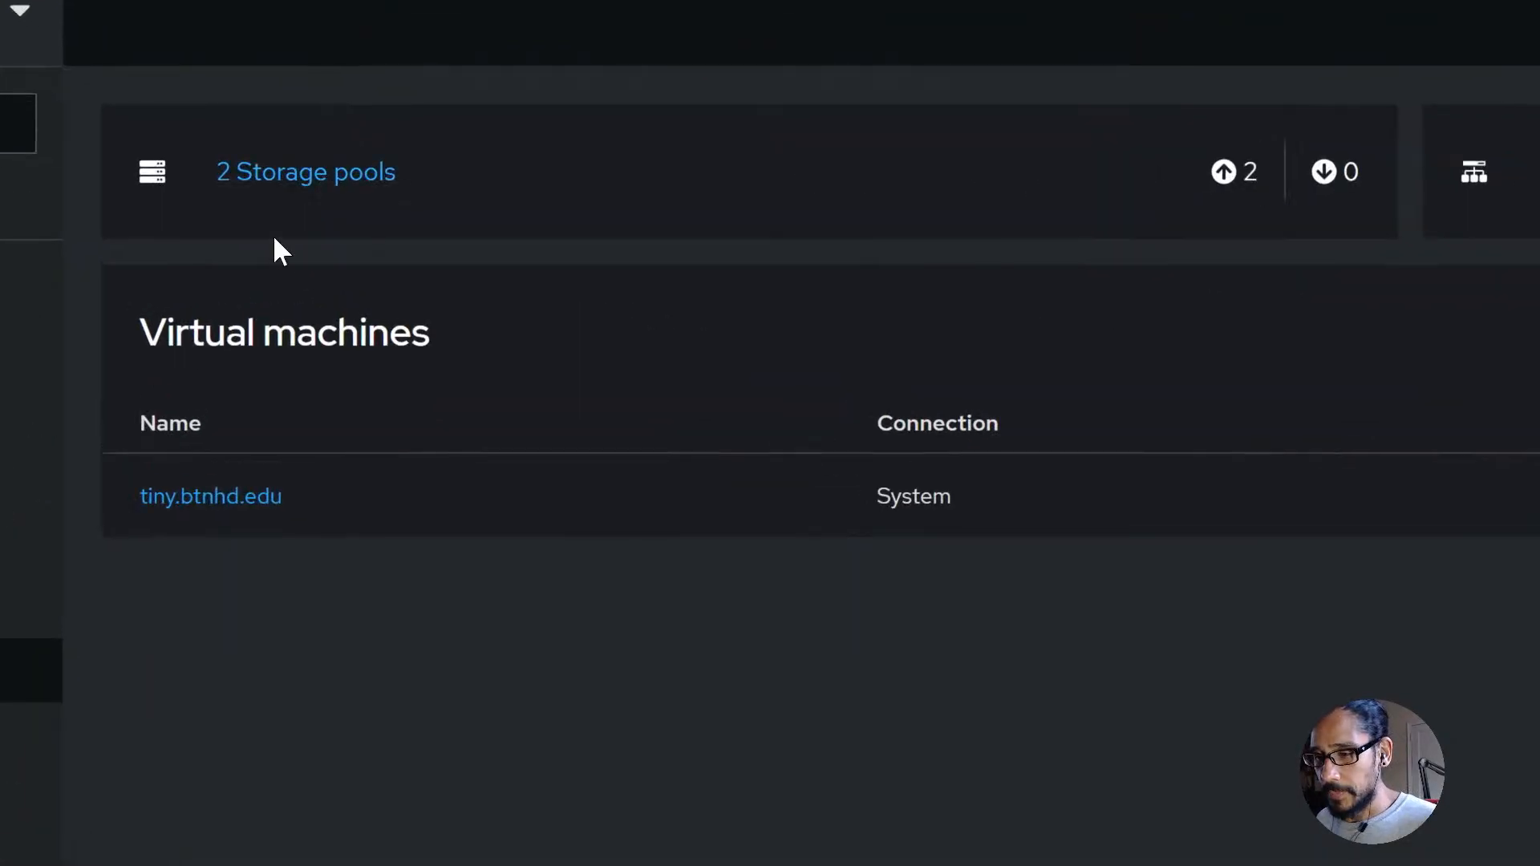
# Step: Inspect the tmp storage pool's overview details and return to the virtual machines list
pyautogui.click(298, 181)
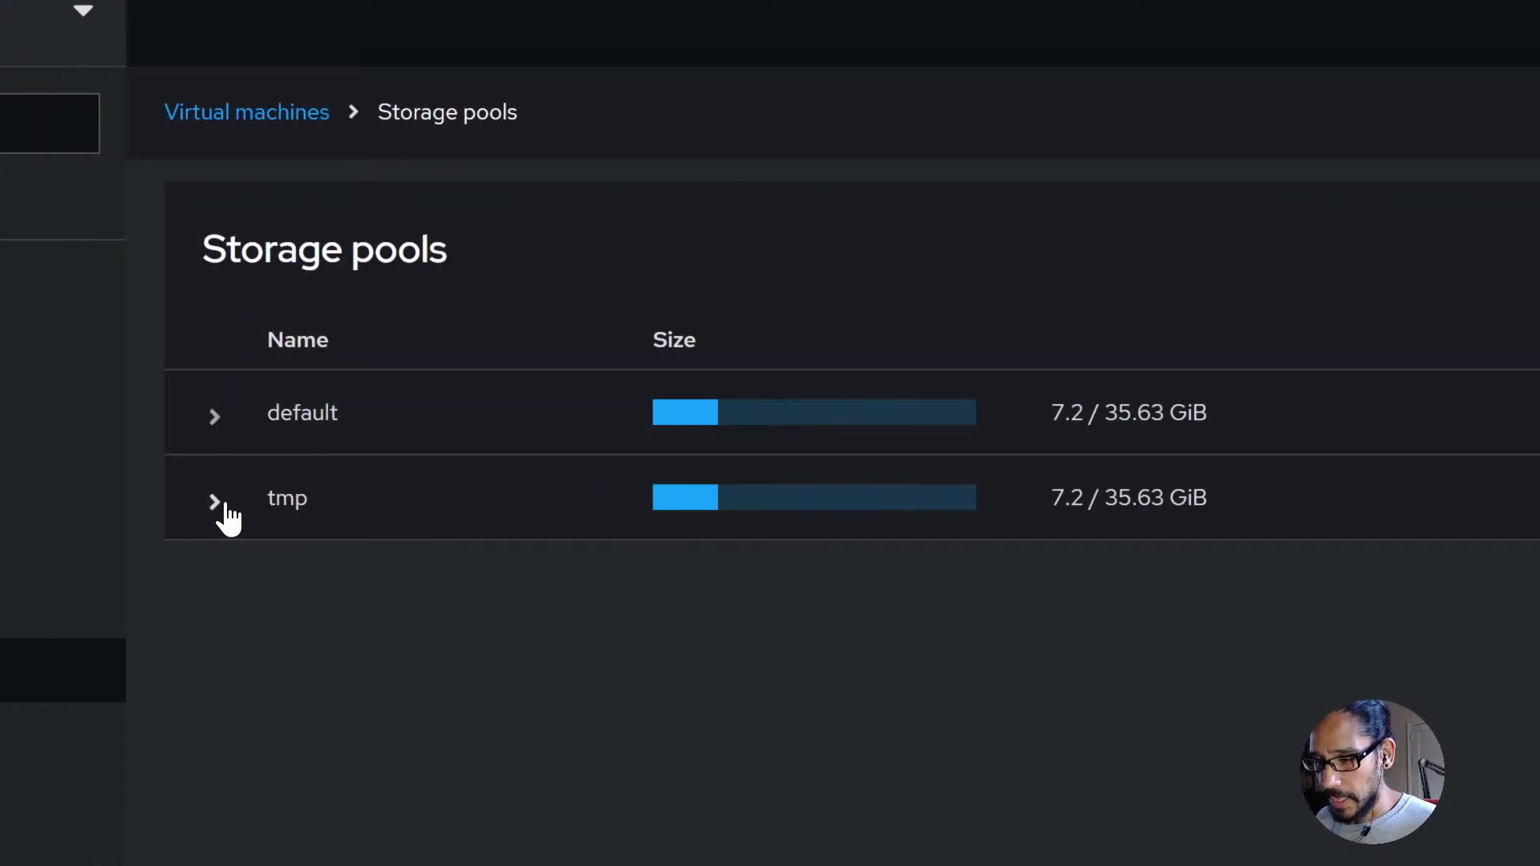
pyautogui.click(216, 503)
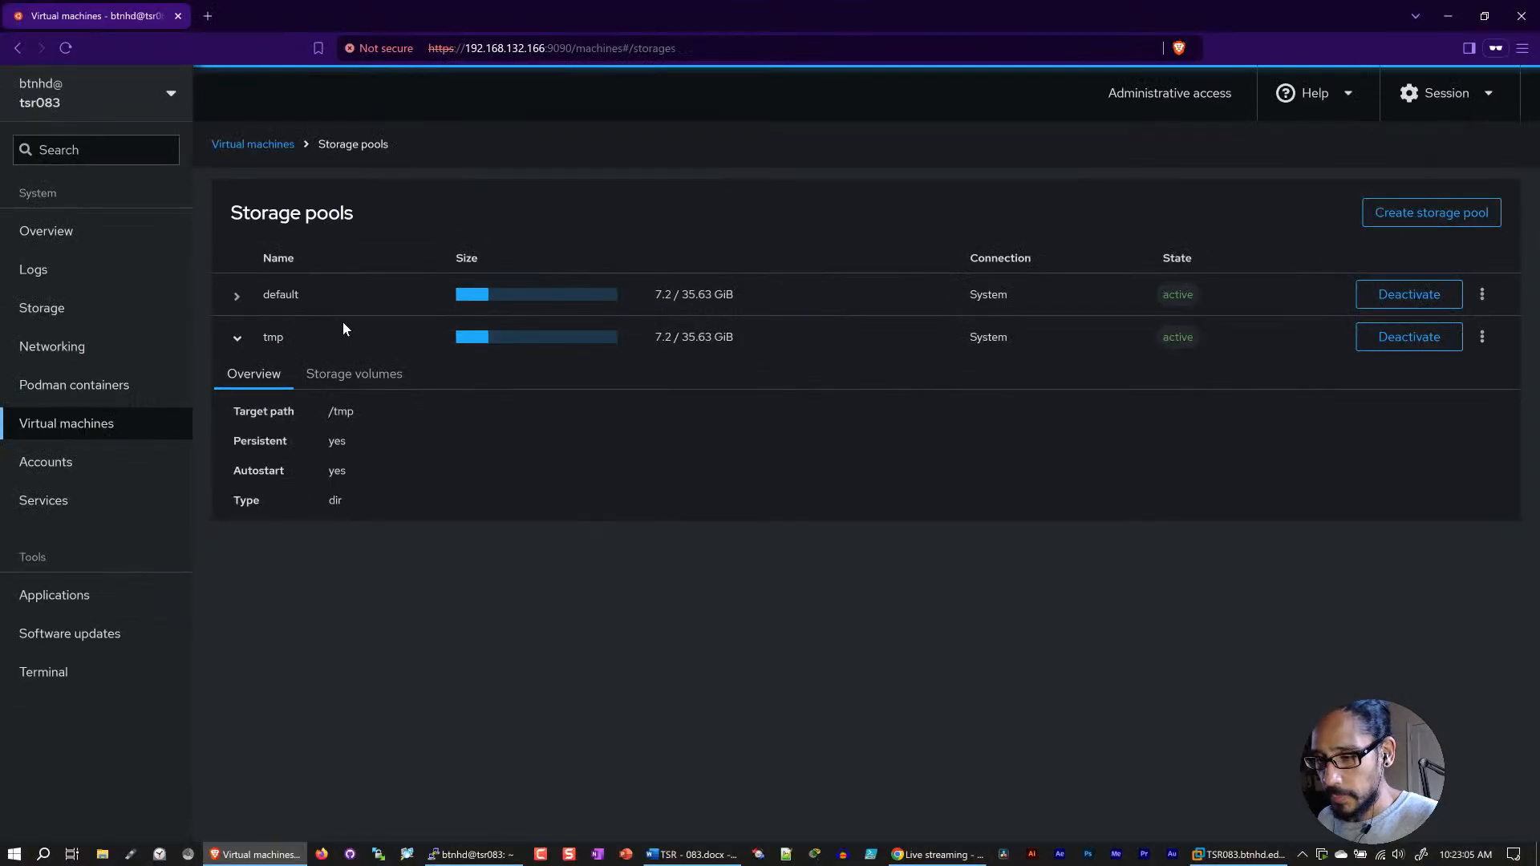
pyautogui.click(237, 340)
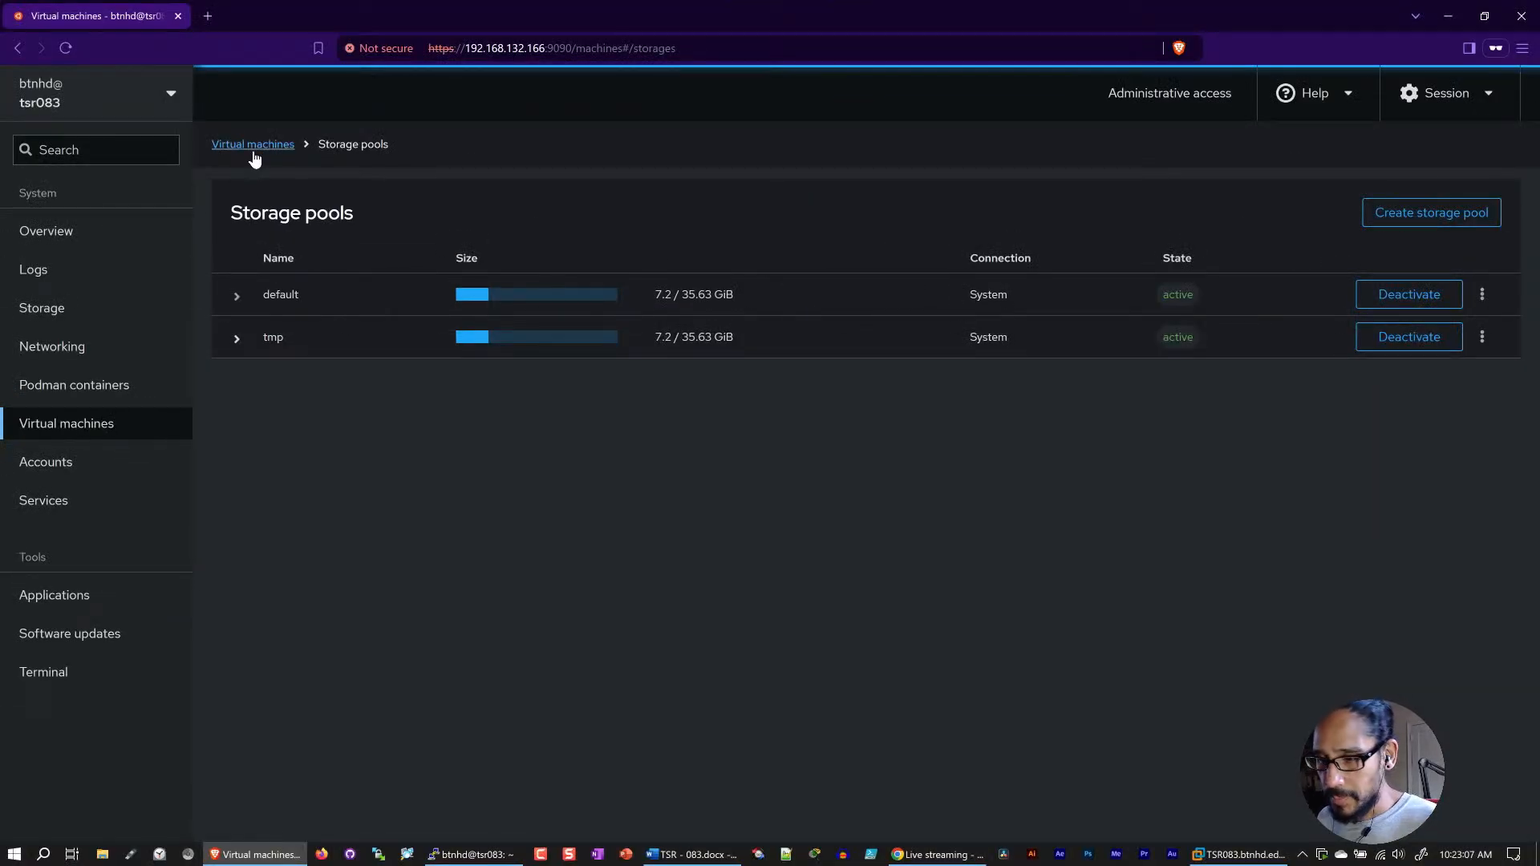
pyautogui.click(253, 154)
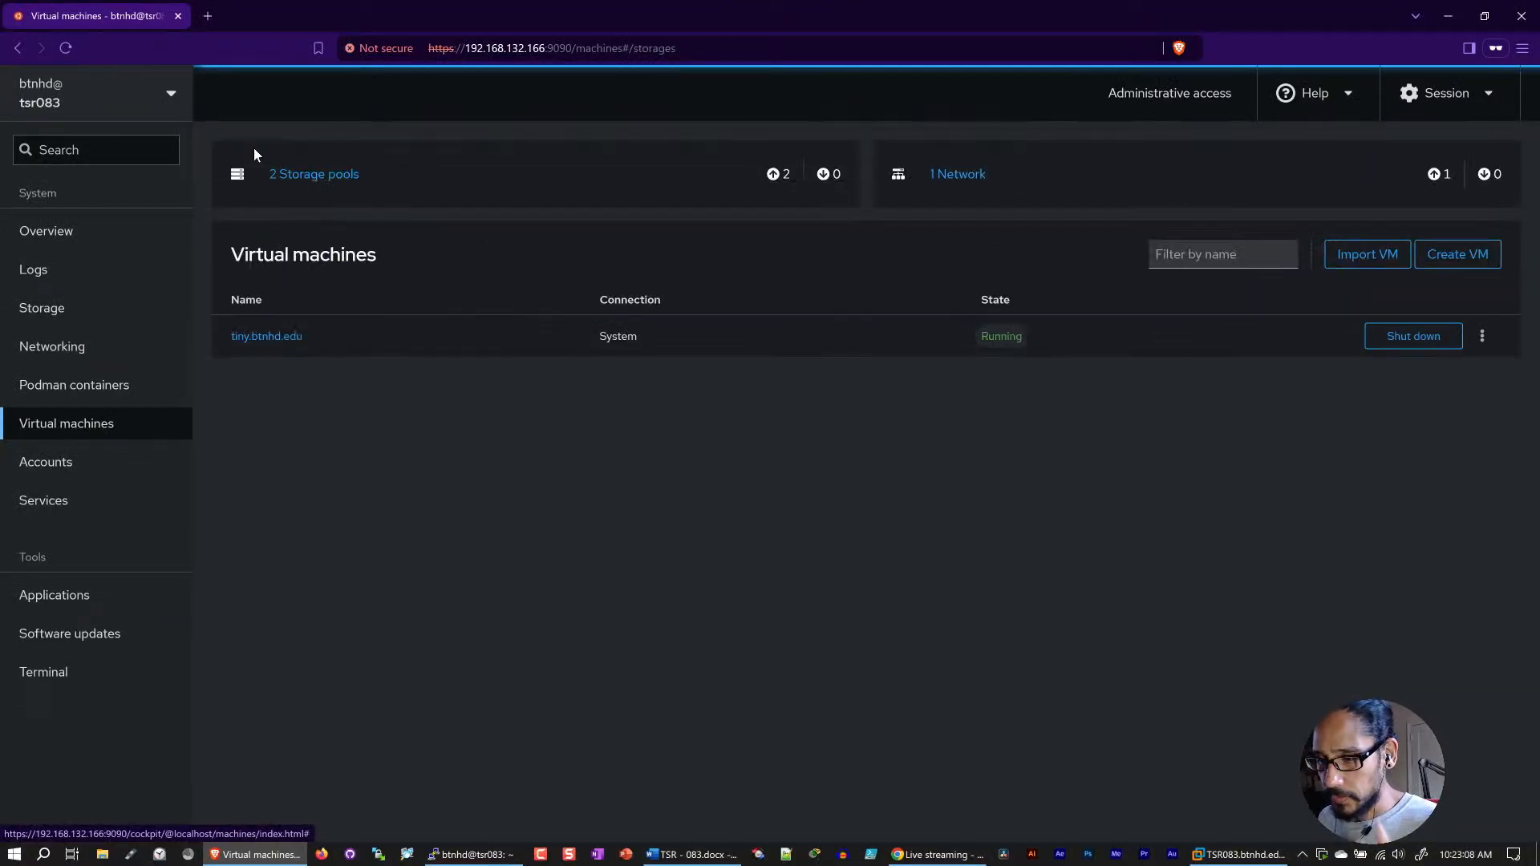
# Step: Open the tiny.btnhd.edu virtual machine and start the Boot TinyCore entry in its console
pyautogui.click(281, 337)
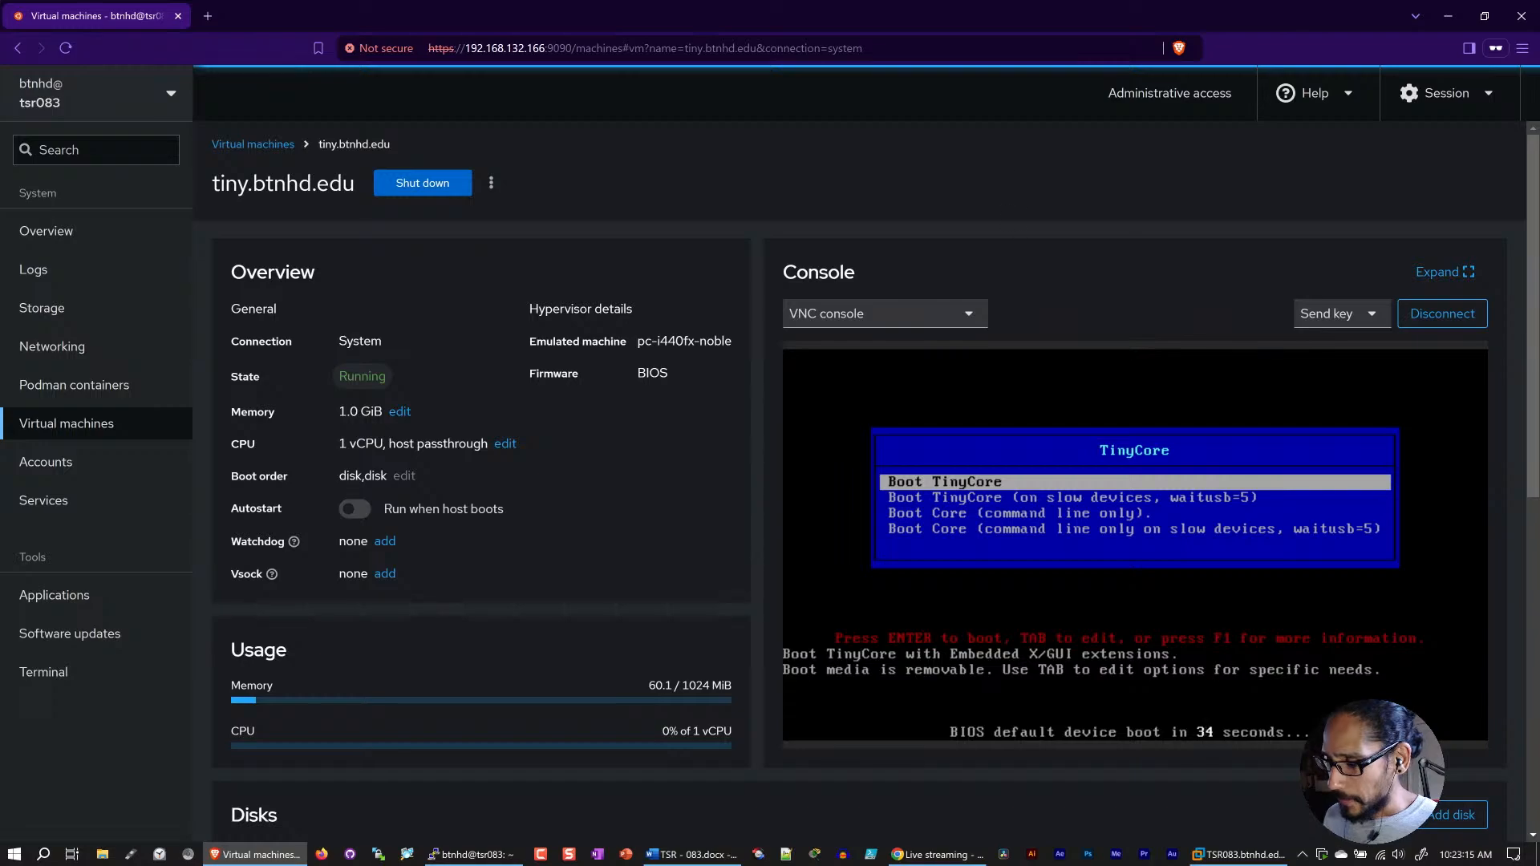
pyautogui.press('Down')
pyautogui.press('Up')
pyautogui.press('Down')
pyautogui.press('Up')
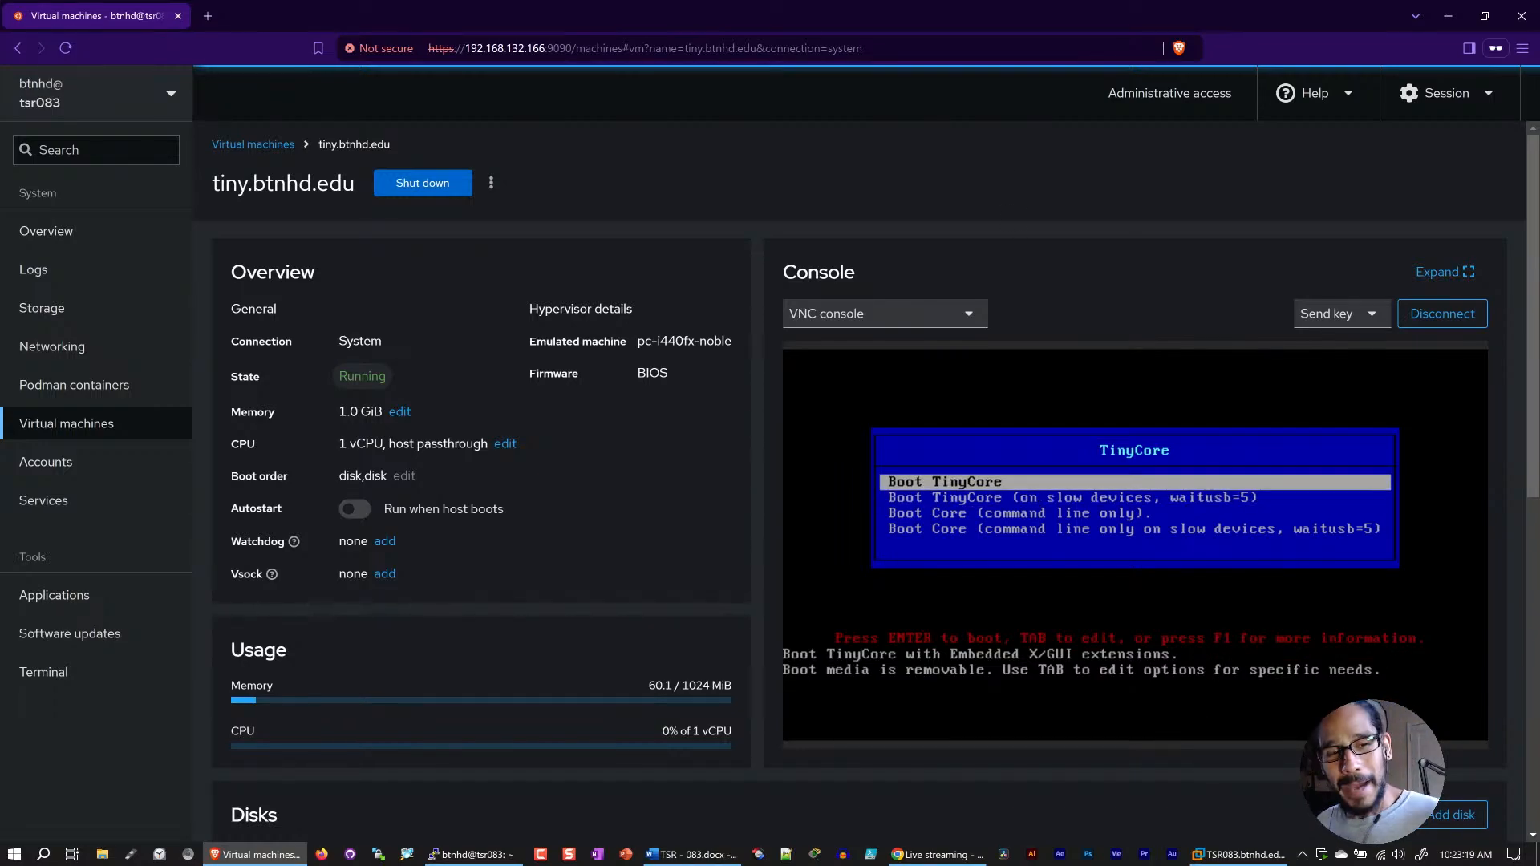
pyautogui.press('Down')
pyautogui.press('Up')
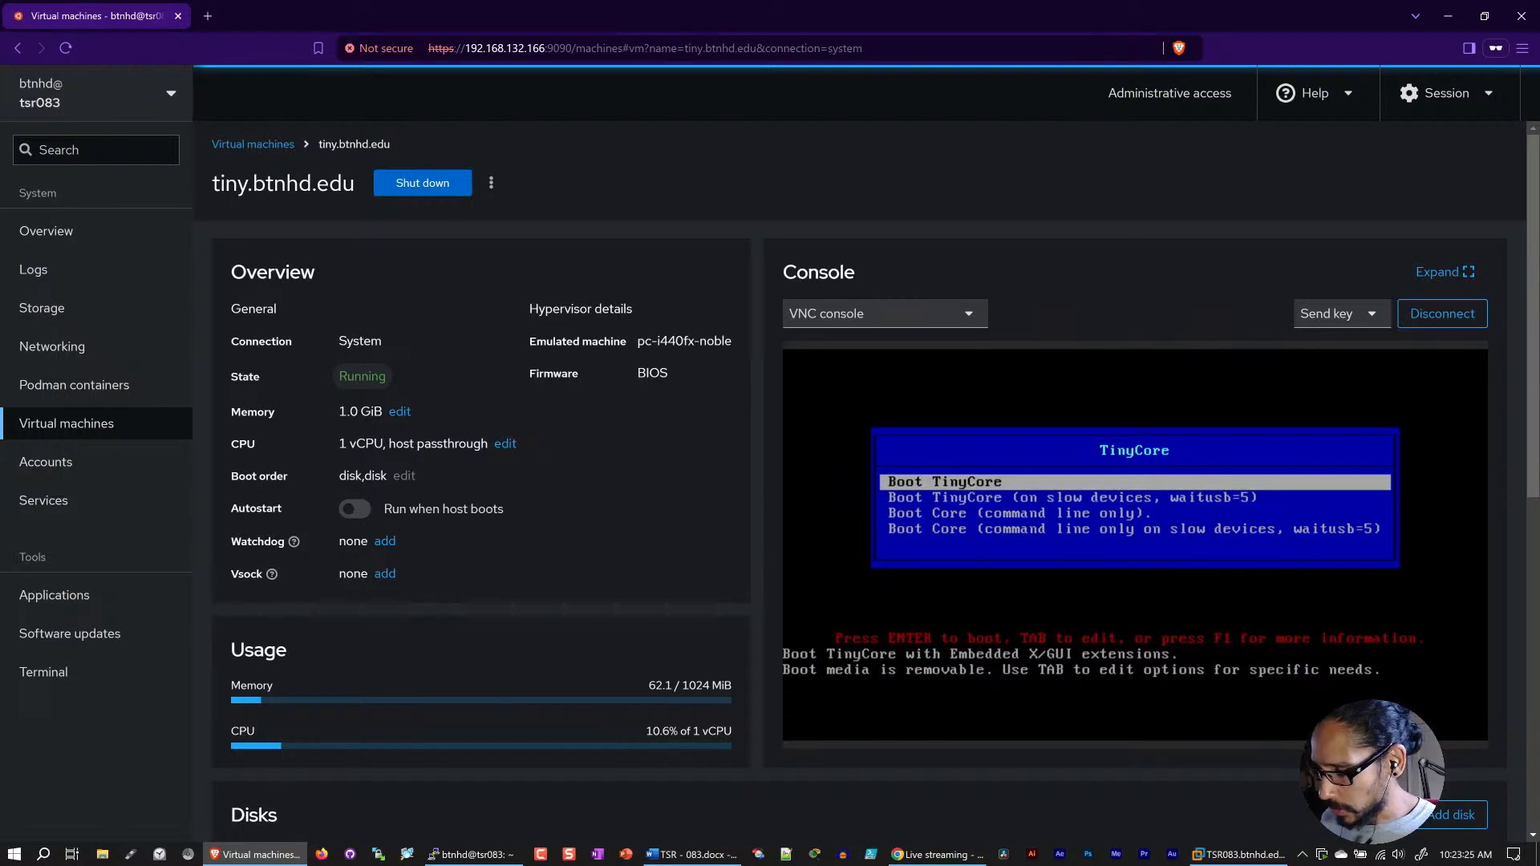
pyautogui.press('Return')
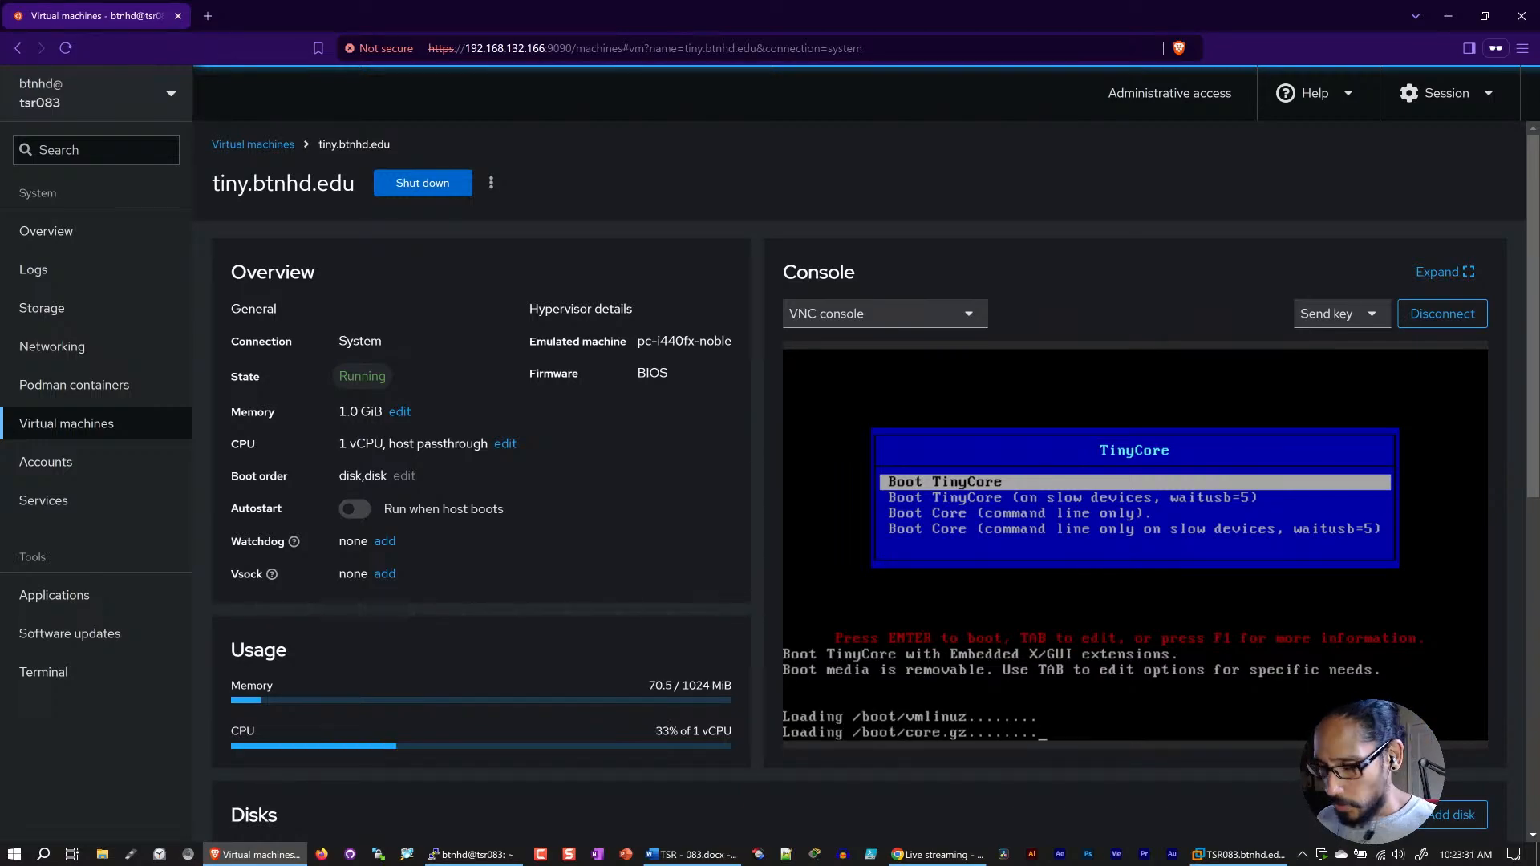
# Step: Check the available console types for tiny.btnhd.edu, and review its usage, disks and network interfaces
pyautogui.click(900, 321)
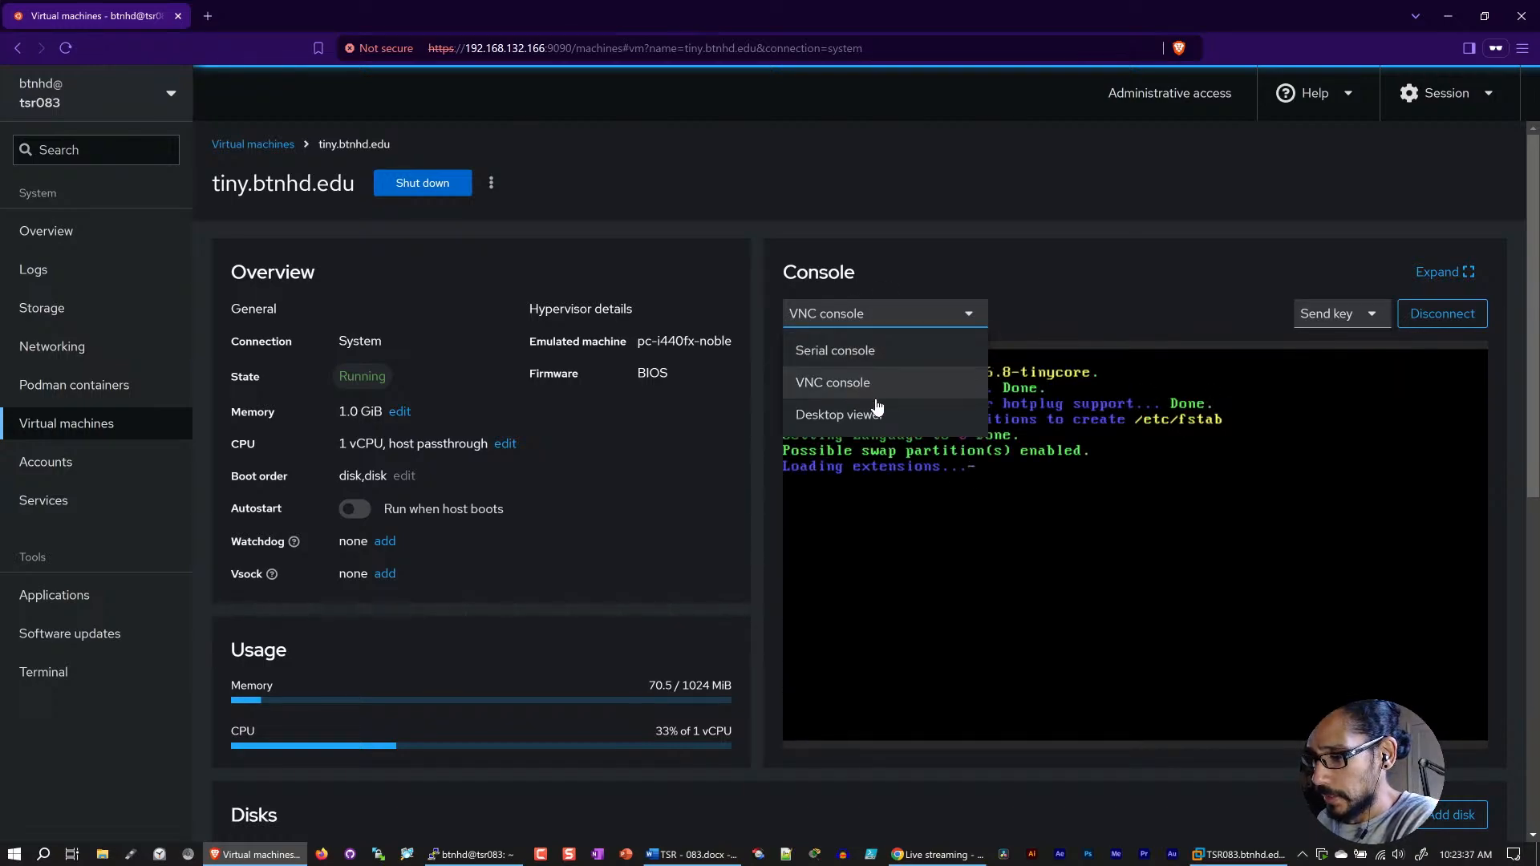
pyautogui.click(1081, 269)
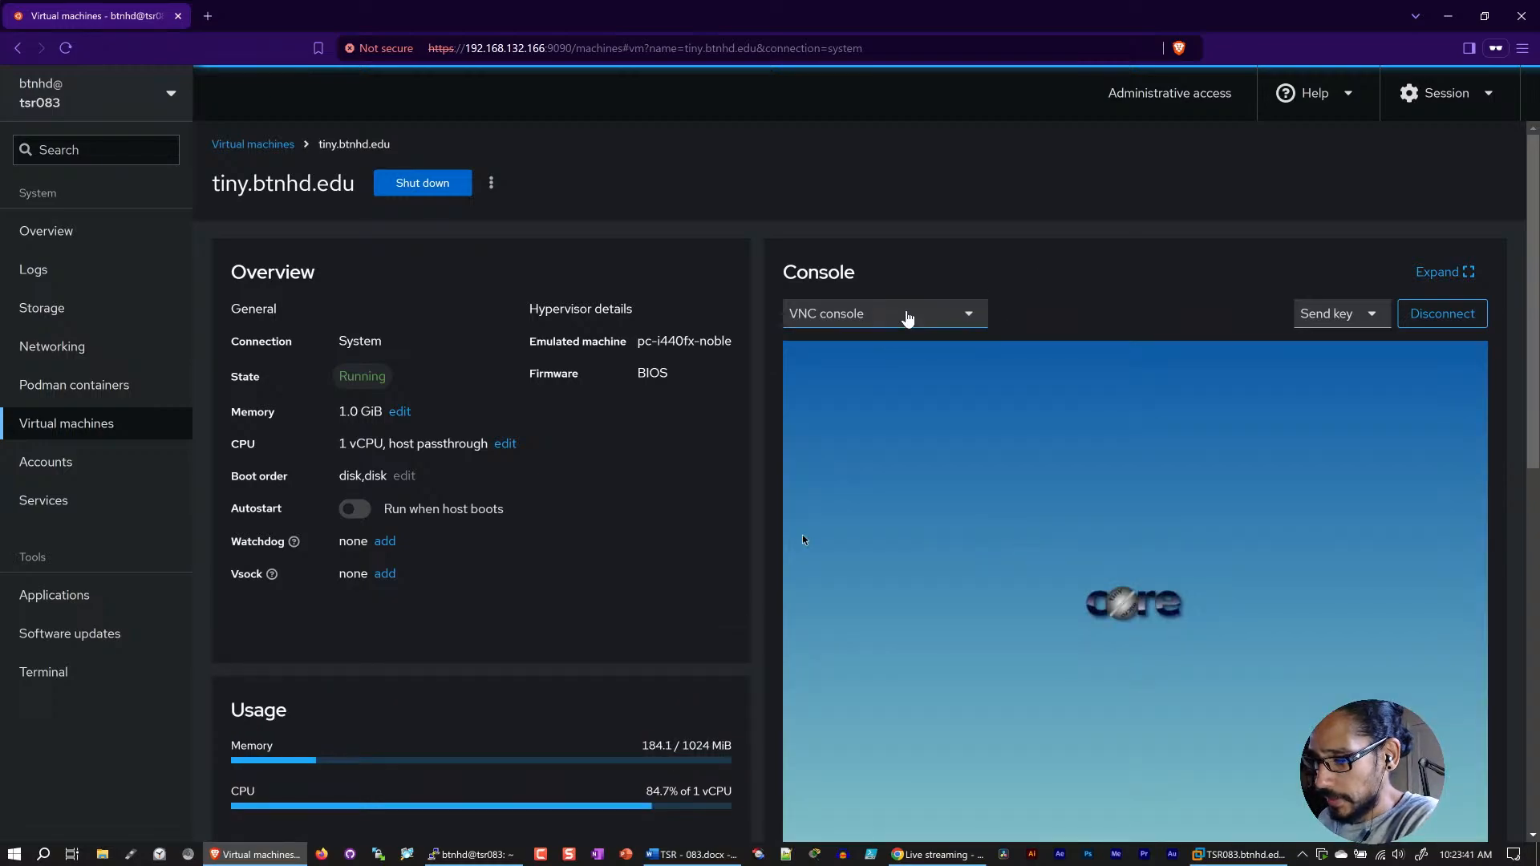
pyautogui.scroll(-1, 656, 458)
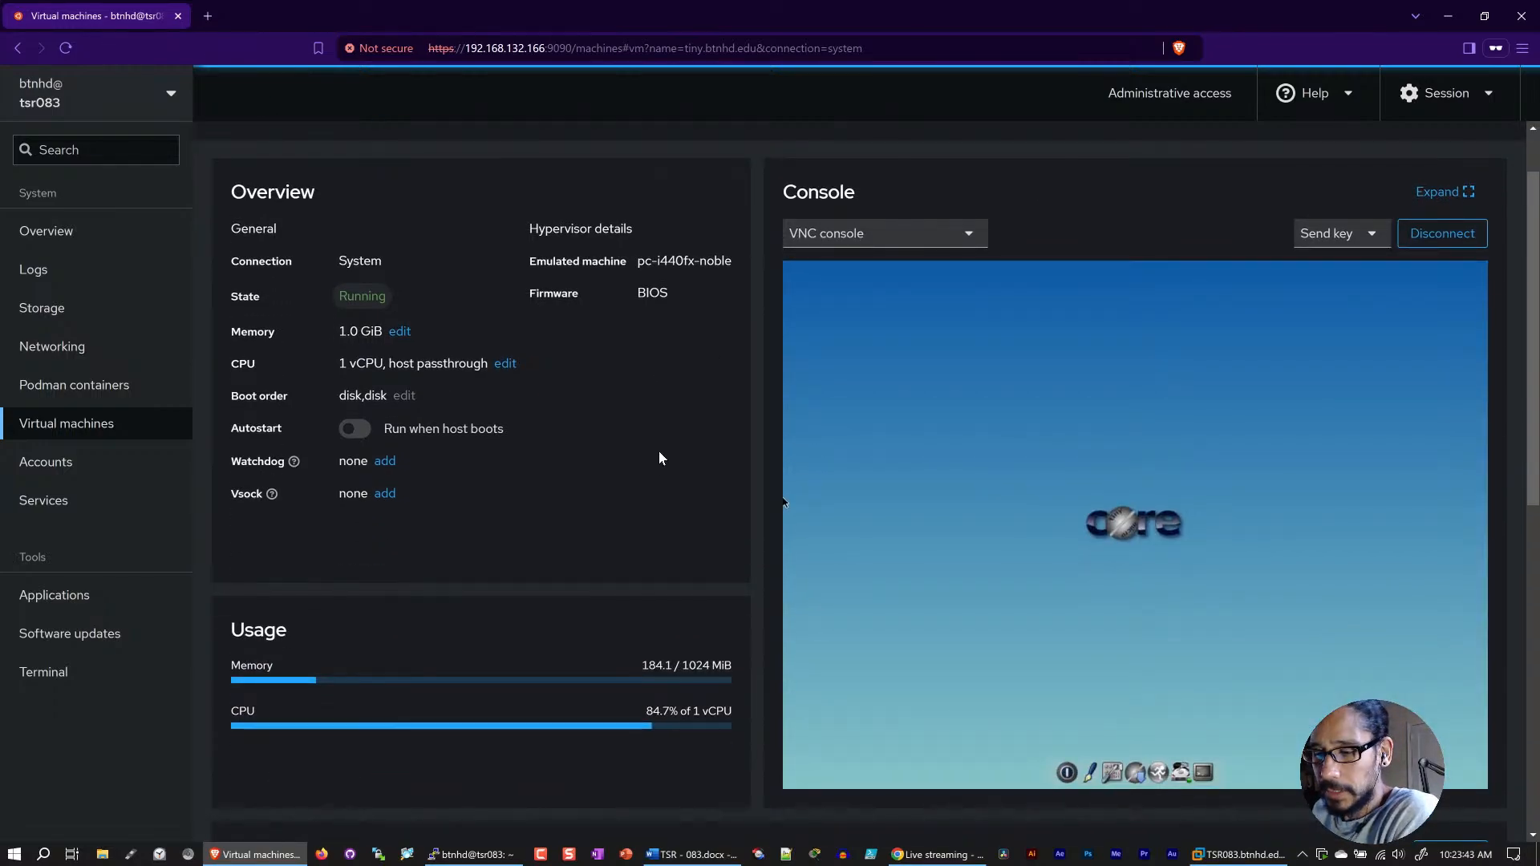
pyautogui.scroll(-5, 659, 459)
pyautogui.scroll(-2, 659, 458)
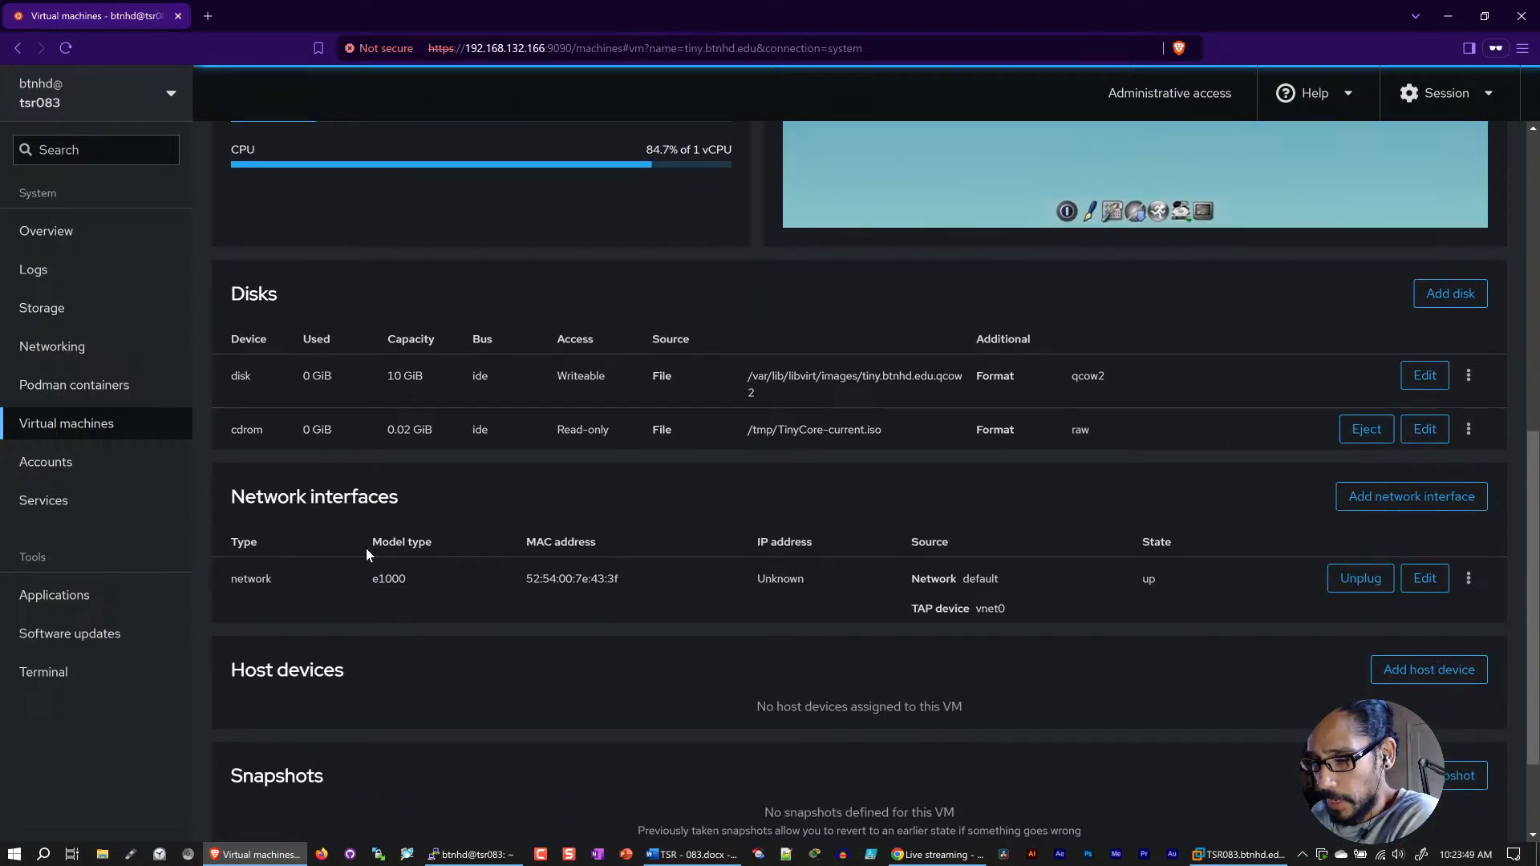
pyautogui.scroll(-1, 366, 548)
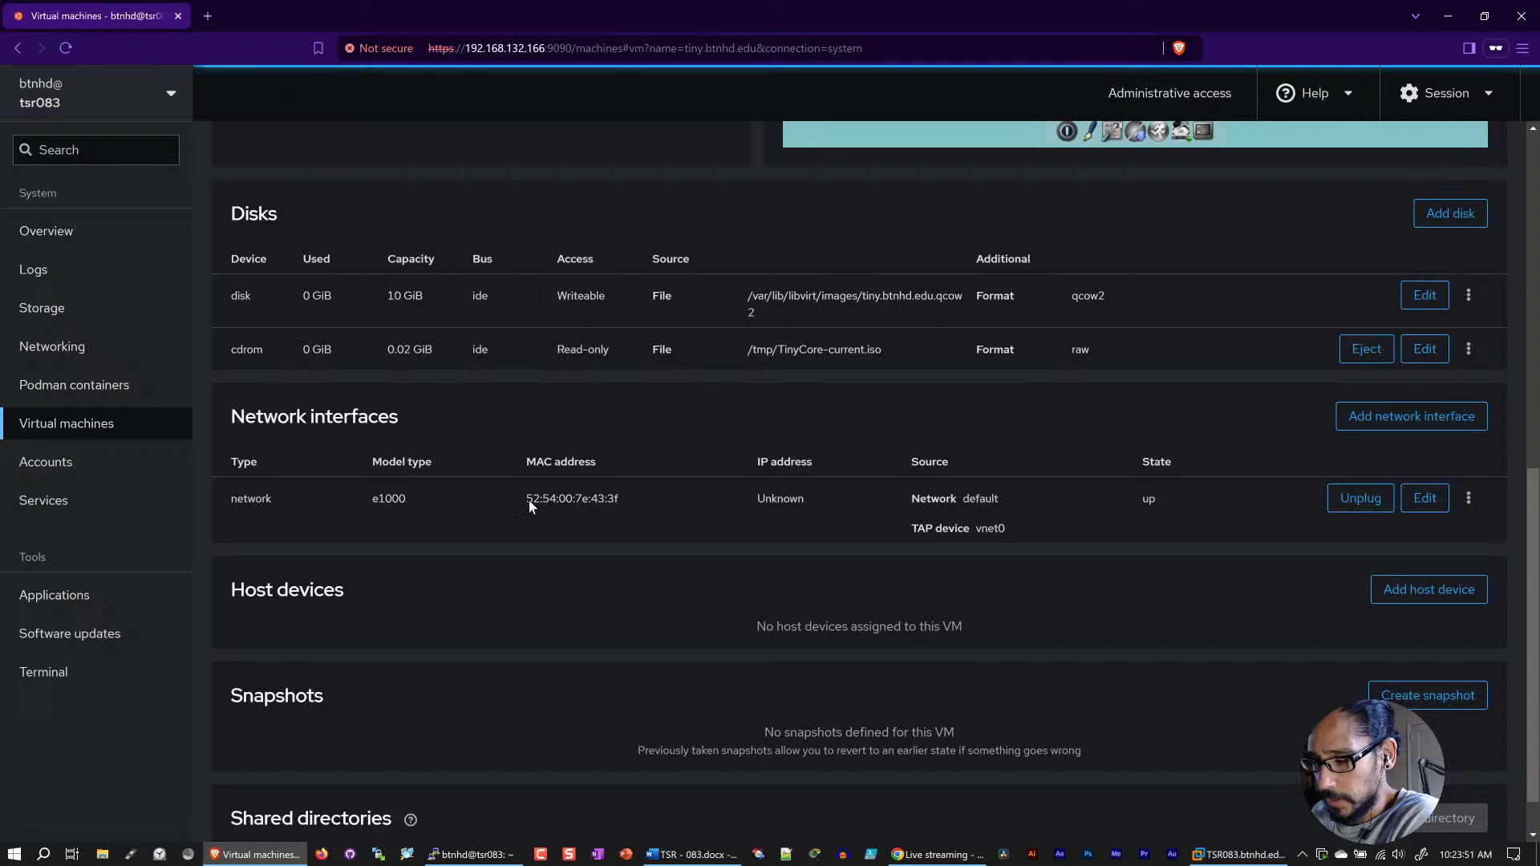
# Step: Examine the IP addresses of the unmanaged interfaces ens33 and virbr0 on the server's Networking page
pyautogui.click(62, 352)
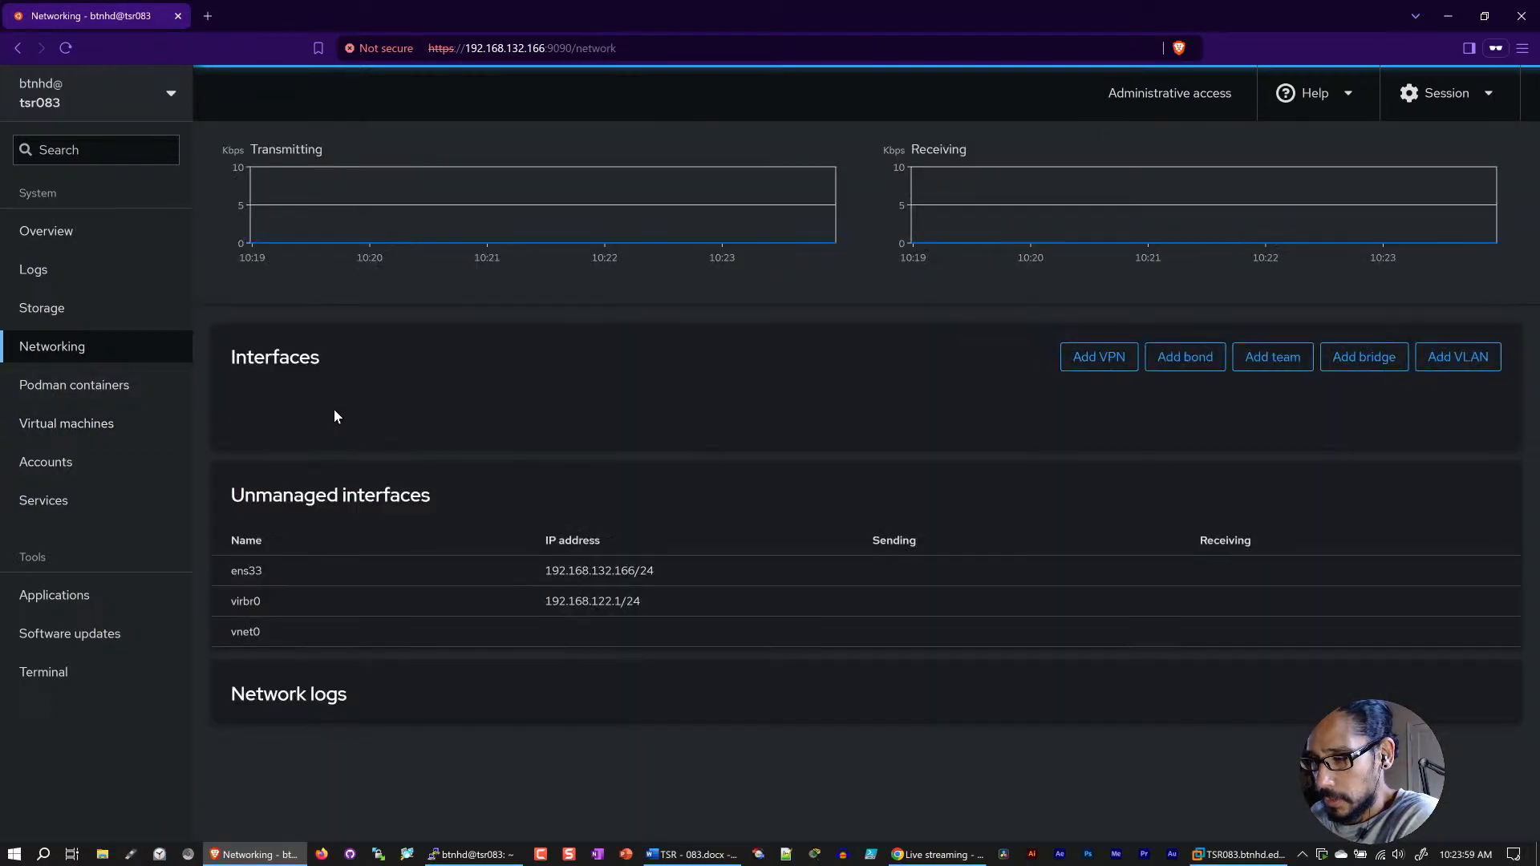
pyautogui.scroll(-3, 363, 421)
pyautogui.moveTo(677, 344); pyautogui.dragTo(537, 343)
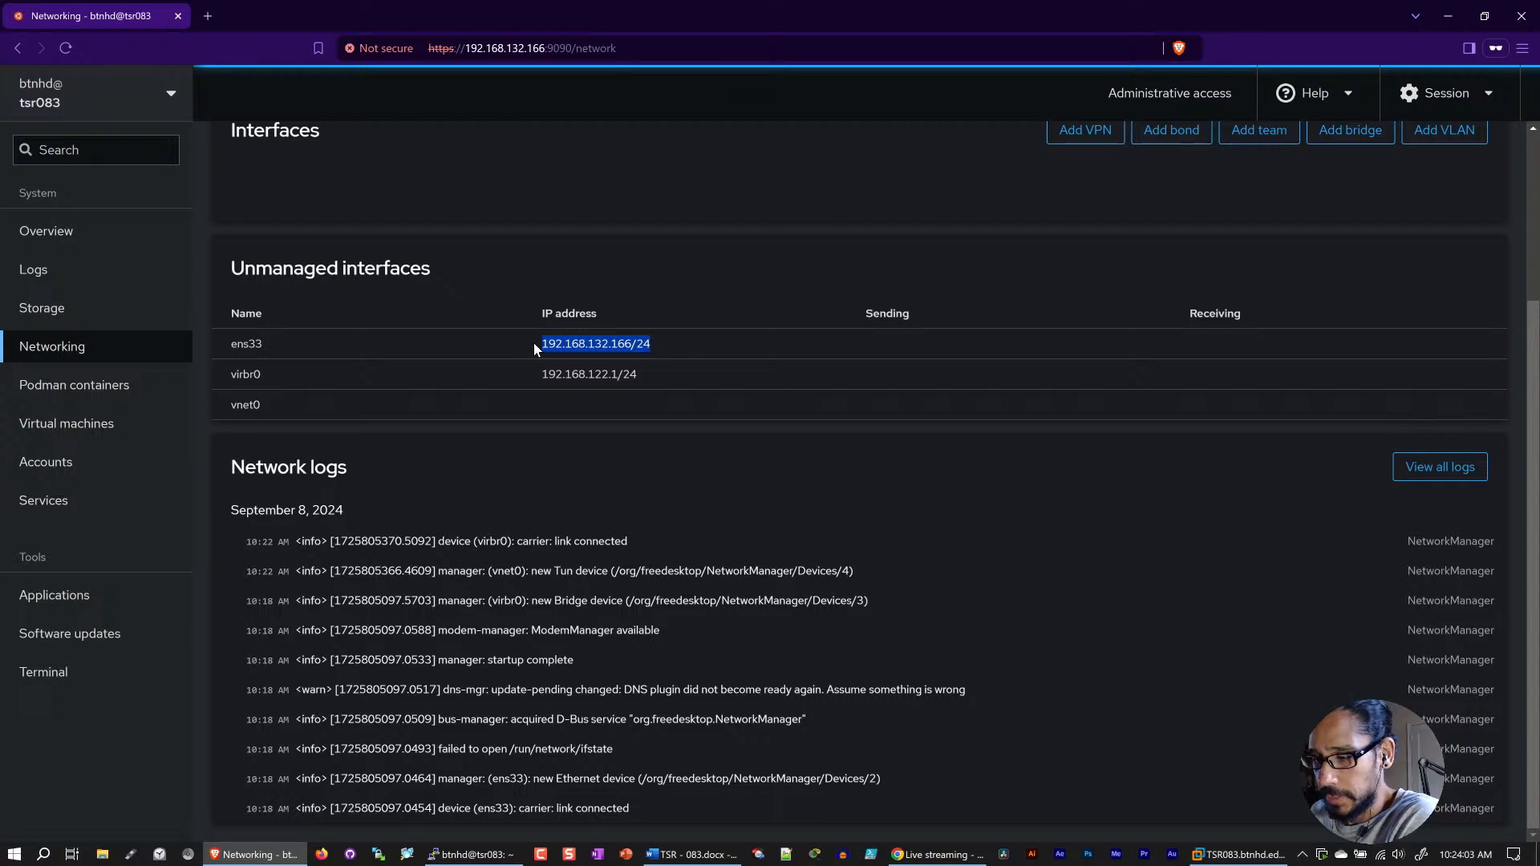
pyautogui.moveTo(682, 375); pyautogui.dragTo(529, 377)
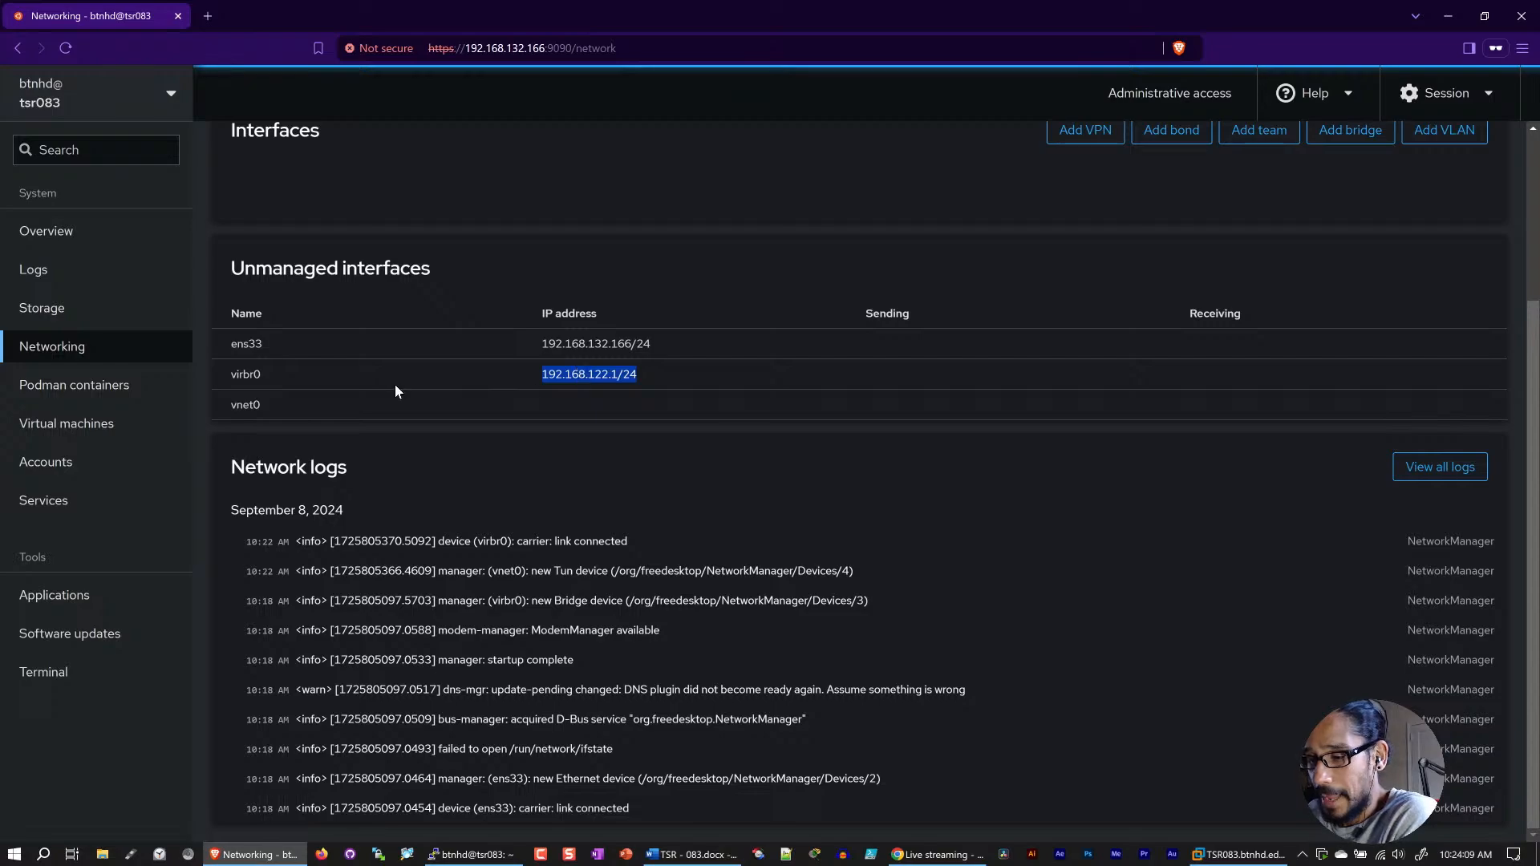
pyautogui.moveTo(659, 372); pyautogui.dragTo(573, 371)
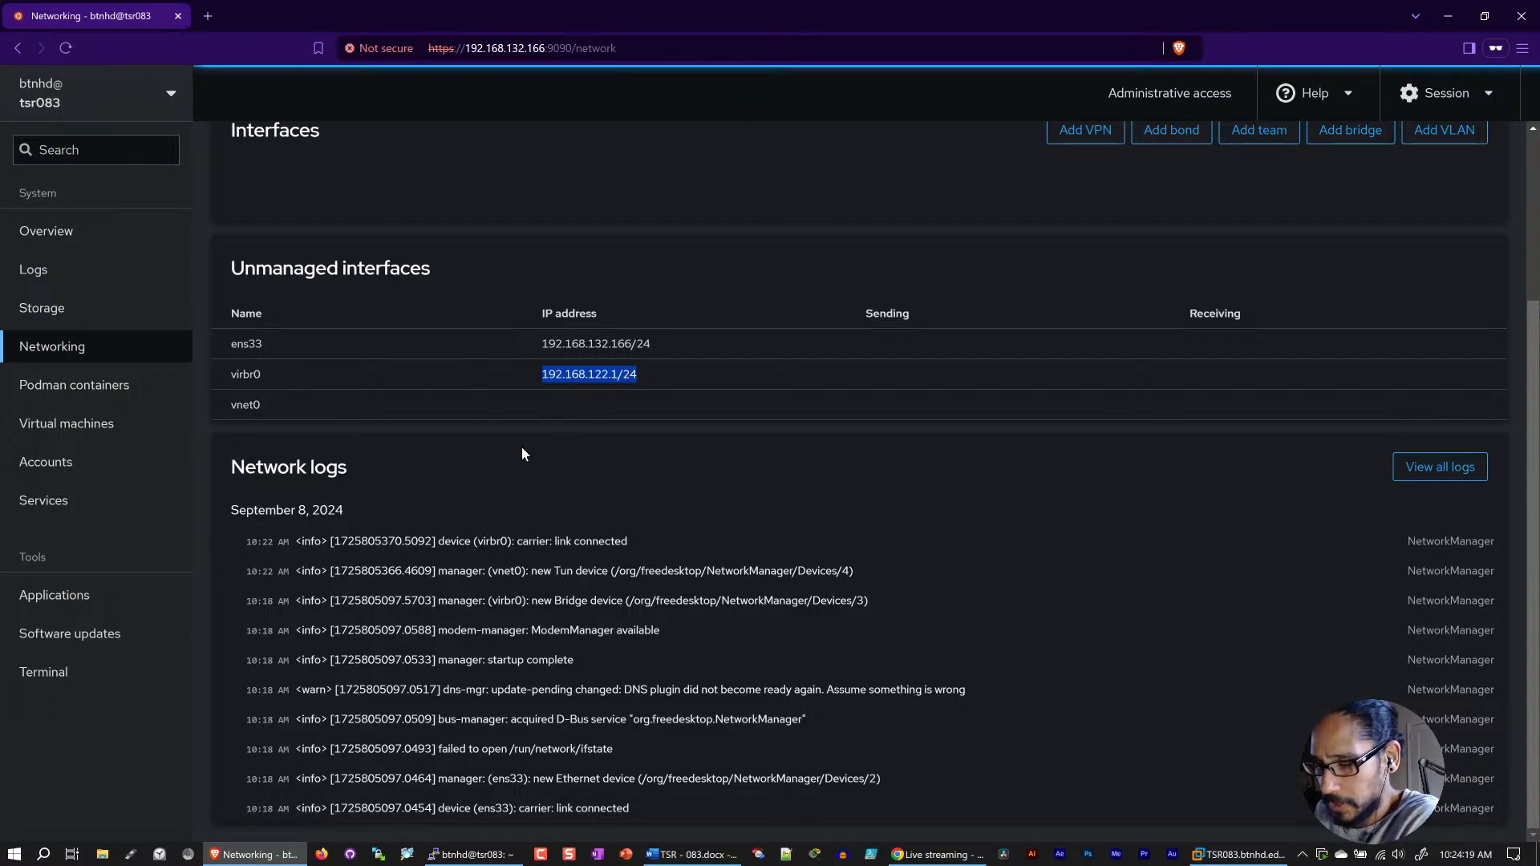
# Step: Return to the tiny.btnhd.edu virtual machine, bring up the TinyCore desktop's context menu, and expand the VNC console
pyautogui.click(69, 423)
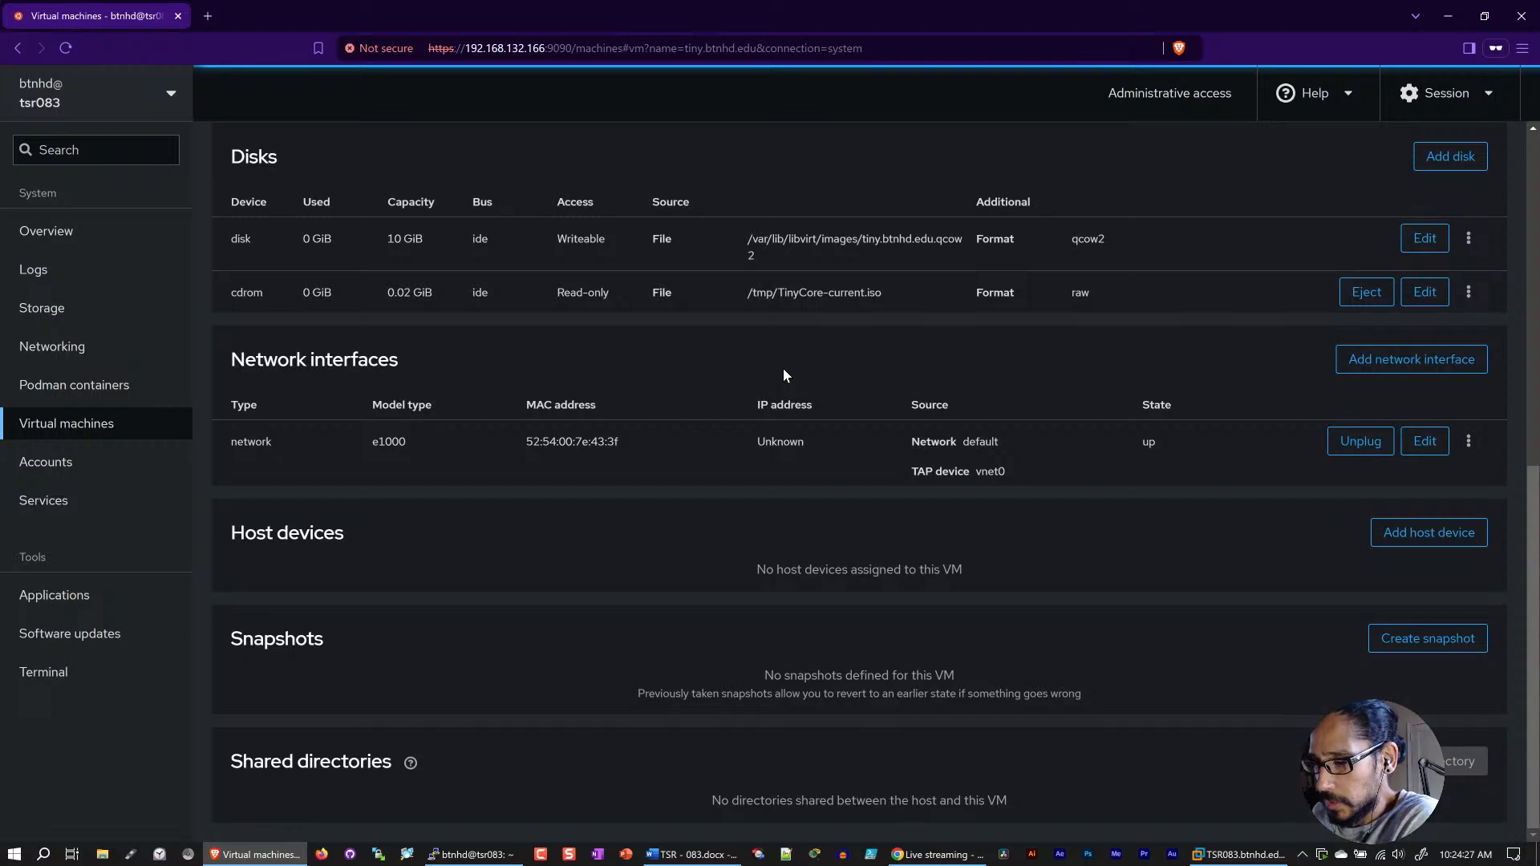
pyautogui.scroll(7, 782, 368)
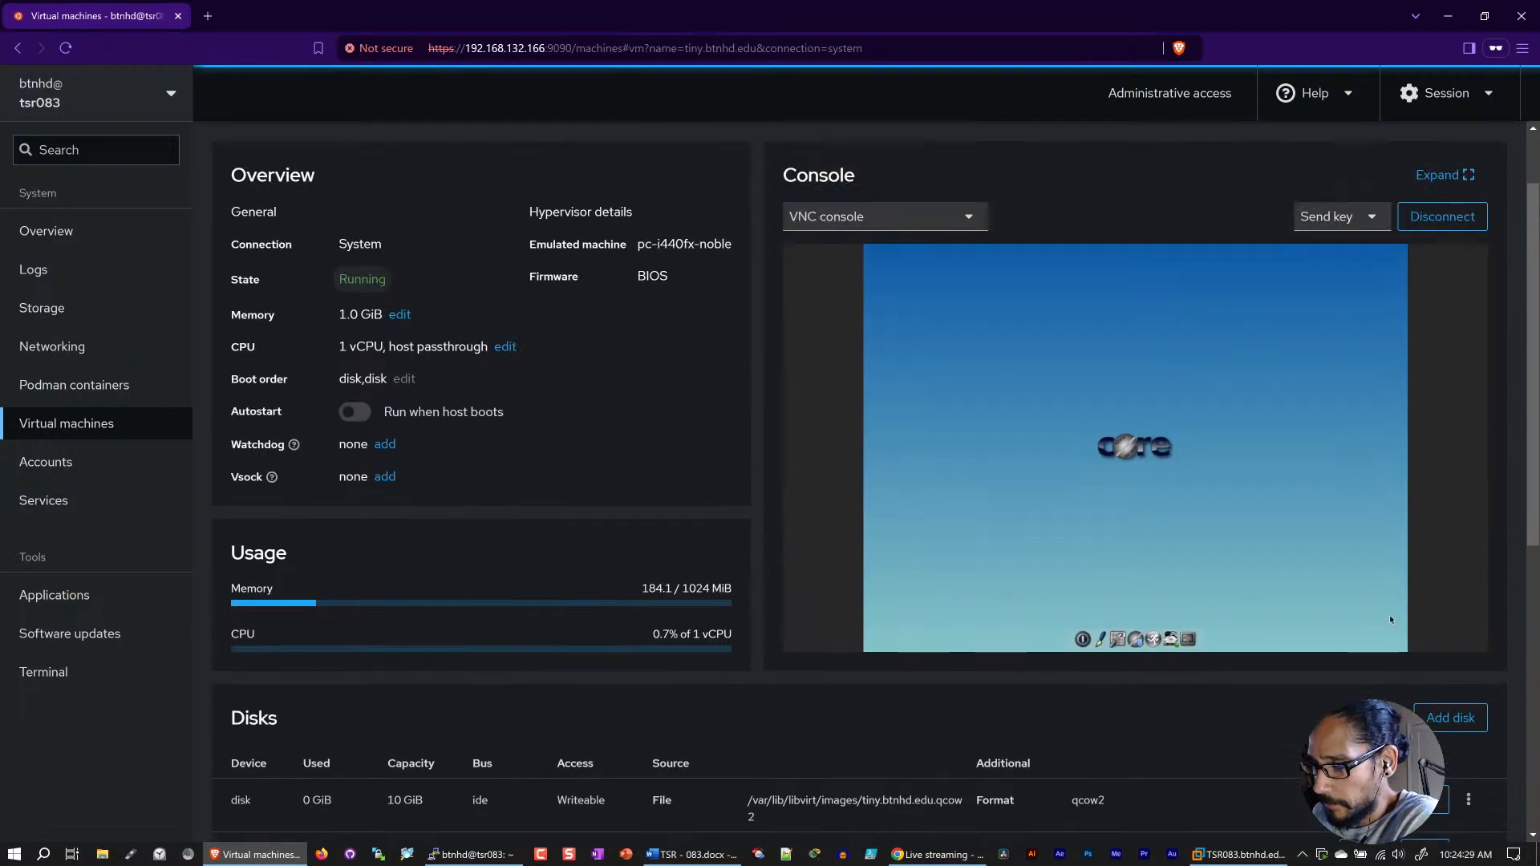
pyautogui.rightClick(1311, 593)
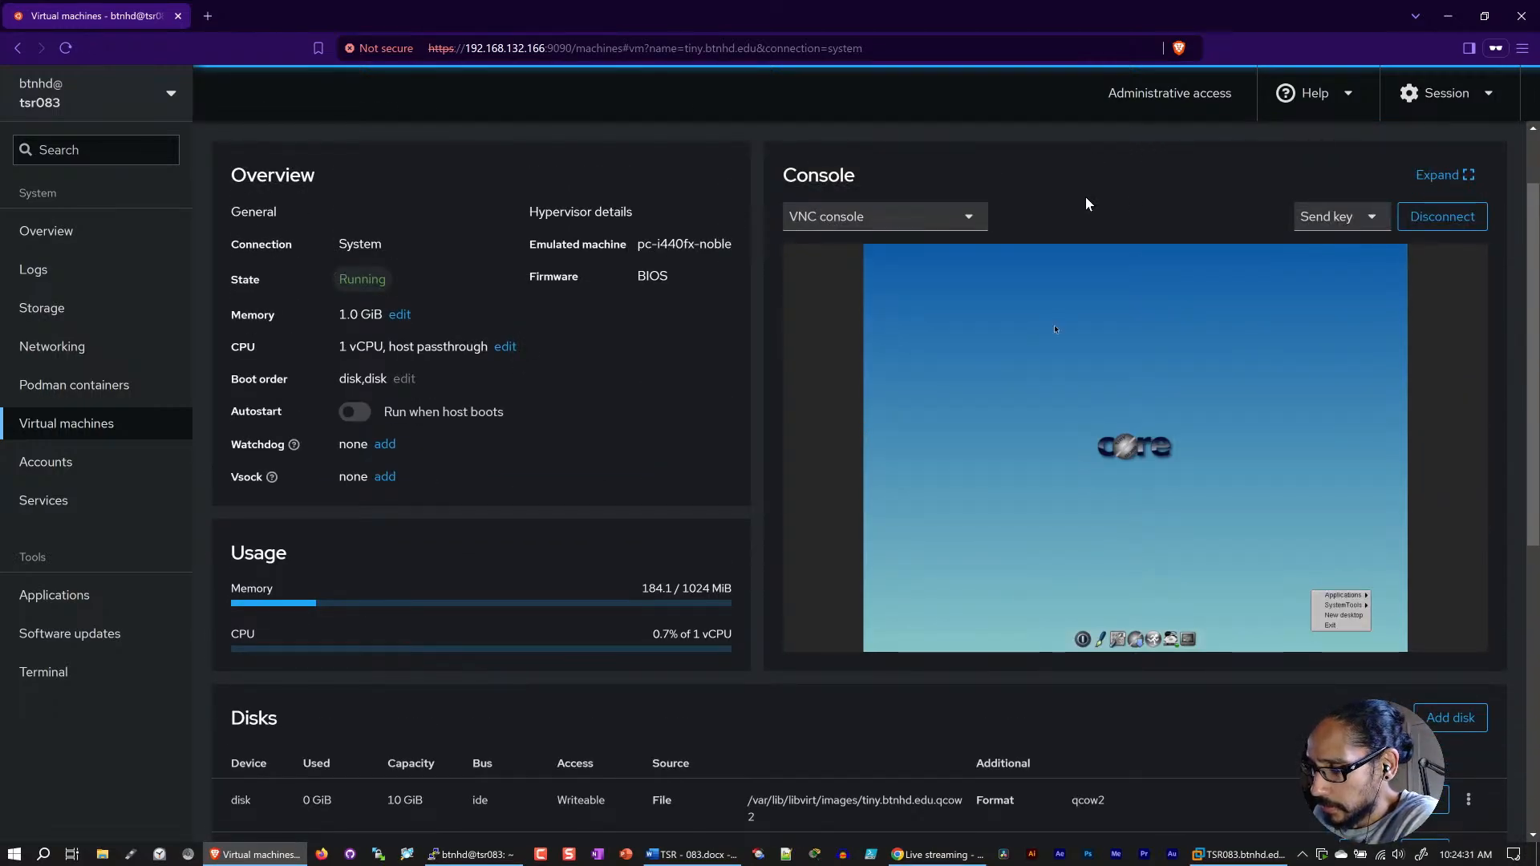
pyautogui.click(1468, 176)
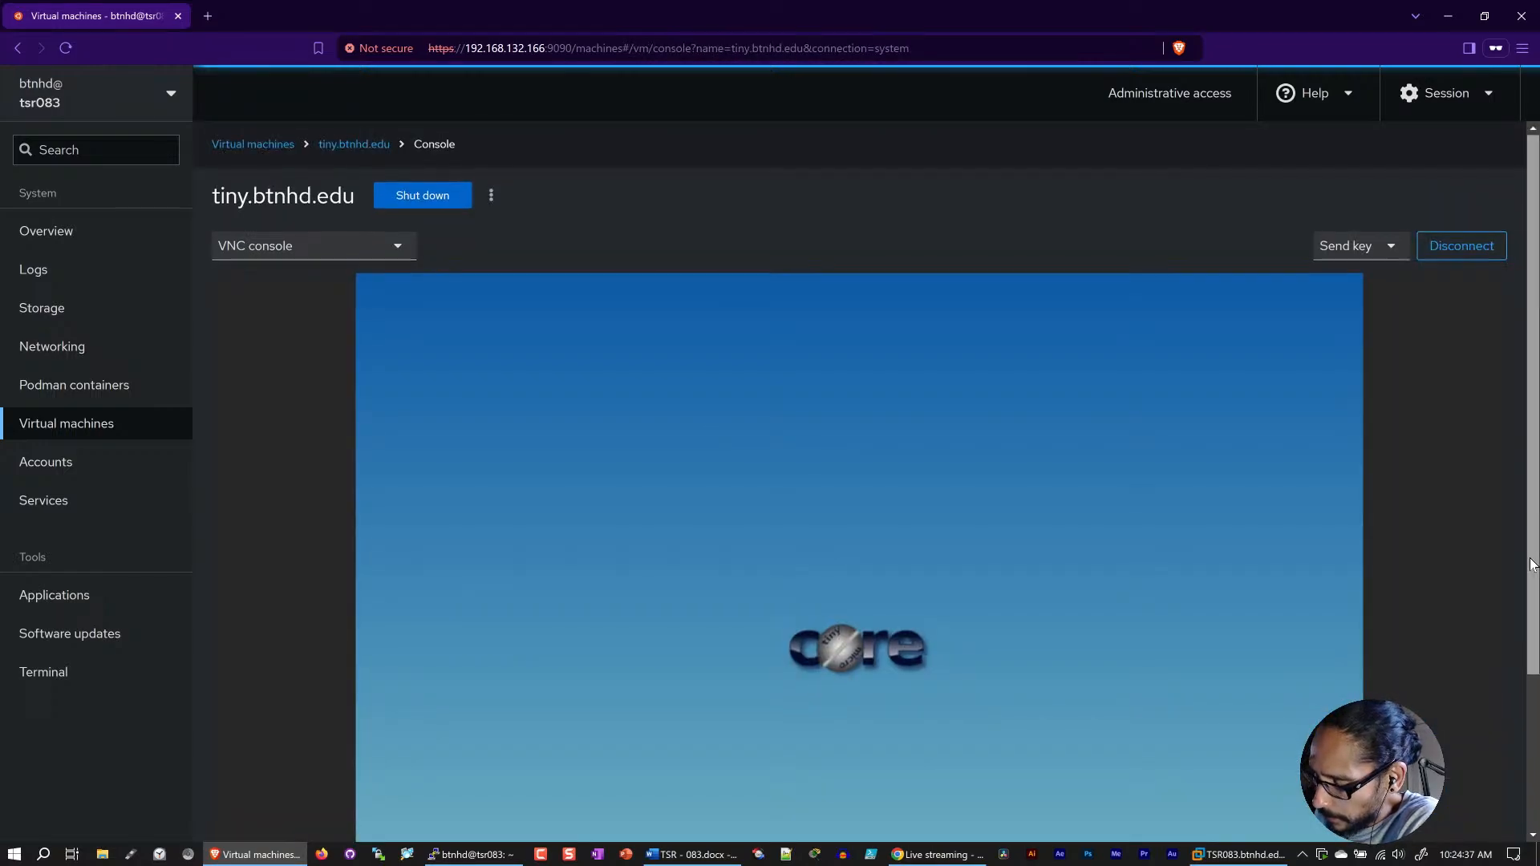
pyautogui.scroll(-2, 1527, 683)
pyautogui.scroll(-1, 1528, 684)
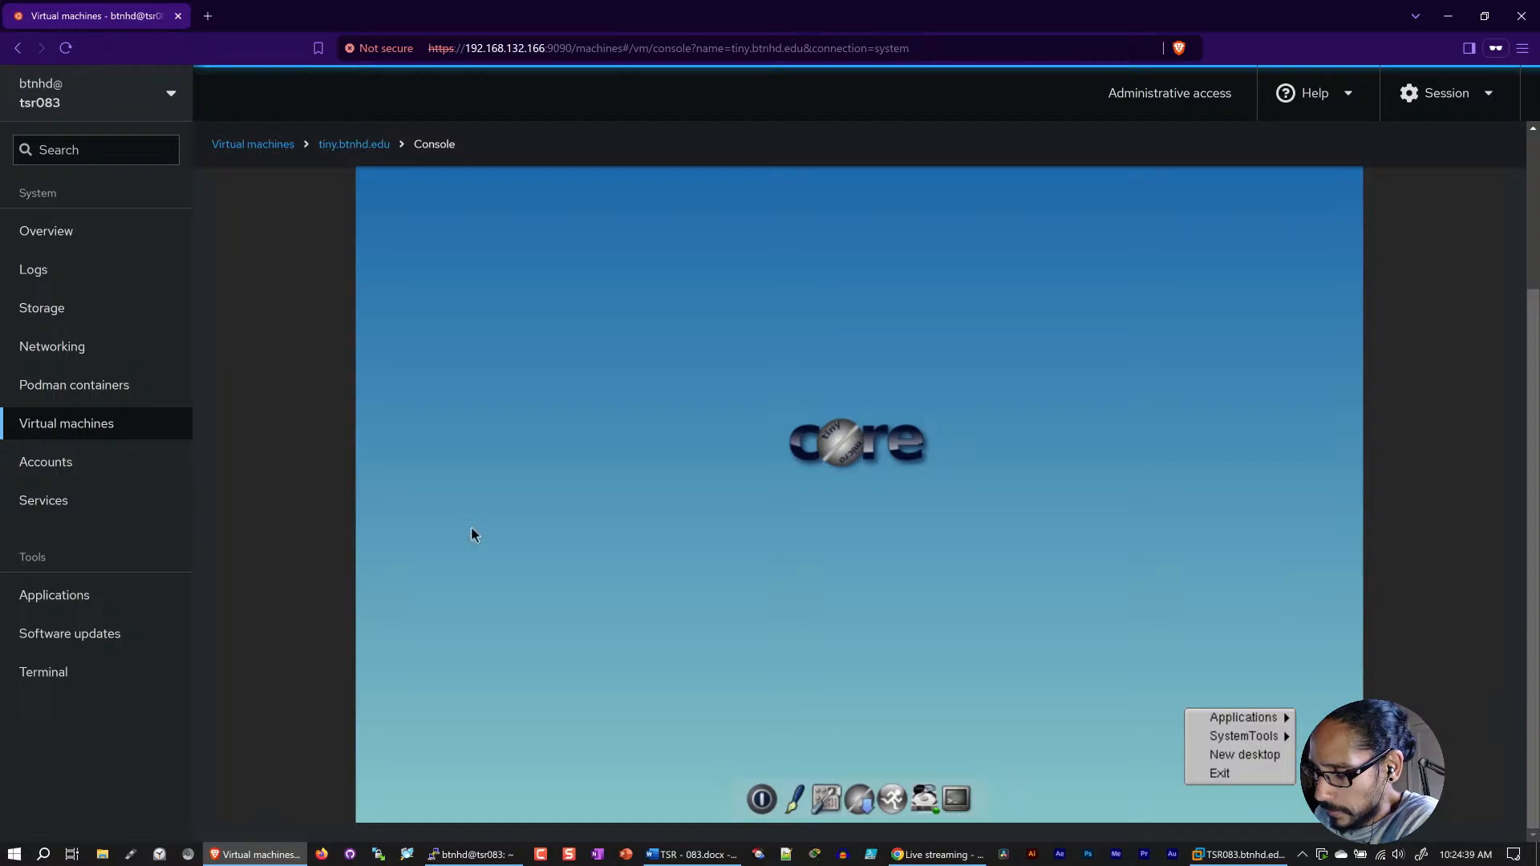
# Step: Dismiss the TinyCore desktop menu and open a terminal window in the virtual machine
pyautogui.click(893, 511)
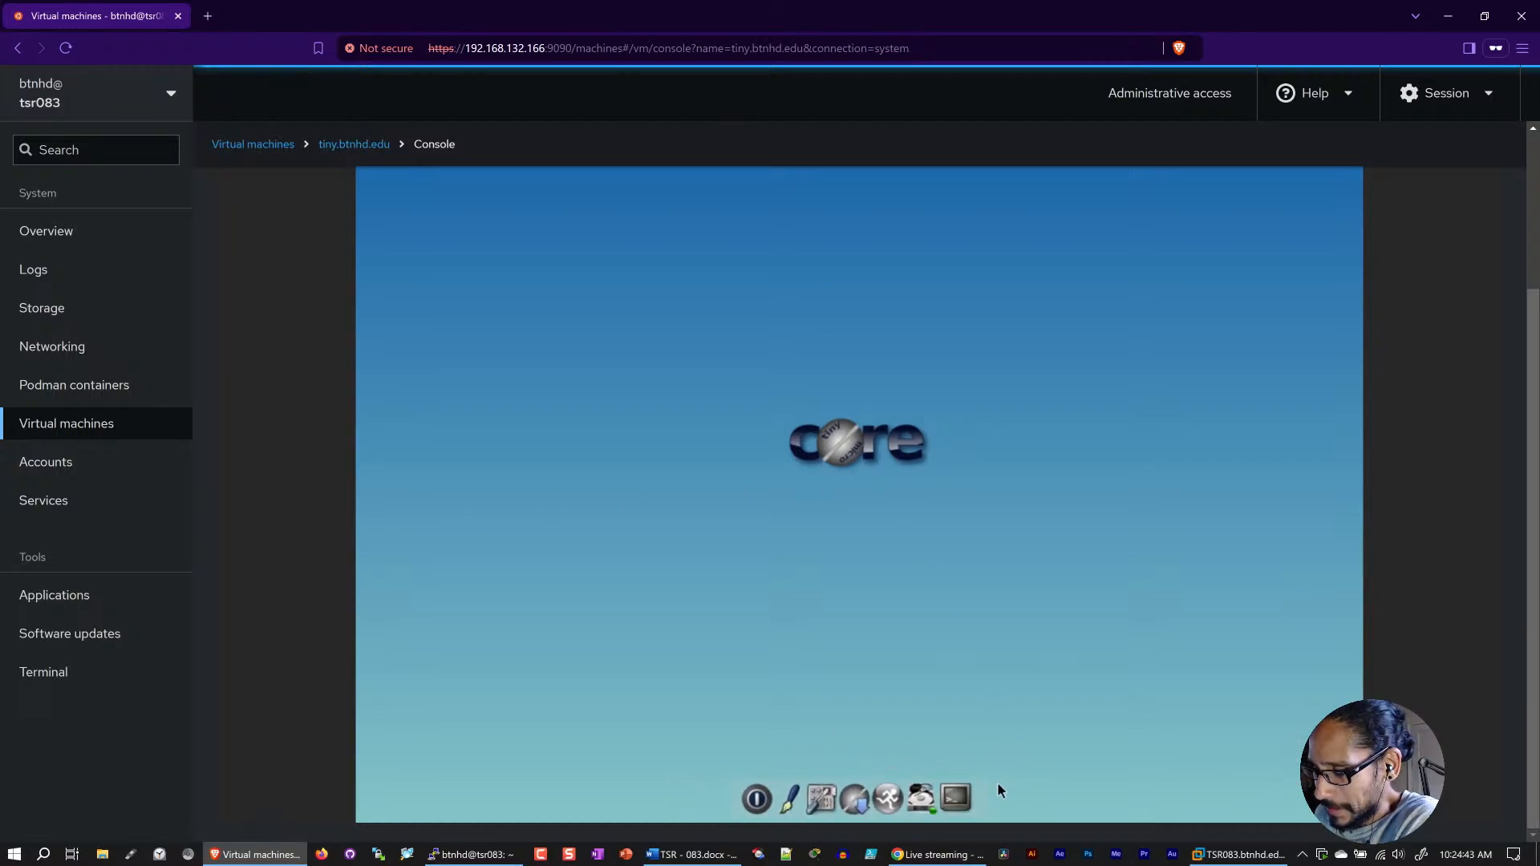
pyautogui.click(965, 789)
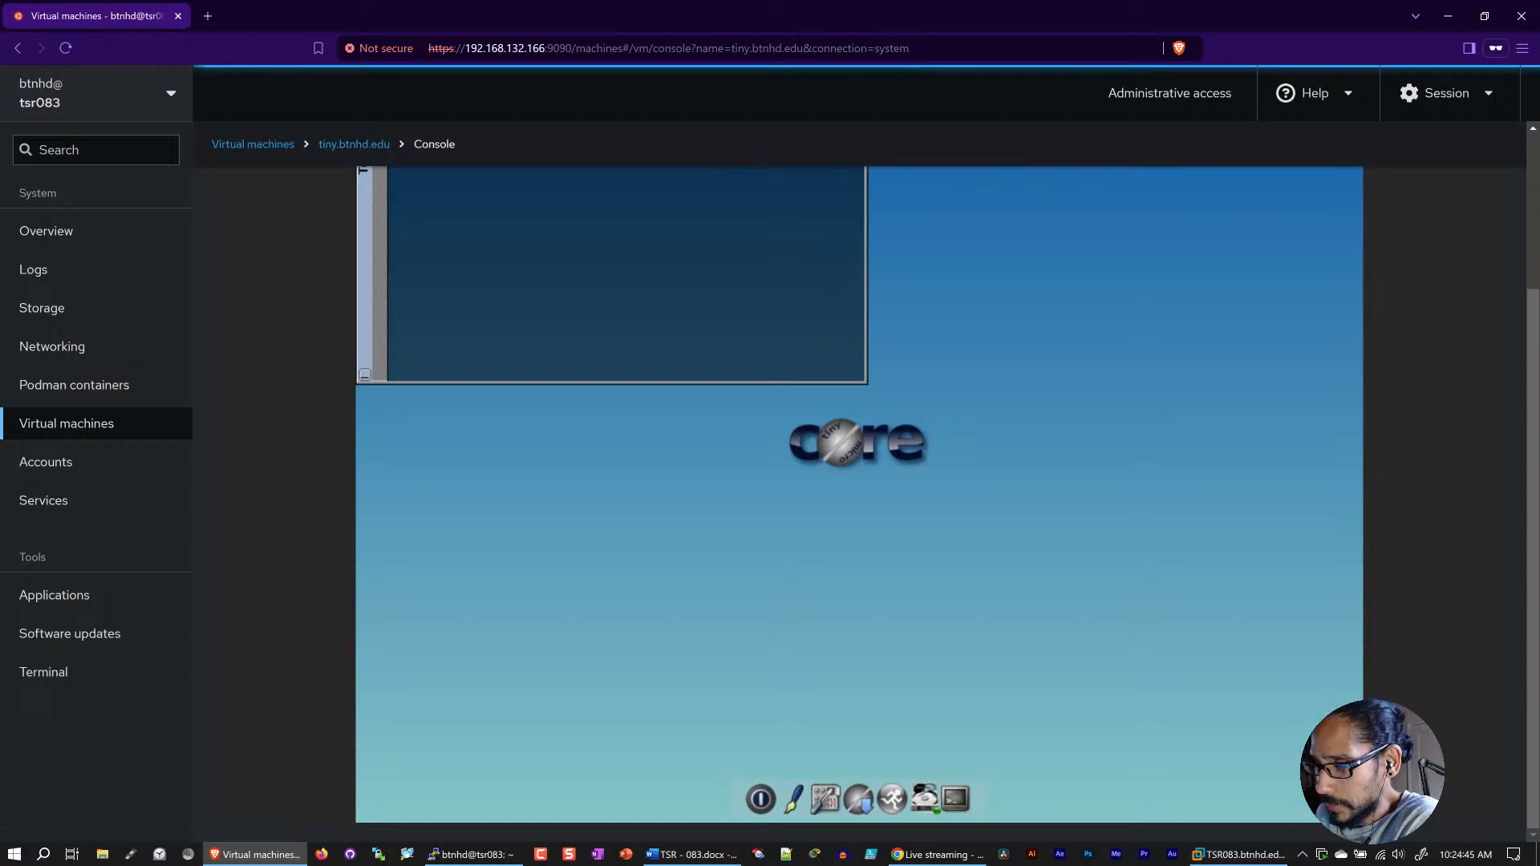
pyautogui.scroll(2, 1521, 282)
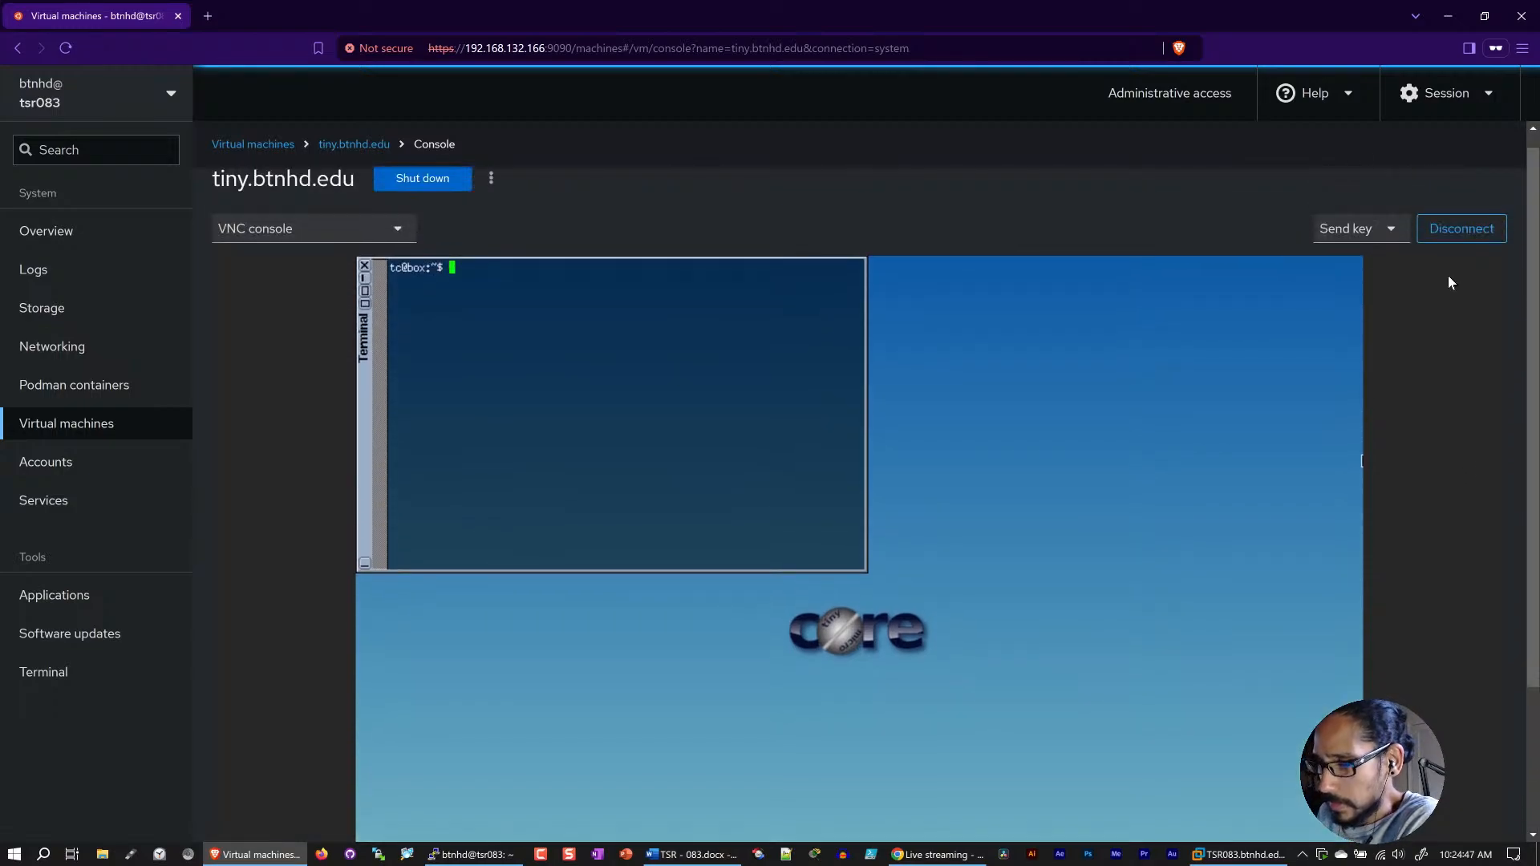
# Step: Check the virtual machine's network interface configuration by running ifconfig in the TinyCore terminal
pyautogui.write('ifconfi')
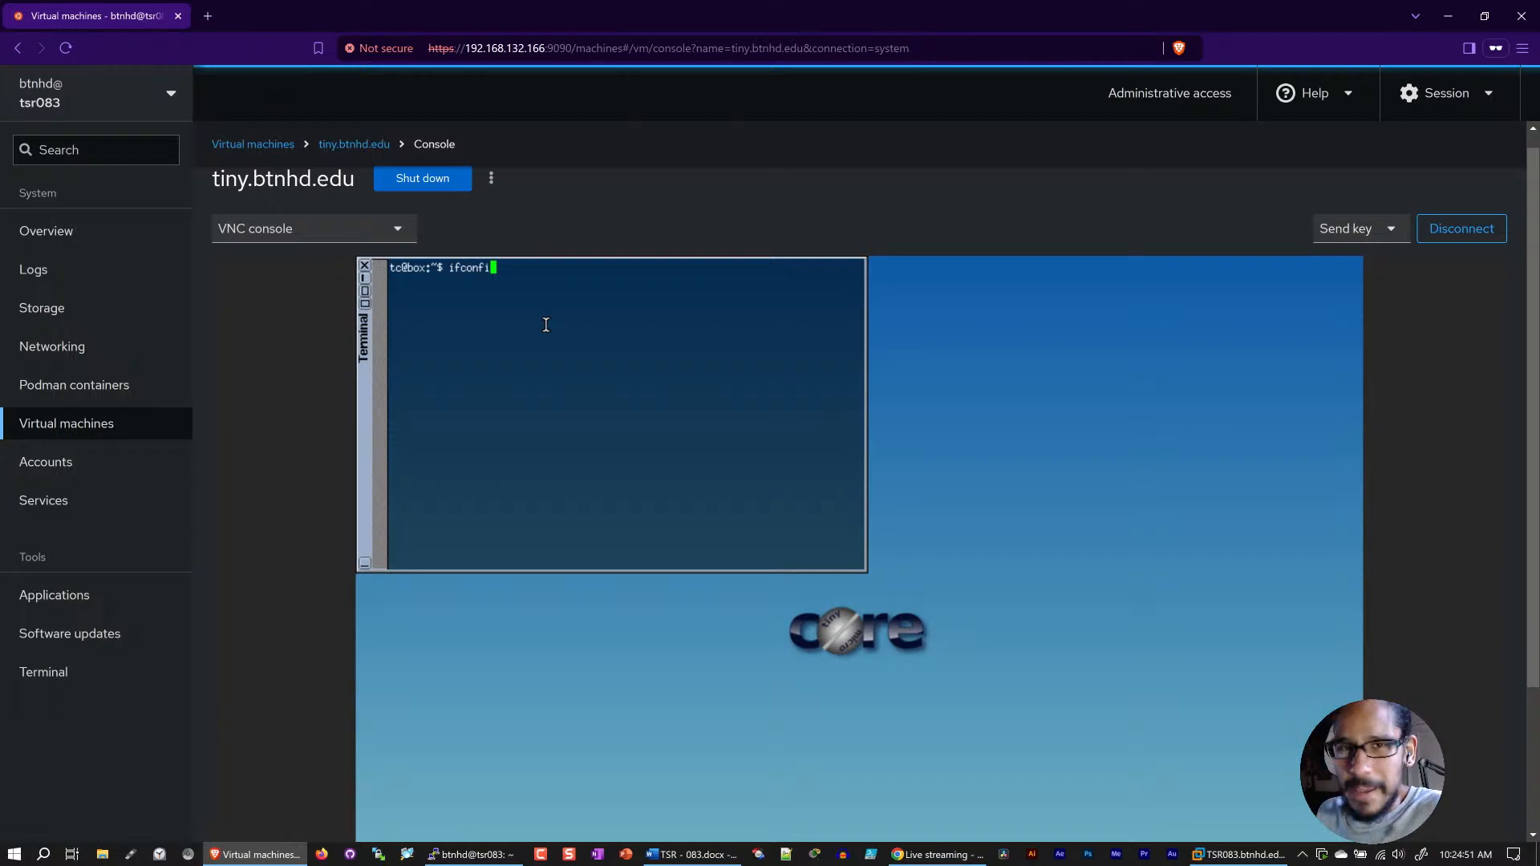
pyautogui.write('f')
pyautogui.press('Return')
pyautogui.write('oif')
pyautogui.press('BackSpace')
pyautogui.press('BackSpace')
pyautogui.press('BackSpace')
pyautogui.write('ifconfig')
pyautogui.press('Return')
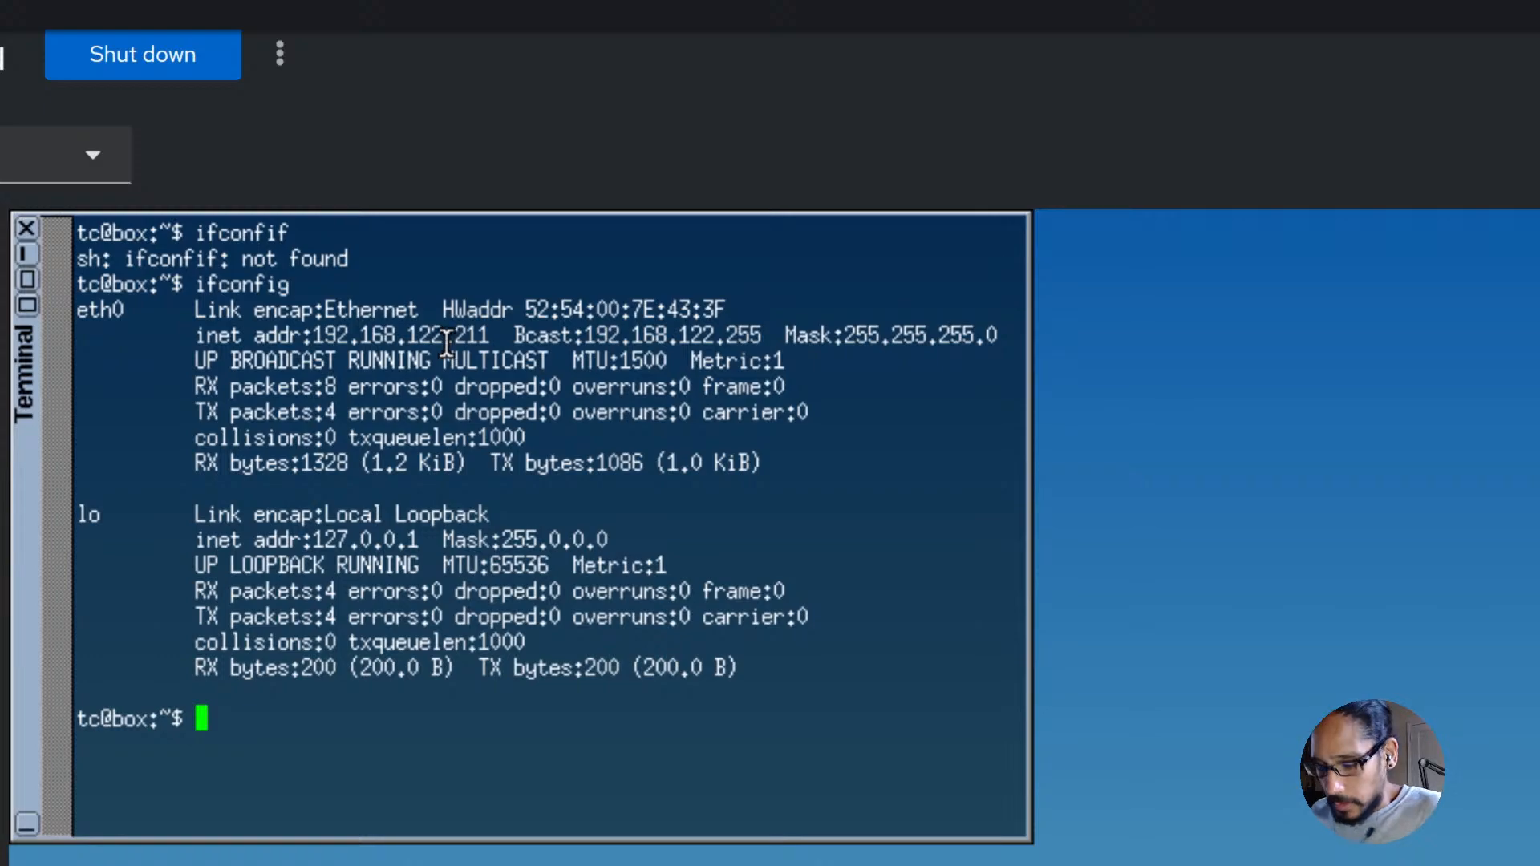
# Step: Test the virtual machine's internet connectivity by pinging google.com, stop the ping, and return to the tiny.btnhd.edu details page
pyautogui.write('ping')
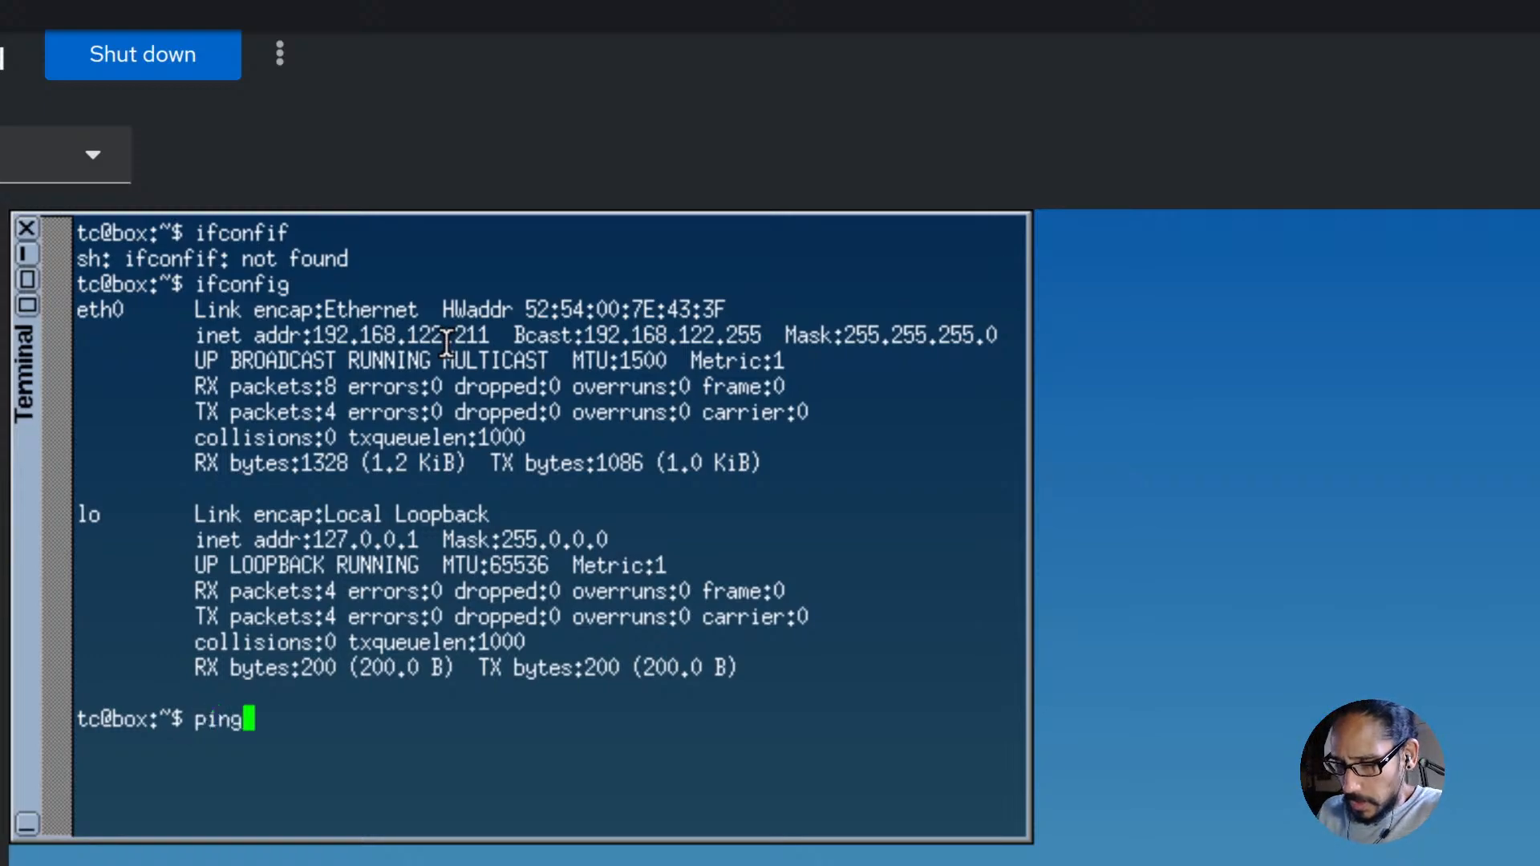
pyautogui.write(' google.com')
pyautogui.press('Return')
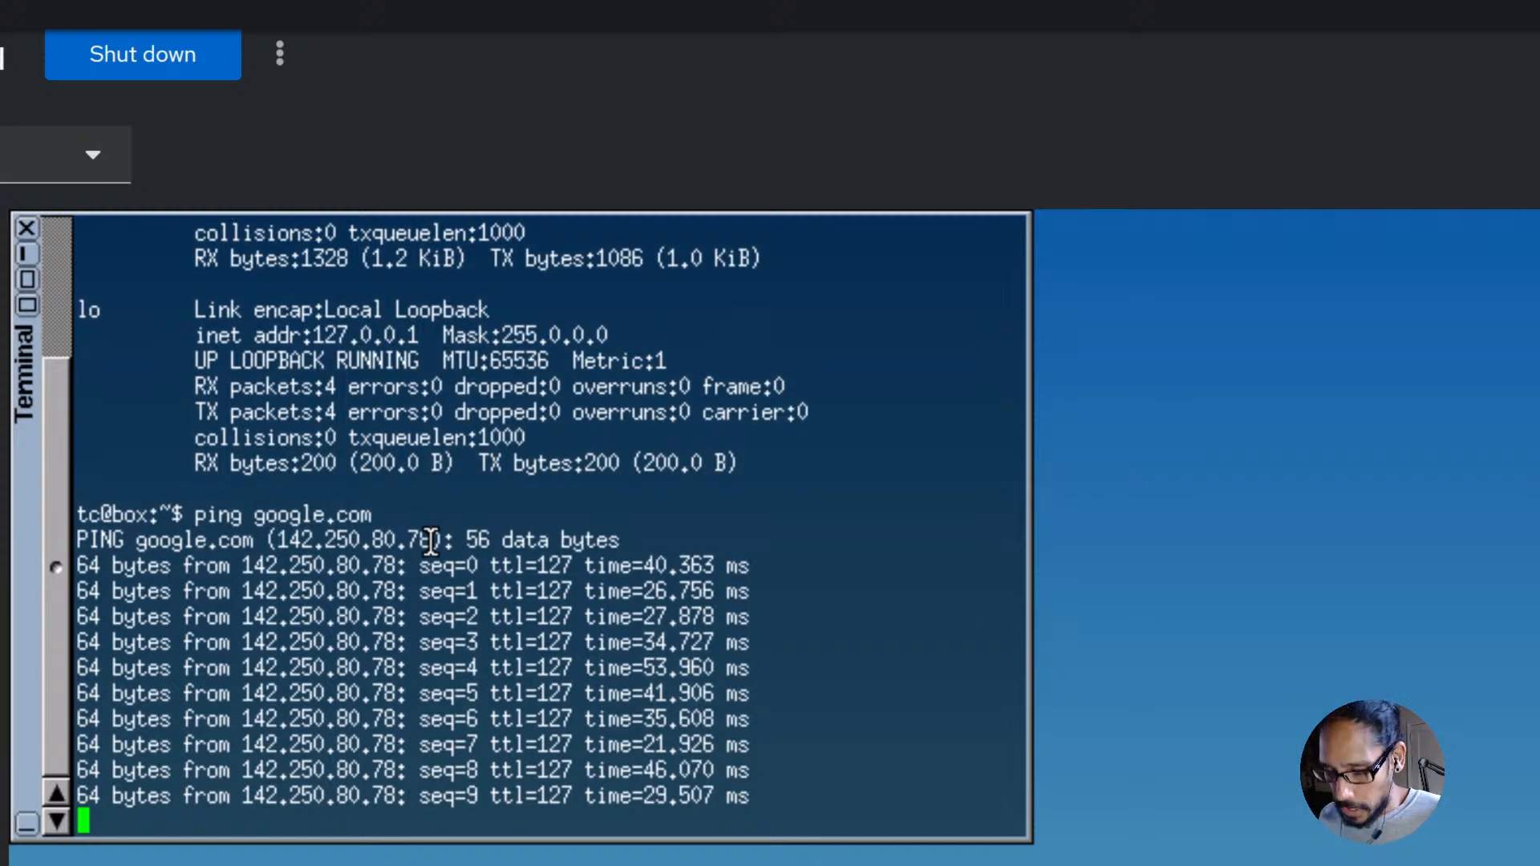
pyautogui.hotkey('ctrl', 'c')
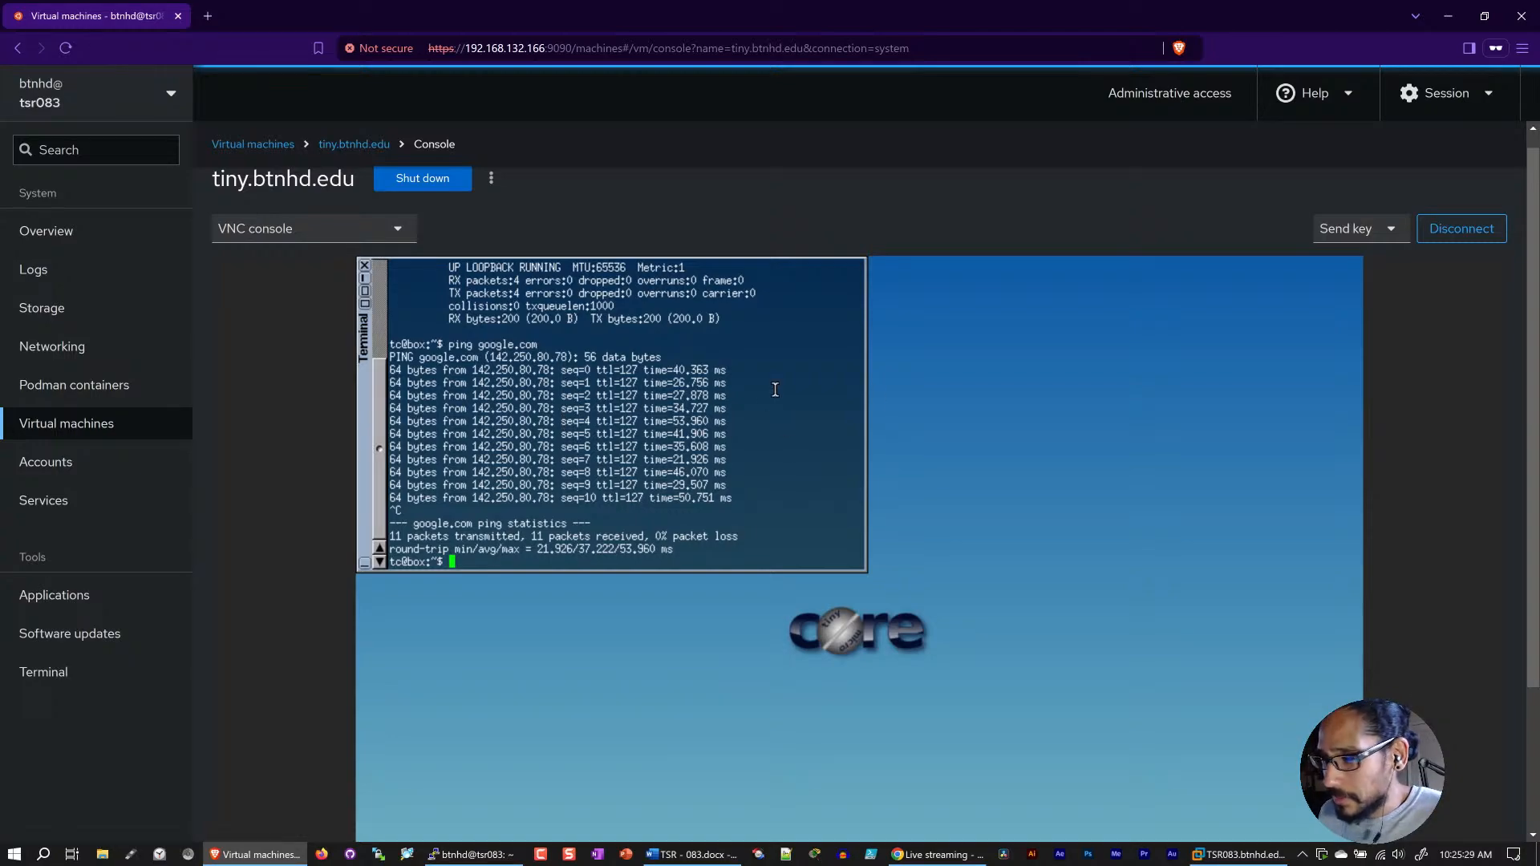
pyautogui.click(339, 144)
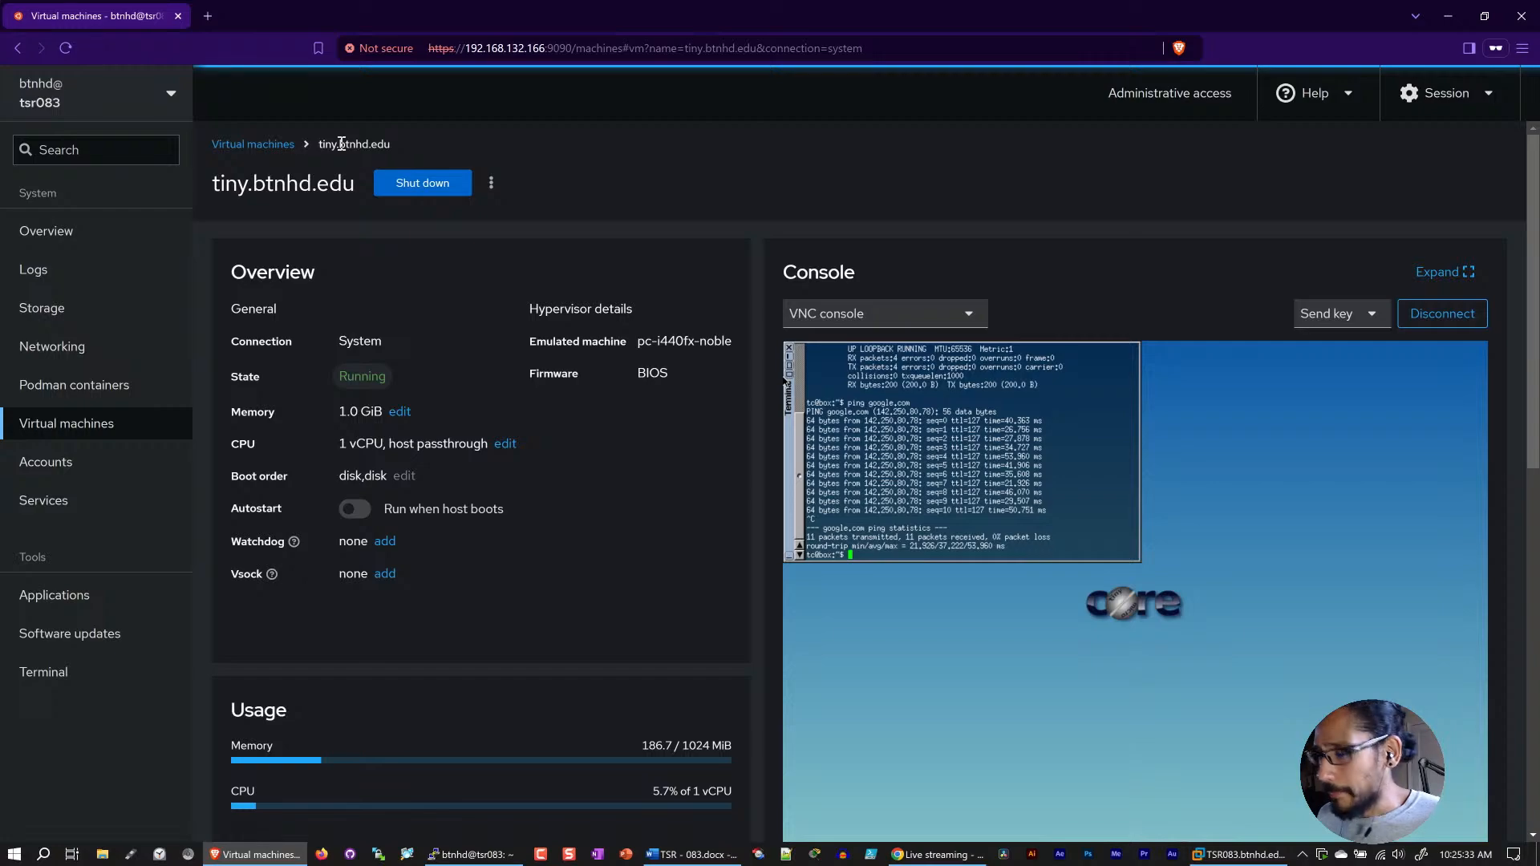